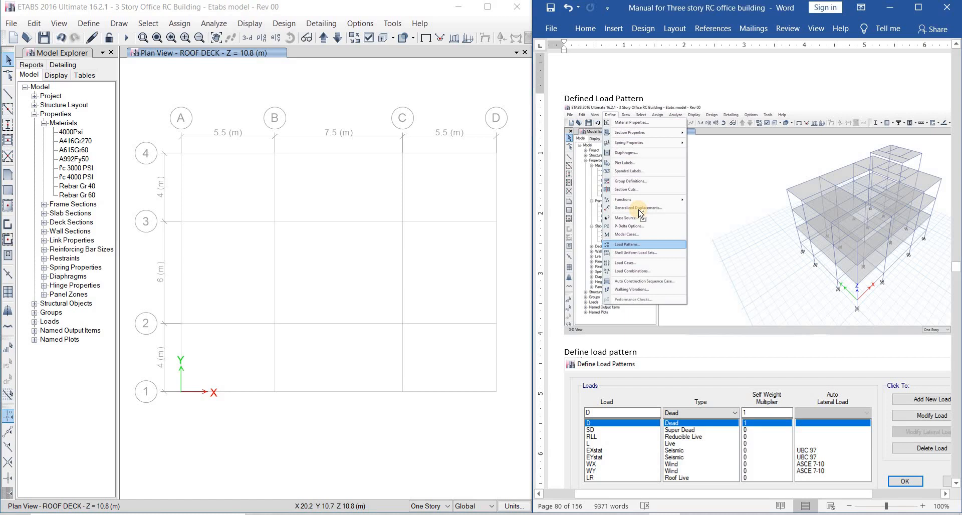
# Step: Go back through the Word manual to the Define Diaphragm section and examine which command it highlights
pyautogui.moveTo(608, 116)
pyautogui.mouseDown()
pyautogui.moveTo(625, 113)
pyautogui.moveTo(614, 111)
pyautogui.mouseUp()
pyautogui.moveTo(638, 239)
pyautogui.mouseDown()
pyautogui.moveTo(629, 250)
pyautogui.moveTo(643, 236)
pyautogui.mouseUp()
pyautogui.press('Escape')
pyautogui.scroll(10, 691, 241)
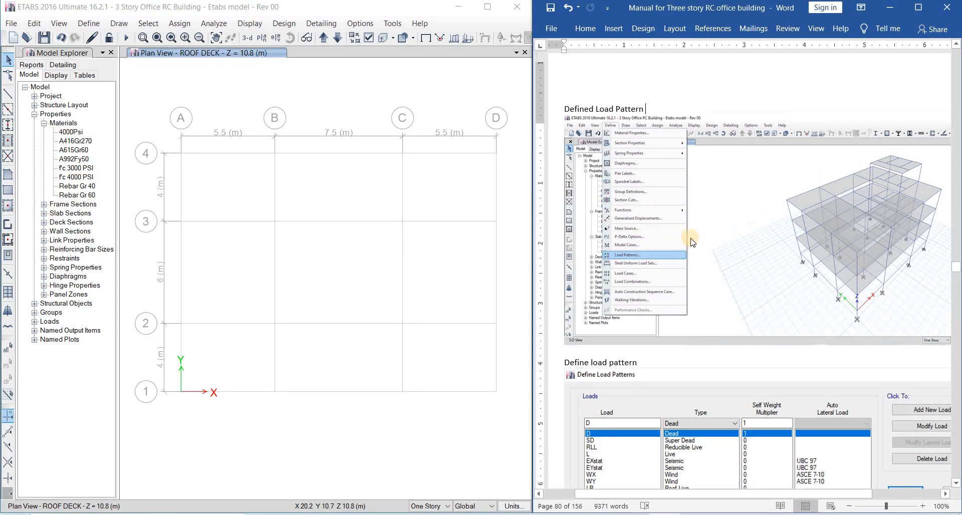
pyautogui.scroll(20, 692, 240)
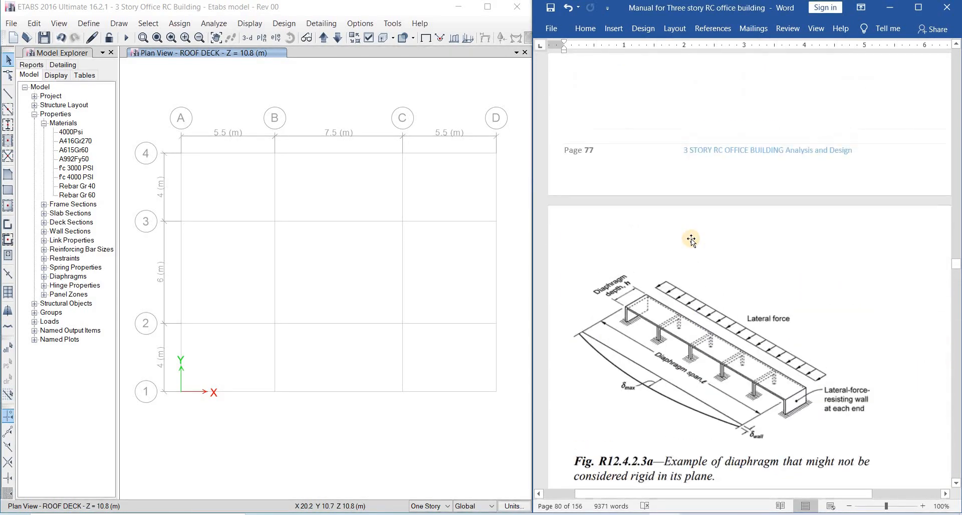
pyautogui.scroll(12, 691, 238)
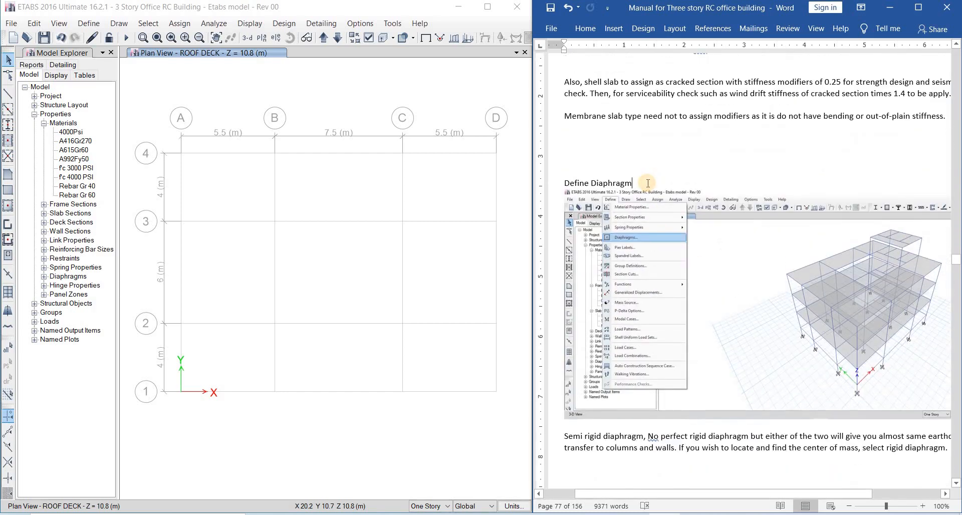
pyautogui.hotkey('ctrl', '2')
pyautogui.moveTo(614, 203)
pyautogui.mouseDown()
pyautogui.moveTo(602, 201)
pyautogui.moveTo(640, 239)
pyautogui.moveTo(608, 239)
pyautogui.mouseUp()
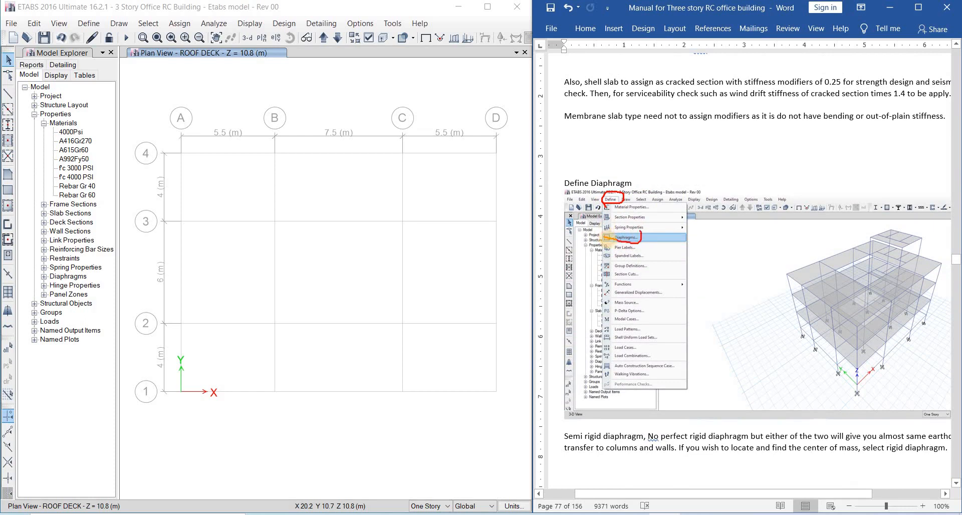
pyautogui.press('Escape')
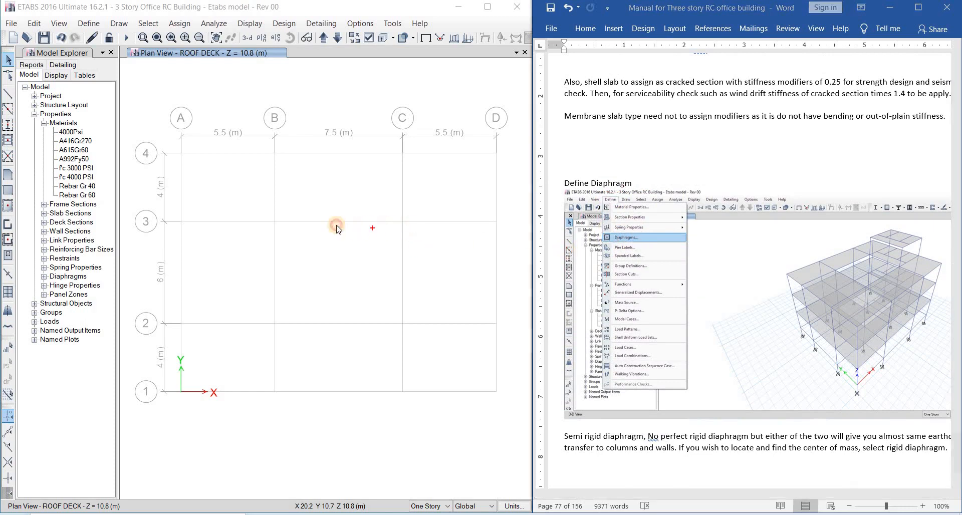
# Step: In ETABS, review the name and rigidity setting of diaphragm D1 and accept its definition as is
pyautogui.click(88, 24)
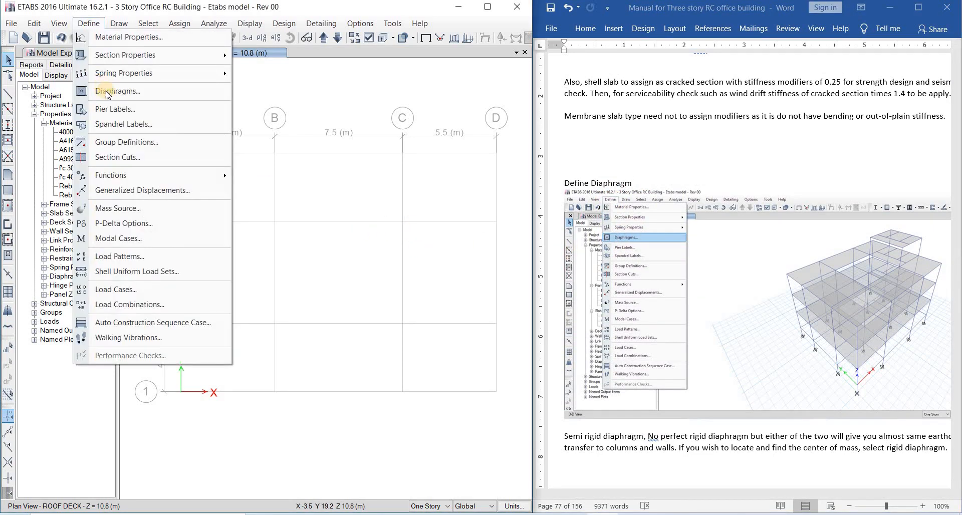
pyautogui.click(106, 94)
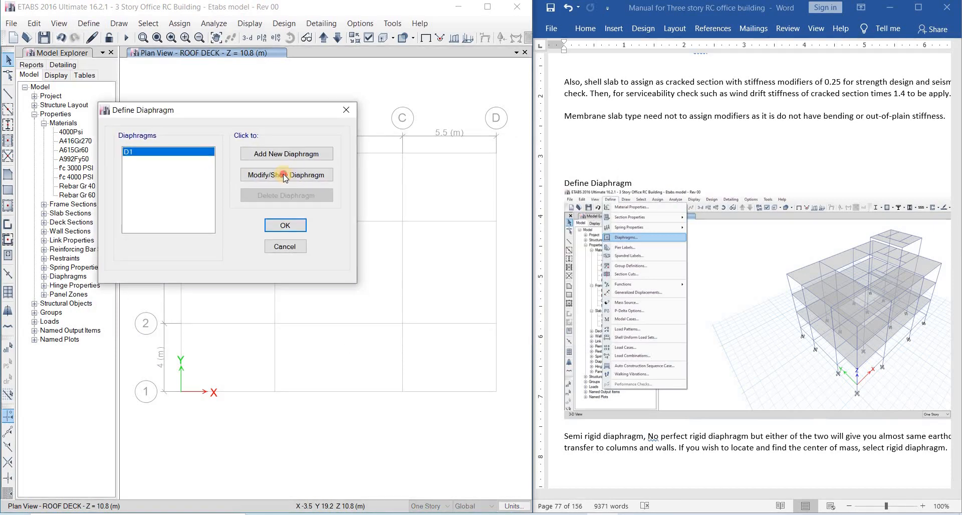
pyautogui.click(284, 175)
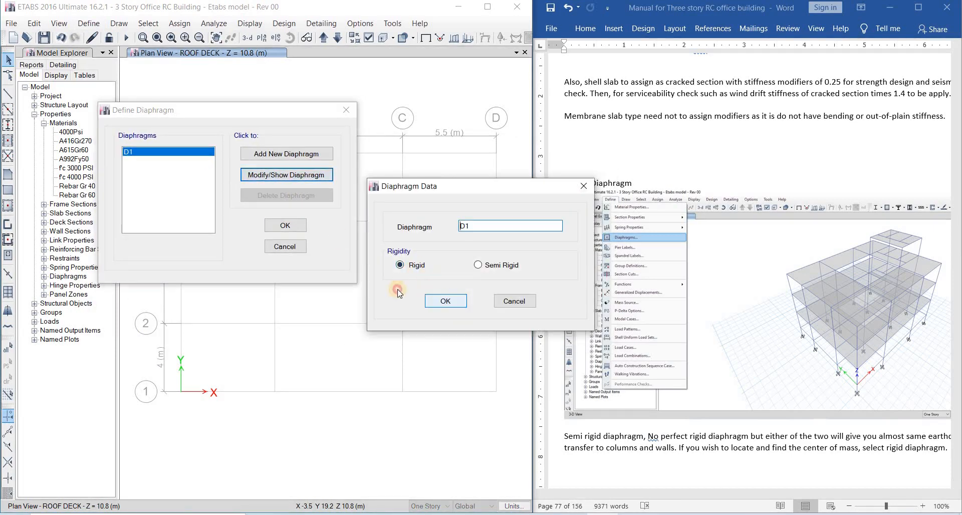
pyautogui.press('Return')
pyautogui.click(285, 225)
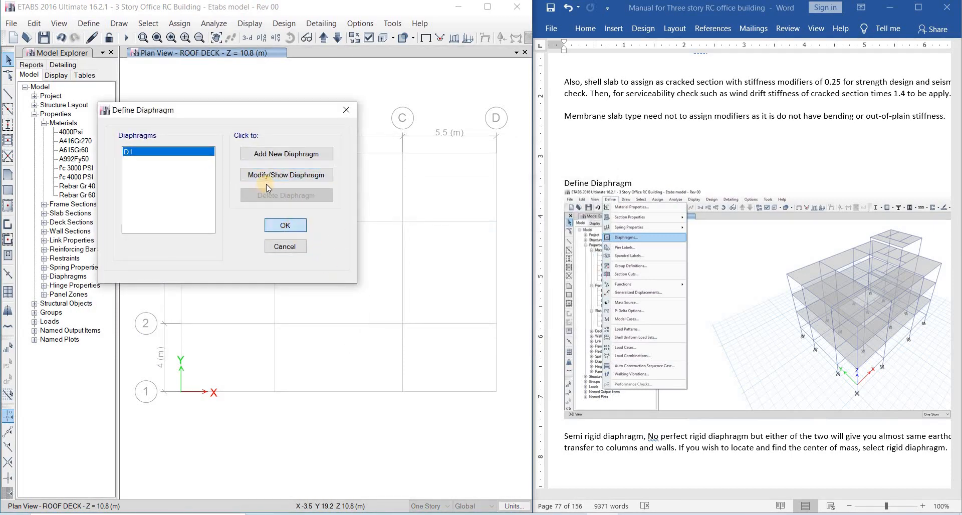
pyautogui.press('Return')
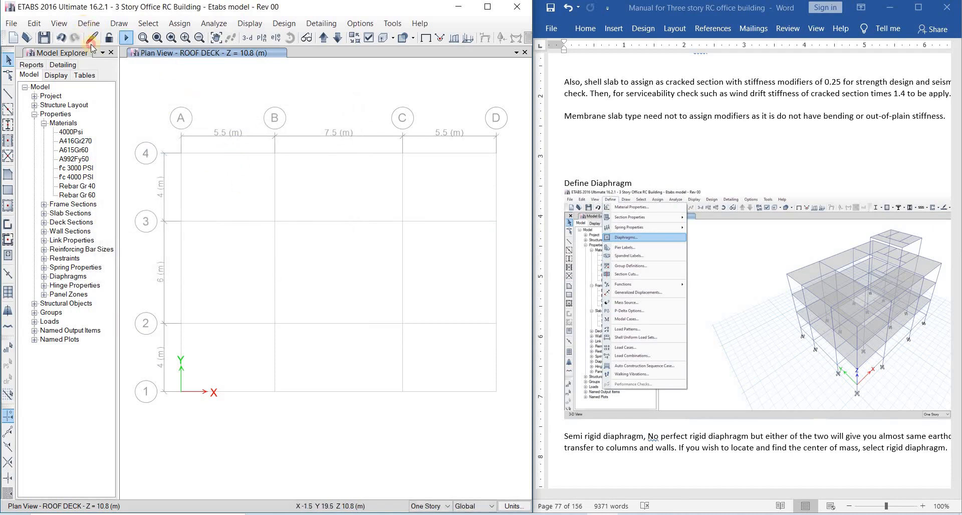
pyautogui.click(89, 23)
pyautogui.click(146, 92)
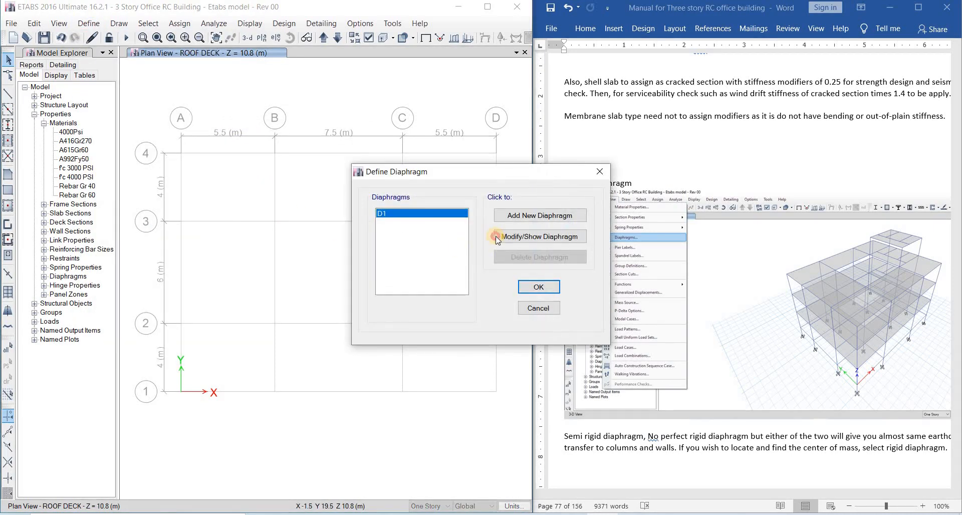
pyautogui.click(498, 241)
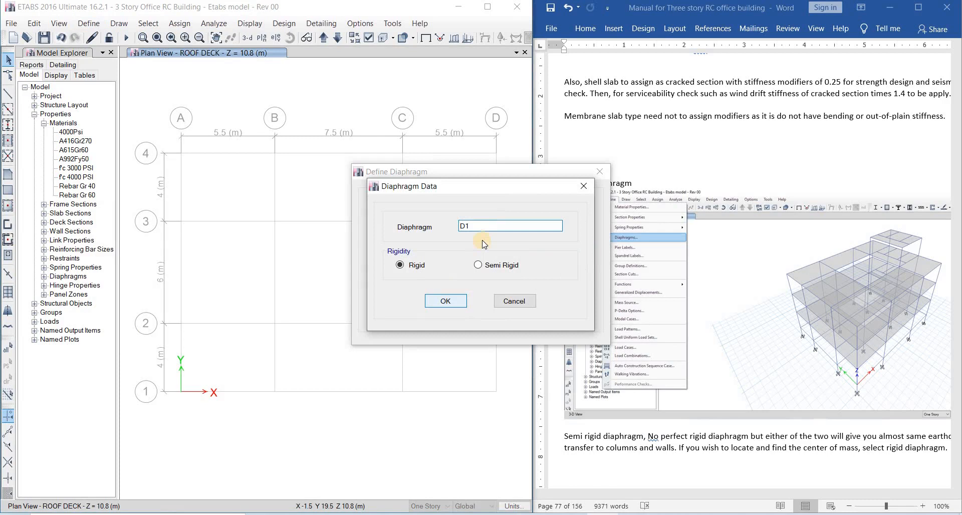
pyautogui.click(452, 301)
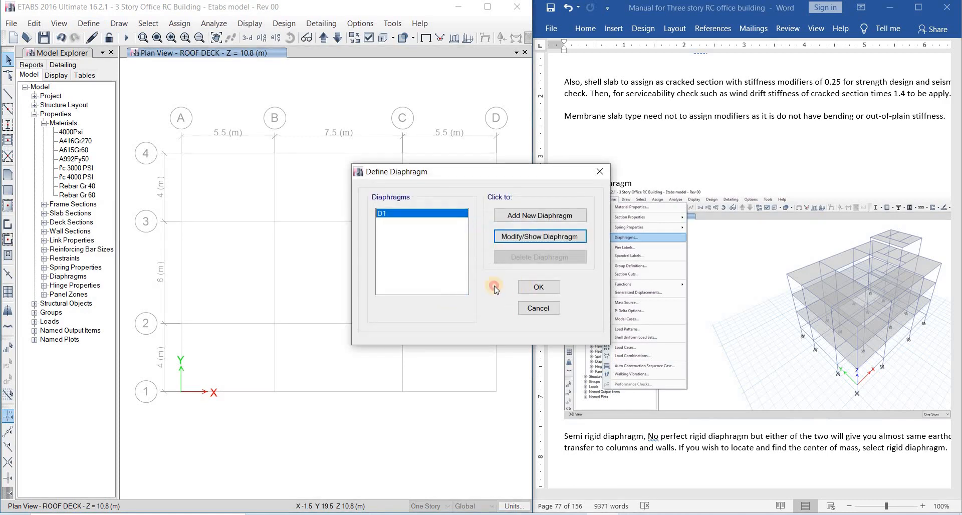
pyautogui.click(540, 287)
# Step: Examine the diaphragm data example and the rigid versus semi-rigid notes in the Word manual
pyautogui.scroll(-4, 684, 295)
pyautogui.scroll(-12, 684, 296)
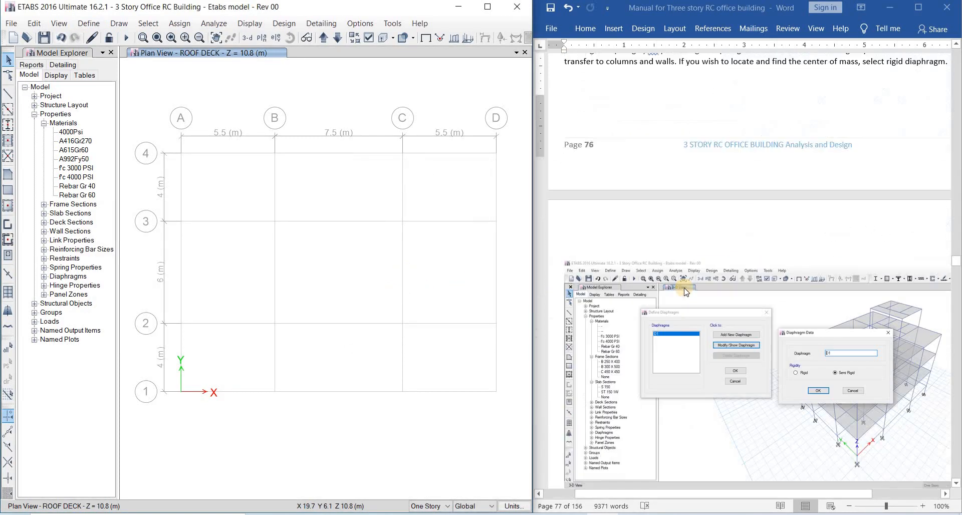
pyautogui.scroll(-4, 685, 330)
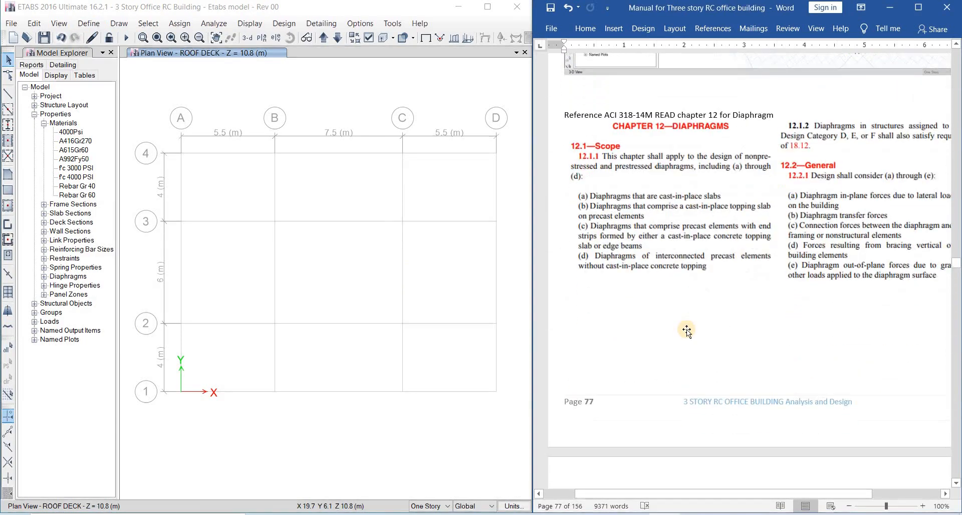
pyautogui.scroll(6, 685, 330)
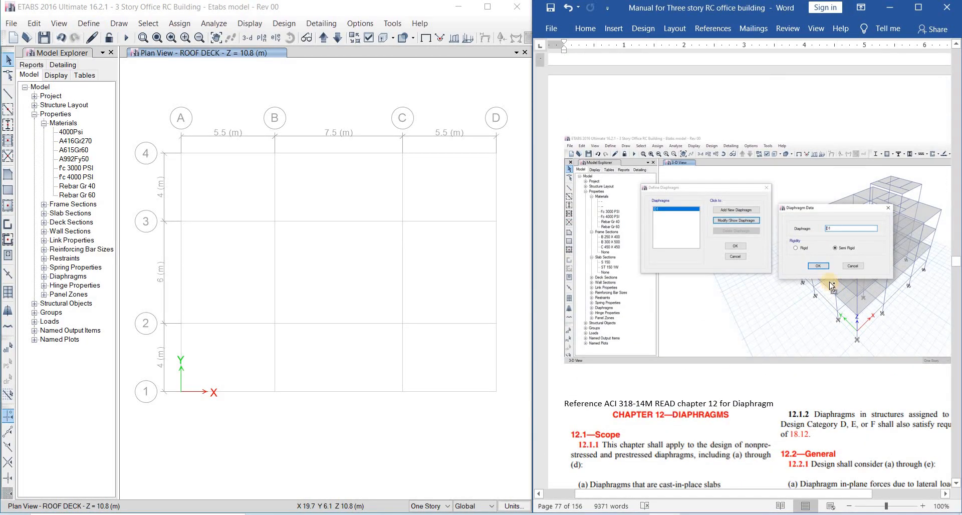
pyautogui.hotkey('ctrl', '2')
pyautogui.moveTo(825, 252)
pyautogui.mouseDown()
pyautogui.moveTo(860, 251)
pyautogui.moveTo(821, 254)
pyautogui.moveTo(829, 257)
pyautogui.mouseUp()
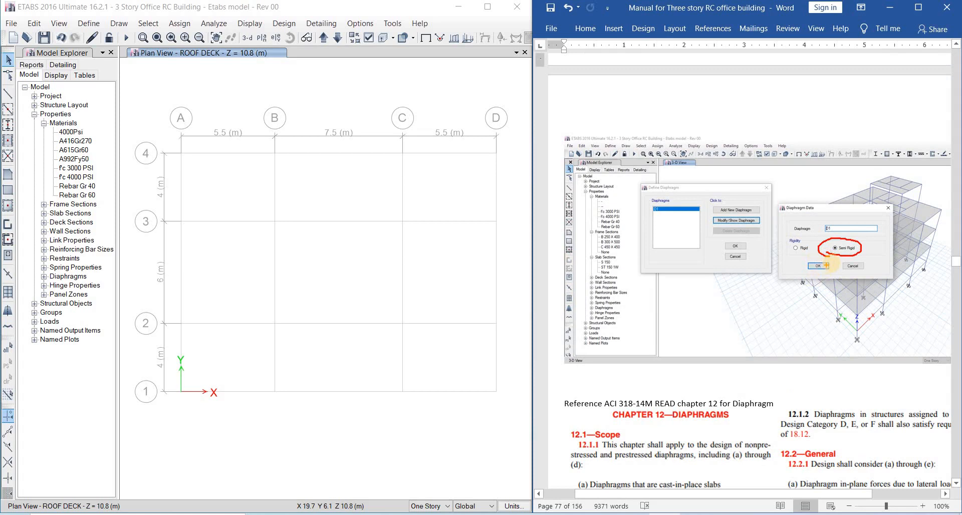
pyautogui.press('Escape')
pyautogui.click(806, 266)
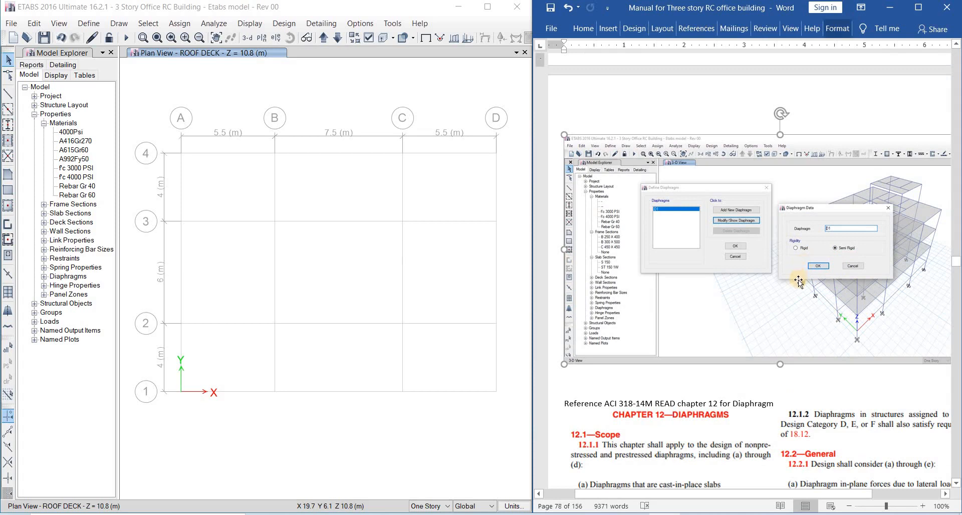
pyautogui.scroll(15, 806, 279)
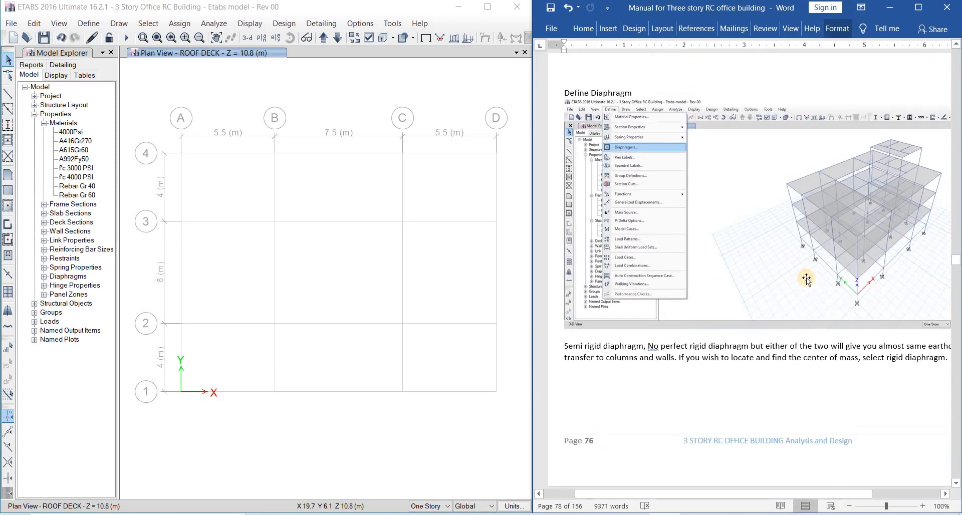
pyautogui.scroll(-10, 807, 280)
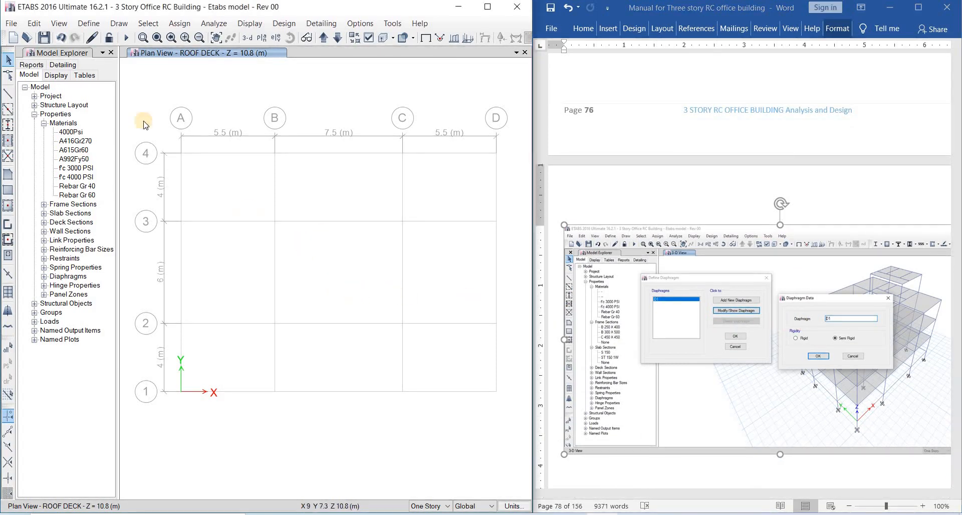
# Step: Open the load pattern definitions in ETABS and bring up the manual's Define load pattern table alongside for reference
pyautogui.click(89, 23)
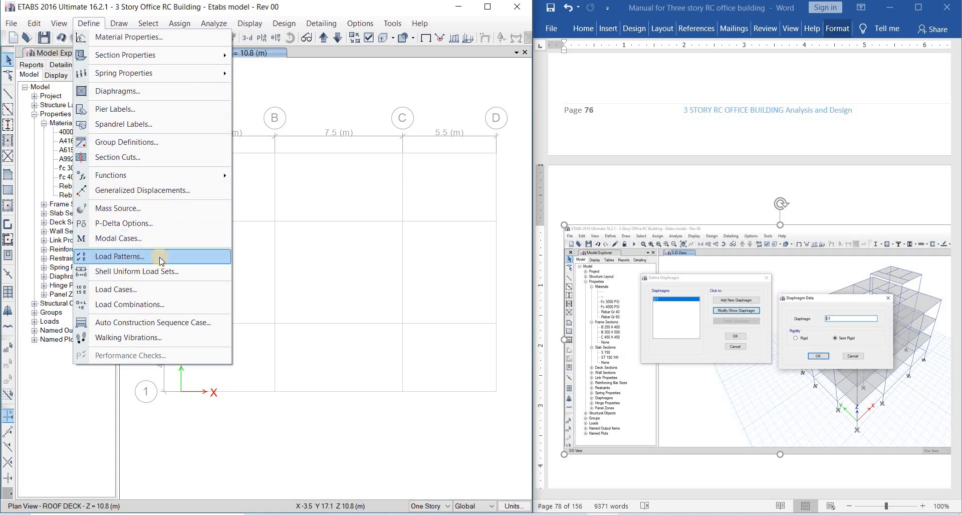
pyautogui.click(90, 29)
pyautogui.click(90, 28)
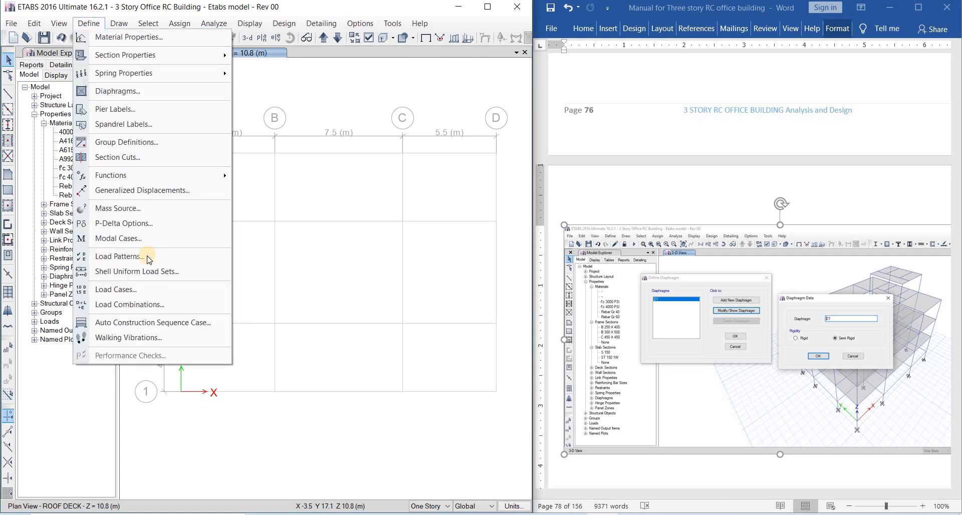
pyautogui.click(147, 256)
pyautogui.moveTo(346, 171); pyautogui.dragTo(132, 86)
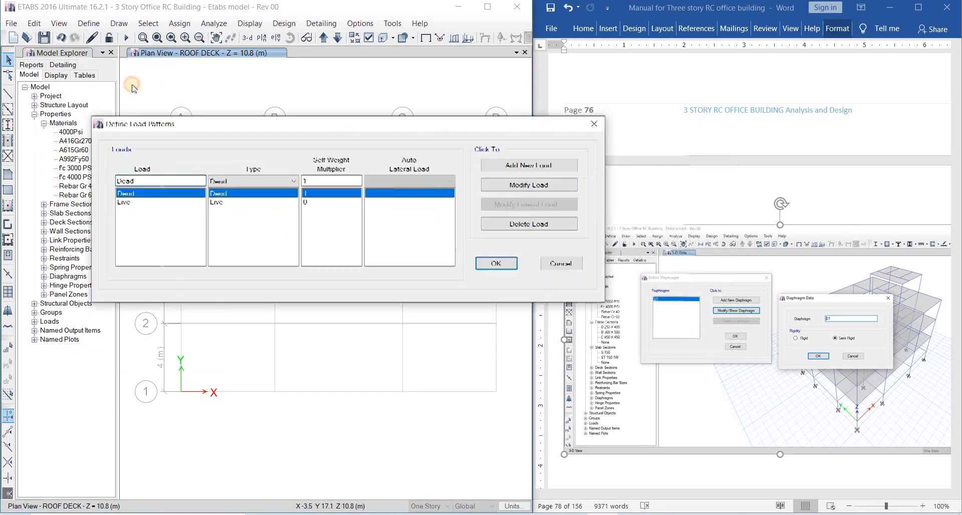
pyautogui.scroll(-20, 671, 273)
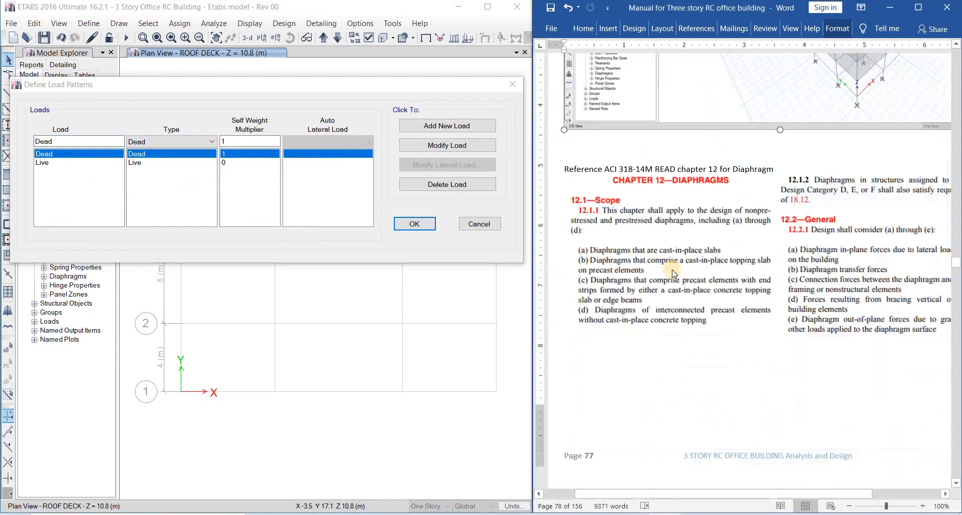
pyautogui.scroll(-15, 686, 271)
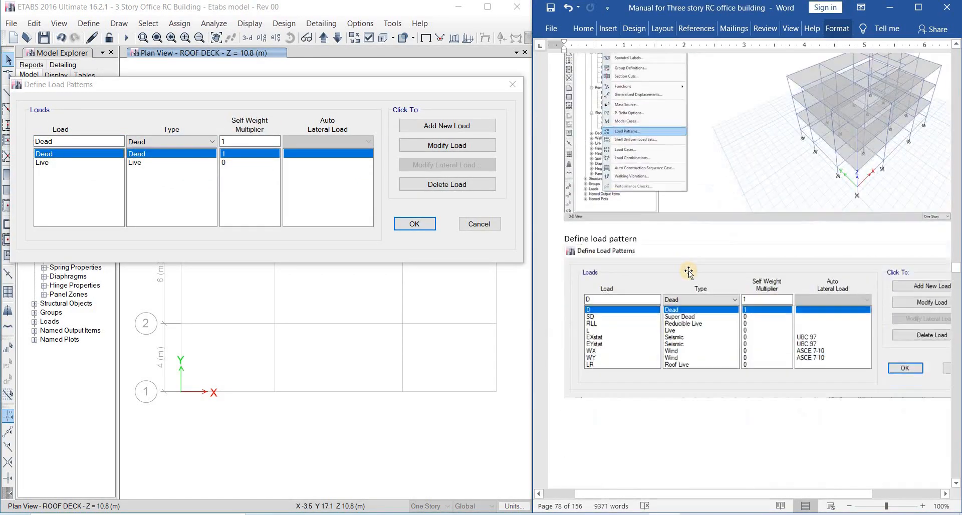
pyautogui.scroll(-5, 680, 266)
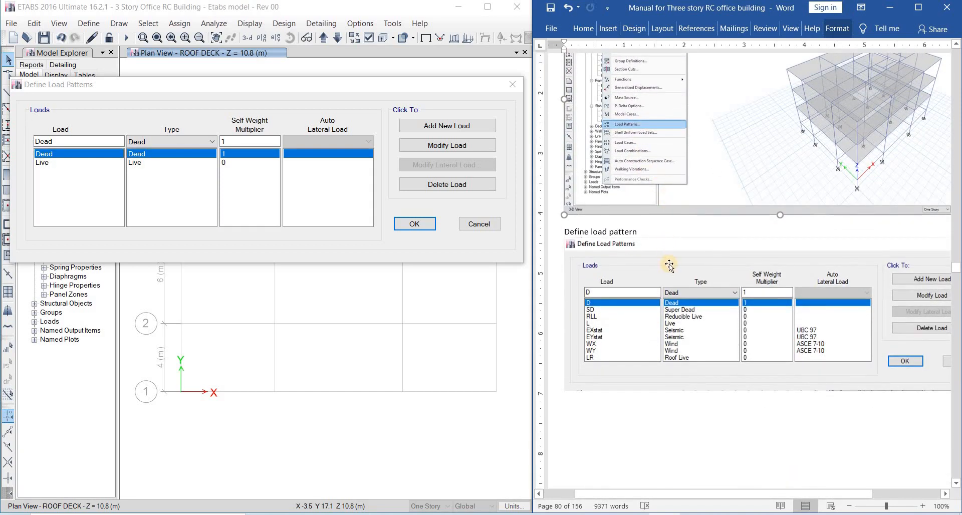
pyautogui.scroll(-3, 683, 256)
pyautogui.click(699, 261)
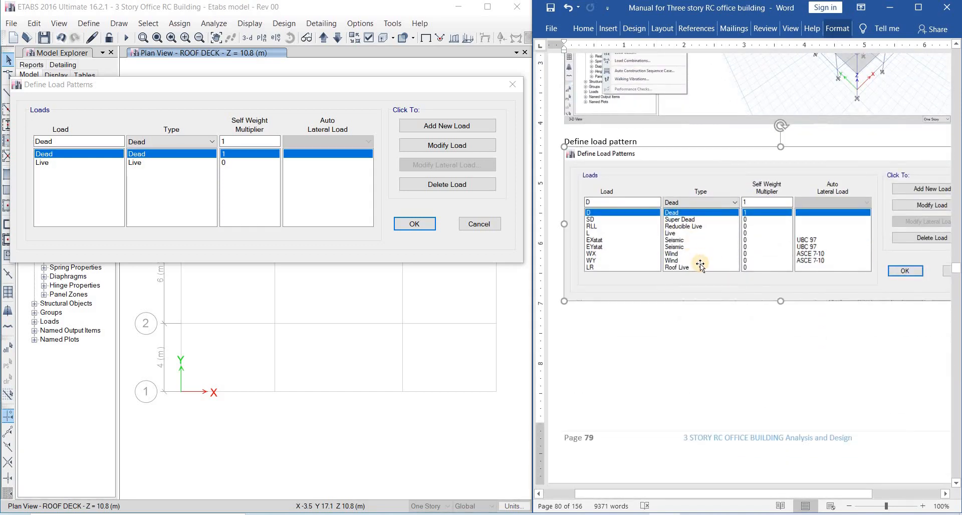
pyautogui.scroll(-1, 699, 263)
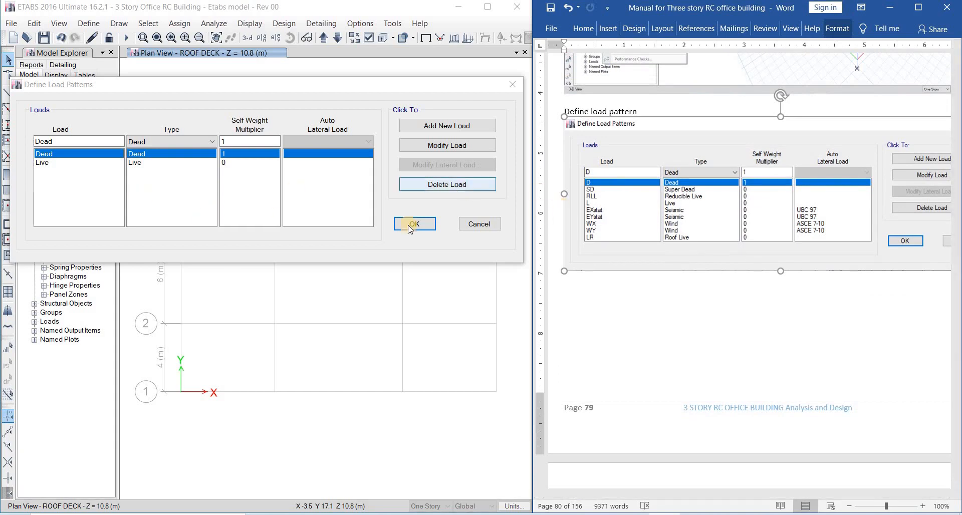
# Step: Rename the Dead load pattern to D and apply the modification
pyautogui.click(66, 142)
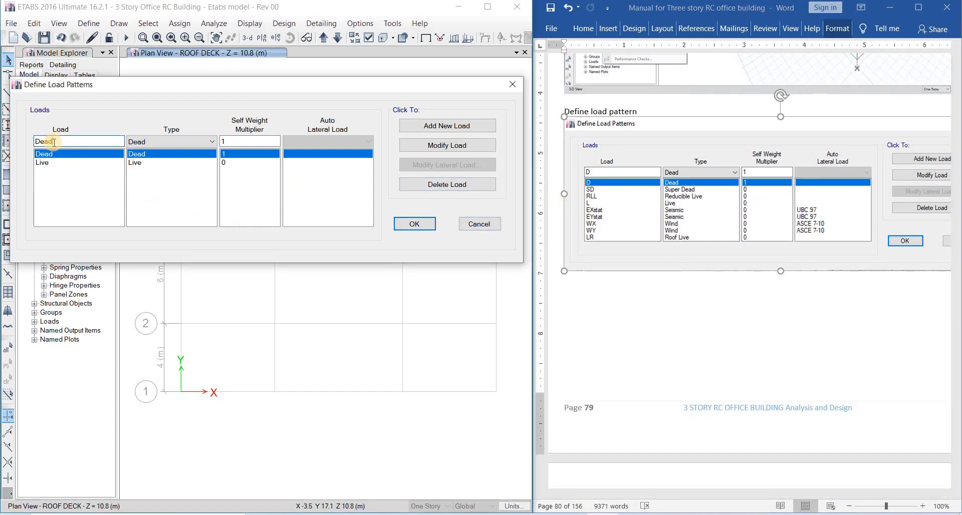
pyautogui.moveTo(40, 142); pyautogui.dragTo(92, 143)
pyautogui.click(453, 145)
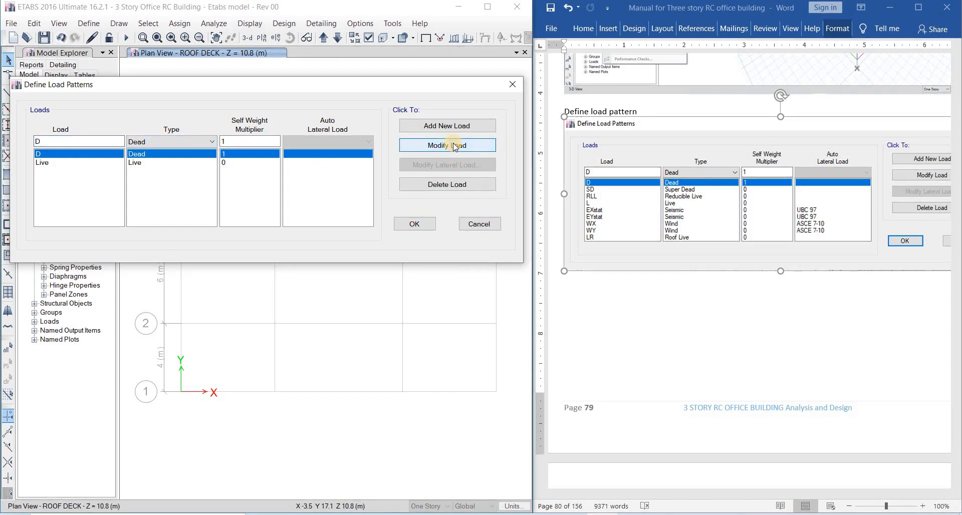
pyautogui.hotkey('ctrl', '2')
pyautogui.moveTo(479, 146)
pyautogui.mouseDown()
pyautogui.moveTo(424, 147)
pyautogui.moveTo(479, 146)
pyautogui.mouseUp()
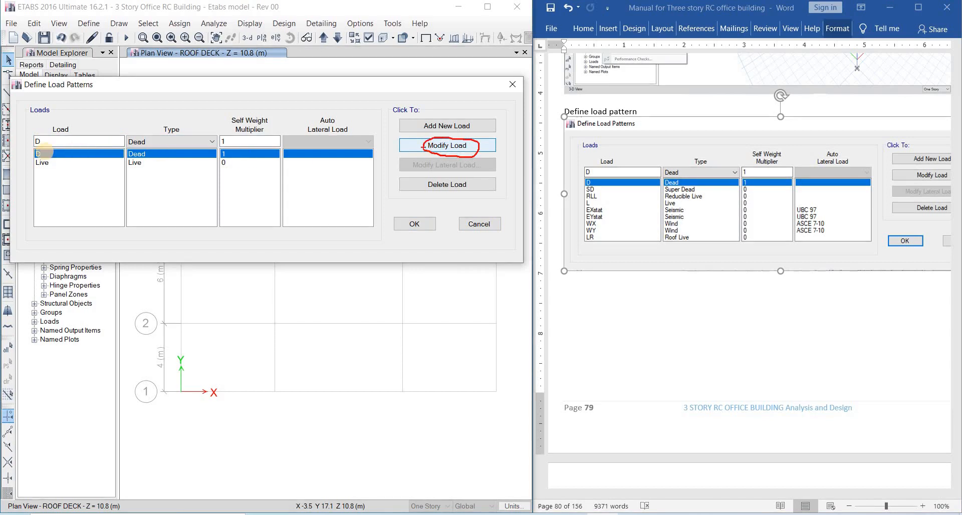
pyautogui.press('Escape')
pyautogui.press('Escape')
pyautogui.click(82, 142)
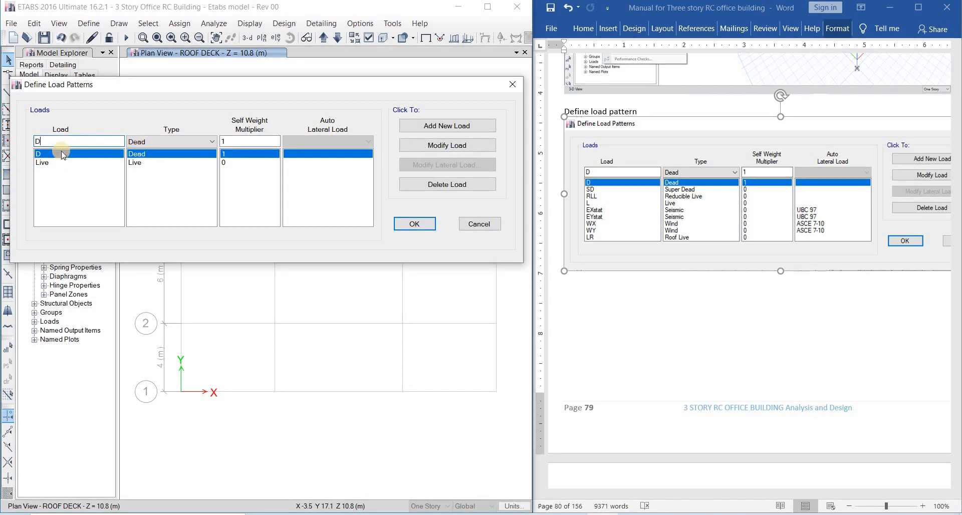
# Step: Change the Live load pattern into one named SD of type Super Dead and apply the modification
pyautogui.click(70, 163)
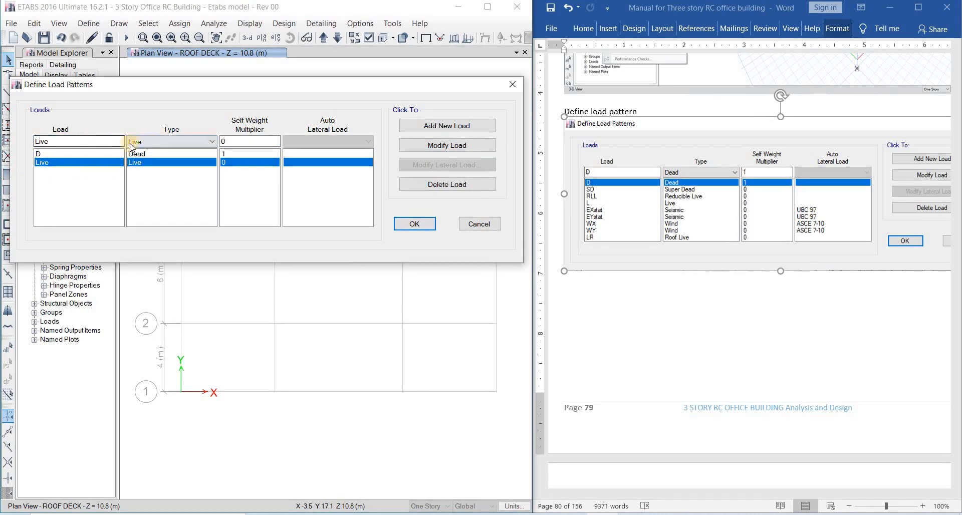
pyautogui.click(157, 143)
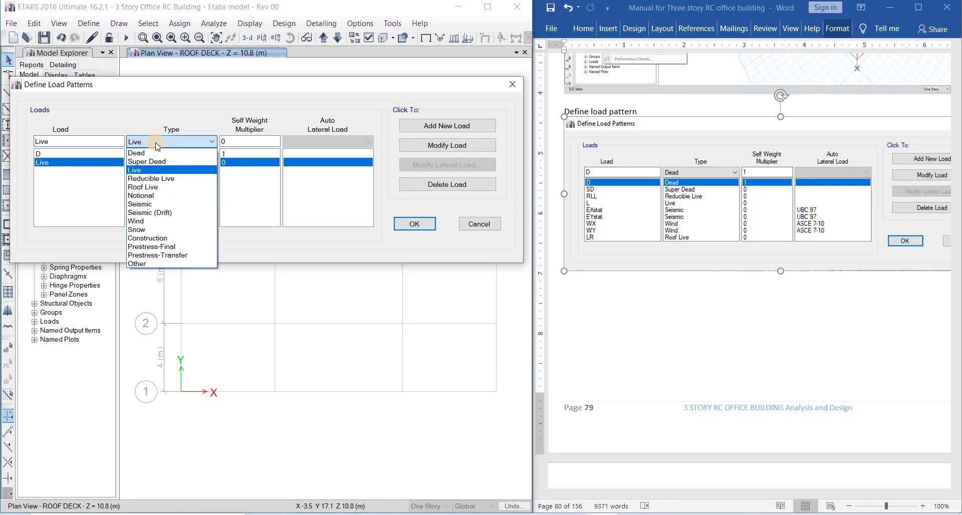
pyautogui.click(156, 142)
pyautogui.click(156, 143)
pyautogui.click(150, 161)
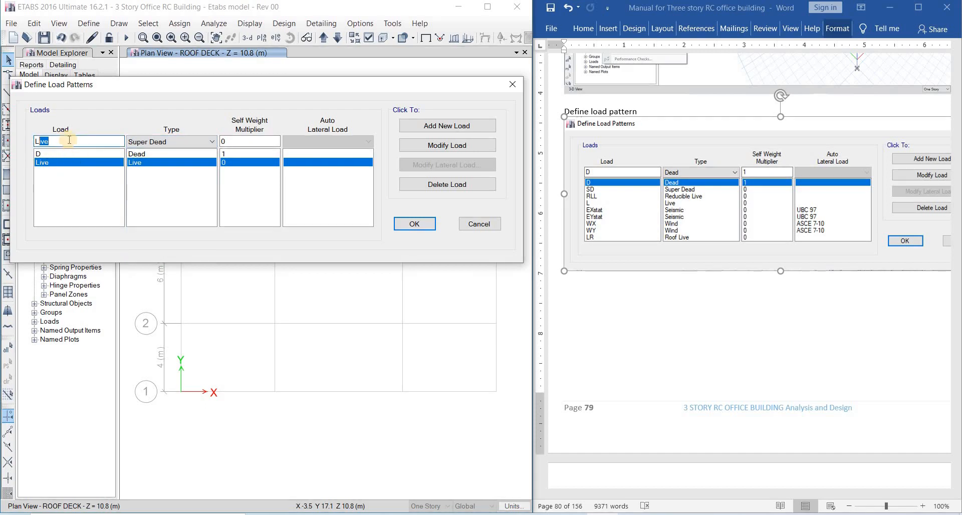
pyautogui.doubleClick(38, 141)
pyautogui.write('SD')
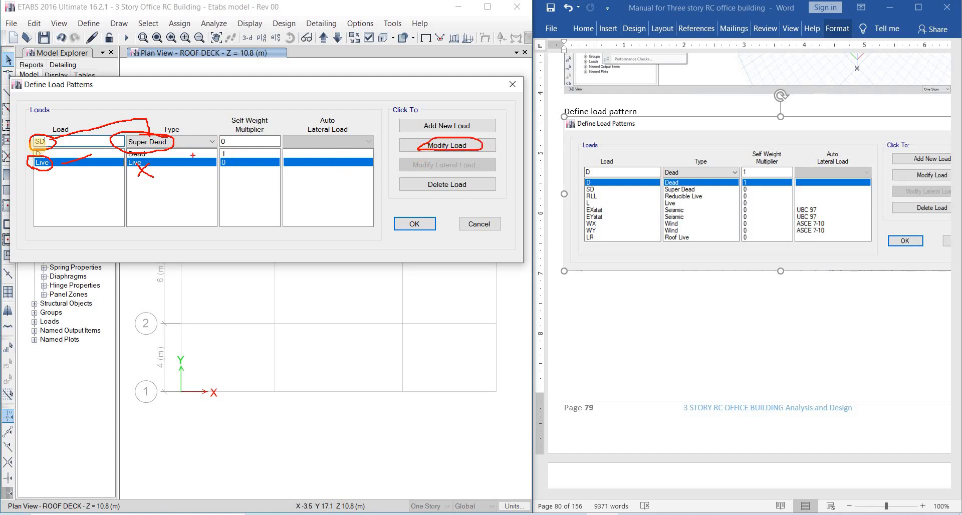
pyautogui.moveTo(168, 141); pyautogui.dragTo(193, 130)
pyautogui.click(429, 146)
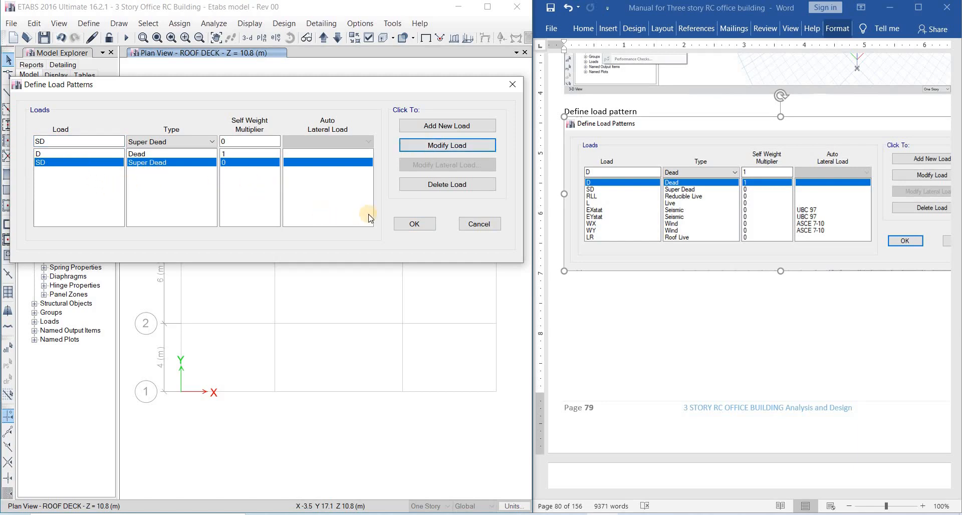
# Step: Add a new load pattern named RLL with the type Reducible Live
pyautogui.moveTo(48, 143); pyautogui.dragTo(34, 144)
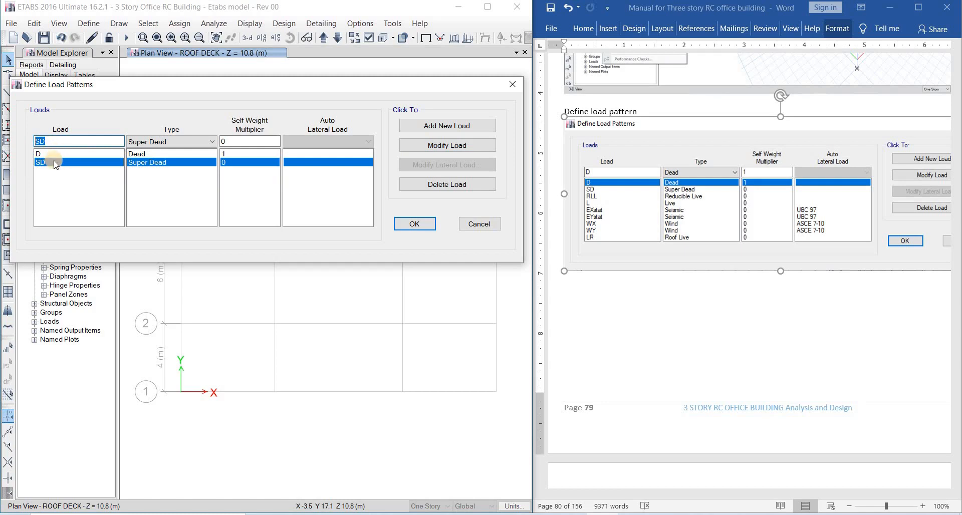
pyautogui.click(152, 155)
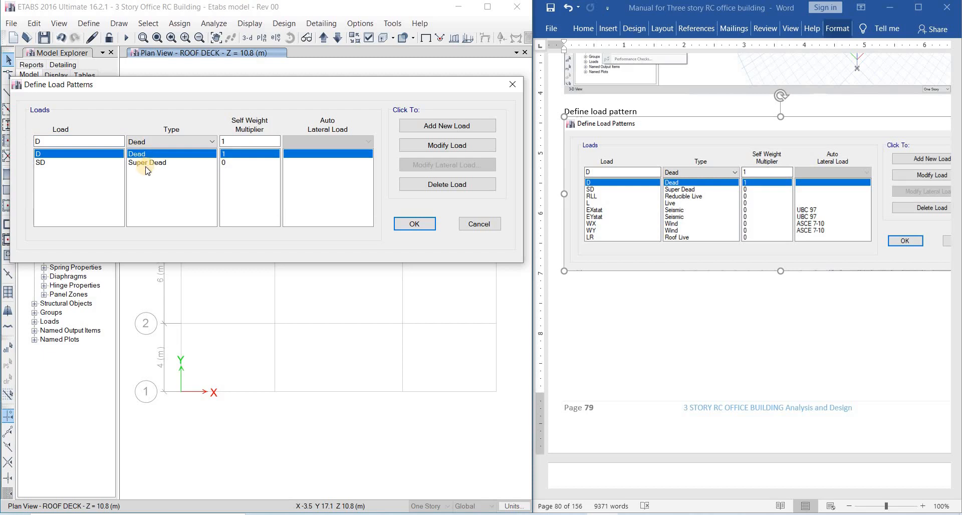
pyautogui.click(149, 164)
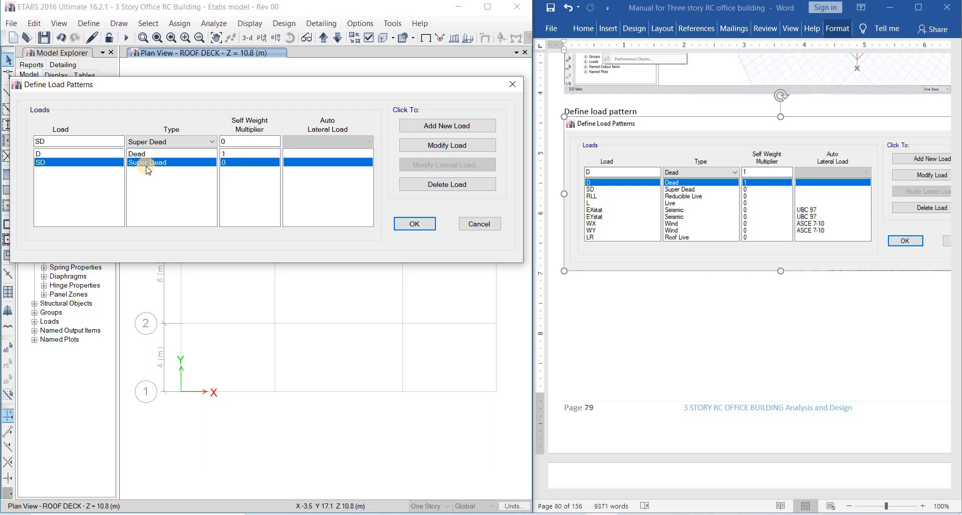
pyautogui.click(48, 141)
pyautogui.click(105, 163)
pyautogui.write('RLL')
pyautogui.click(193, 143)
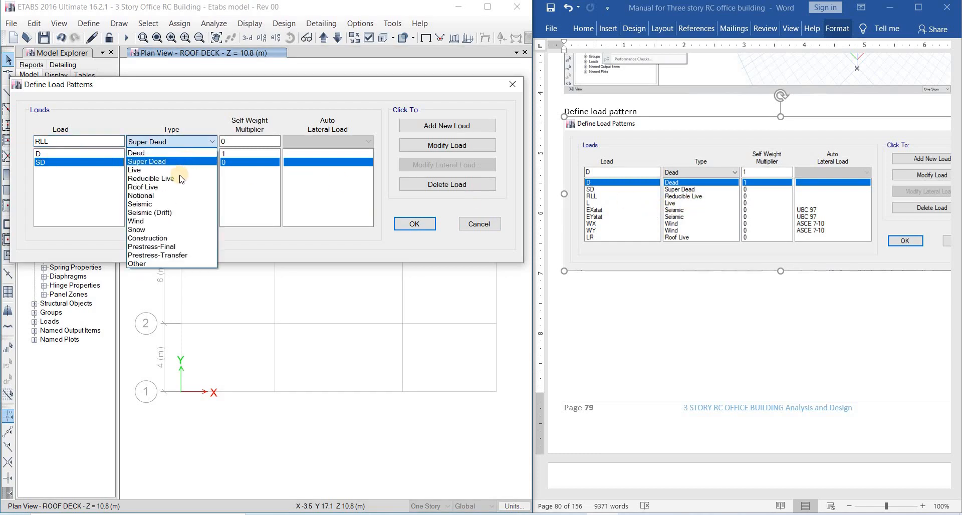
pyautogui.click(197, 178)
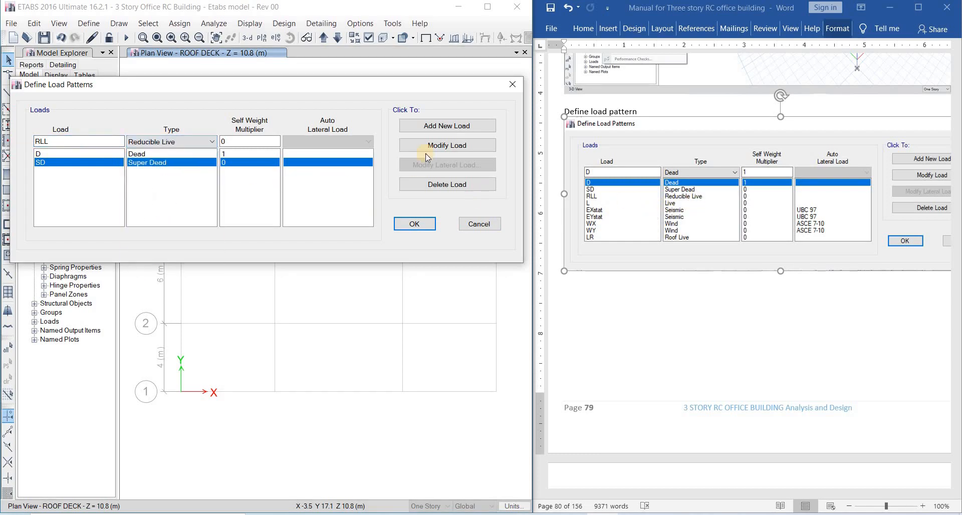
pyautogui.click(458, 128)
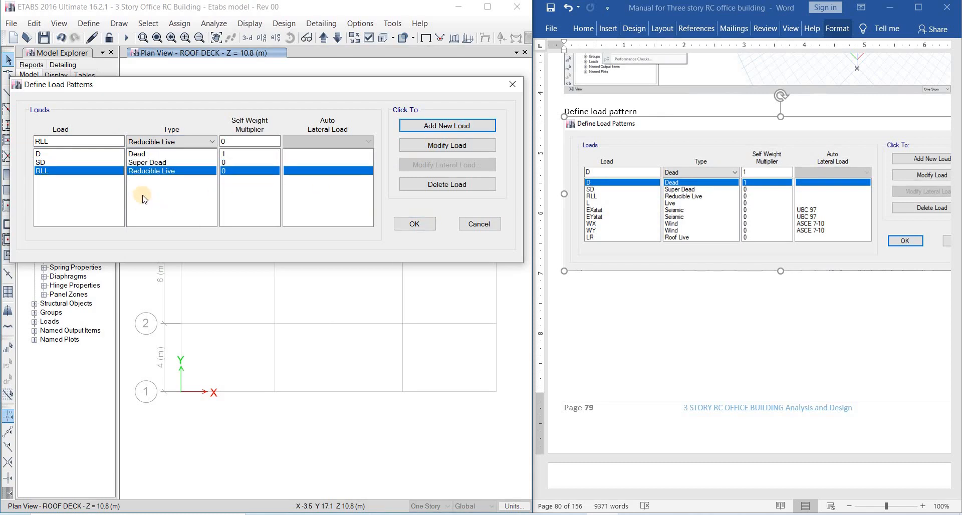
# Step: Add a new load pattern named L with the type Live
pyautogui.doubleClick(56, 141)
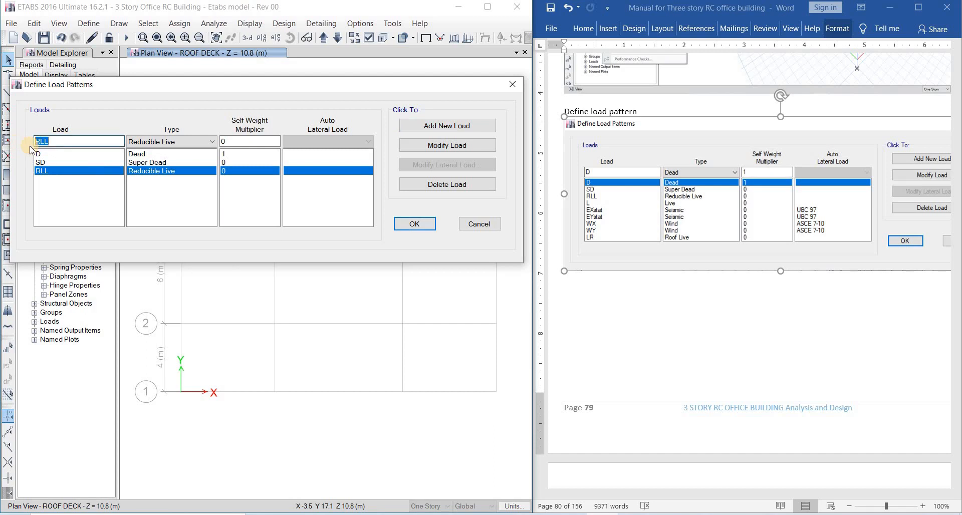
pyautogui.write('L')
pyautogui.click(211, 142)
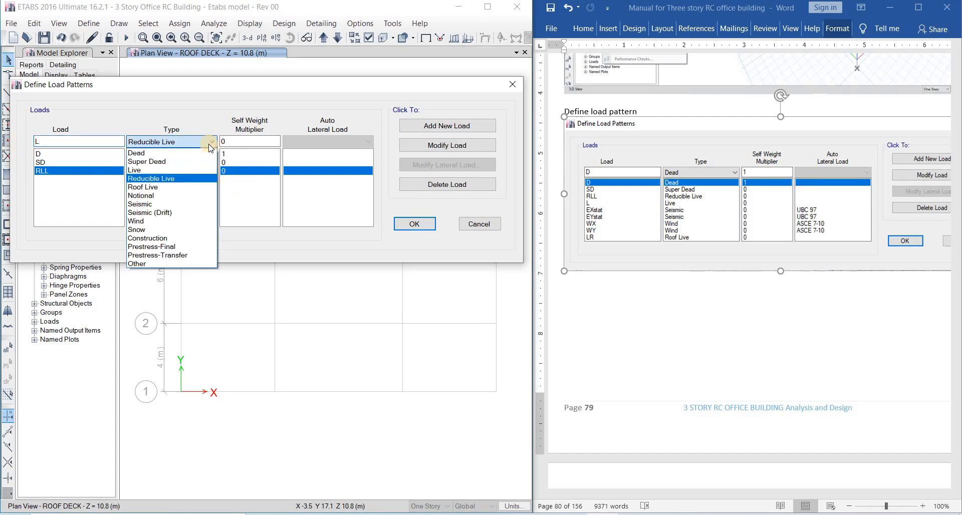
pyautogui.click(193, 171)
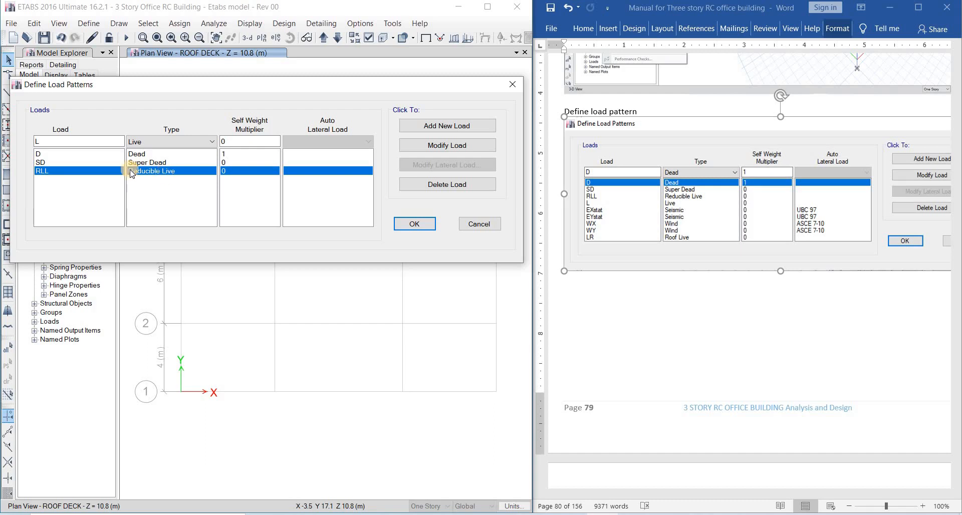
pyautogui.click(447, 126)
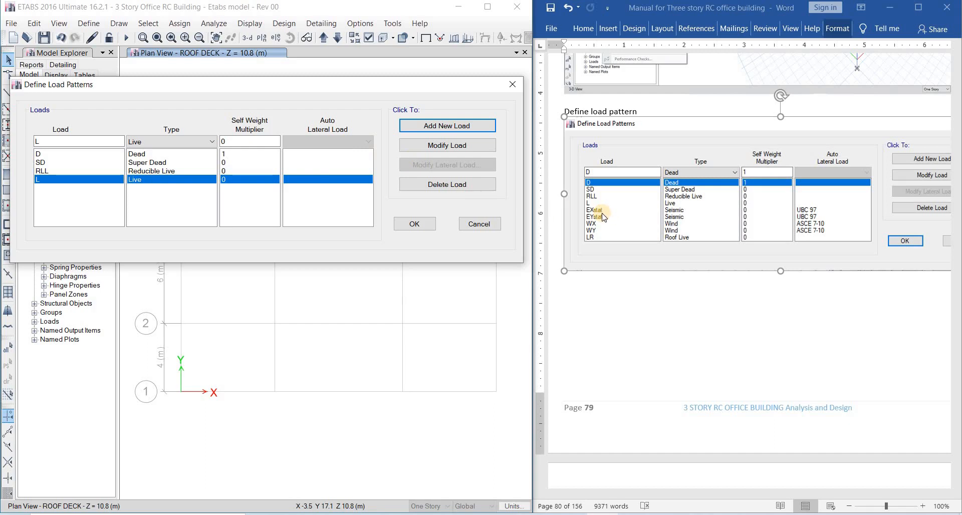
# Step: Add a load pattern named EXstat with type Seismic and UBC 97 as its auto lateral load
pyautogui.click(51, 141)
pyautogui.write('EX')
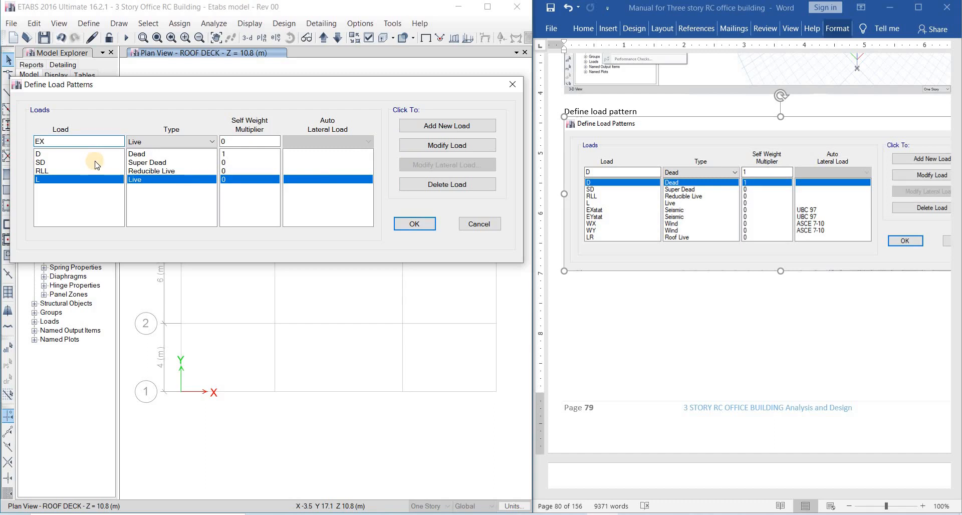
pyautogui.write('stat')
pyautogui.click(195, 141)
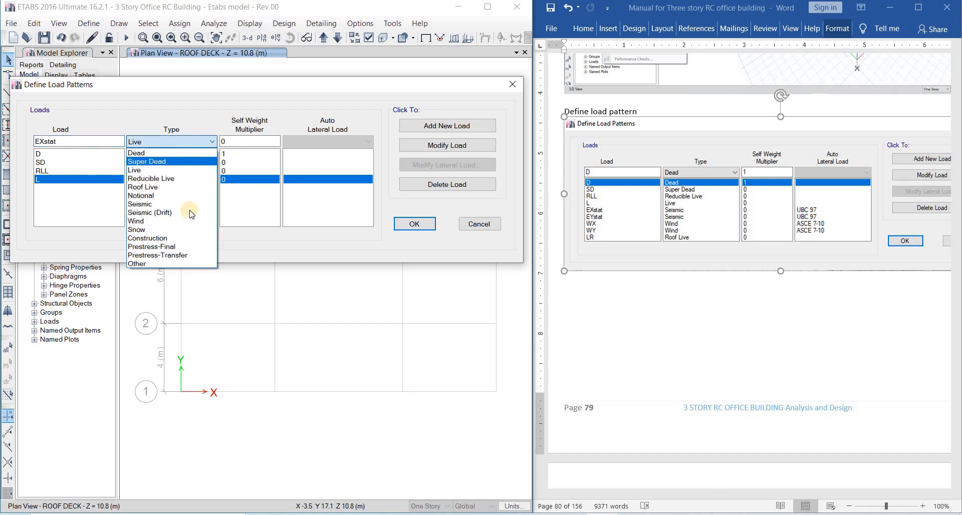
pyautogui.click(166, 204)
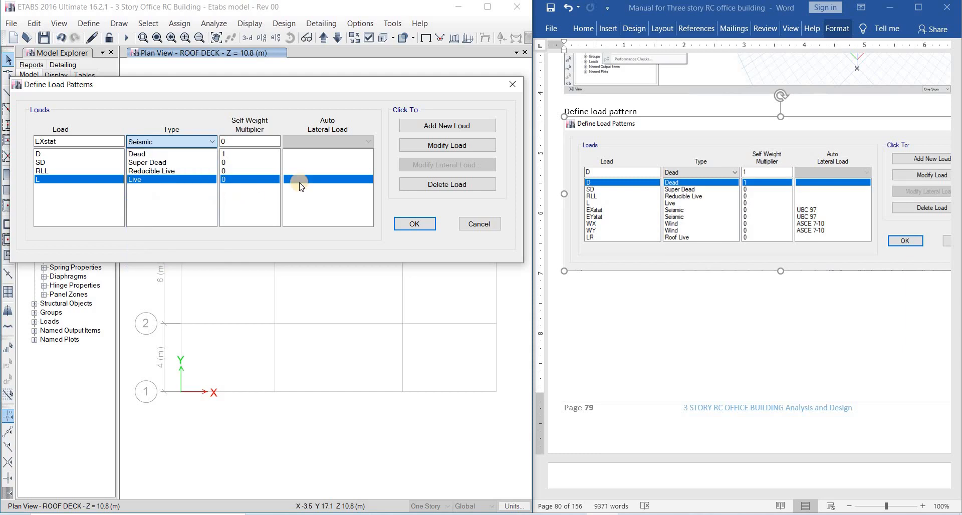
pyautogui.click(359, 142)
pyautogui.click(360, 142)
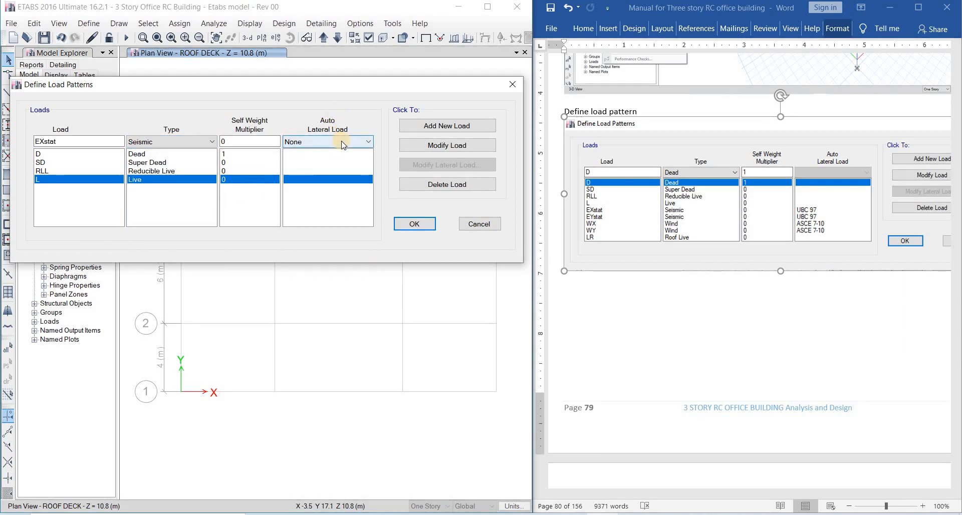
pyautogui.click(342, 143)
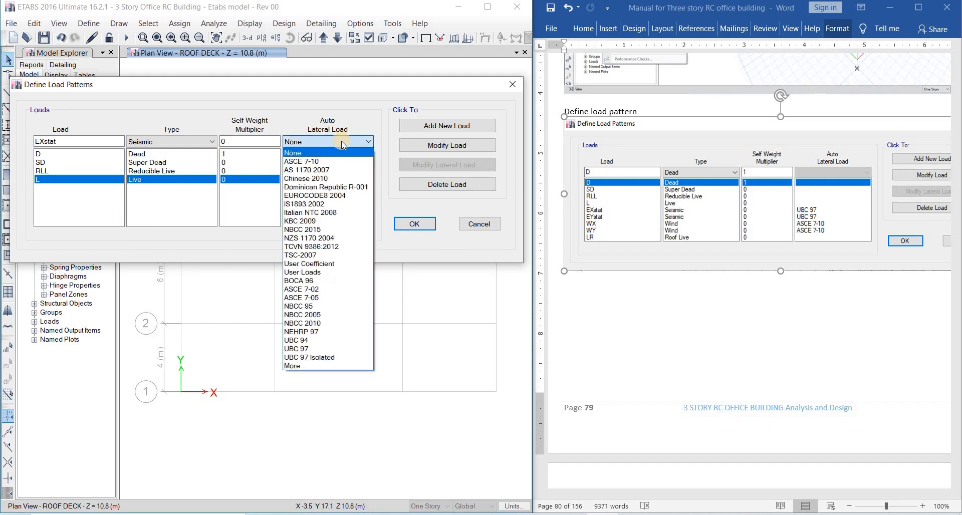
pyautogui.click(309, 349)
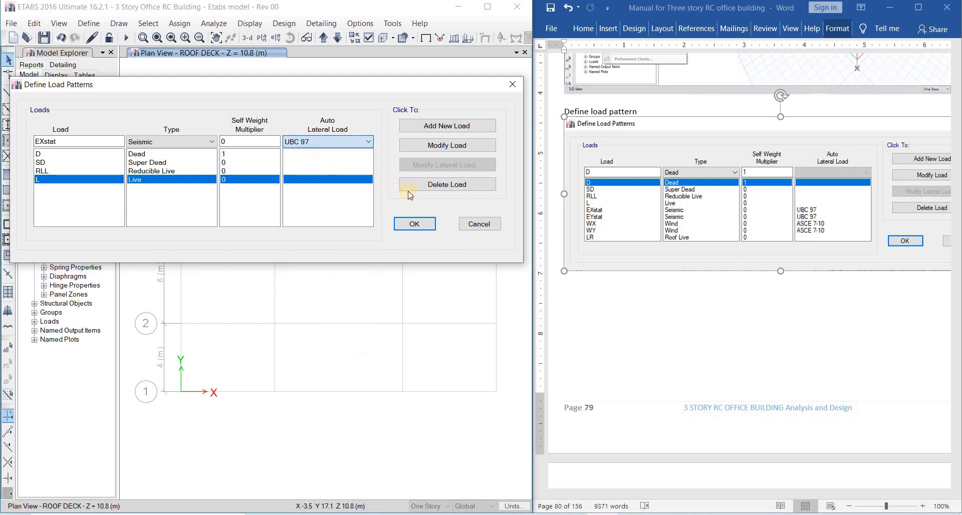
pyautogui.click(459, 126)
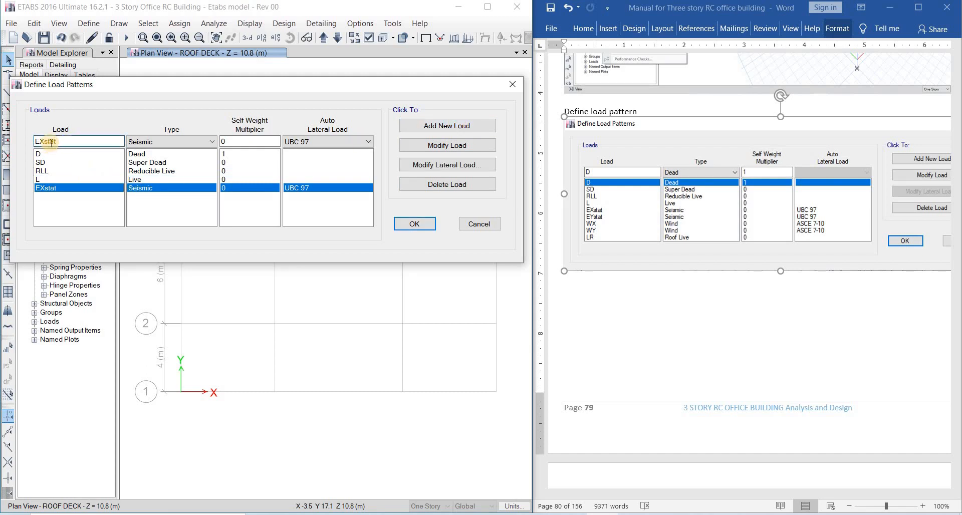
# Step: Add a matching Y-direction seismic load pattern named EYstat, based on the EXstat settings
pyautogui.press('BackSpace')
pyautogui.write('Y')
pyautogui.click(224, 143)
pyautogui.click(441, 126)
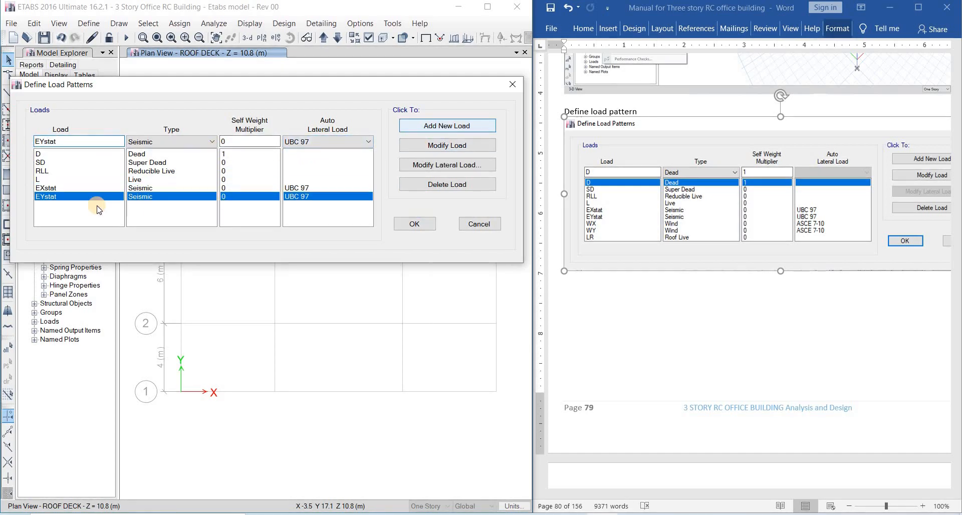
# Step: Add a load pattern named WX with ASCE 7-10 as its auto lateral load
pyautogui.click(76, 141)
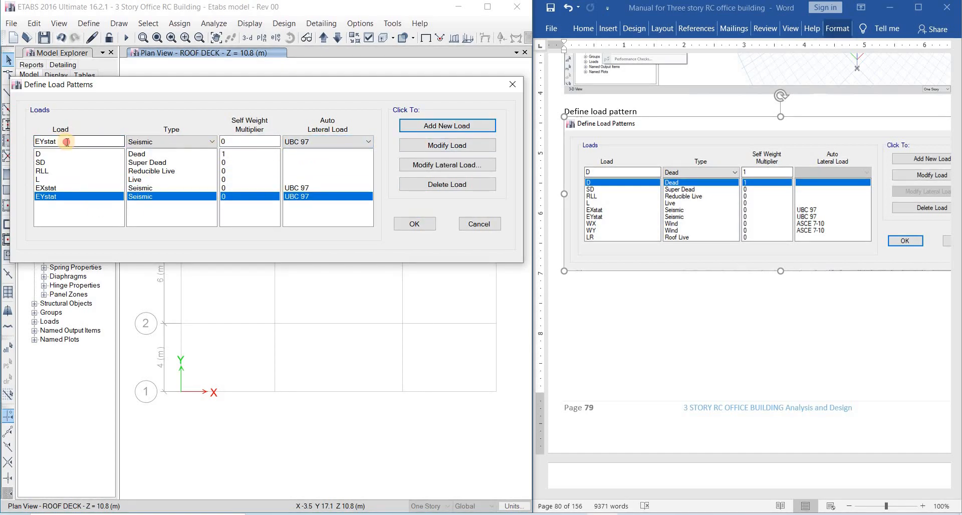
pyautogui.moveTo(76, 141); pyautogui.dragTo(21, 150)
pyautogui.write('WX')
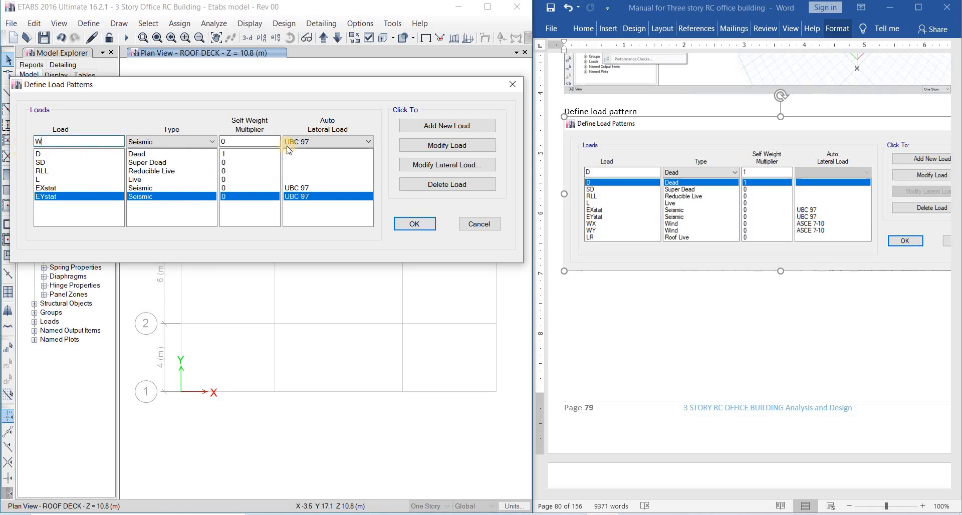
pyautogui.click(355, 143)
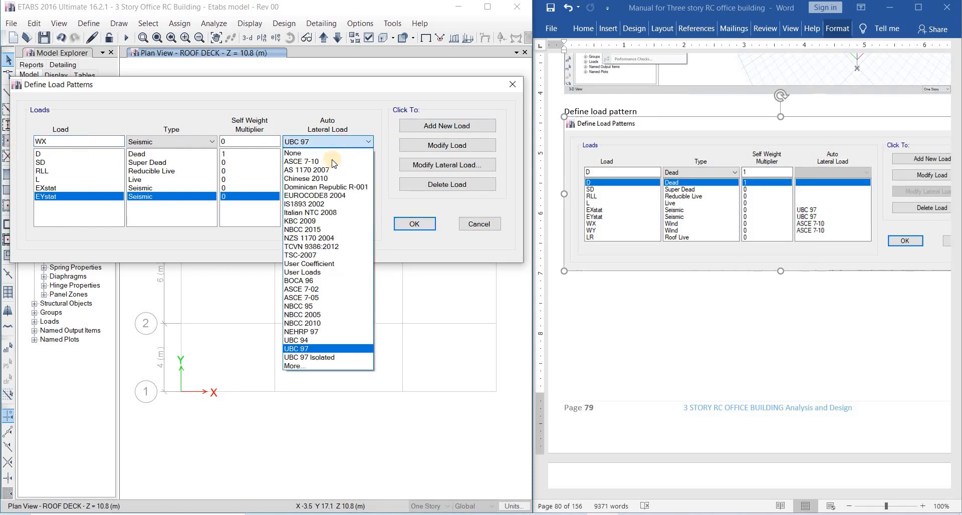
pyautogui.click(332, 161)
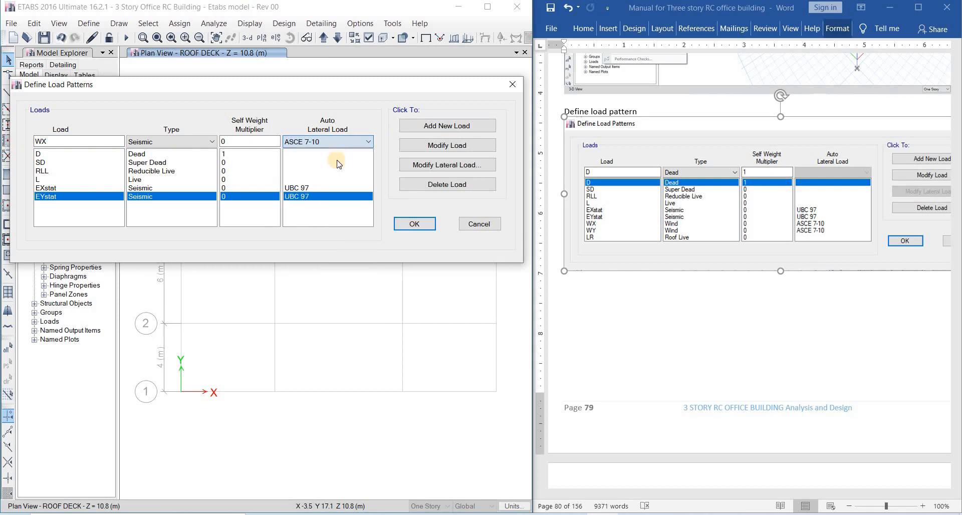
pyautogui.click(429, 127)
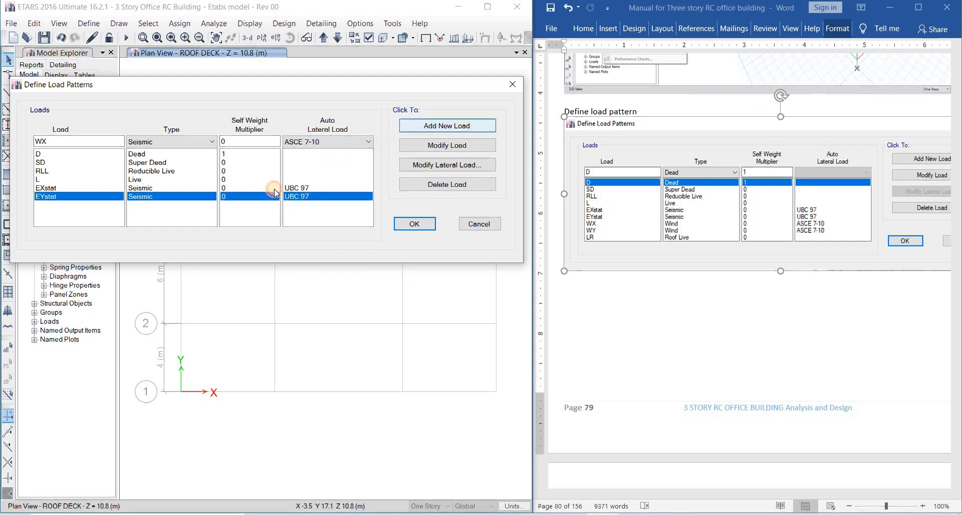
# Step: Add a Y-direction load pattern named WY, using the same settings as WX
pyautogui.click(69, 143)
pyautogui.hotkey('shift', 'Left')
pyautogui.write('Y')
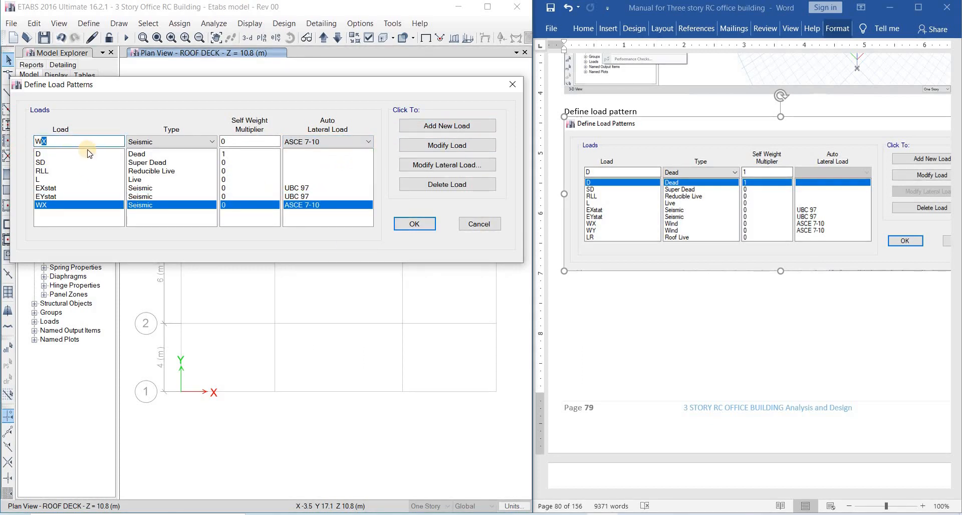
pyautogui.click(411, 129)
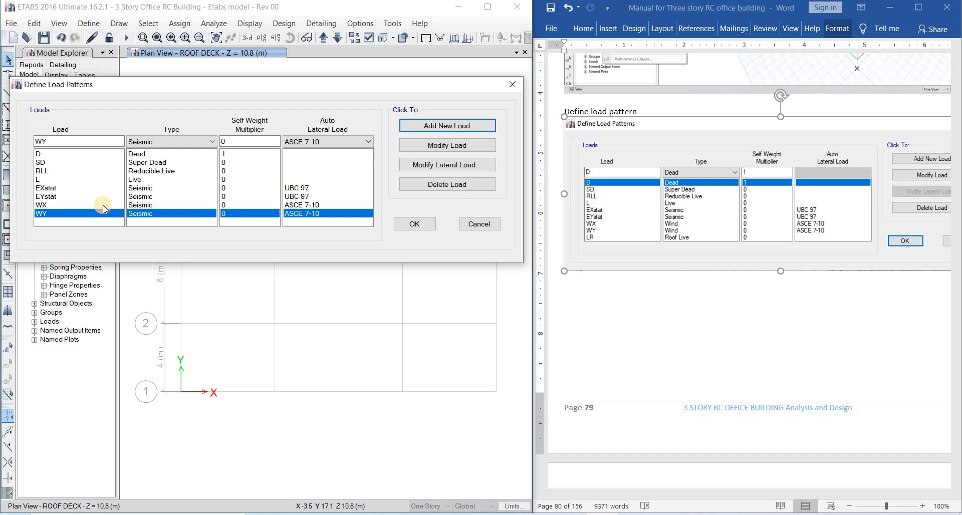
# Step: Add a load pattern named LR with the type Roof Live, and select the D pattern to check it
pyautogui.doubleClick(76, 140)
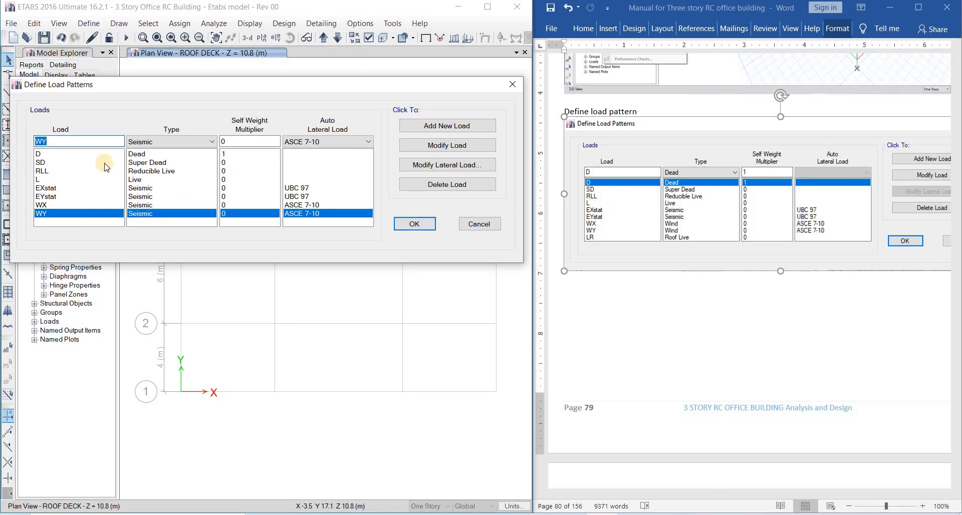
pyautogui.write('LR')
pyautogui.click(193, 142)
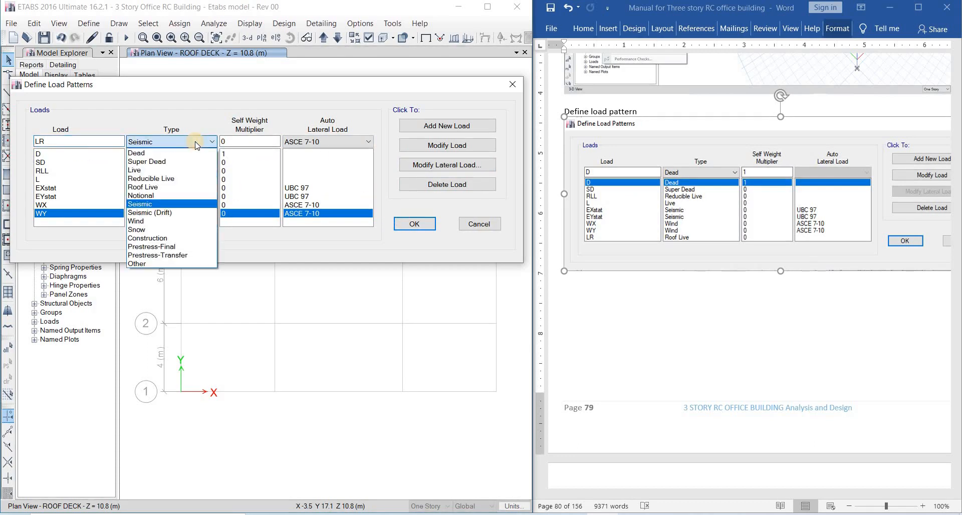
pyautogui.click(191, 187)
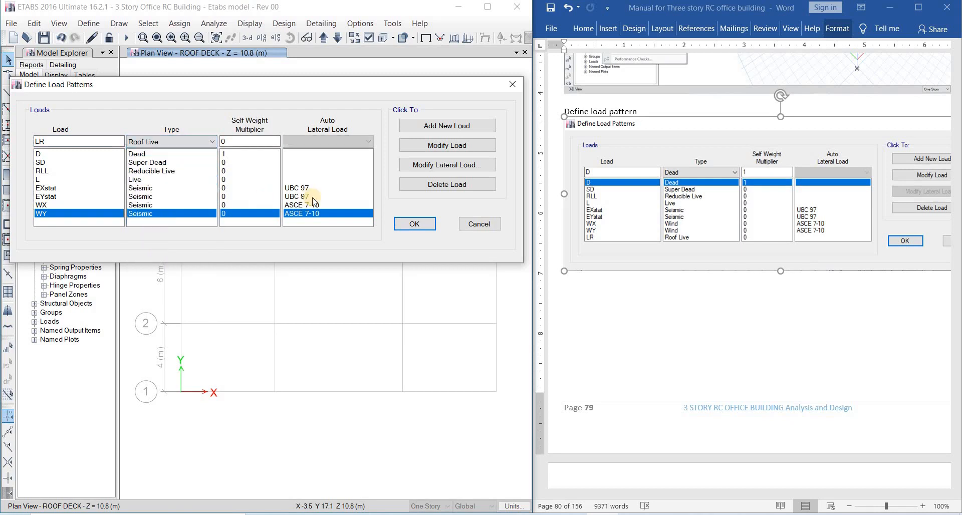
pyautogui.click(459, 125)
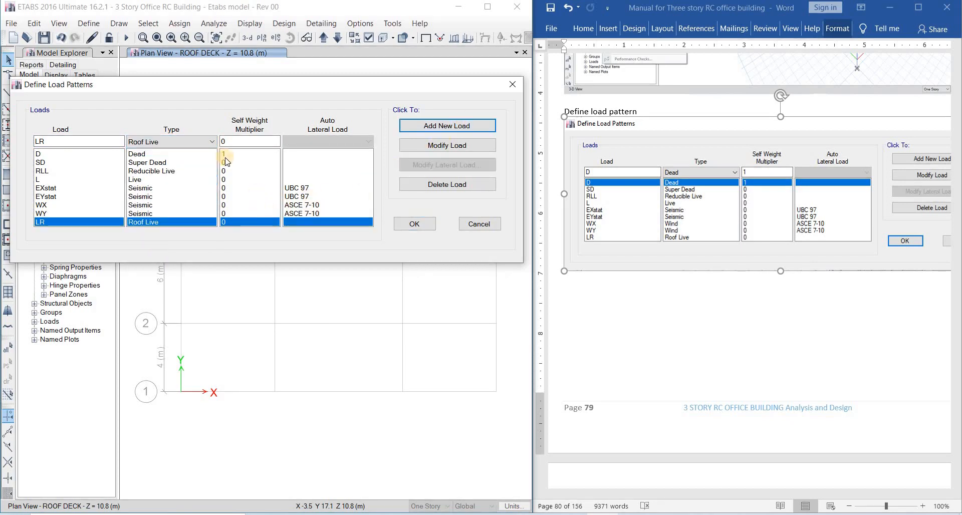
pyautogui.click(238, 156)
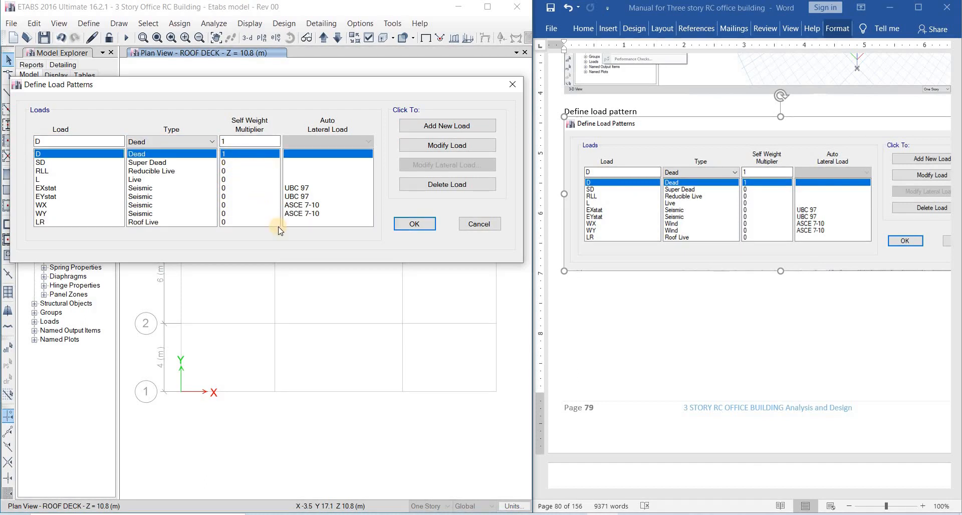
# Step: Check the load pattern types and confirm the list of defined load patterns
pyautogui.click(236, 166)
pyautogui.moveTo(237, 165); pyautogui.dragTo(236, 222)
pyautogui.click(415, 223)
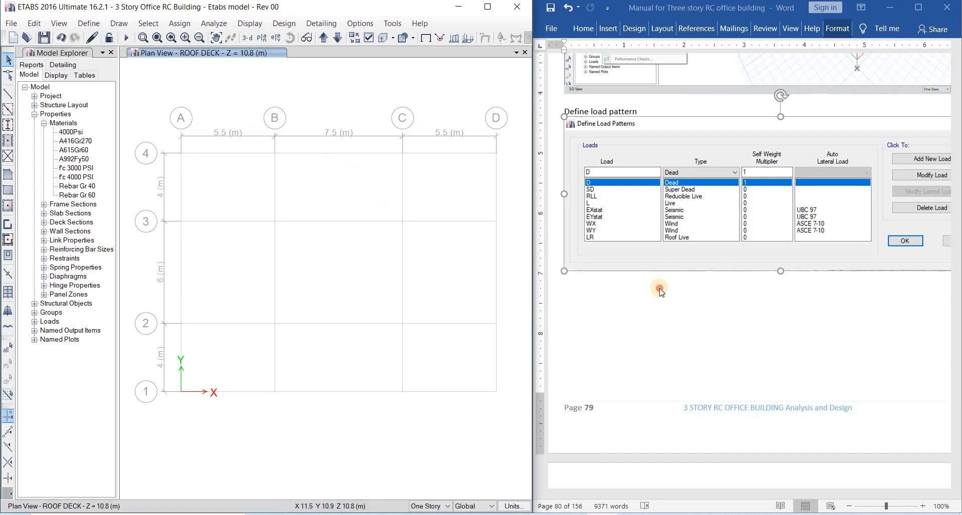
# Step: Find the Earthquake static load pattern section in the Word manual and widen the manual's window beside the model
pyautogui.click(674, 284)
pyautogui.scroll(-1, 684, 290)
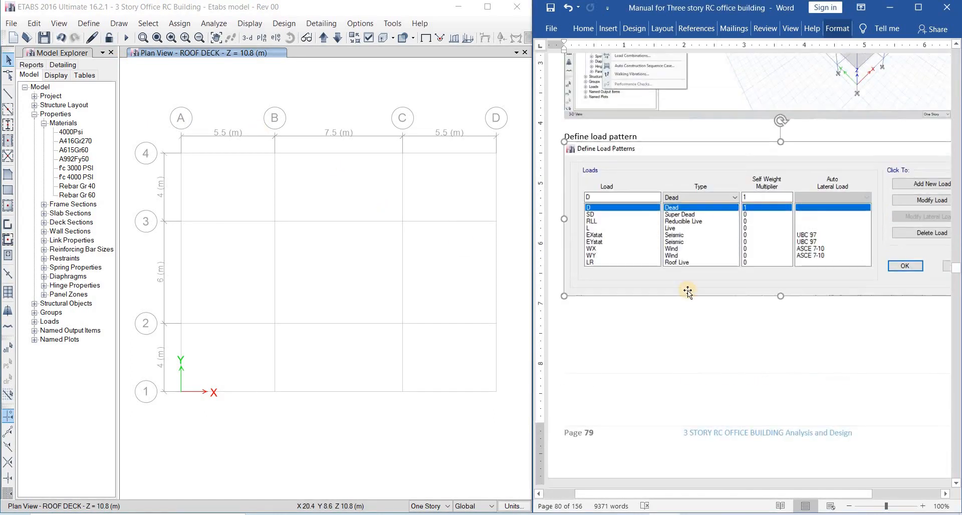
pyautogui.scroll(-10, 688, 288)
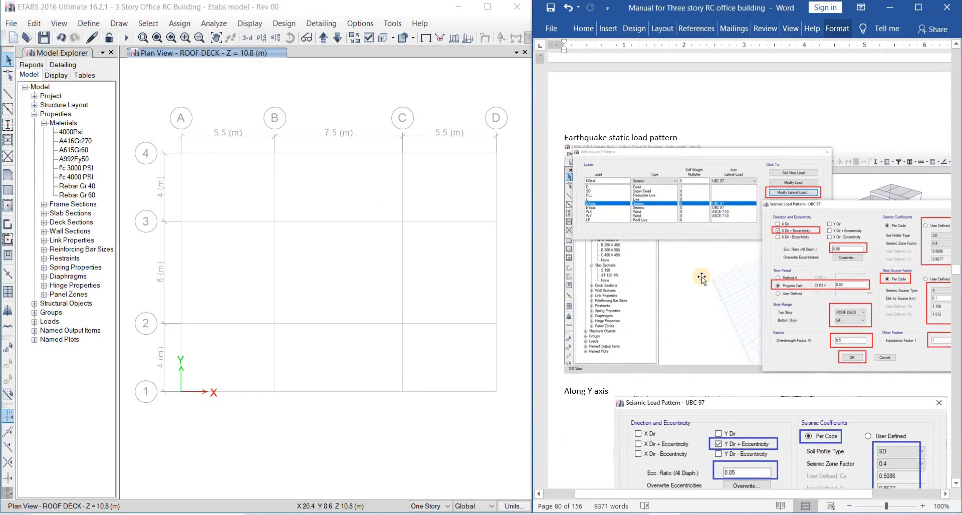
pyautogui.scroll(-3, 702, 277)
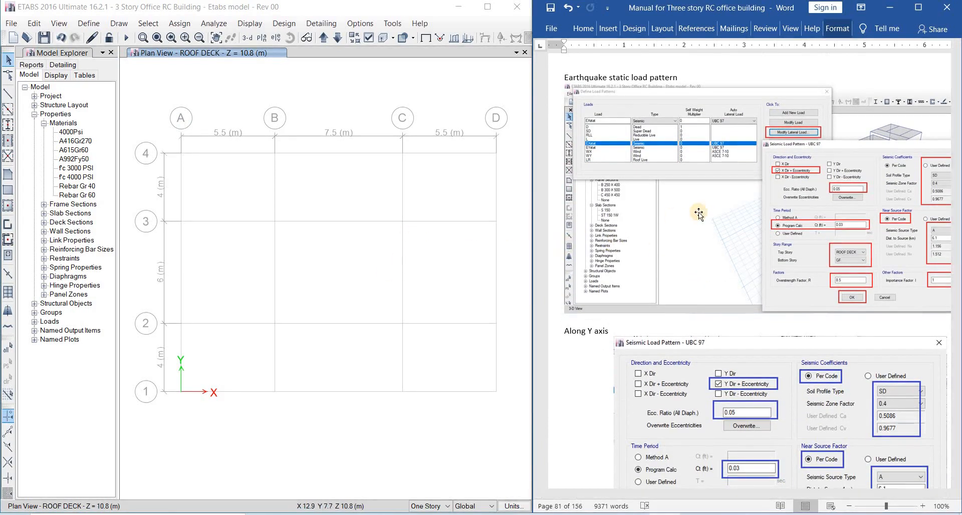
pyautogui.click(670, 227)
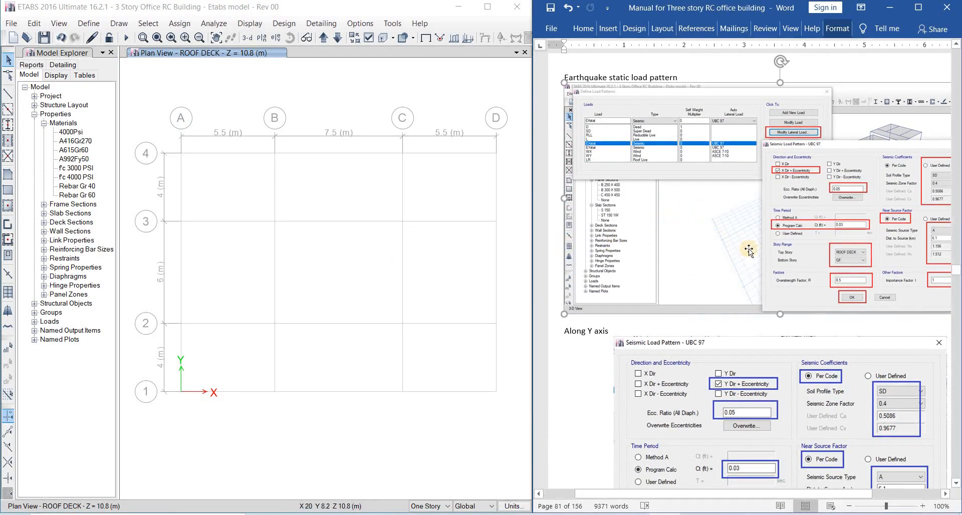
pyautogui.moveTo(657, 494); pyautogui.dragTo(660, 494)
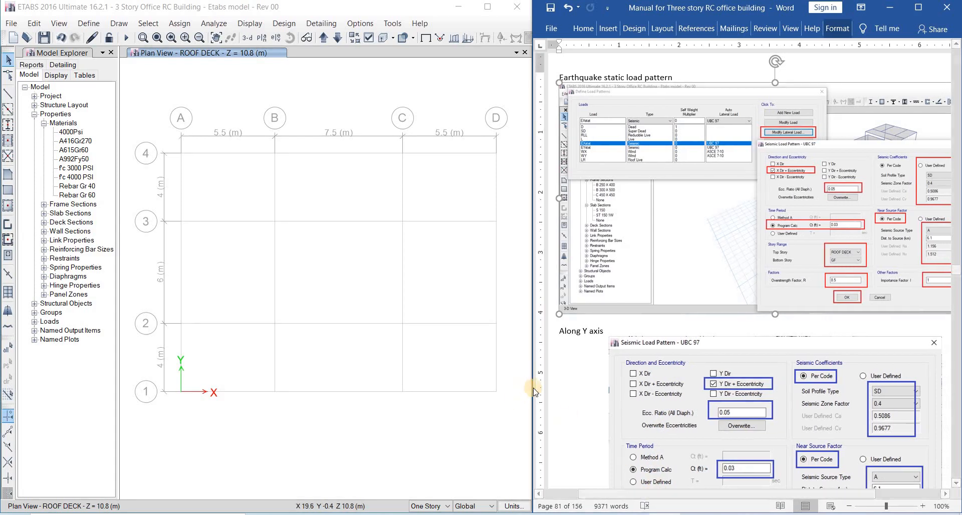
pyautogui.moveTo(526, 387); pyautogui.dragTo(498, 379)
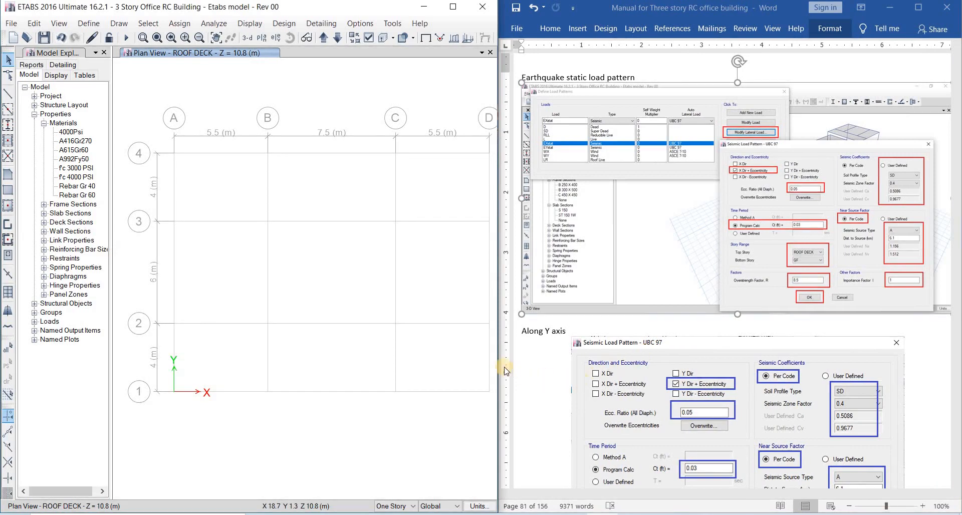
pyautogui.moveTo(499, 365); pyautogui.dragTo(516, 361)
# Step: Reopen the load pattern definitions and open the UBC 97 lateral load settings of EXstat
pyautogui.click(88, 23)
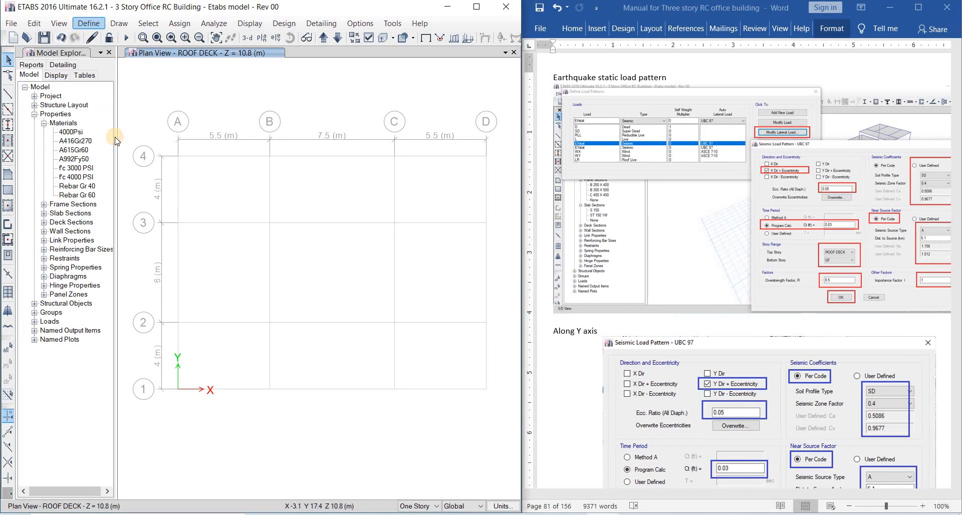
pyautogui.click(133, 256)
pyautogui.moveTo(278, 171); pyautogui.dragTo(75, 38)
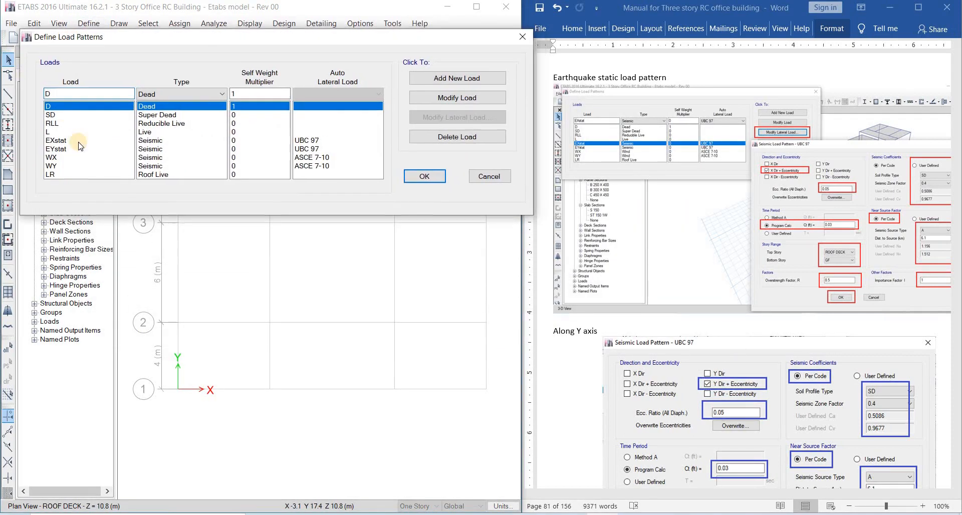
pyautogui.click(79, 144)
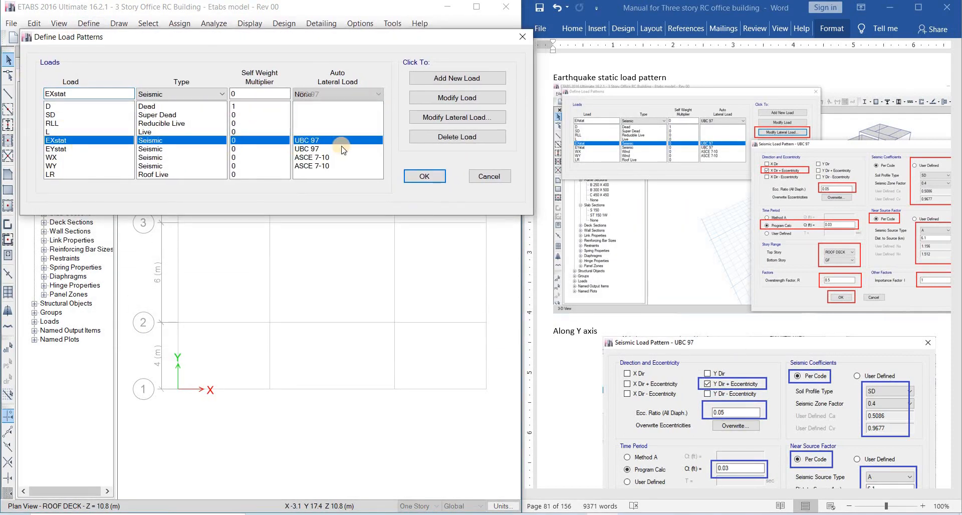
pyautogui.click(447, 118)
pyautogui.moveTo(429, 95); pyautogui.dragTo(270, 102)
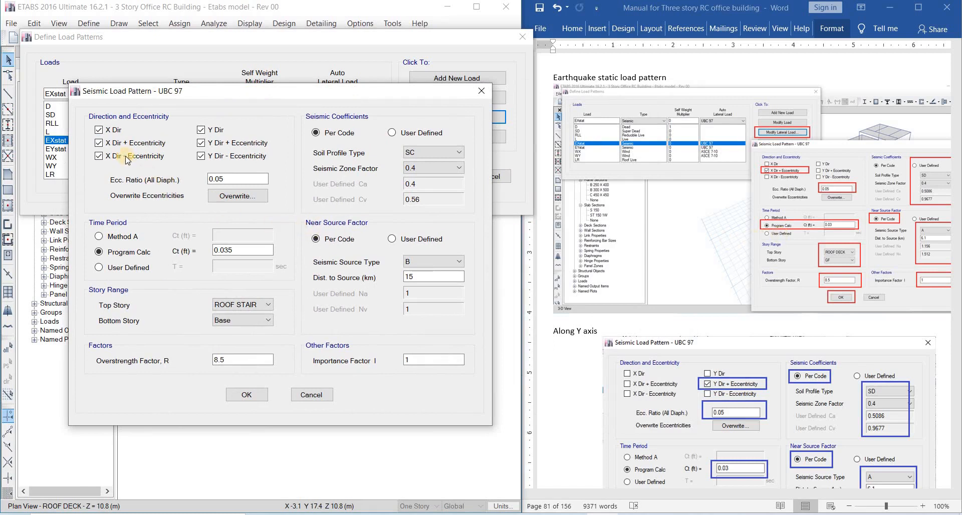
# Step: Restrict the EXstat seismic direction to X Dir + Eccentricity only, clearing all other direction options
pyautogui.click(99, 156)
pyautogui.click(98, 130)
pyautogui.click(201, 156)
pyautogui.click(201, 143)
pyautogui.click(201, 130)
pyautogui.moveTo(241, 174)
pyautogui.mouseDown()
pyautogui.moveTo(206, 189)
pyautogui.moveTo(239, 174)
pyautogui.mouseUp()
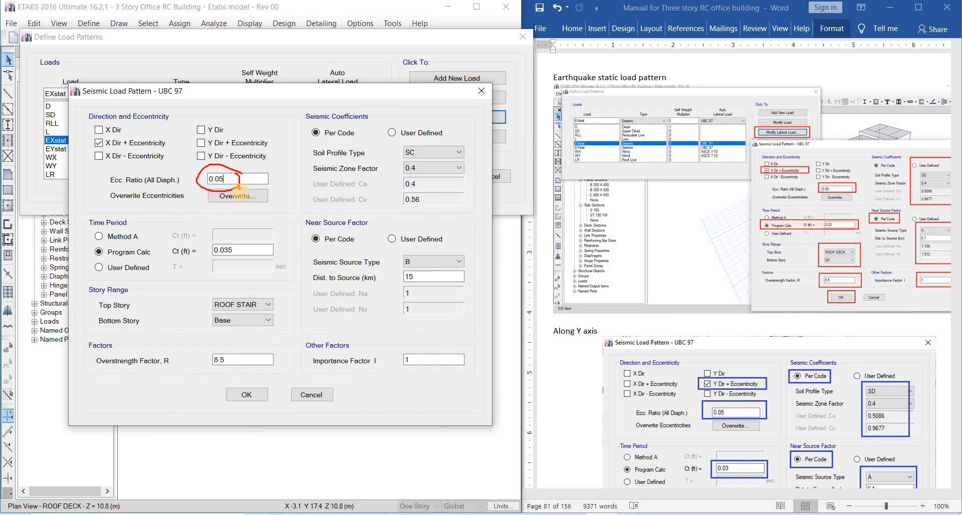
pyautogui.press('Escape')
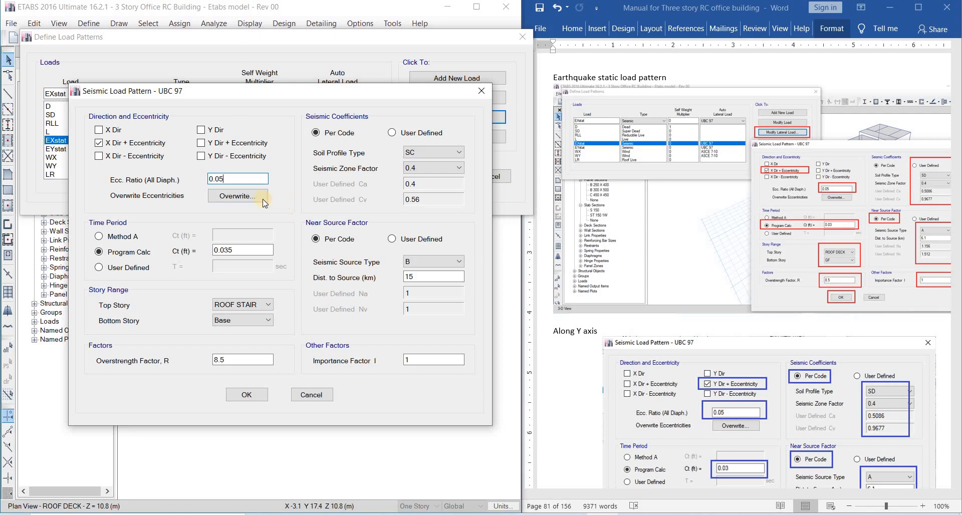
pyautogui.click(238, 179)
pyautogui.moveTo(298, 97)
pyautogui.mouseDown()
pyautogui.moveTo(290, 89)
pyautogui.moveTo(296, 99)
pyautogui.moveTo(308, 90)
pyautogui.mouseUp()
pyautogui.click(305, 94)
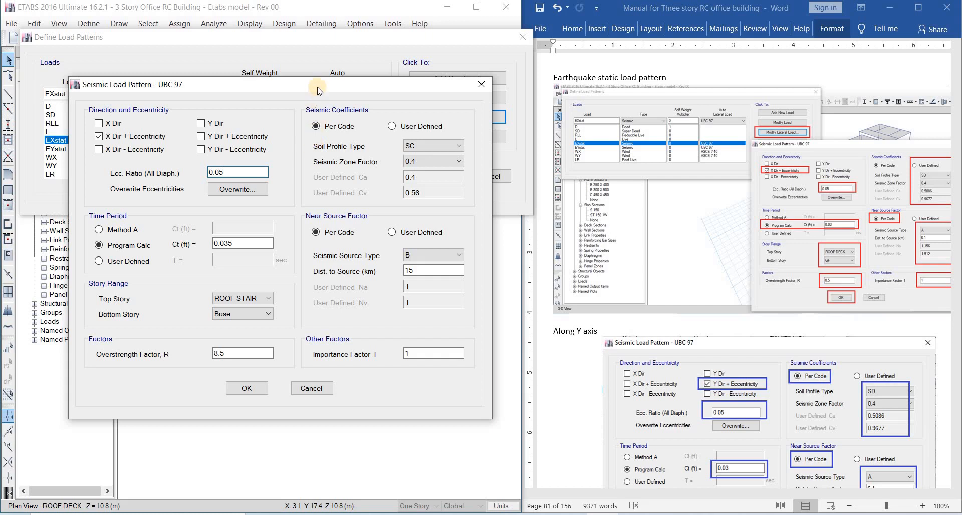
pyautogui.moveTo(316, 86); pyautogui.dragTo(308, 87)
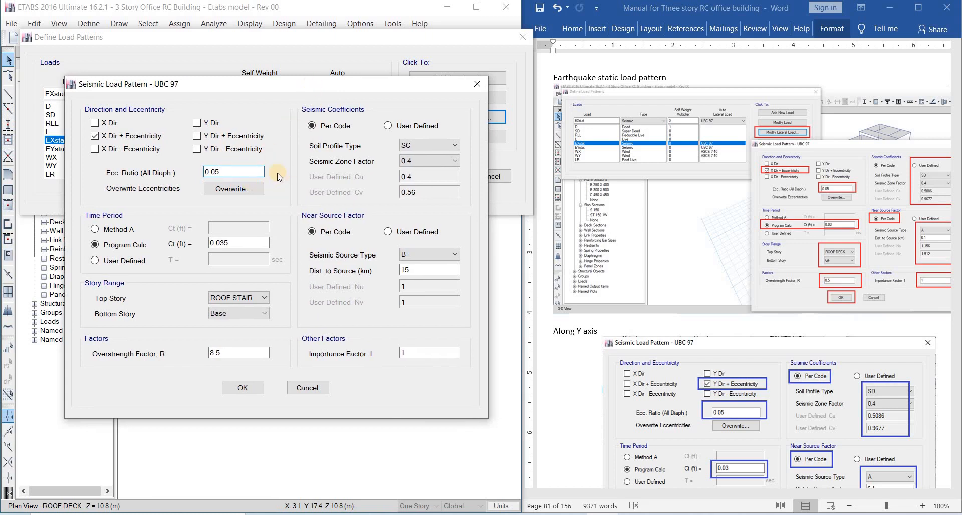
pyautogui.click(109, 125)
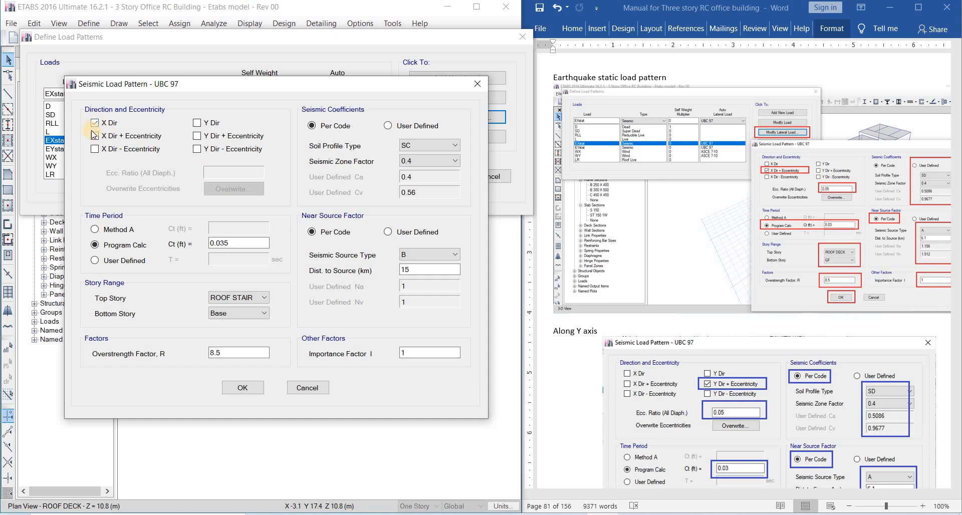
pyautogui.click(95, 136)
pyautogui.click(243, 173)
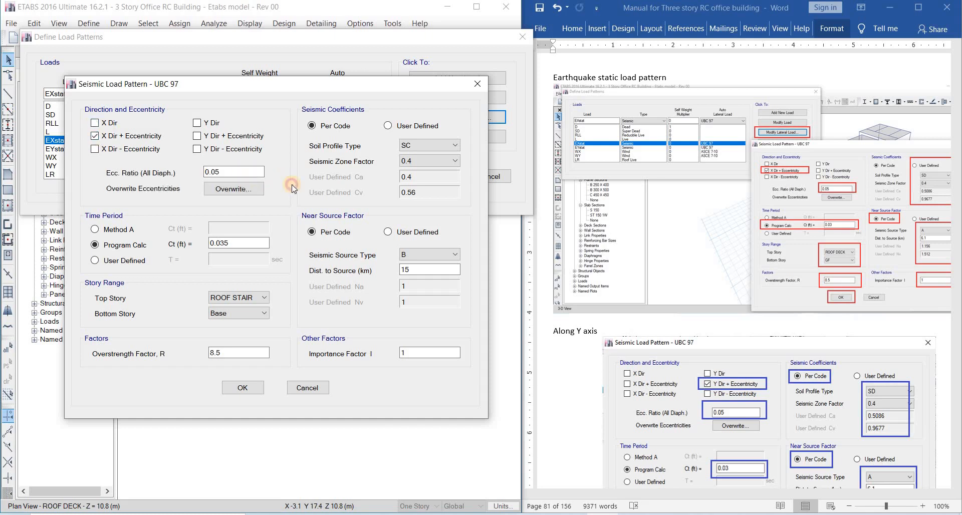
# Step: Set the EXstat program-calculated Ct to 0.03 ft and its story range from ROOF DECK to GF
pyautogui.click(249, 245)
pyautogui.click(258, 298)
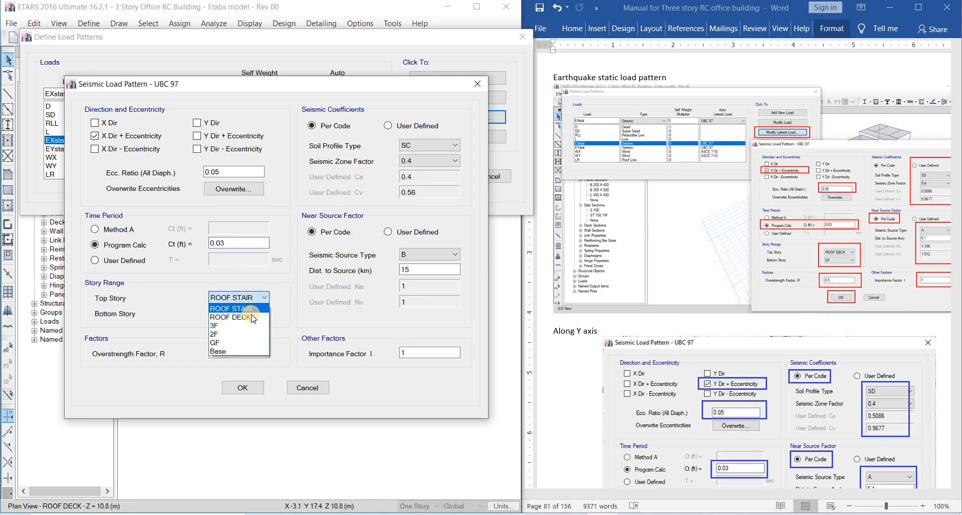
pyautogui.click(247, 317)
pyautogui.click(248, 314)
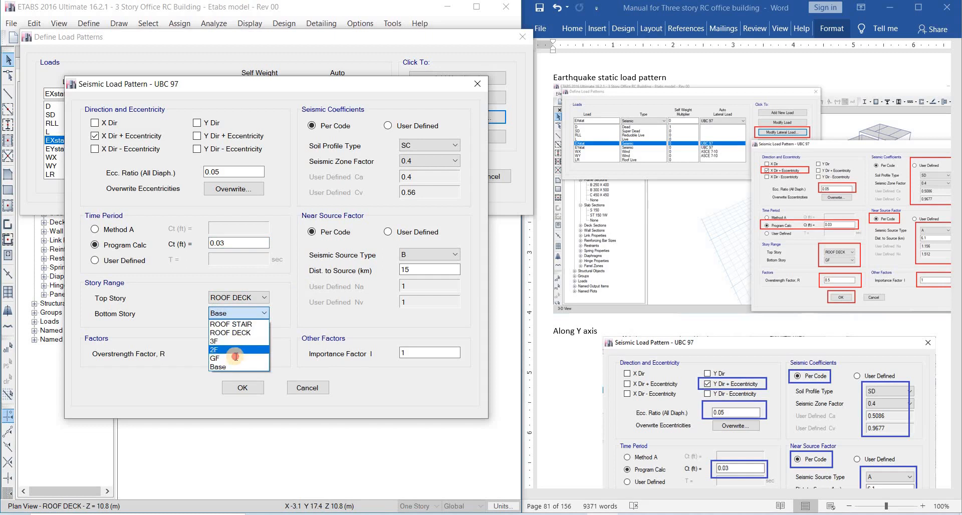
pyautogui.click(240, 357)
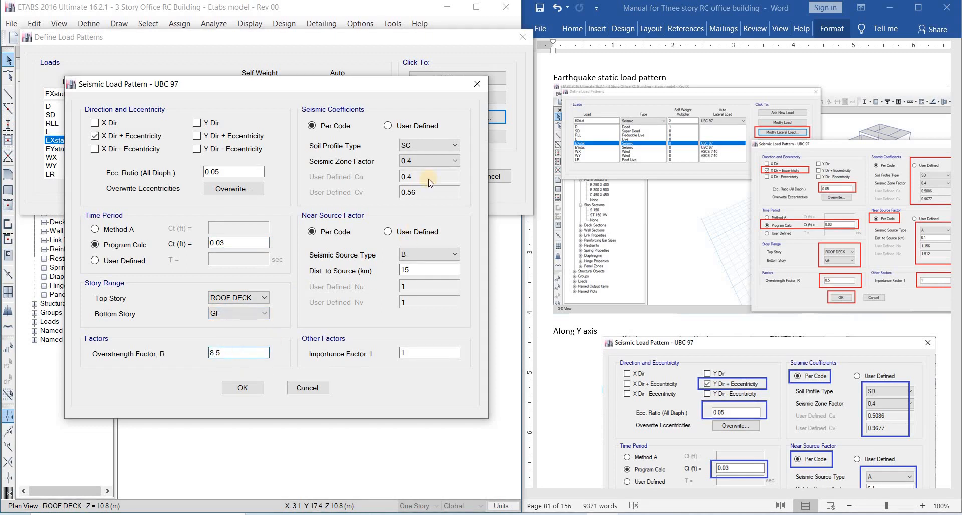
# Step: Set the EXstat seismic coefficients to soil profile type SD and seismic zone factor 0.4
pyautogui.click(449, 146)
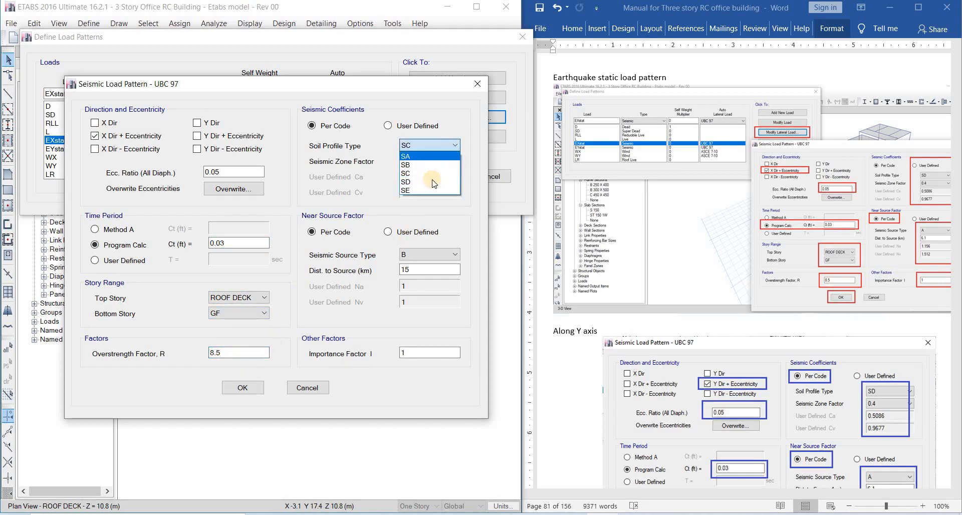
pyautogui.click(434, 182)
pyautogui.click(445, 160)
pyautogui.click(446, 165)
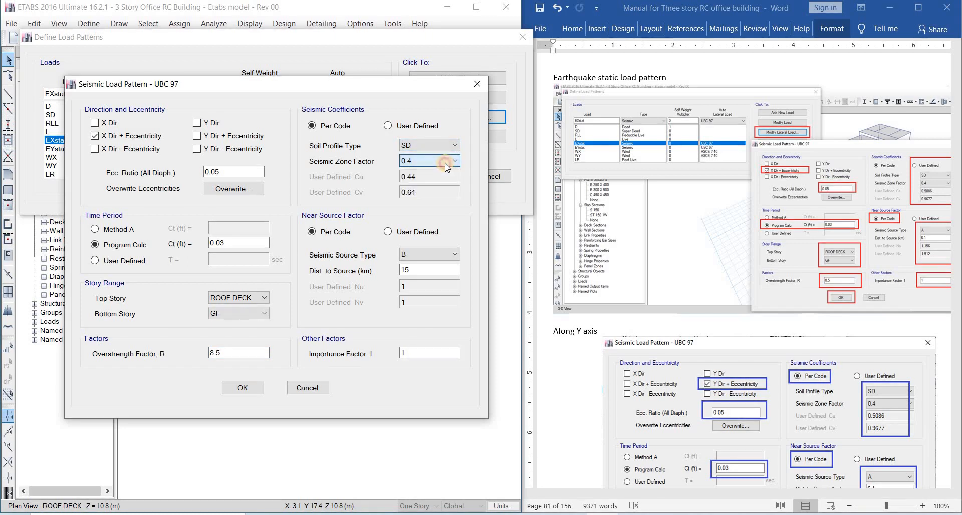
pyautogui.click(446, 164)
pyautogui.click(441, 206)
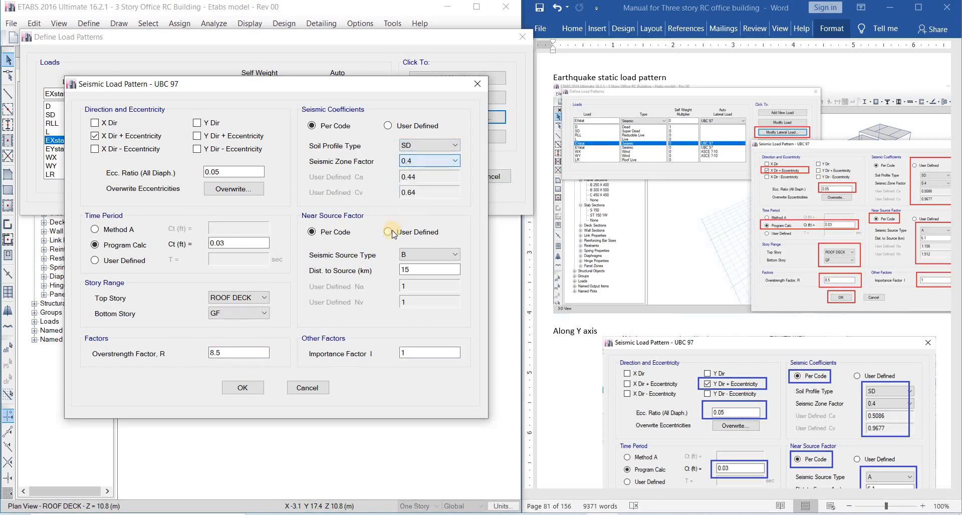
# Step: Set the EXstat near source factor to seismic source type A with a 6.1 km distance to source
pyautogui.click(425, 257)
pyautogui.click(421, 263)
pyautogui.click(430, 270)
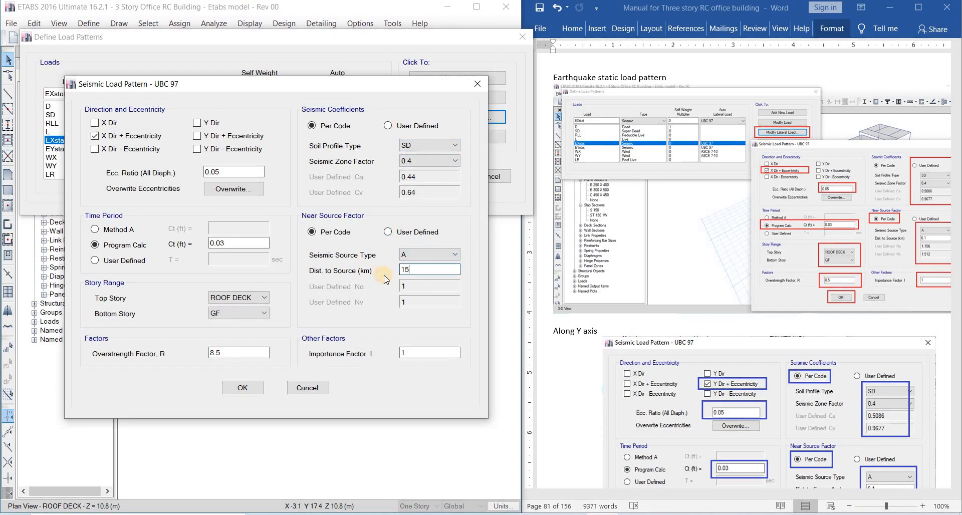
pyautogui.moveTo(431, 270); pyautogui.dragTo(384, 276)
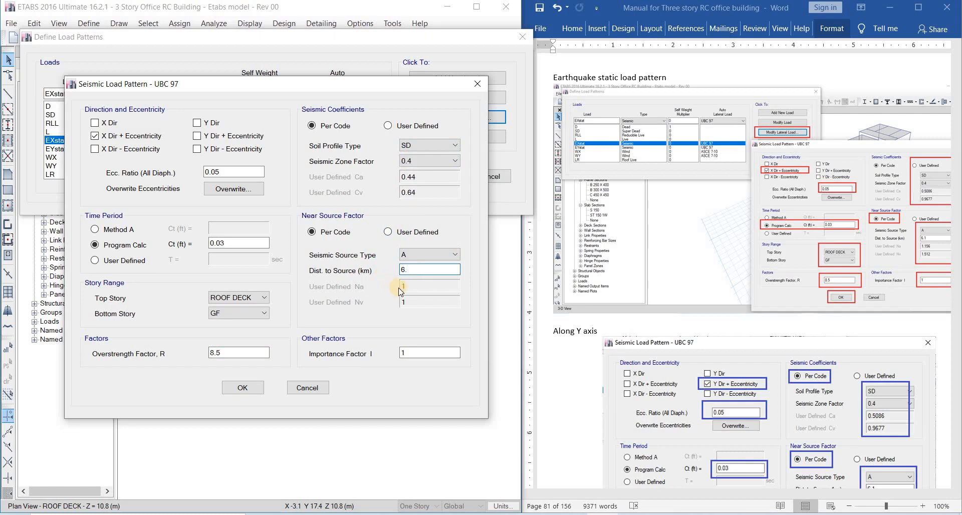
pyautogui.click(419, 352)
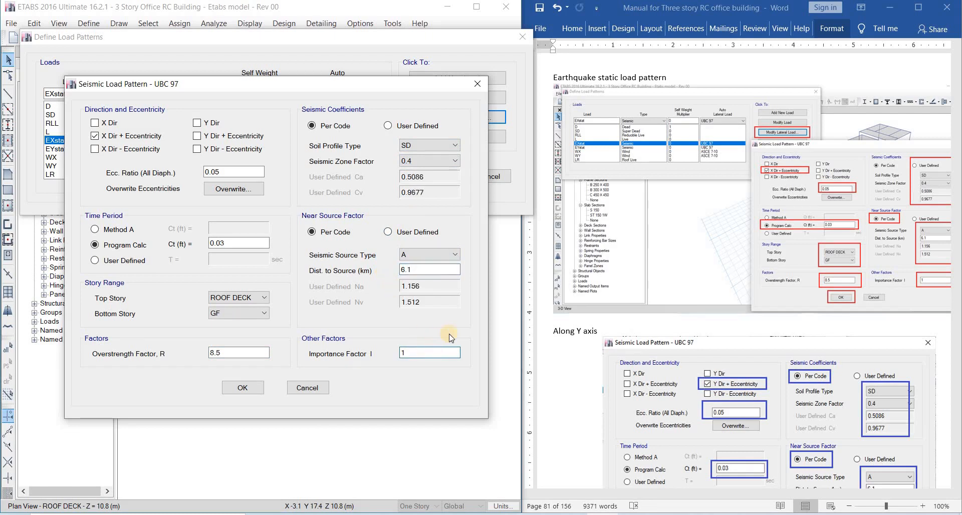
# Step: Bring the manual's Along Y axis settings into view and confirm the EXstat seismic settings
pyautogui.click(621, 313)
pyautogui.scroll(-5, 631, 300)
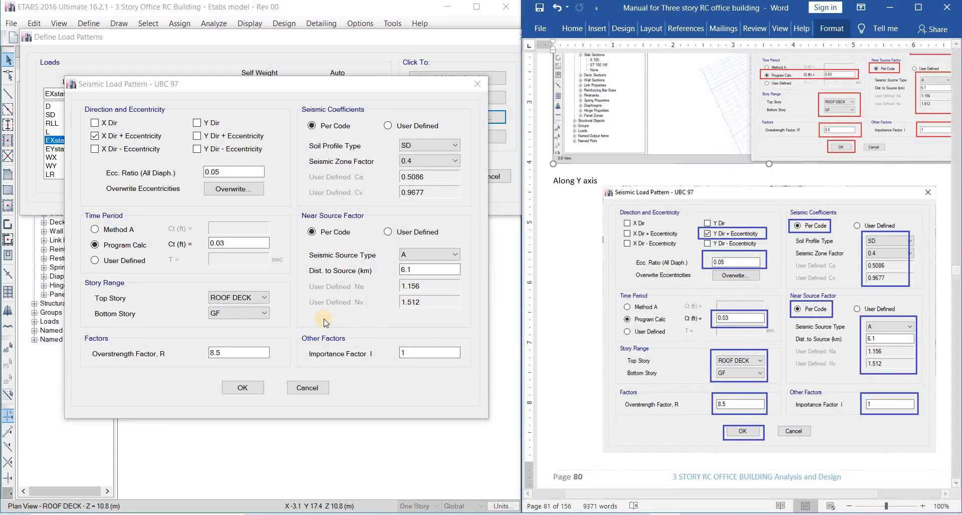
pyautogui.click(258, 85)
pyautogui.moveTo(259, 85); pyautogui.dragTo(259, 82)
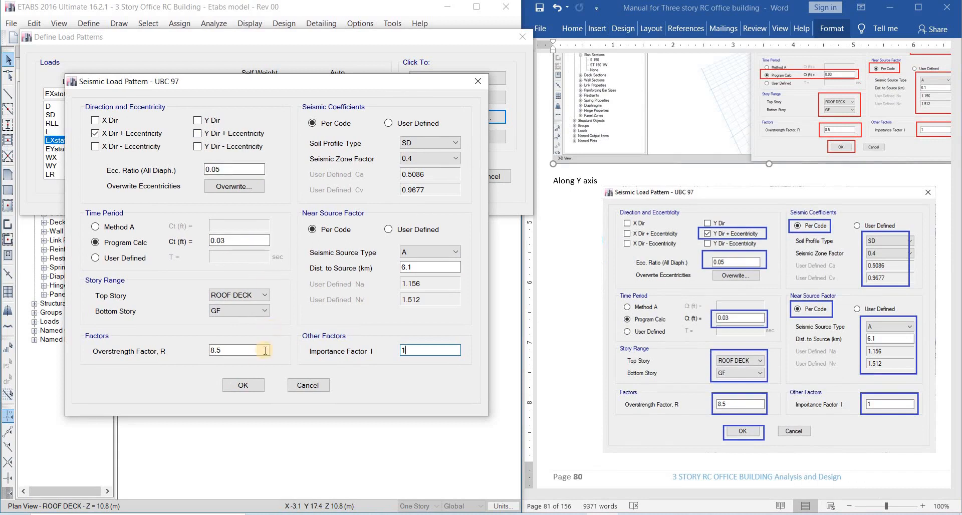
pyautogui.click(244, 385)
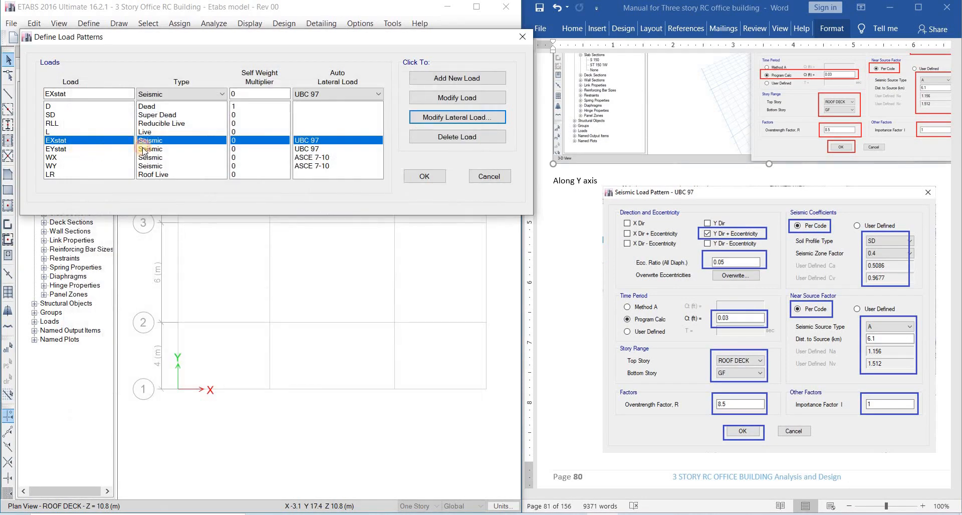
# Step: Open the UBC 97 lateral load settings of EYstat and keep only Y Dir + Eccentricity as the direction
pyautogui.click(78, 149)
pyautogui.click(426, 118)
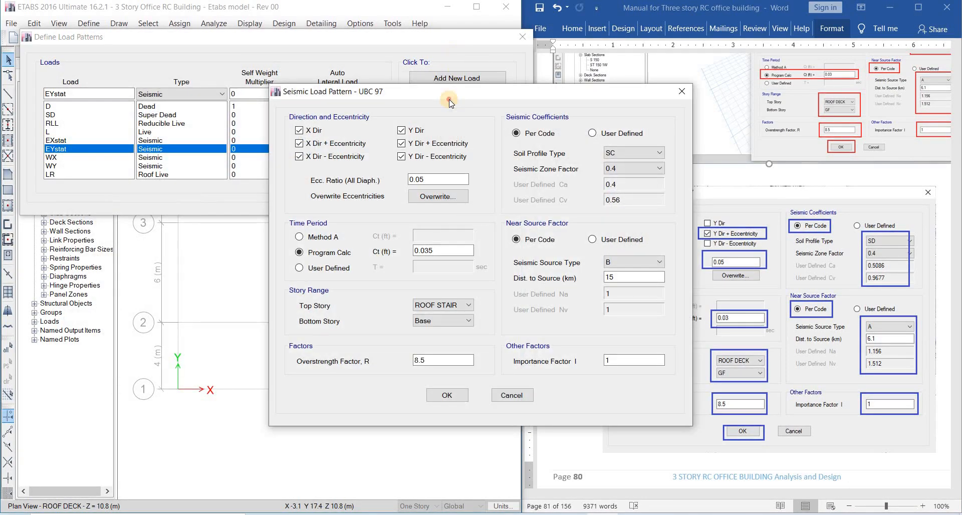
pyautogui.moveTo(301, 91); pyautogui.dragTo(106, 69)
pyautogui.click(117, 122)
pyautogui.click(104, 133)
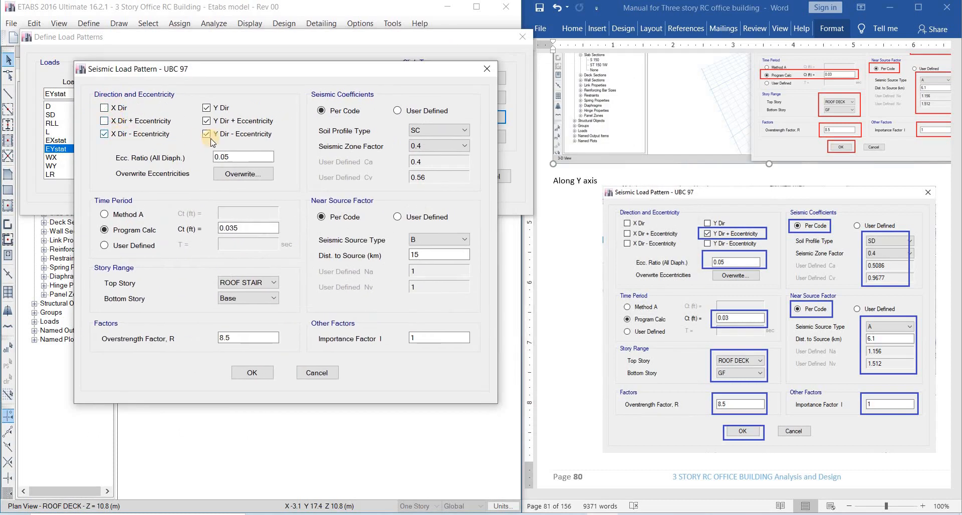
pyautogui.click(215, 109)
# Step: Set the EYstat program-calculated Ct to 0.030 ft and its story range from ROOF DECK to GF
pyautogui.click(248, 229)
pyautogui.write('0')
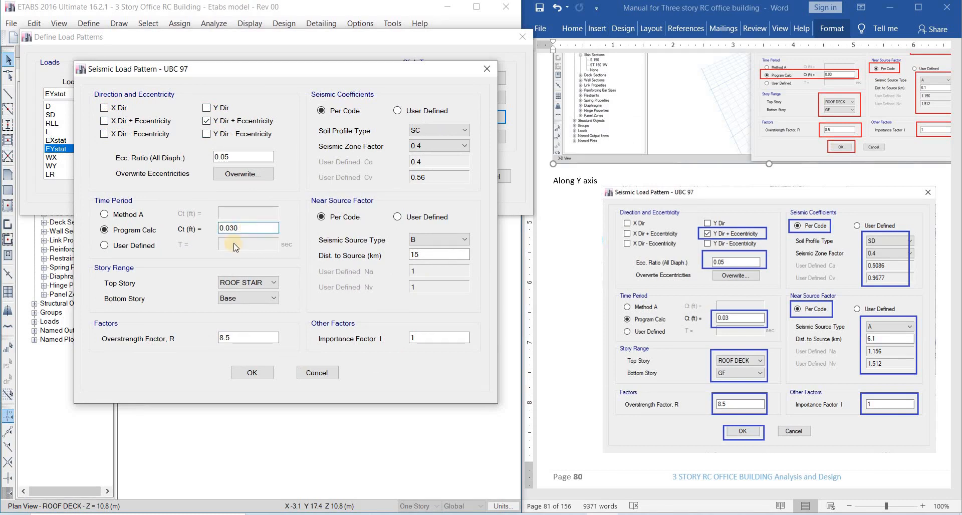
pyautogui.click(246, 284)
pyautogui.click(249, 301)
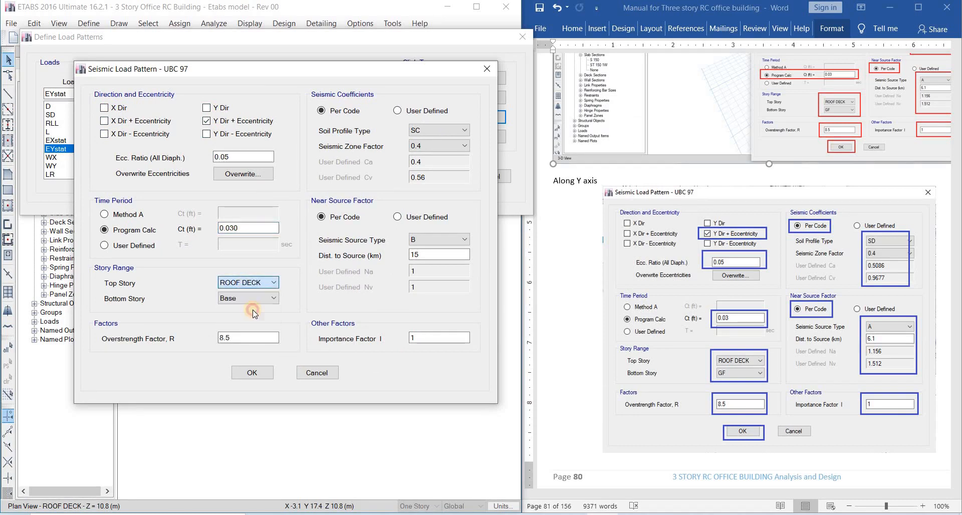
pyautogui.click(251, 298)
pyautogui.click(245, 343)
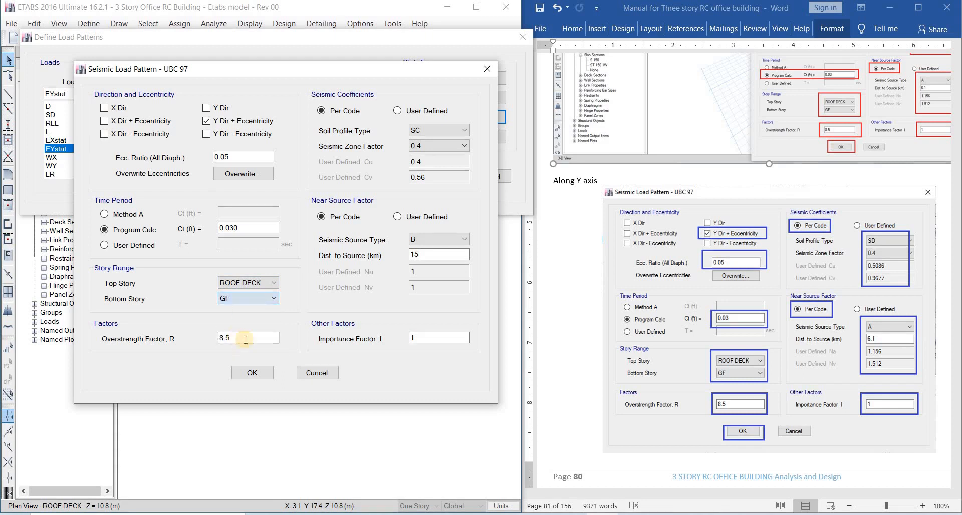
# Step: Set EYstat to soil profile SD and seismic source type A with a 6.1 km distance to source, and confirm its seismic settings
pyautogui.click(440, 131)
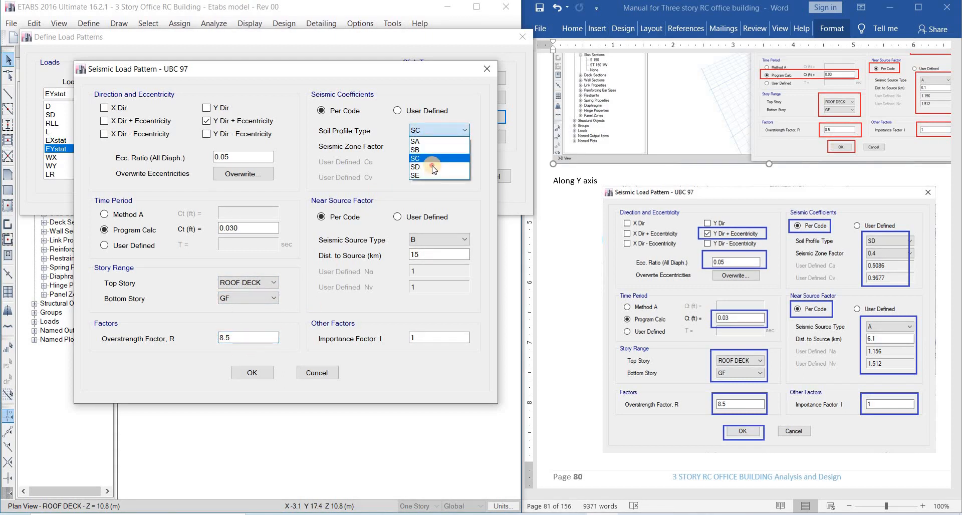
pyautogui.click(432, 167)
pyautogui.click(434, 238)
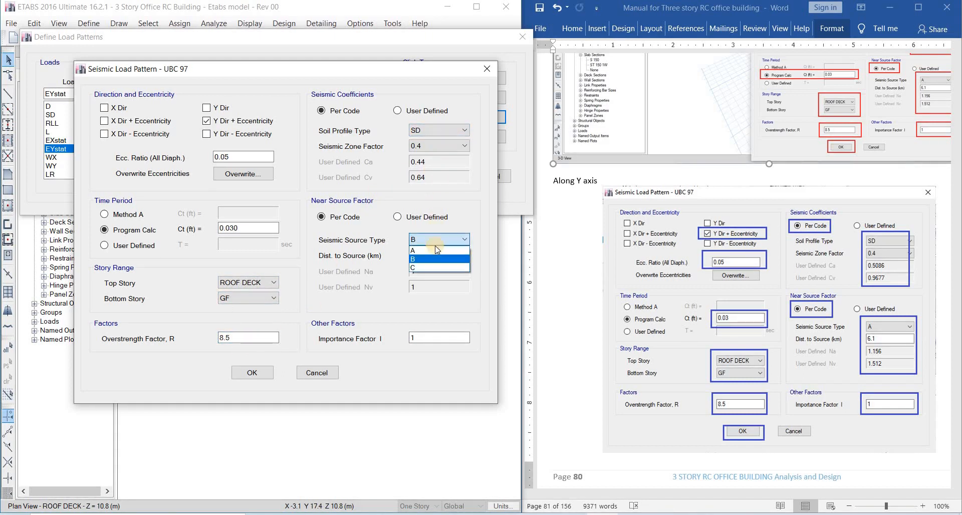
pyautogui.click(437, 250)
pyautogui.press('Tab')
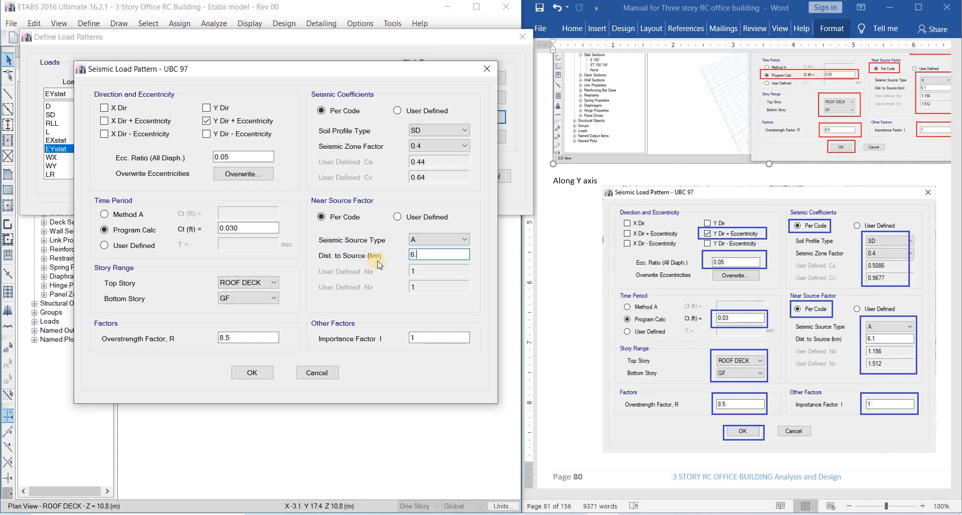
pyautogui.click(425, 336)
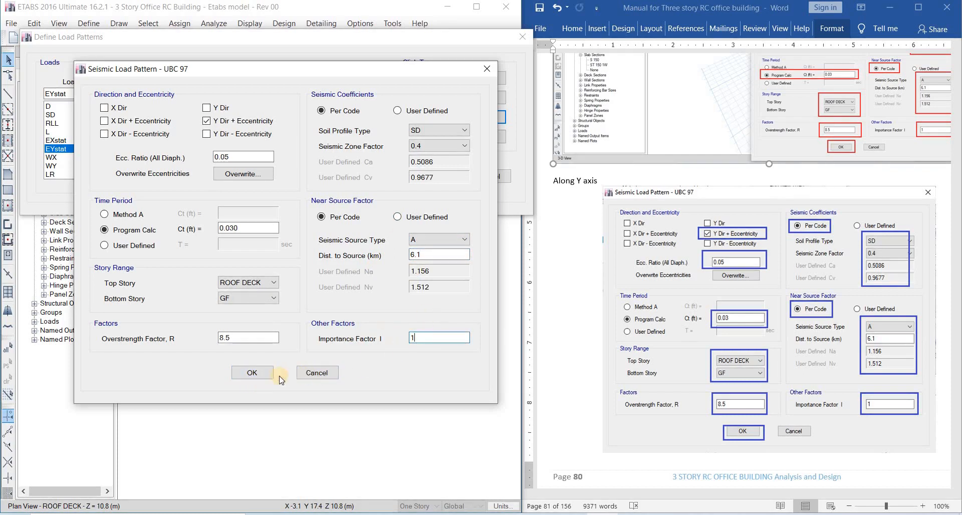
pyautogui.click(252, 372)
# Step: Select the WX load pattern and bring the manual's wind load pattern settings along the X direction into view
pyautogui.click(74, 159)
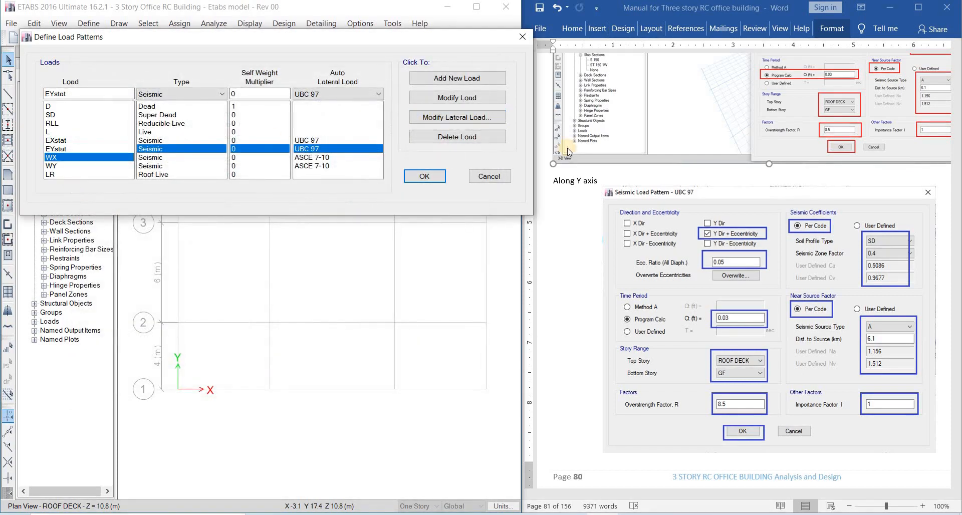
pyautogui.click(686, 311)
pyautogui.scroll(-5, 701, 291)
pyautogui.scroll(-6, 701, 291)
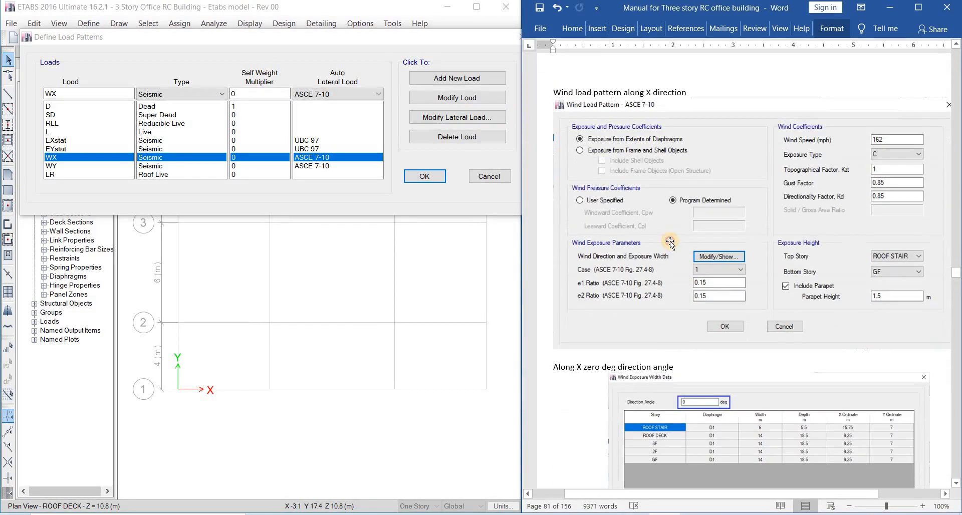
# Step: Check the ASCE 7-10 lateral load settings of the WX load pattern and close them without changes
pyautogui.click(431, 120)
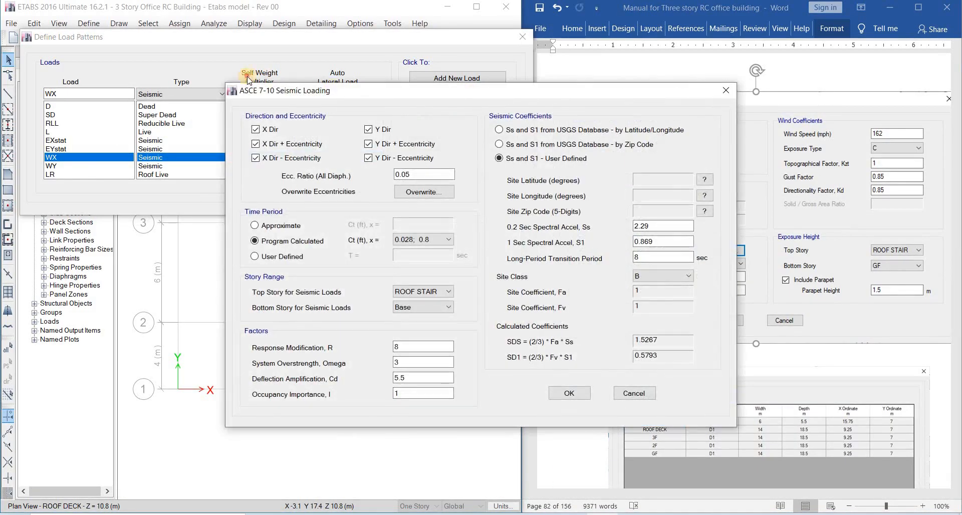
pyautogui.moveTo(260, 61); pyautogui.dragTo(273, 59)
pyautogui.click(515, 60)
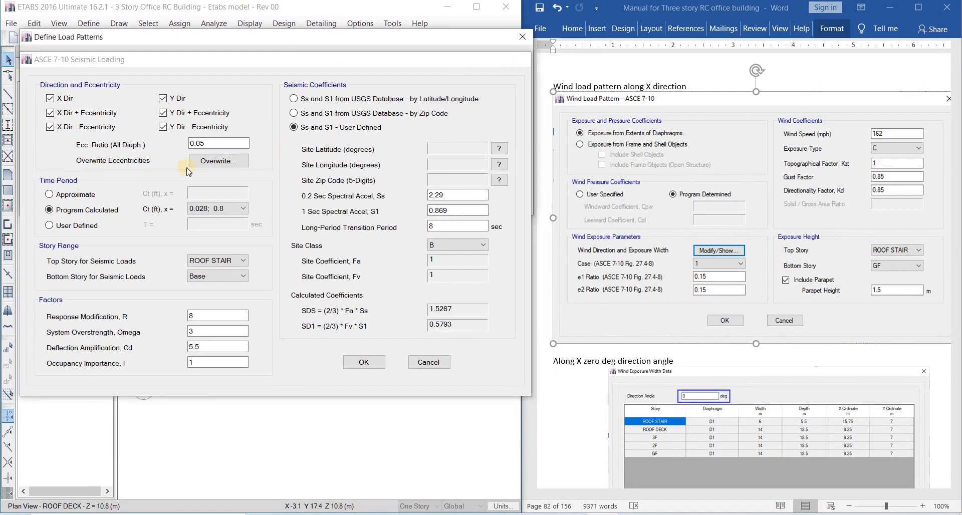
pyautogui.click(75, 165)
pyautogui.click(90, 156)
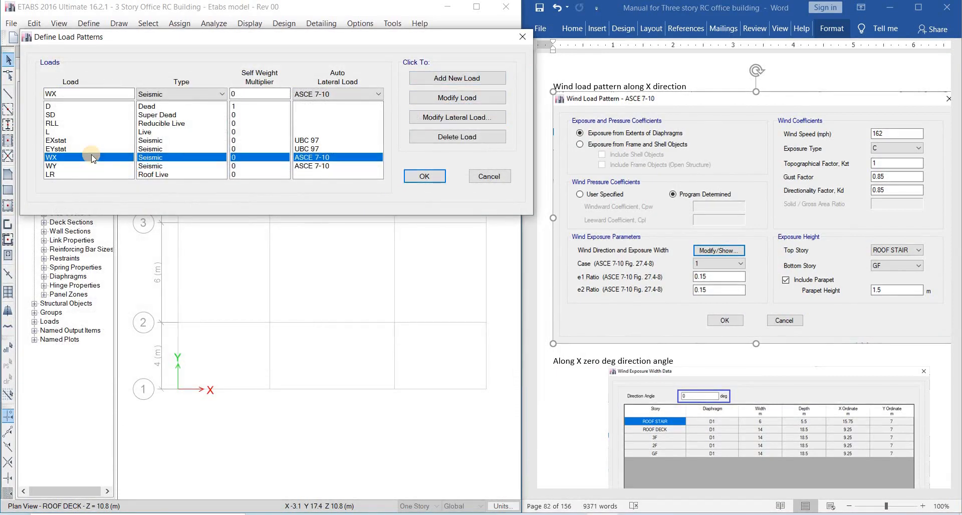
pyautogui.click(439, 117)
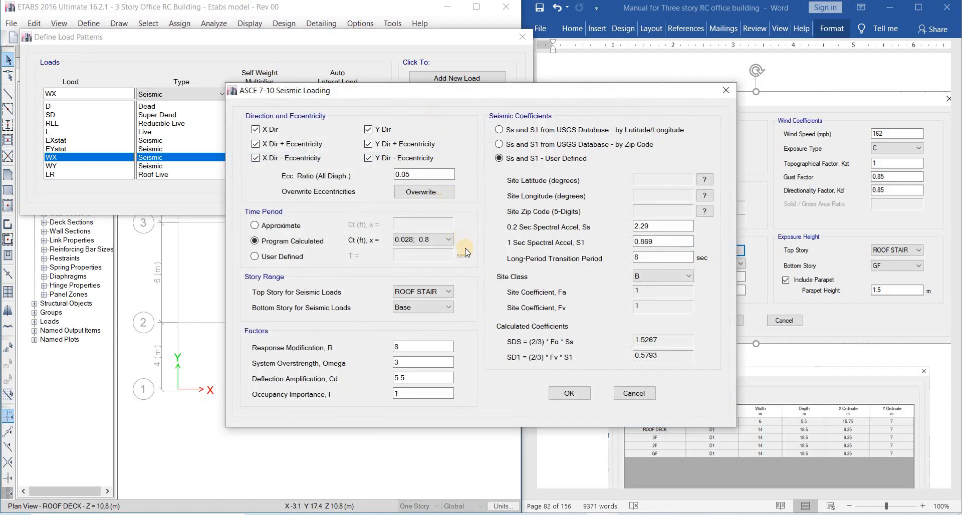
pyautogui.click(569, 393)
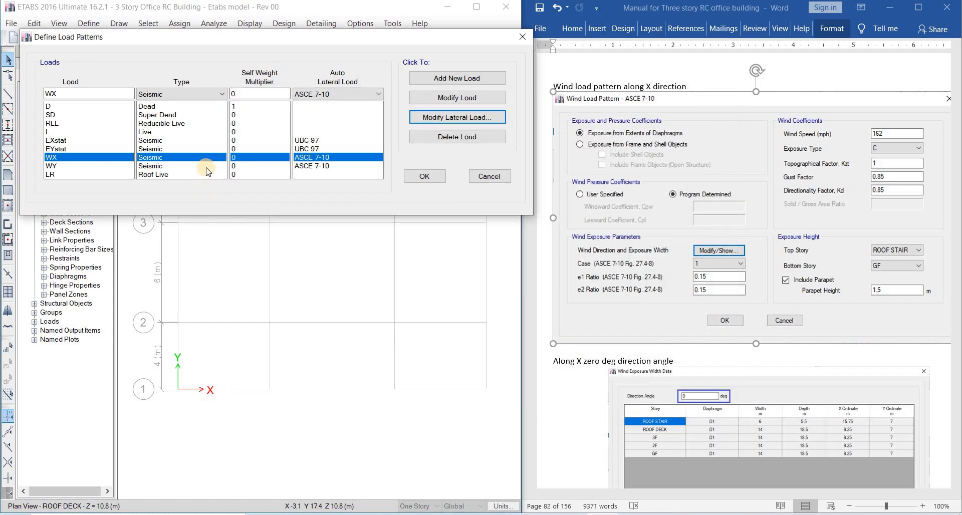
pyautogui.click(199, 167)
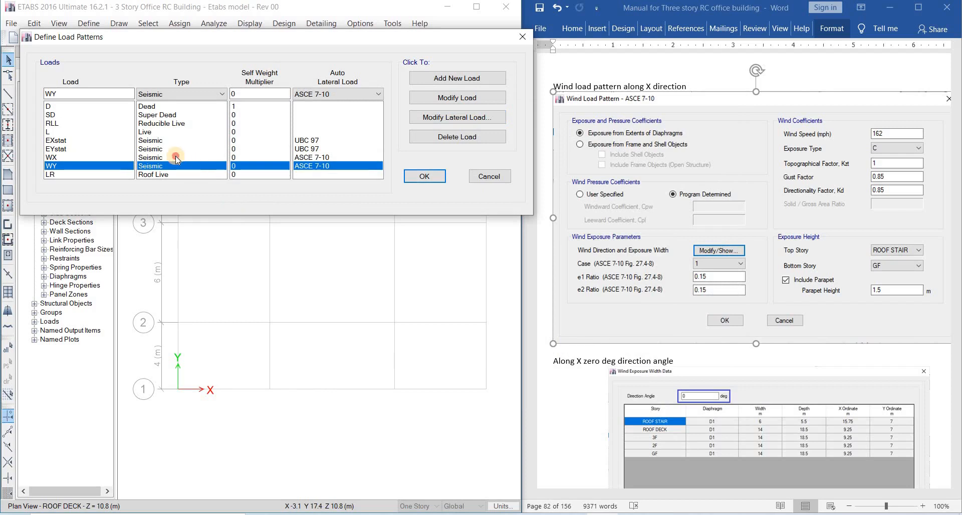
pyautogui.click(101, 157)
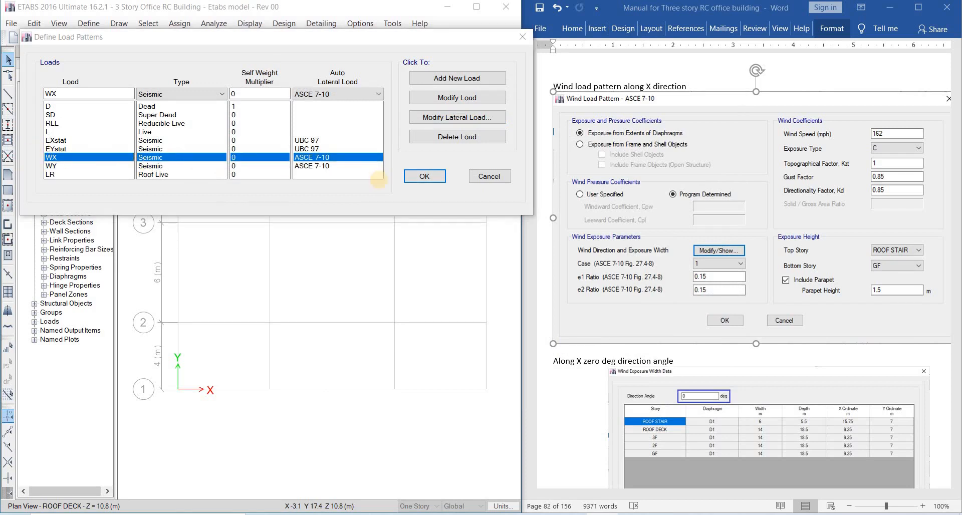
pyautogui.moveTo(165, 156)
pyautogui.mouseDown()
pyautogui.moveTo(134, 154)
pyautogui.moveTo(142, 170)
pyautogui.moveTo(173, 156)
pyautogui.mouseUp()
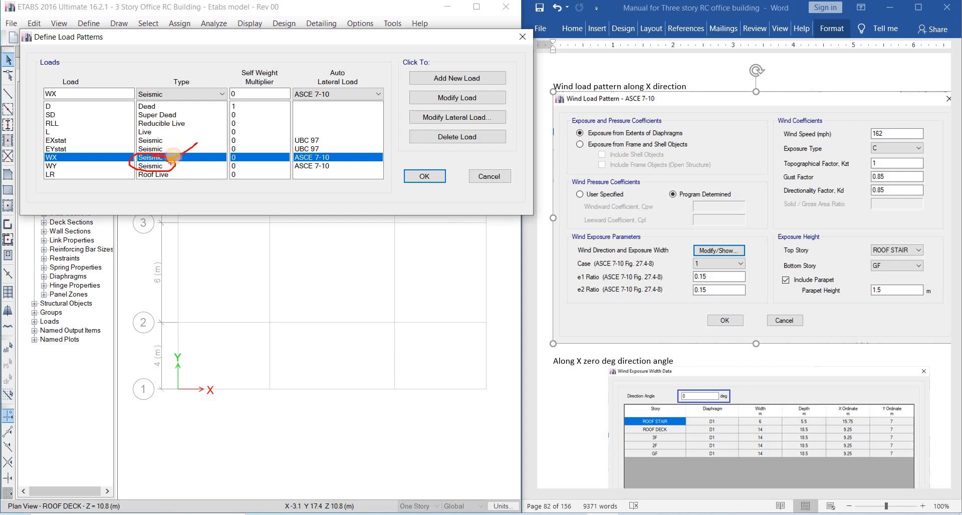
pyautogui.press('Escape')
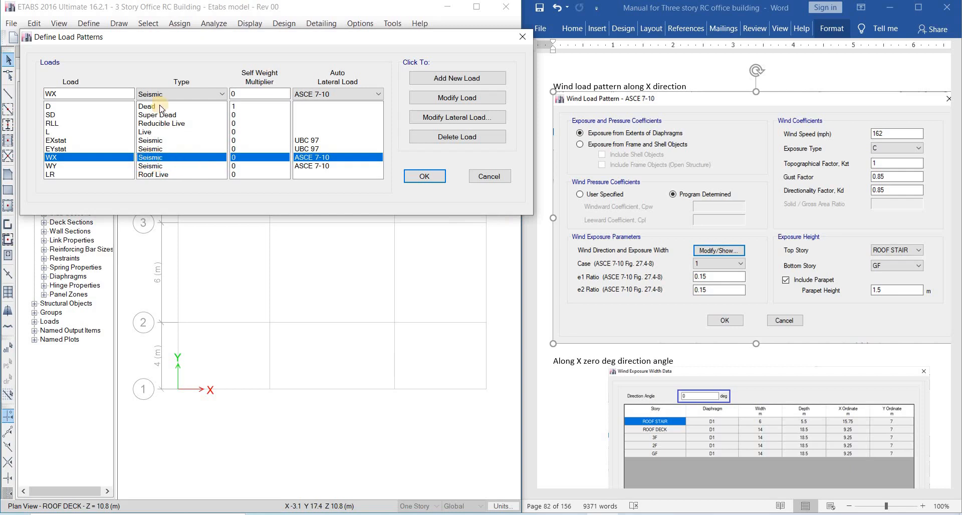
pyautogui.click(77, 164)
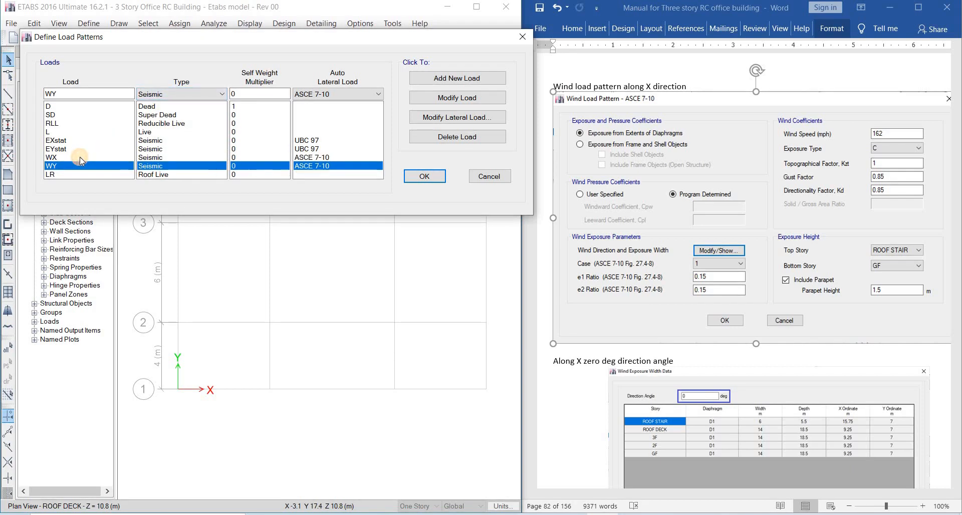
# Step: Change the load type of both the WX and WY load patterns to Wind
pyautogui.click(78, 158)
pyautogui.click(192, 95)
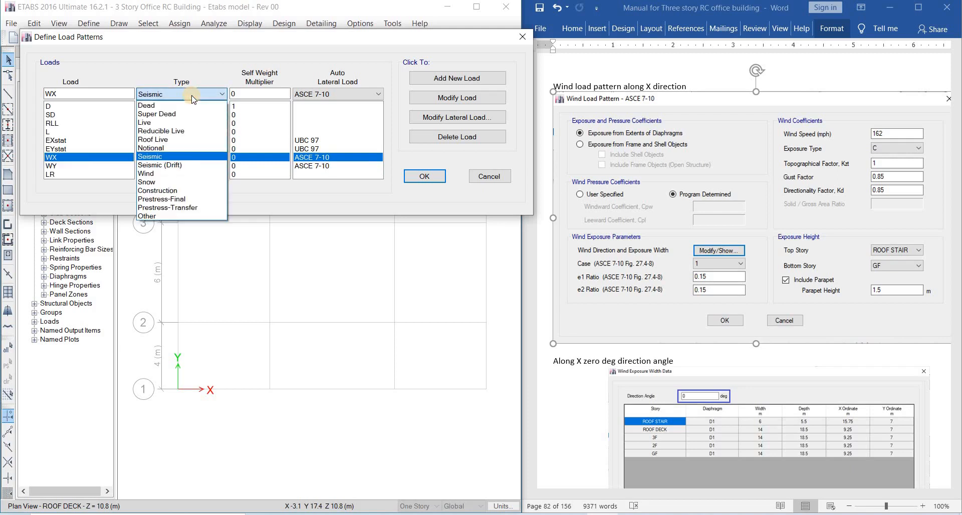
pyautogui.click(169, 174)
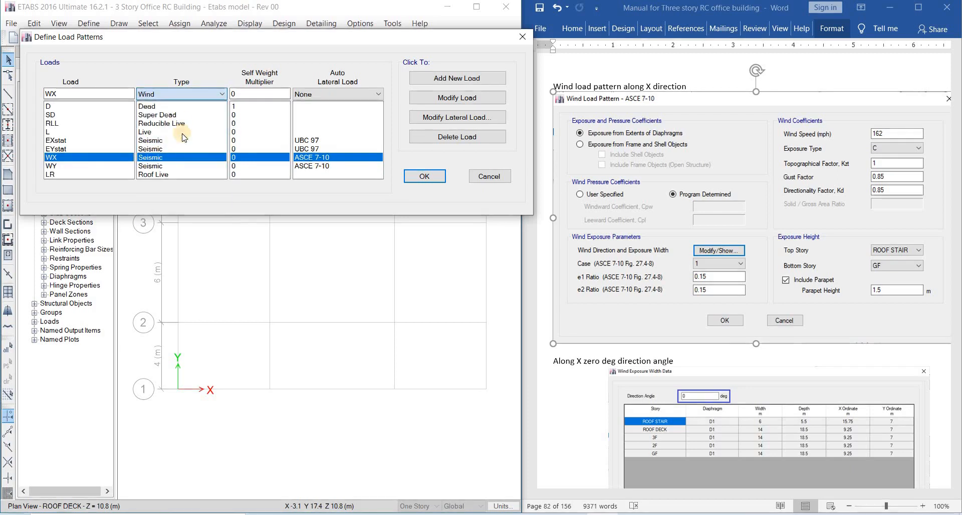
pyautogui.click(457, 97)
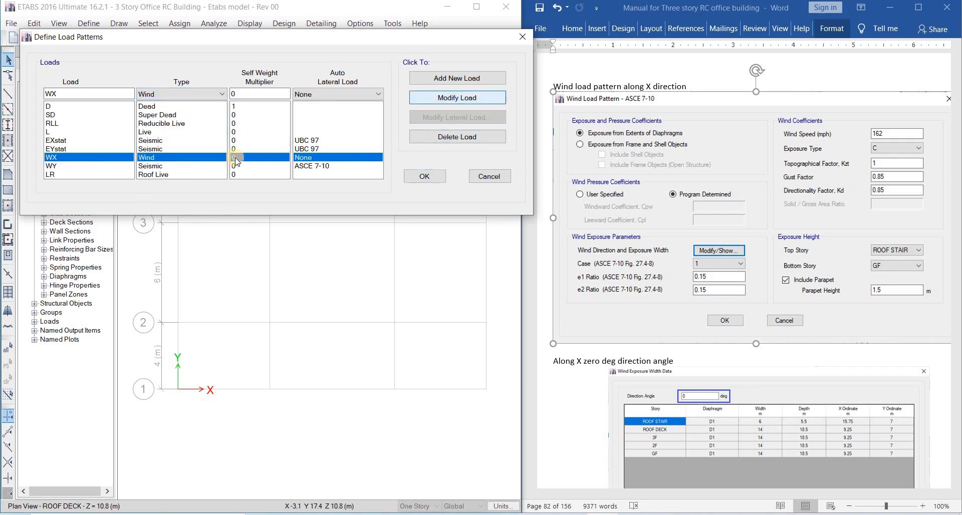
pyautogui.click(169, 165)
pyautogui.click(173, 95)
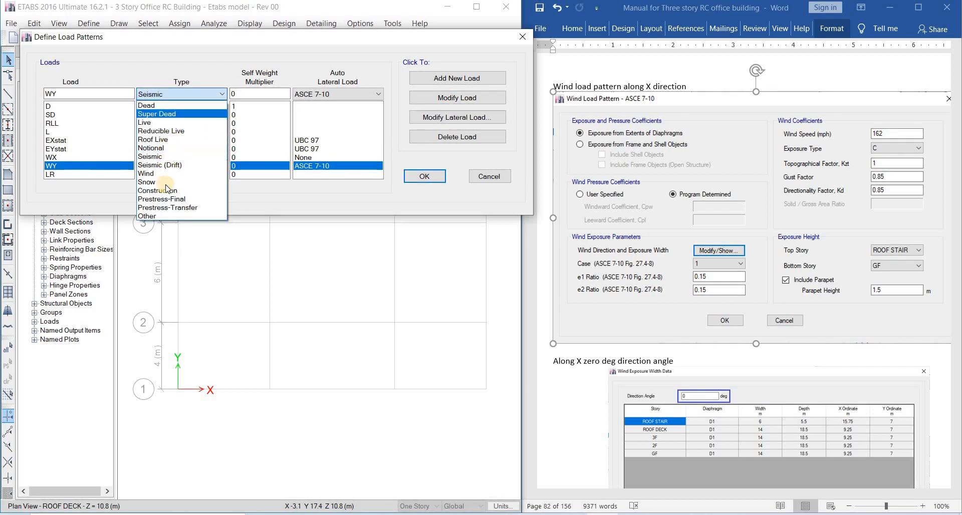
pyautogui.click(172, 174)
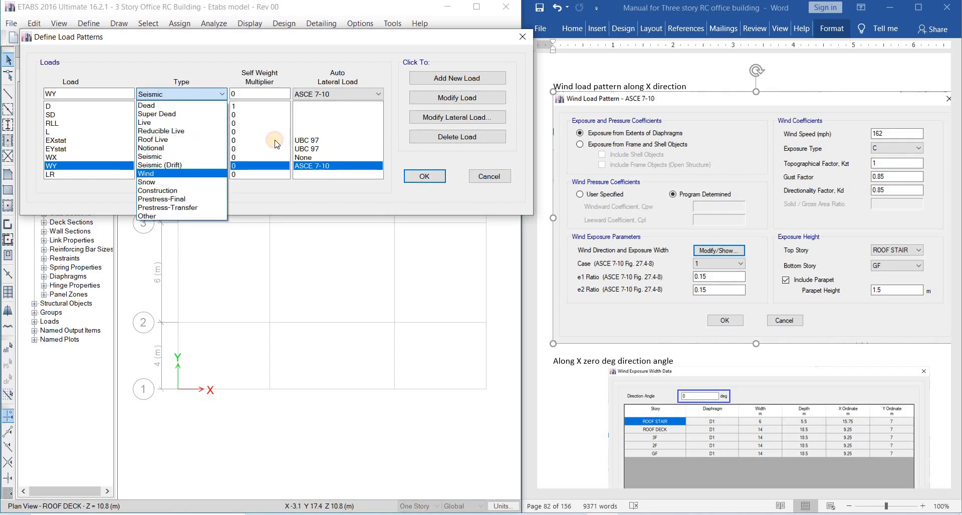
pyautogui.click(438, 100)
pyautogui.click(178, 158)
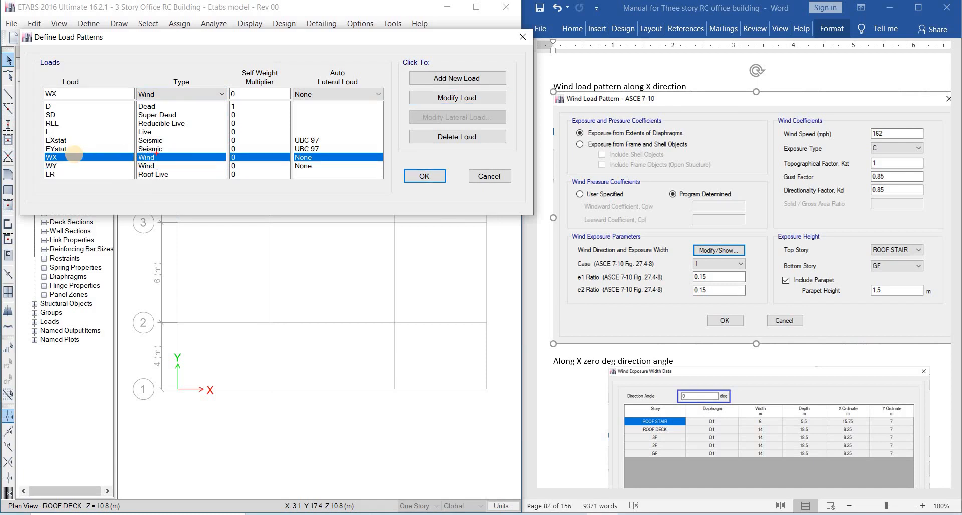
pyautogui.moveTo(38, 152)
pyautogui.mouseDown()
pyautogui.moveTo(119, 146)
pyautogui.moveTo(163, 158)
pyautogui.moveTo(80, 168)
pyautogui.moveTo(55, 153)
pyautogui.mouseUp()
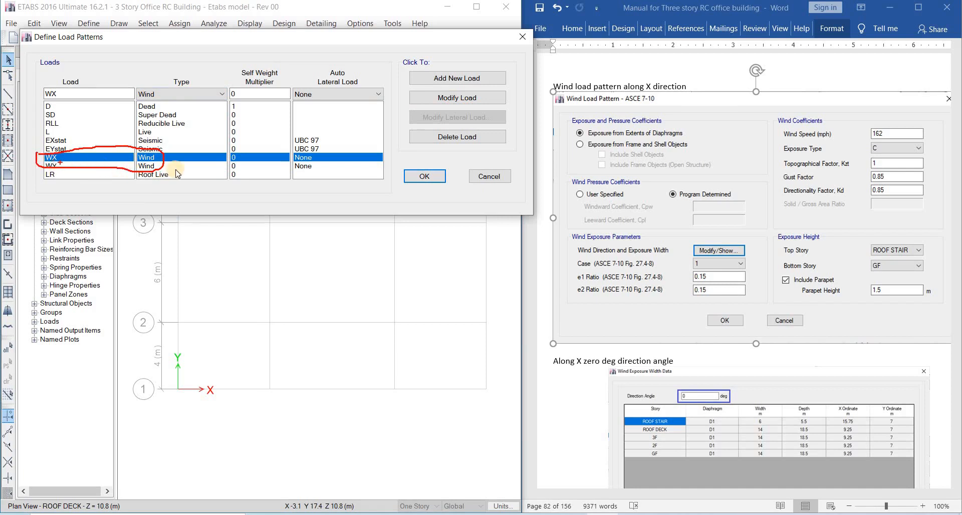
pyautogui.press('Escape')
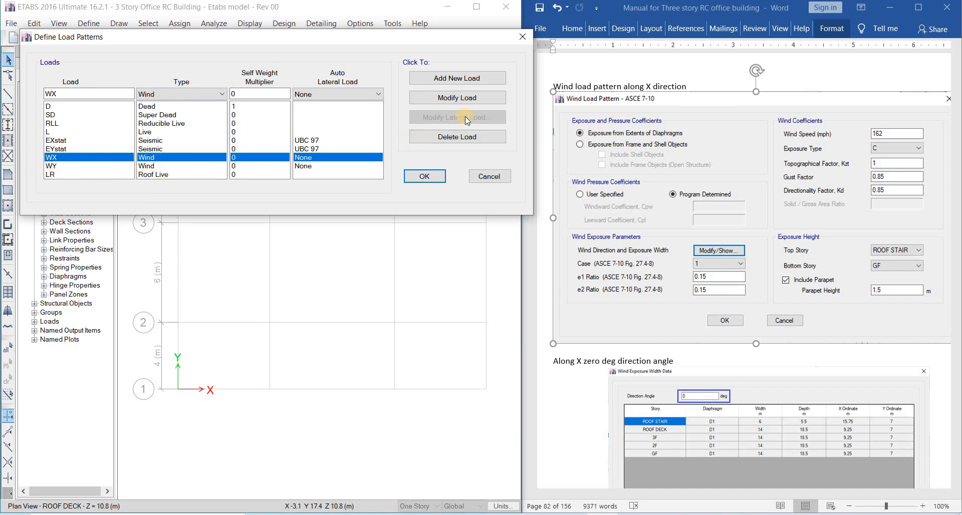
pyautogui.click(164, 167)
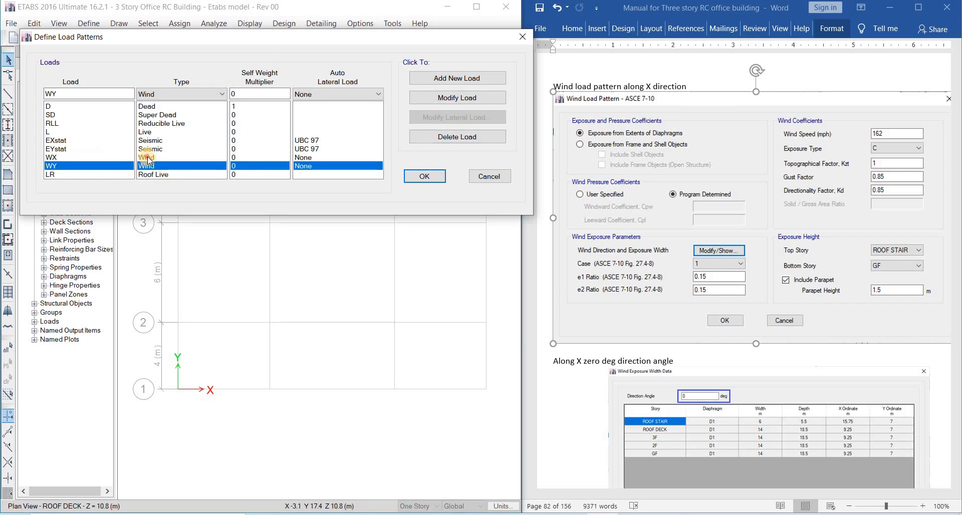
pyautogui.click(149, 158)
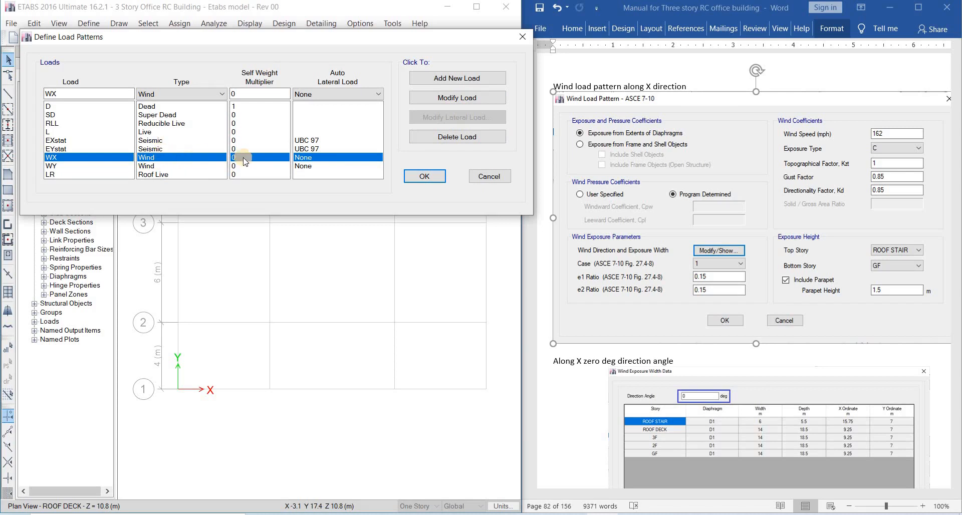
pyautogui.click(350, 94)
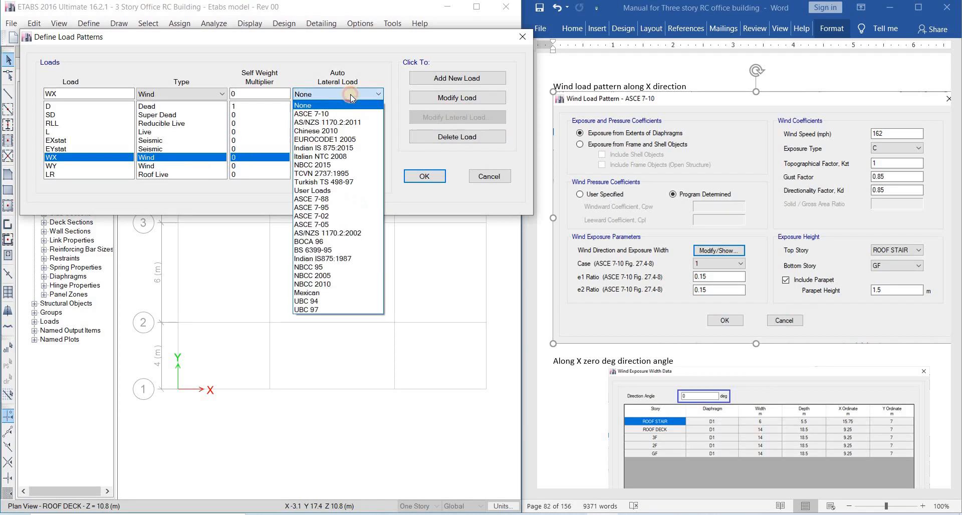
pyautogui.click(350, 94)
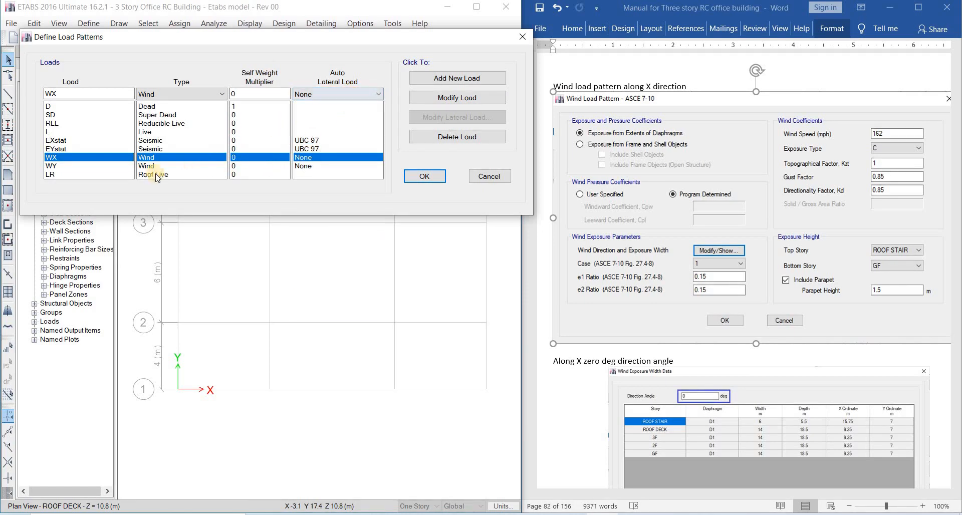
pyautogui.click(107, 157)
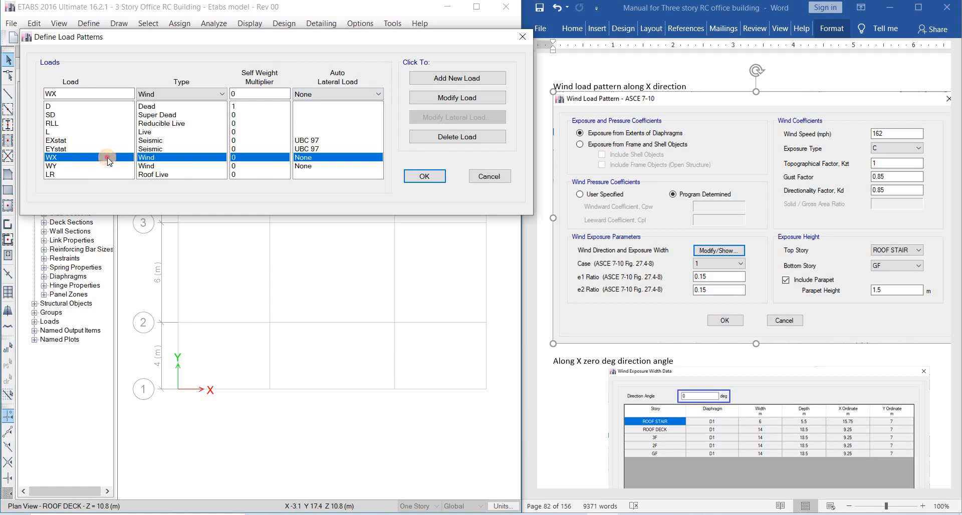
pyautogui.click(311, 167)
pyautogui.click(321, 160)
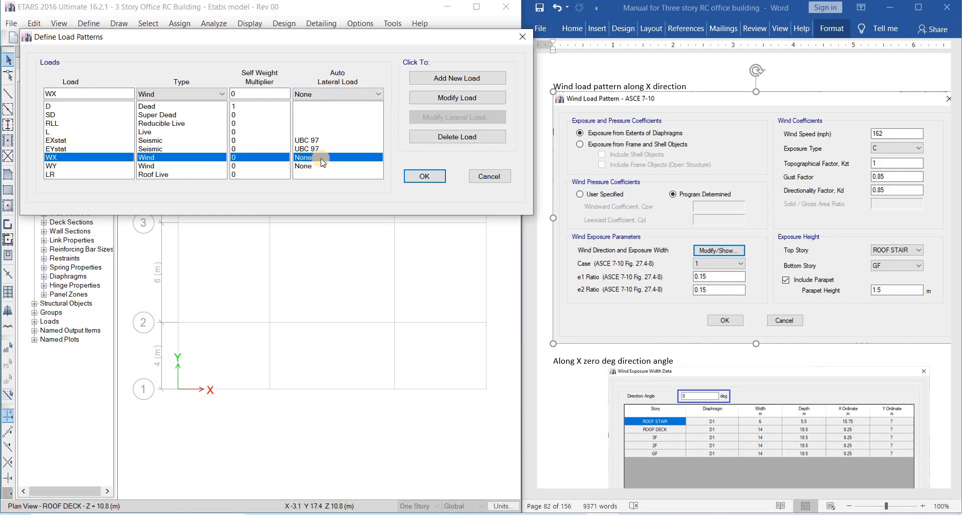
pyautogui.moveTo(308, 163)
pyautogui.mouseDown()
pyautogui.moveTo(289, 153)
pyautogui.moveTo(321, 171)
pyautogui.moveTo(317, 160)
pyautogui.mouseUp()
pyautogui.press('Escape')
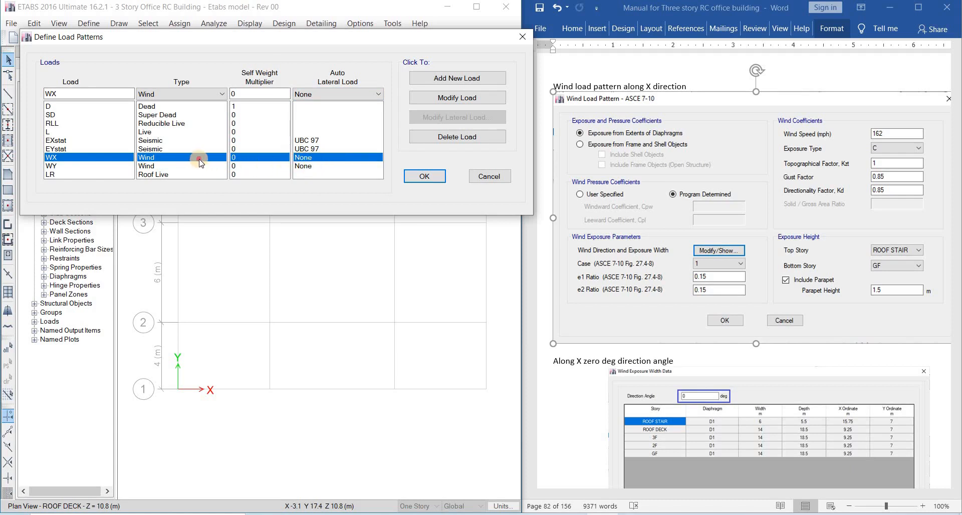
pyautogui.click(200, 164)
# Step: Assign ASCE 7-10 as the auto lateral load of the WX wind load pattern
pyautogui.click(201, 159)
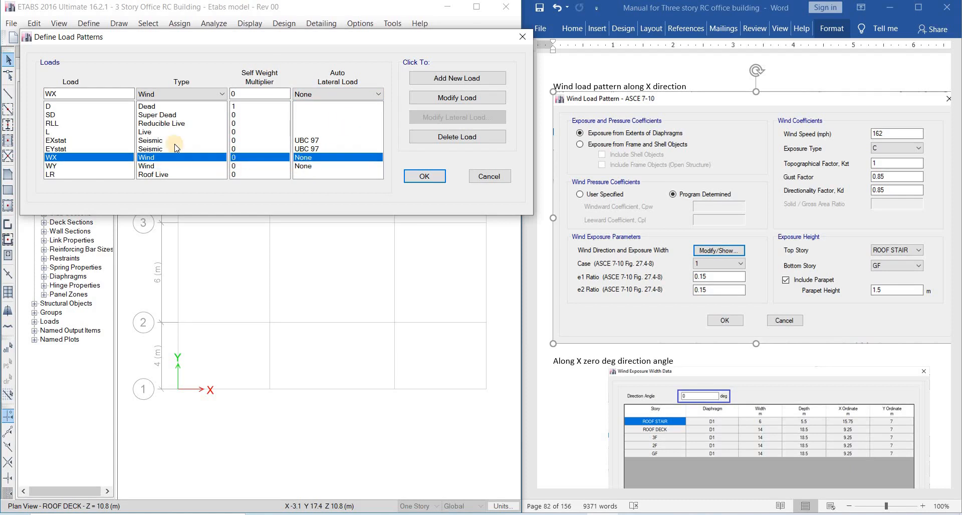
pyautogui.click(347, 95)
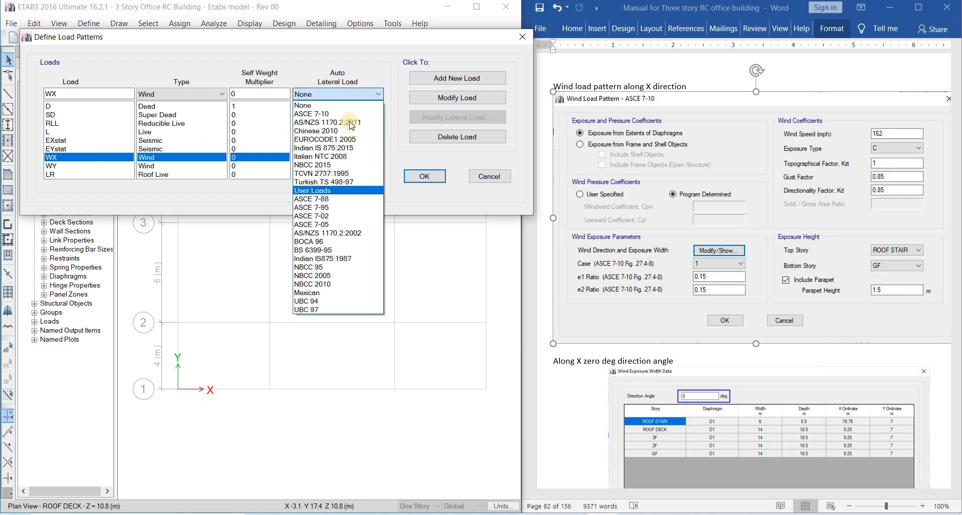
pyautogui.click(335, 114)
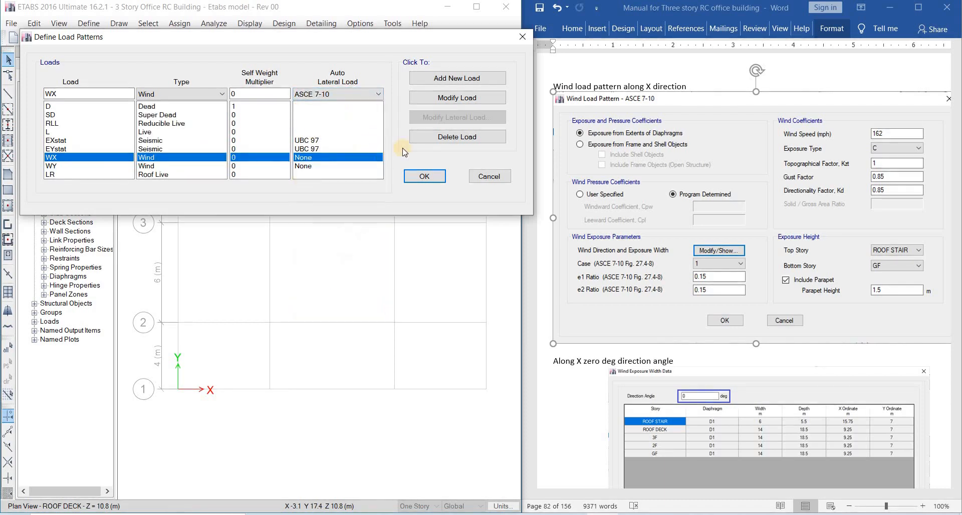
pyautogui.click(460, 98)
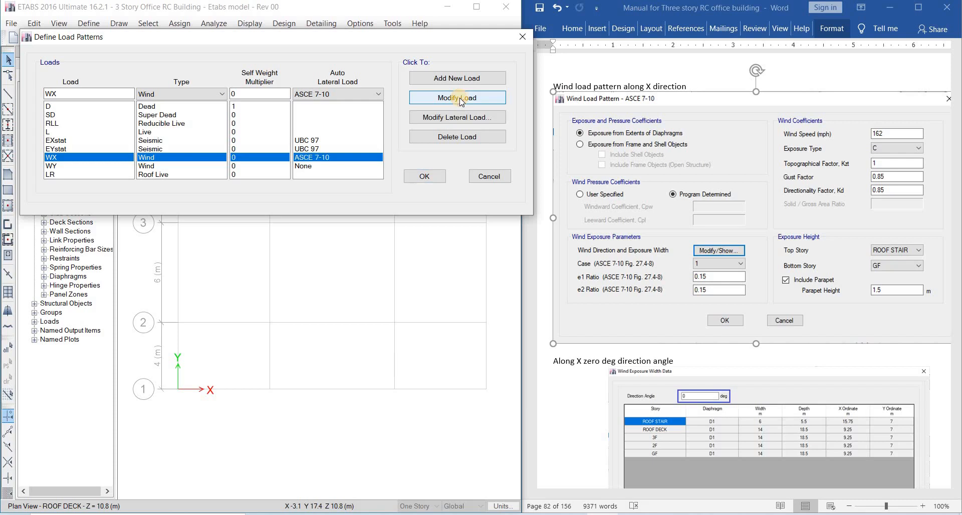
# Step: Assign ASCE 7-10 as the auto lateral load of the WY wind load pattern
pyautogui.click(202, 166)
pyautogui.click(353, 94)
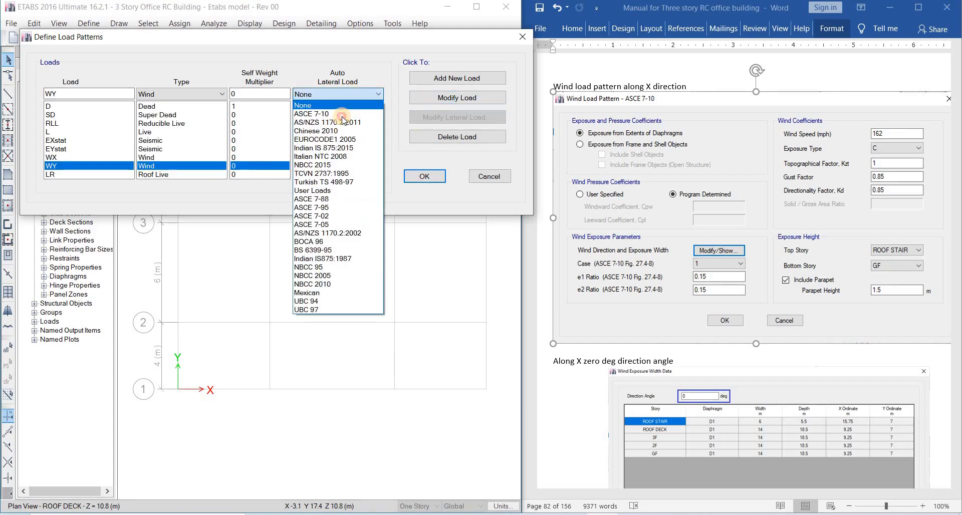
pyautogui.click(342, 116)
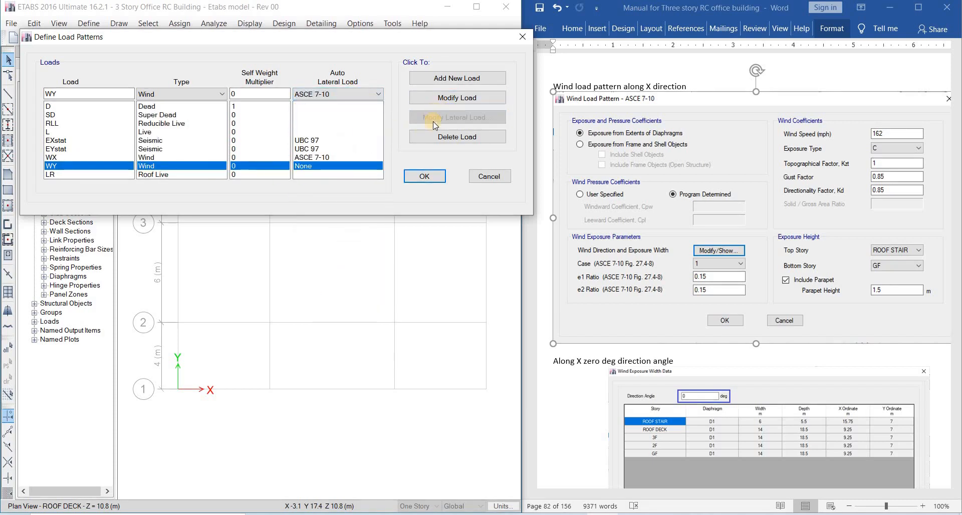
pyautogui.click(449, 102)
# Step: Open the ASCE 7-10 lateral load settings of the WX load pattern and consult the manual's wind coefficients for the X direction
pyautogui.click(160, 158)
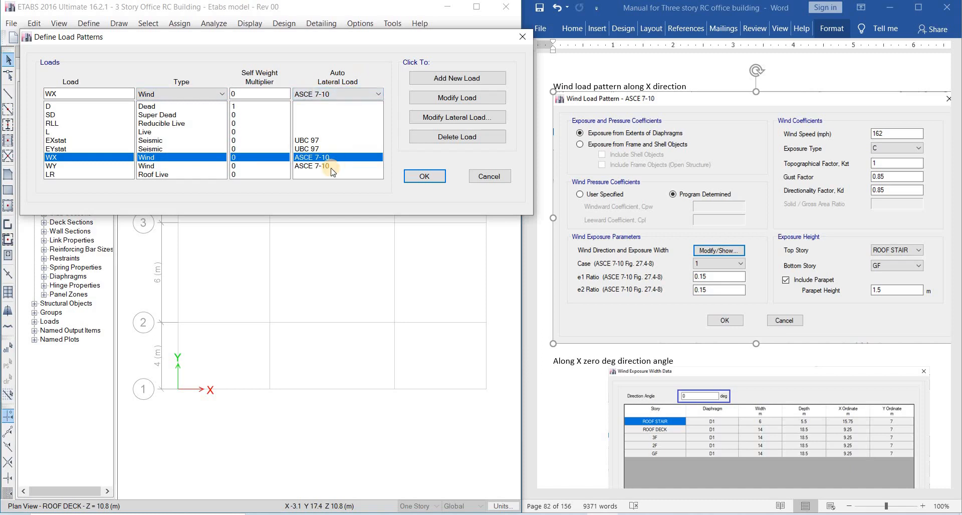
pyautogui.click(432, 118)
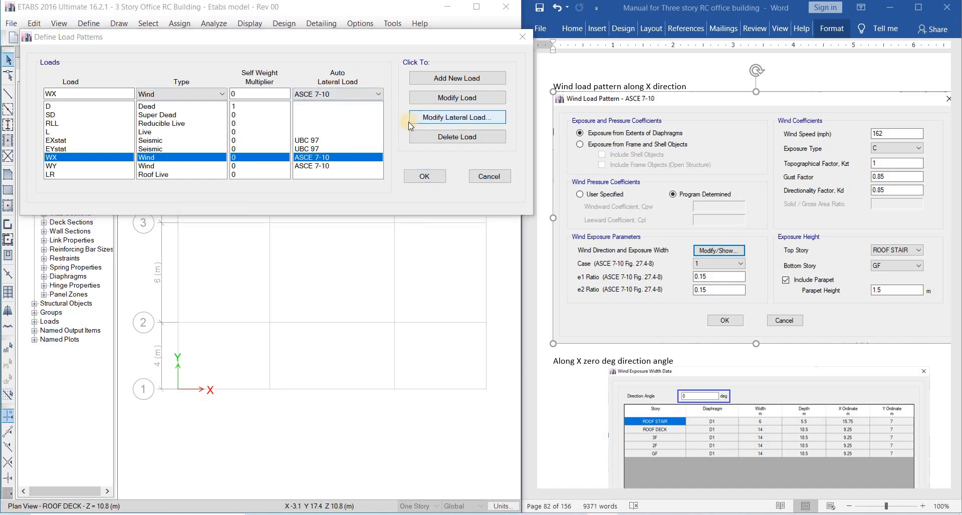
pyautogui.moveTo(216, 121); pyautogui.dragTo(155, 121)
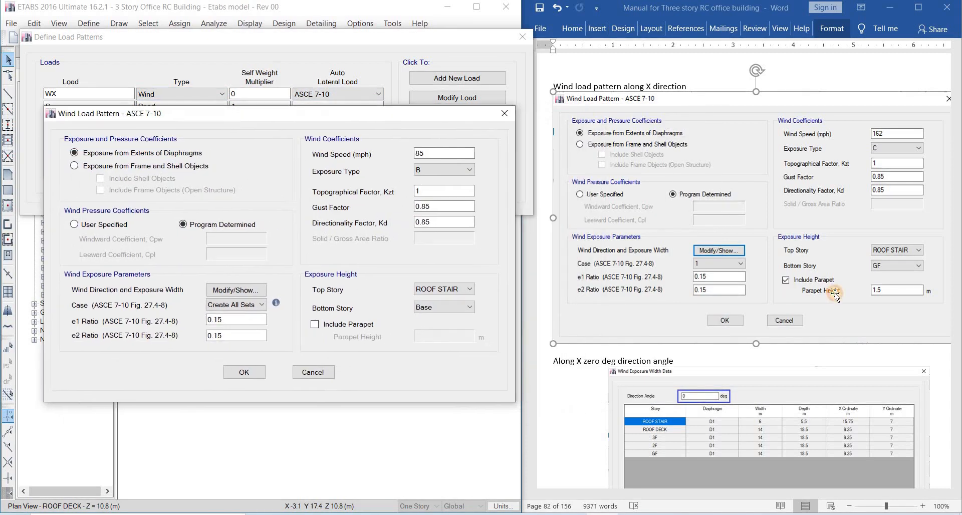
pyautogui.click(834, 293)
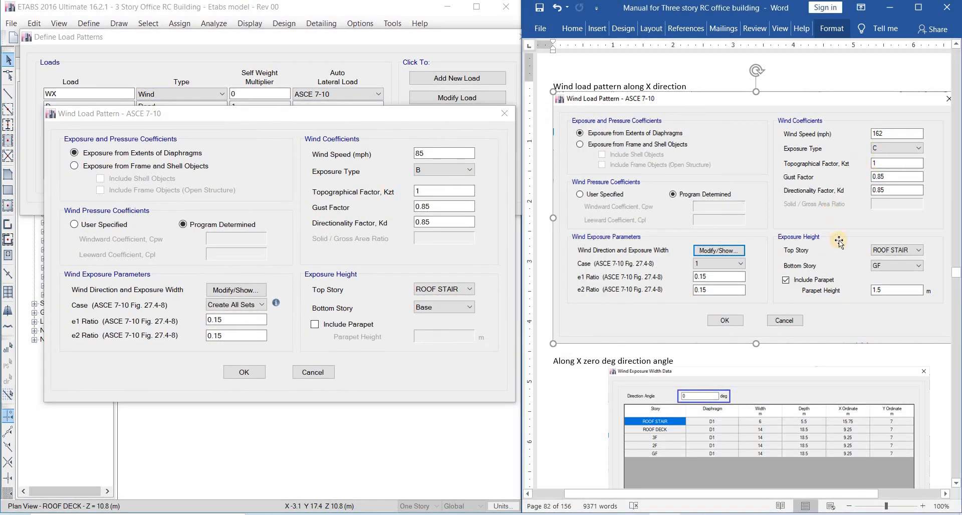
pyautogui.scroll(3, 840, 243)
pyautogui.scroll(-2, 842, 245)
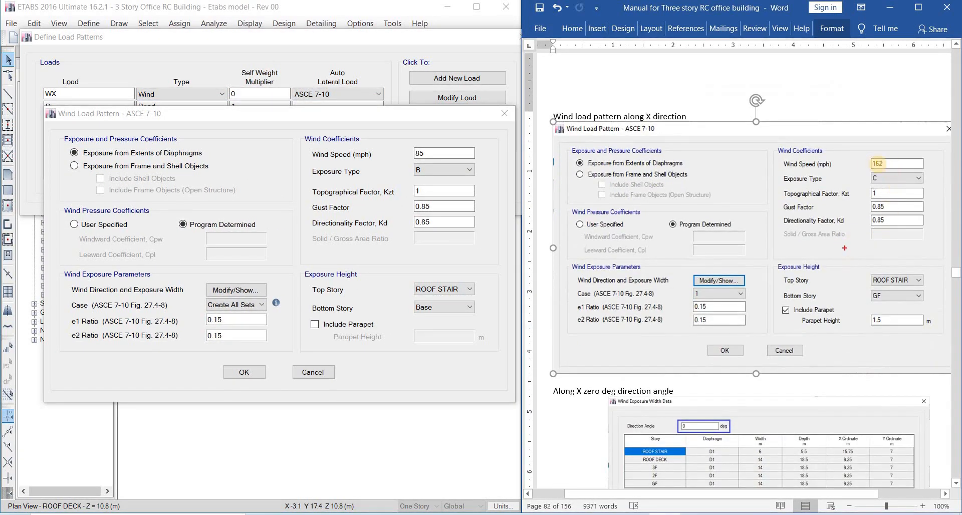
pyautogui.moveTo(903, 165); pyautogui.dragTo(866, 166)
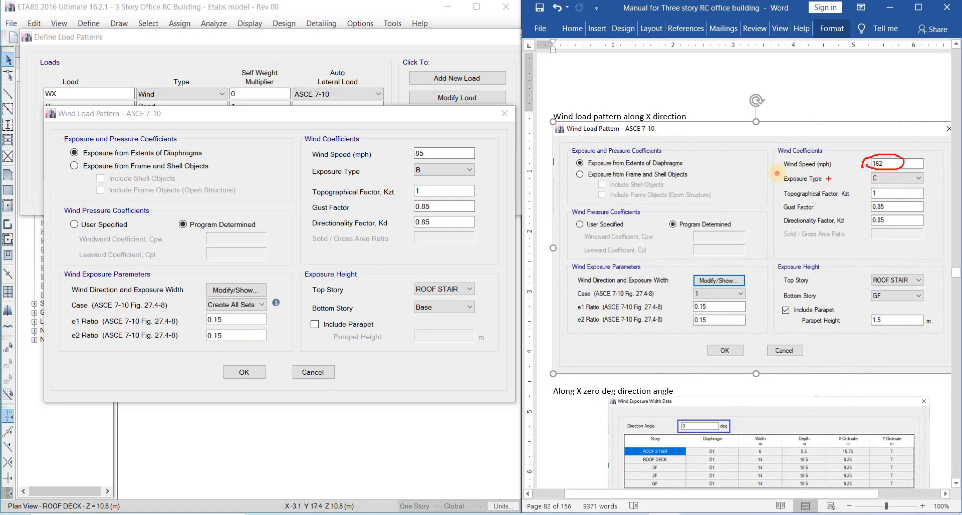
pyautogui.moveTo(815, 151)
pyautogui.mouseDown()
pyautogui.moveTo(797, 152)
pyautogui.moveTo(779, 176)
pyautogui.mouseUp()
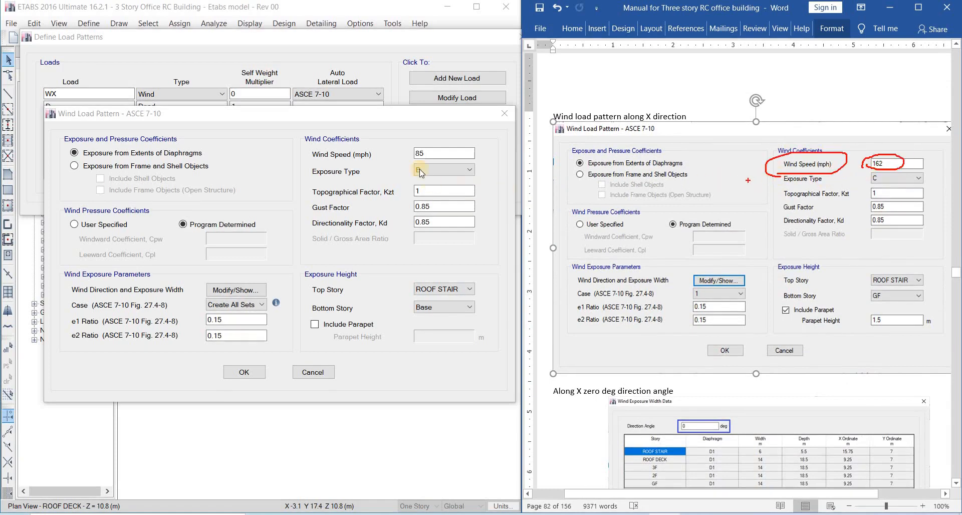
# Step: Set the WX wind speed to 162 mph and the exposure type to C
pyautogui.press('Escape')
pyautogui.moveTo(440, 152); pyautogui.dragTo(388, 159)
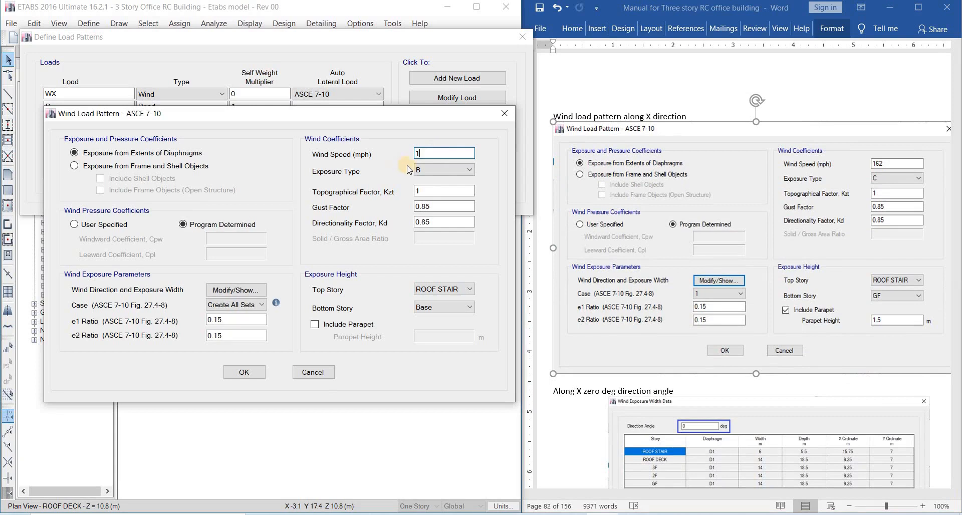
pyautogui.click(445, 171)
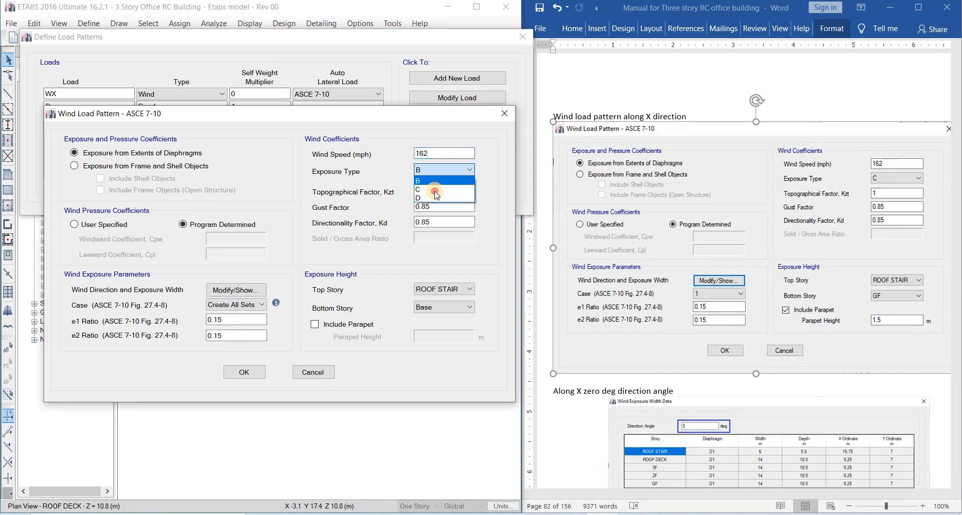
pyautogui.click(437, 192)
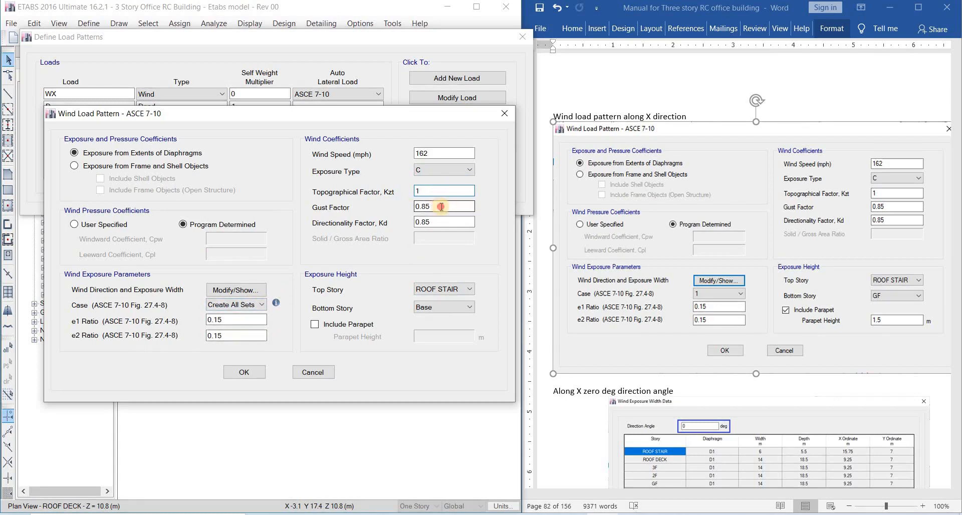
pyautogui.click(444, 222)
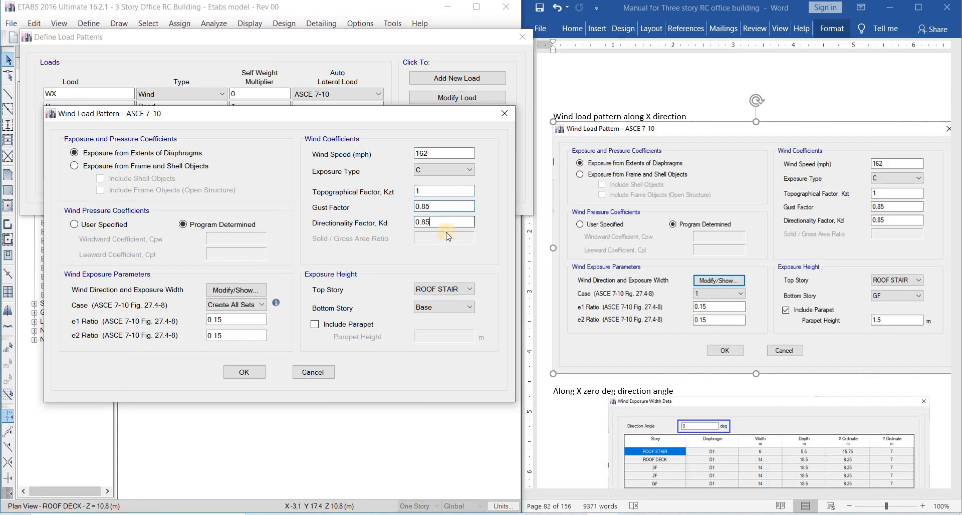
# Step: Define the WX exposure height from bottom story GF to top story ROOF STAIR, including a parapet 1.5 m high
pyautogui.click(437, 310)
pyautogui.click(429, 350)
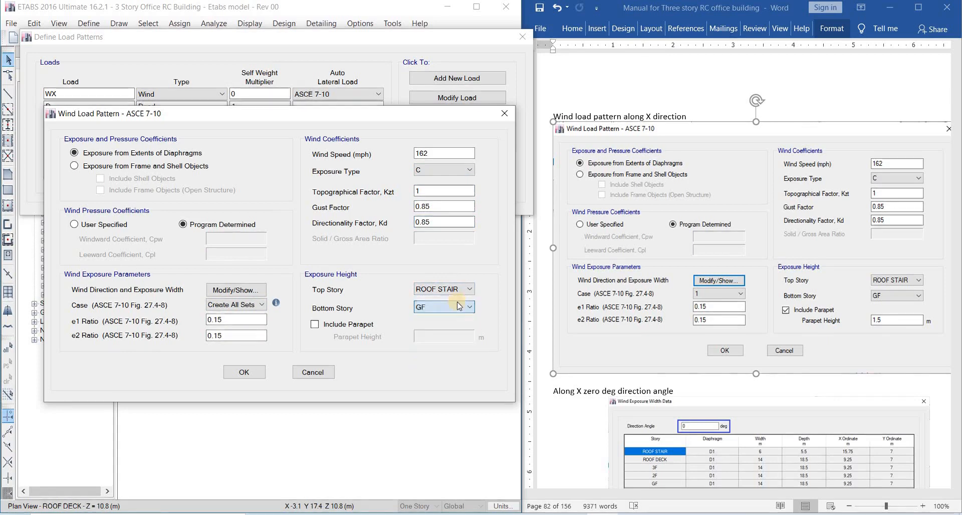
pyautogui.click(473, 291)
pyautogui.click(374, 323)
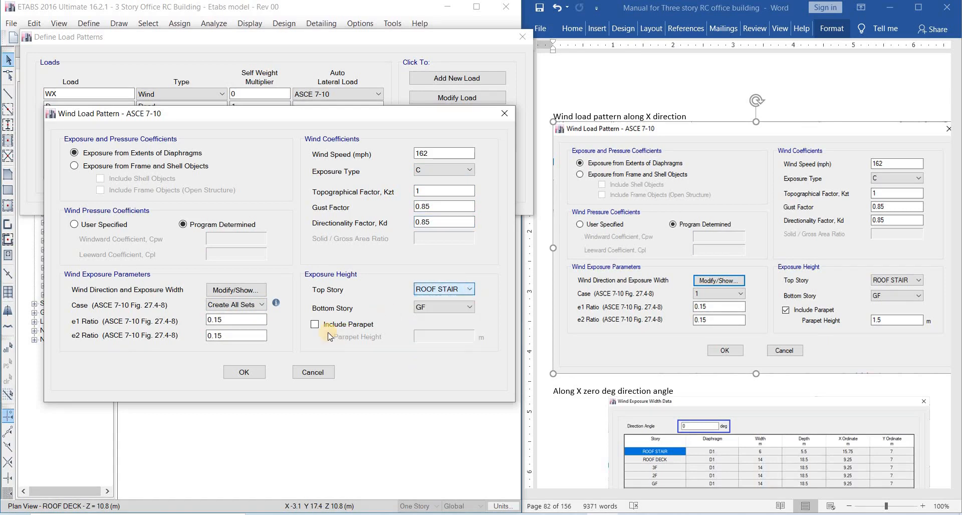
pyautogui.click(338, 326)
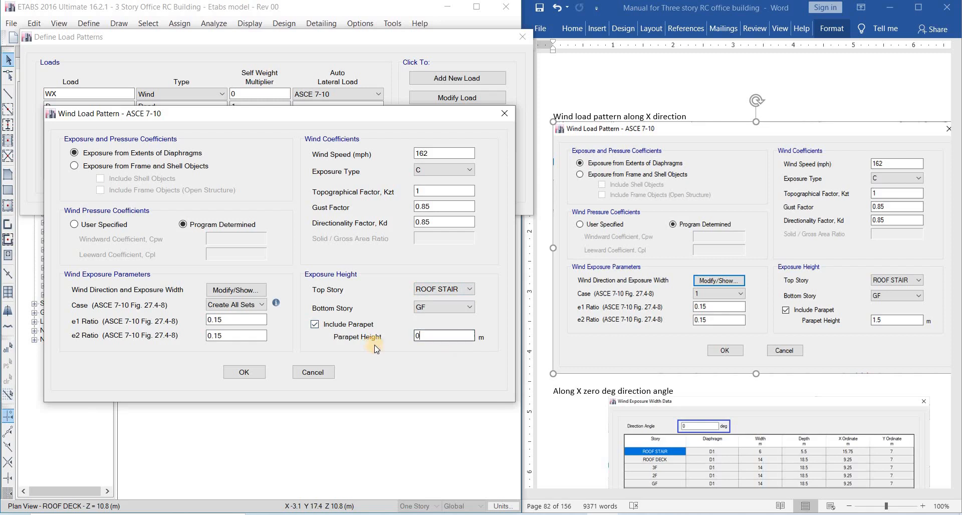
pyautogui.click(224, 319)
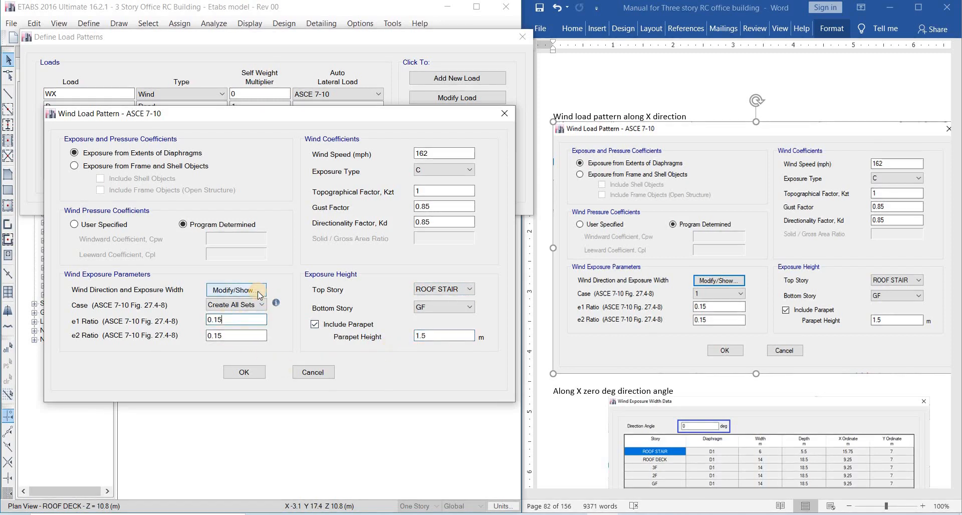
# Step: Review the WX wind exposure width data for the 0-degree direction angle with widths auto-calculated from diaphragm extents
pyautogui.click(234, 290)
pyautogui.click(354, 93)
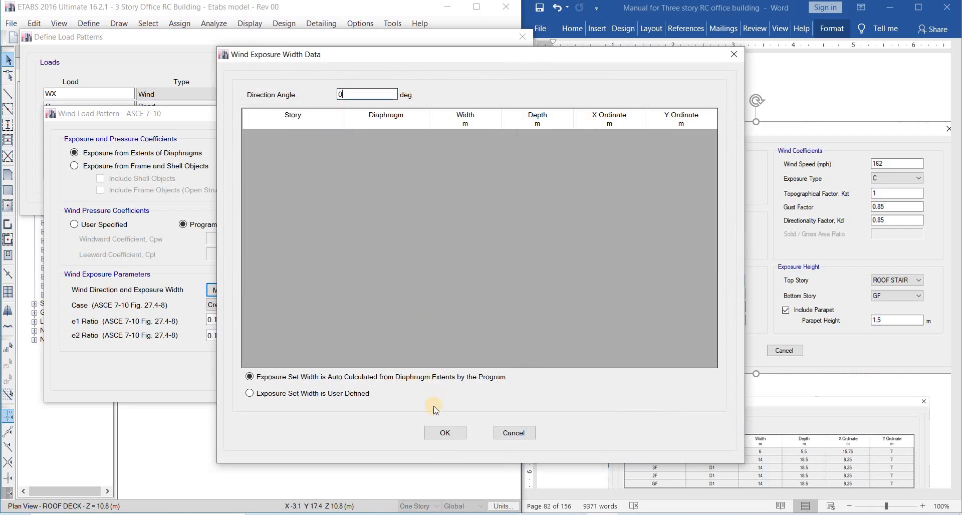
pyautogui.click(441, 431)
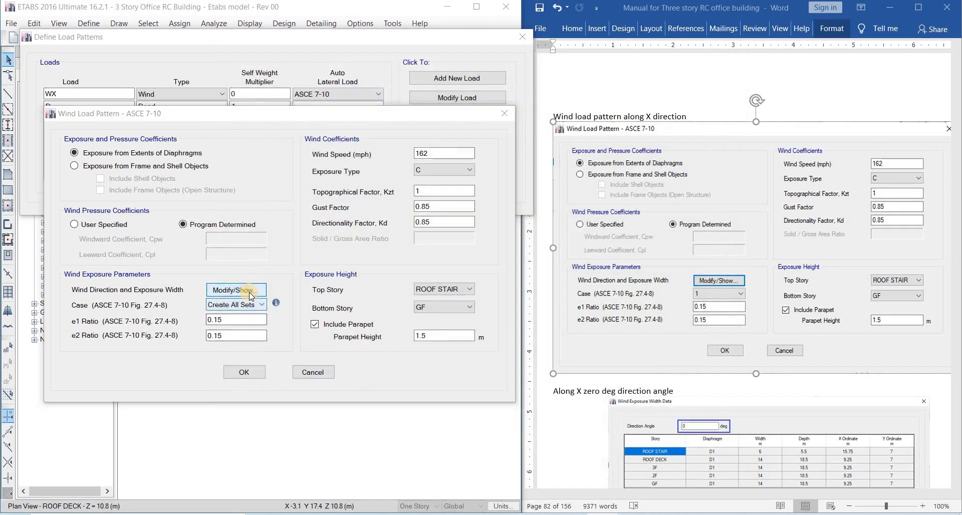
pyautogui.click(248, 293)
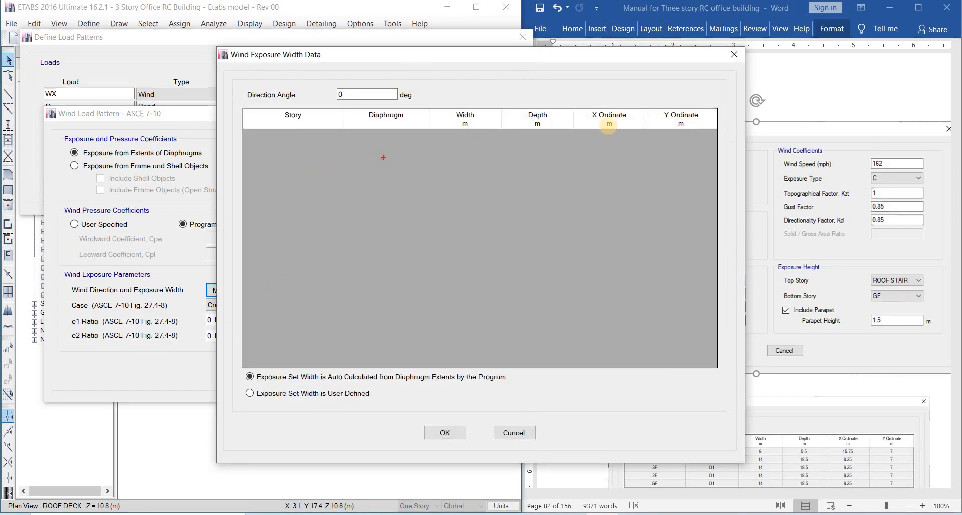
pyautogui.moveTo(723, 116)
pyautogui.mouseDown()
pyautogui.moveTo(302, 114)
pyautogui.moveTo(440, 189)
pyautogui.moveTo(694, 149)
pyautogui.mouseUp()
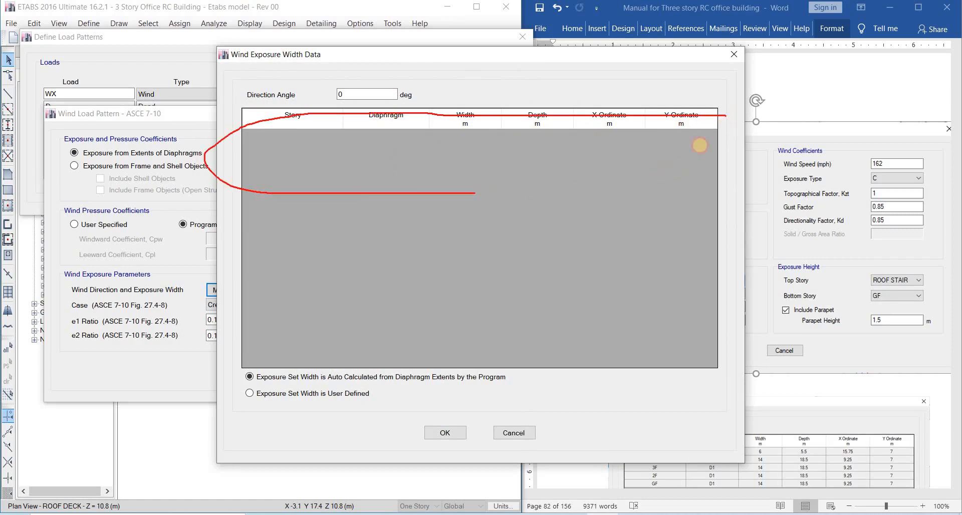
pyautogui.moveTo(478, 131)
pyautogui.mouseDown()
pyautogui.moveTo(455, 136)
pyautogui.moveTo(547, 145)
pyautogui.mouseUp()
pyautogui.moveTo(483, 174); pyautogui.dragTo(510, 165)
pyautogui.press('Escape')
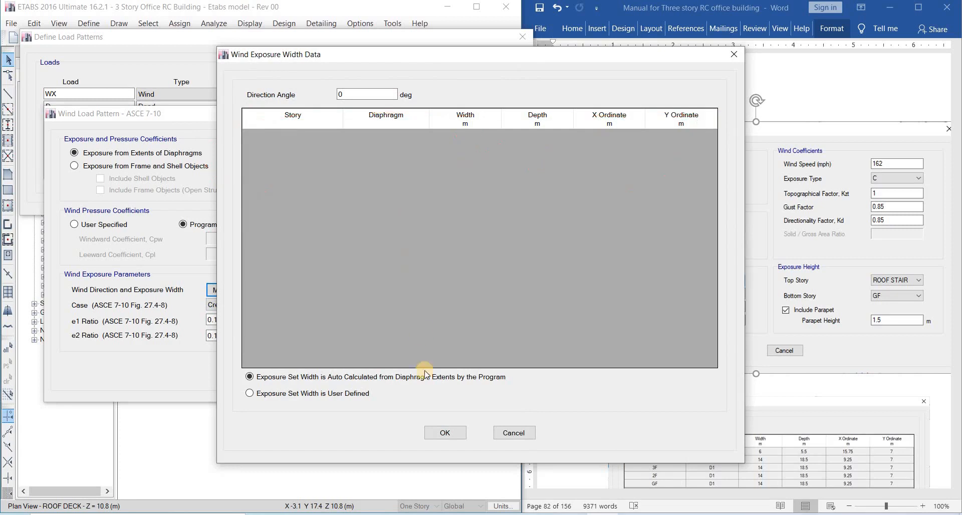
pyautogui.click(445, 431)
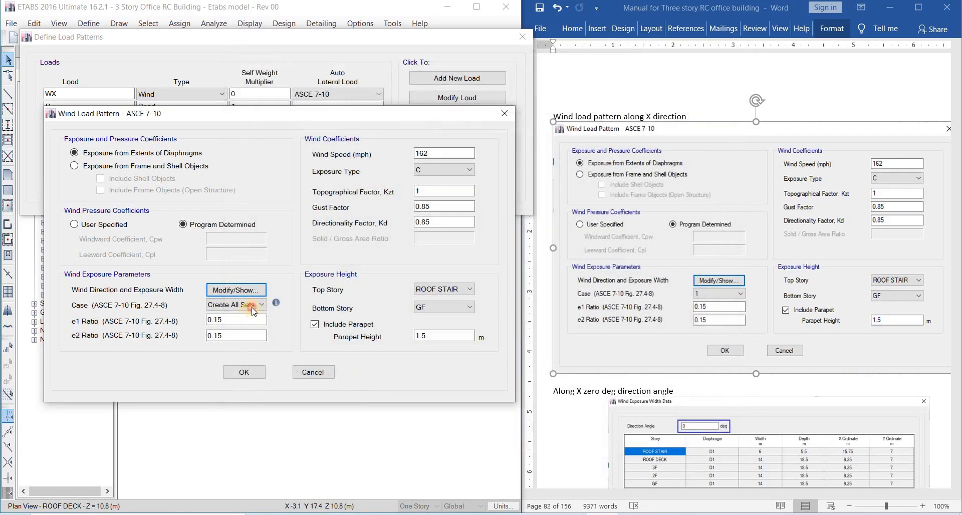
# Step: Set the WX wind exposure case to 1 and, after rechecking the direction angle, accept the wind load pattern settings
pyautogui.click(251, 307)
pyautogui.click(263, 325)
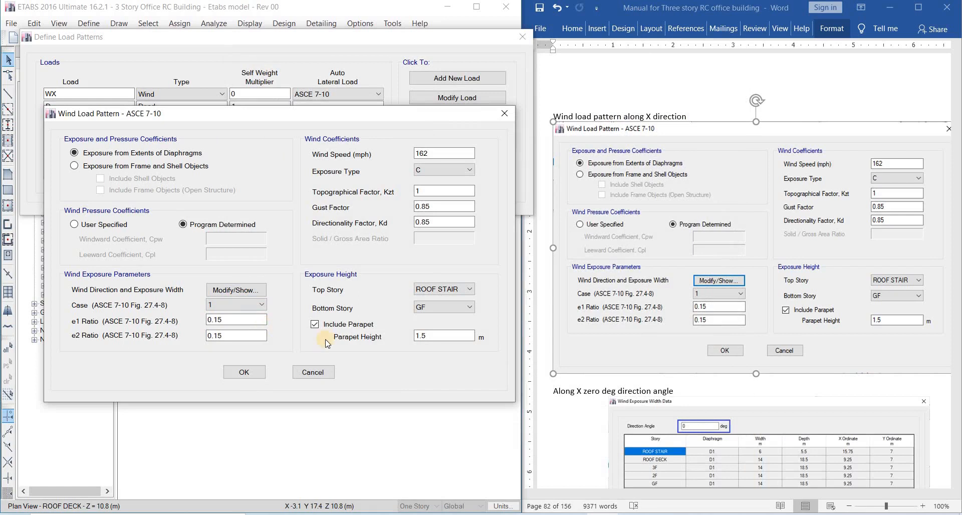
pyautogui.click(233, 306)
pyautogui.click(283, 309)
pyautogui.click(257, 290)
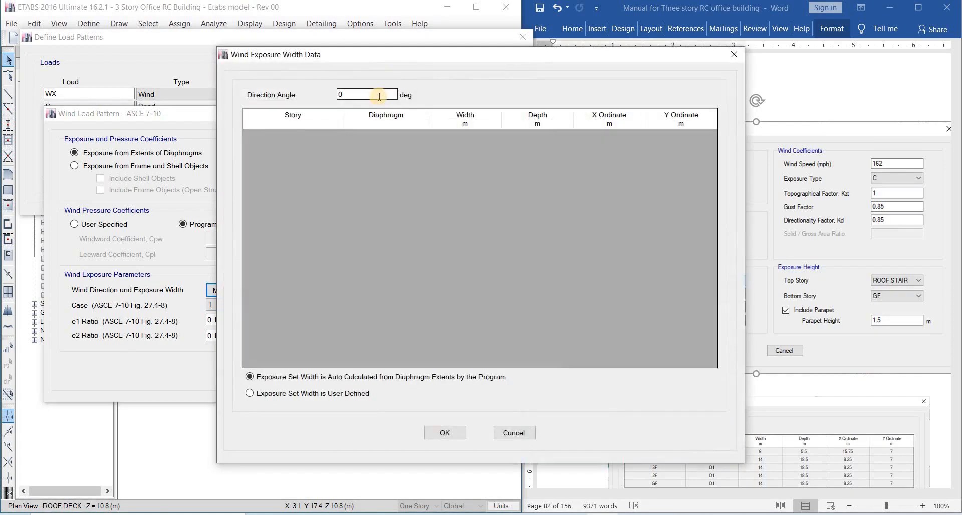
pyautogui.click(446, 433)
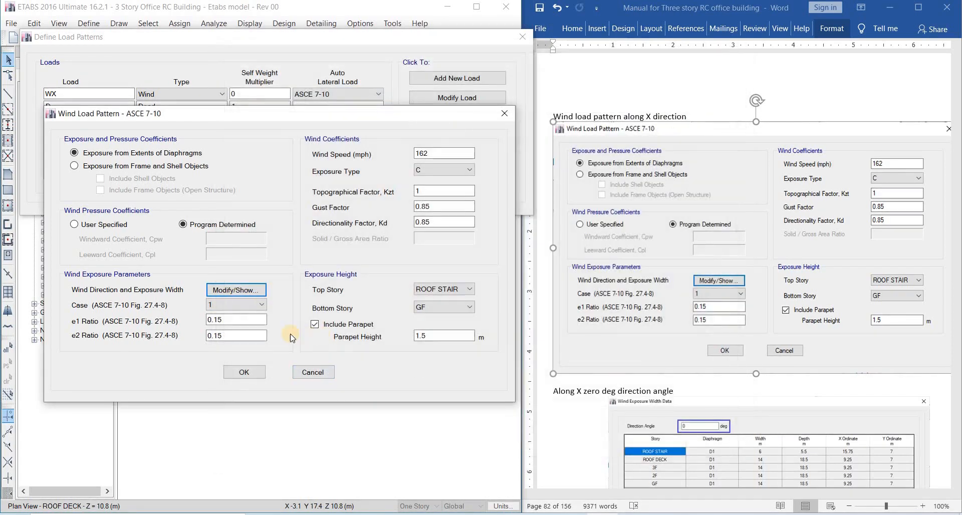
pyautogui.click(251, 375)
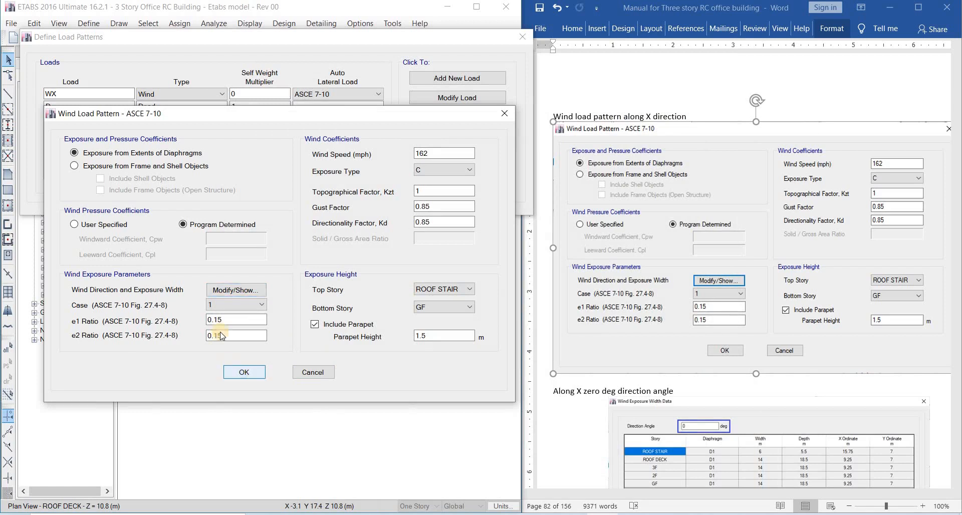
# Step: Open the ASCE 7-10 lateral load settings of the WY load pattern
pyautogui.click(335, 165)
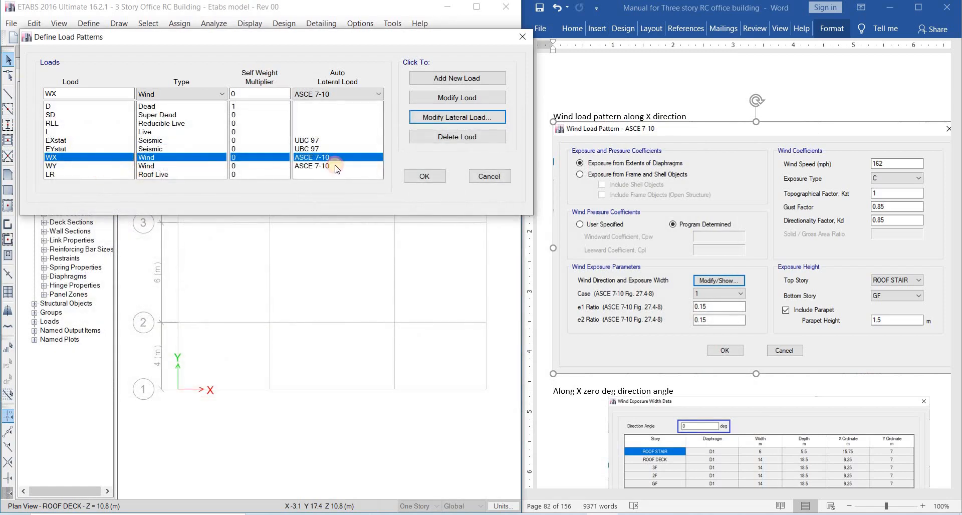
pyautogui.click(449, 117)
pyautogui.moveTo(250, 66); pyautogui.dragTo(250, 64)
pyautogui.click(405, 102)
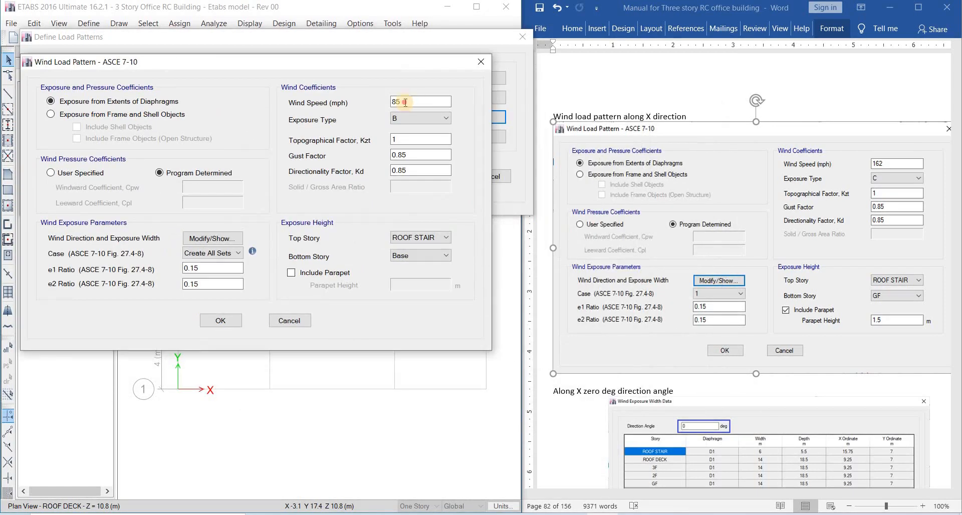
# Step: Examine the manual's wind exposure width settings for the Y direction at 90 degrees and for the X direction at 0 degrees
pyautogui.click(741, 242)
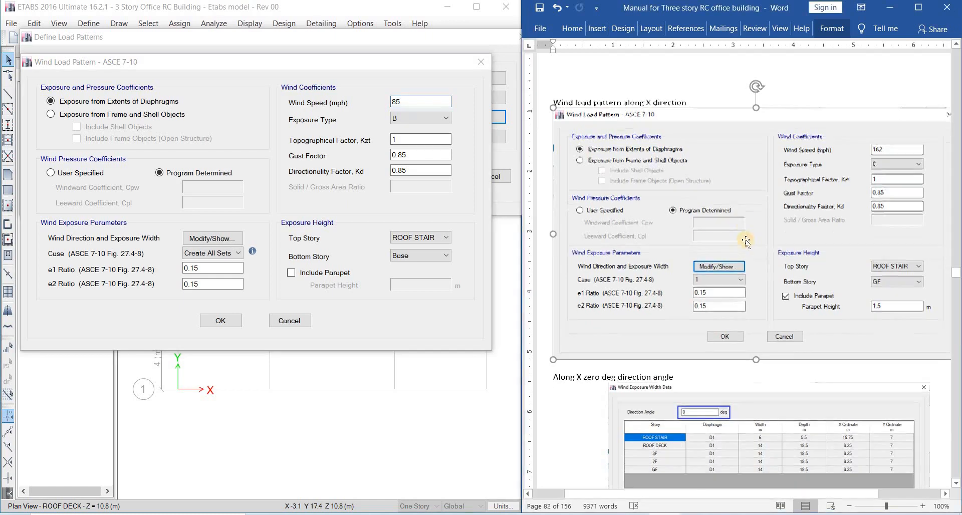
pyautogui.scroll(-10, 746, 248)
pyautogui.scroll(-18, 749, 249)
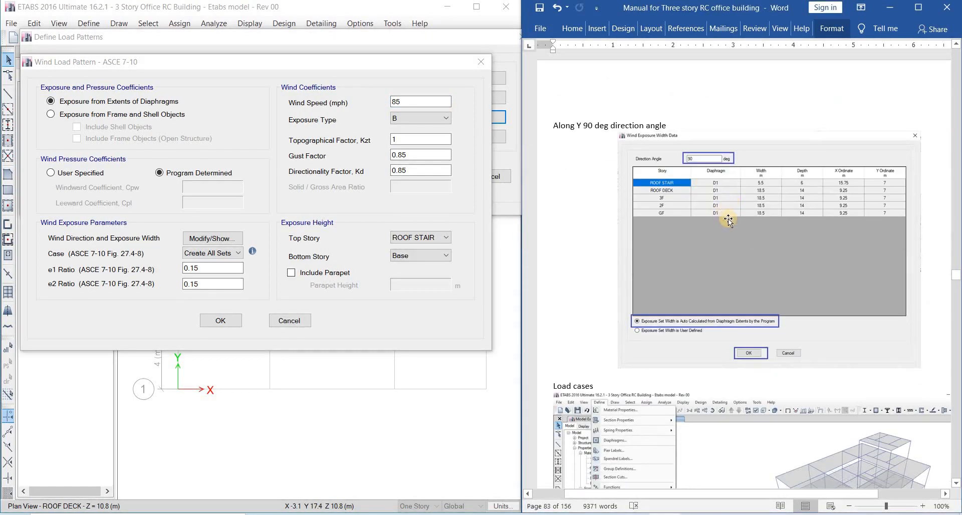
pyautogui.scroll(9, 735, 236)
pyautogui.scroll(-8, 735, 246)
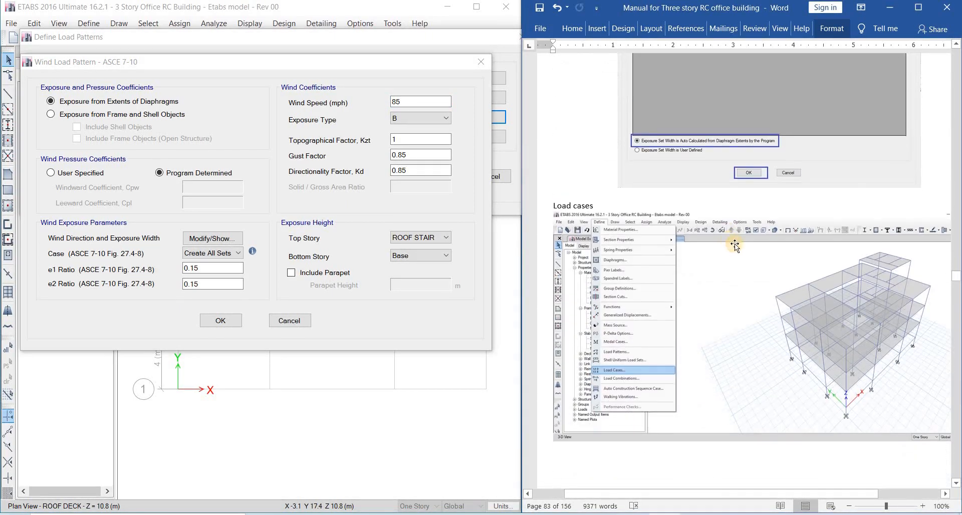
pyautogui.scroll(6, 749, 242)
pyautogui.scroll(-8, 745, 237)
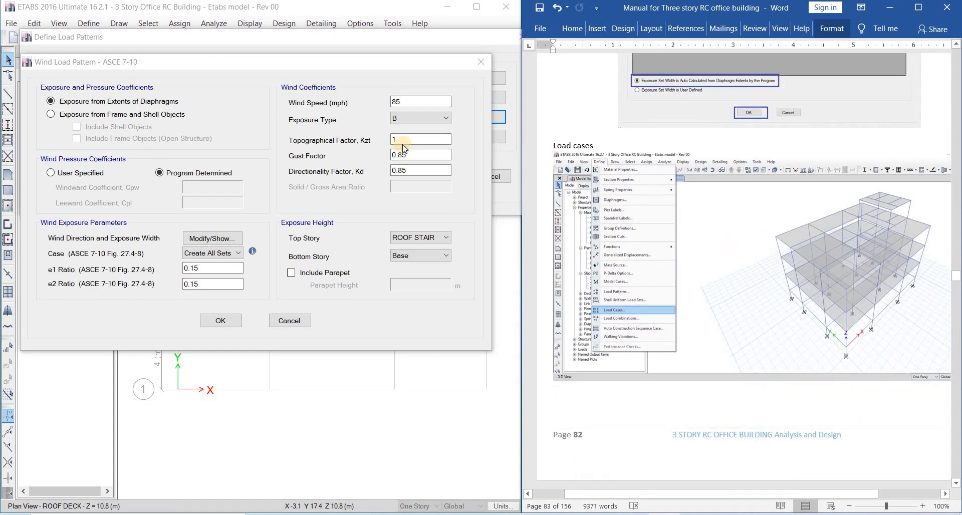
pyautogui.scroll(20, 688, 230)
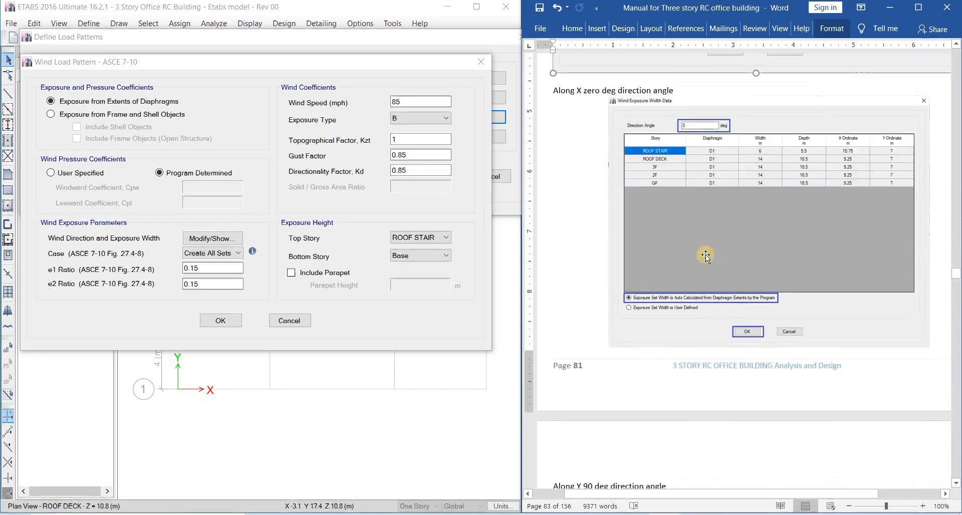
# Step: Set the WY wind load pattern's wind speed to 162 mph and its exposure type to C
pyautogui.doubleClick(398, 101)
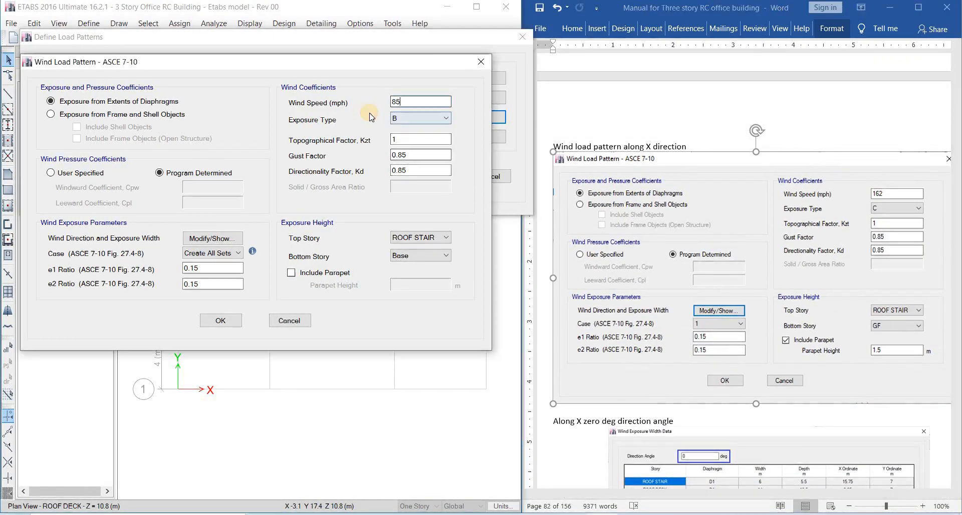
pyautogui.write('16')
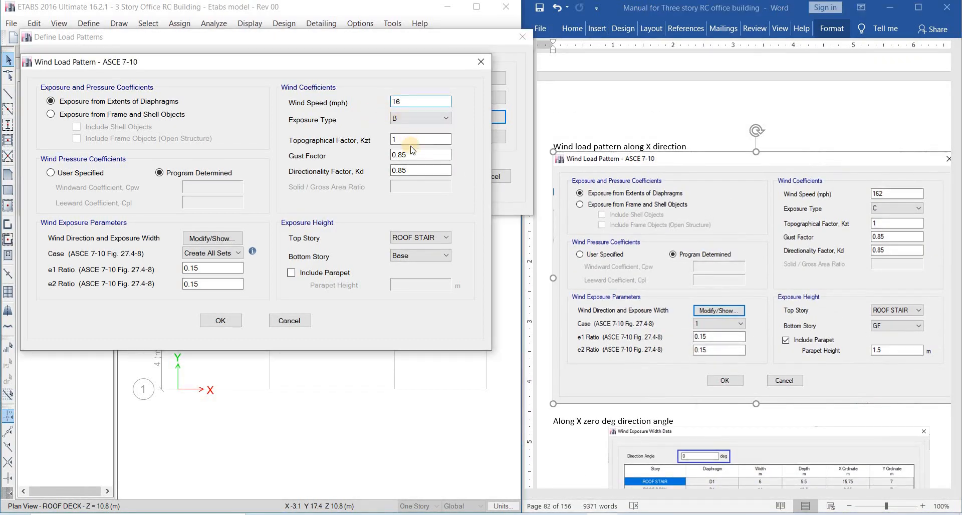
pyautogui.write('2')
pyautogui.click(417, 118)
pyautogui.click(419, 133)
# Step: Include a parapet 1.5 m high in the WY exposure height and set the bottom story to GF
pyautogui.click(291, 272)
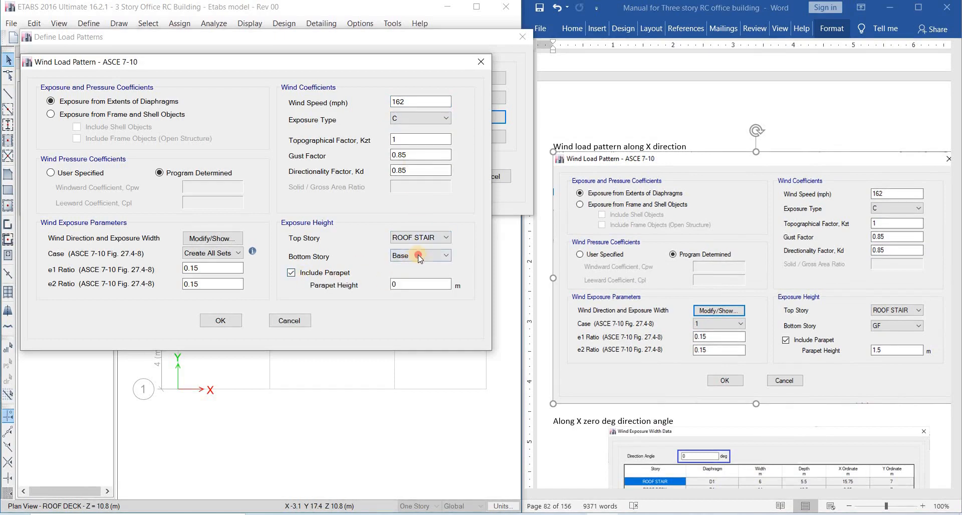
pyautogui.click(418, 255)
pyautogui.click(398, 301)
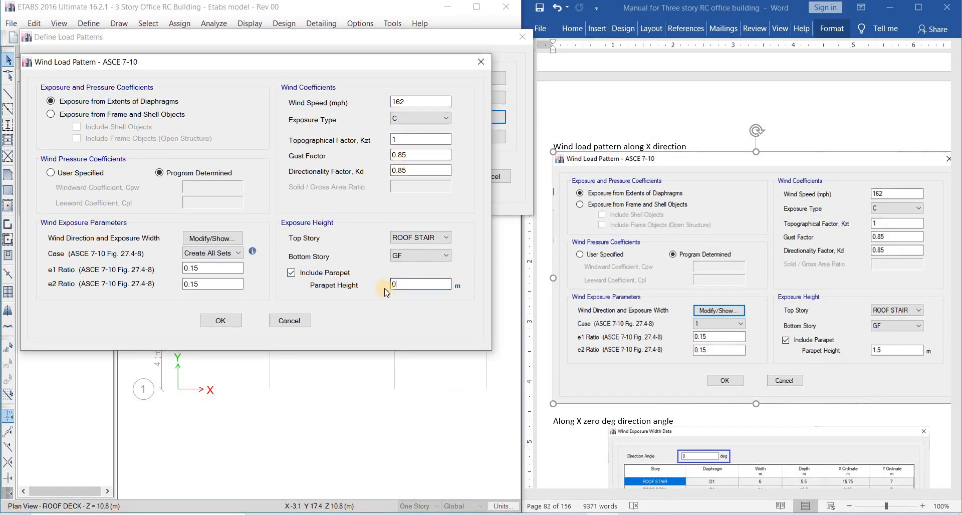
pyautogui.doubleClick(394, 284)
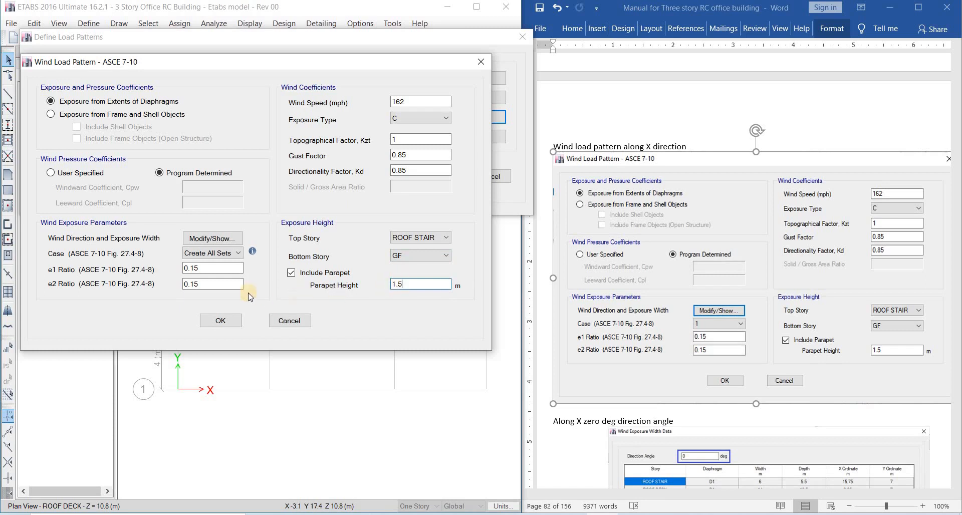
# Step: Set the WY wind direction angle to 90 degrees and the wind exposure case to 1
pyautogui.click(212, 238)
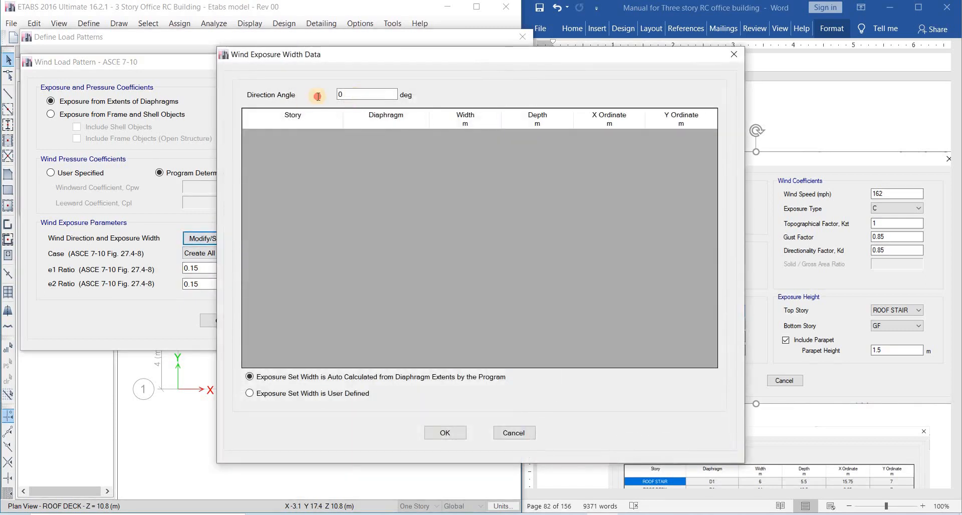
pyautogui.click(443, 432)
pyautogui.click(221, 253)
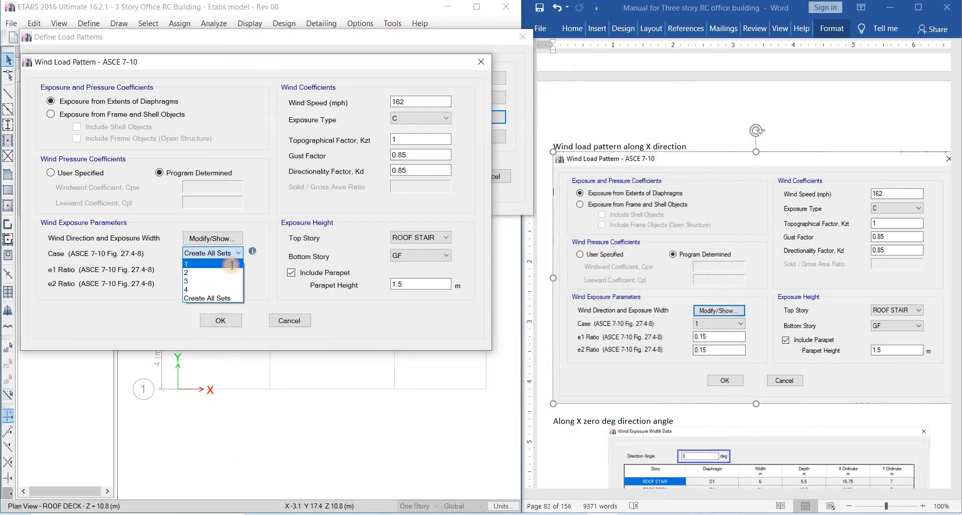
pyautogui.click(221, 261)
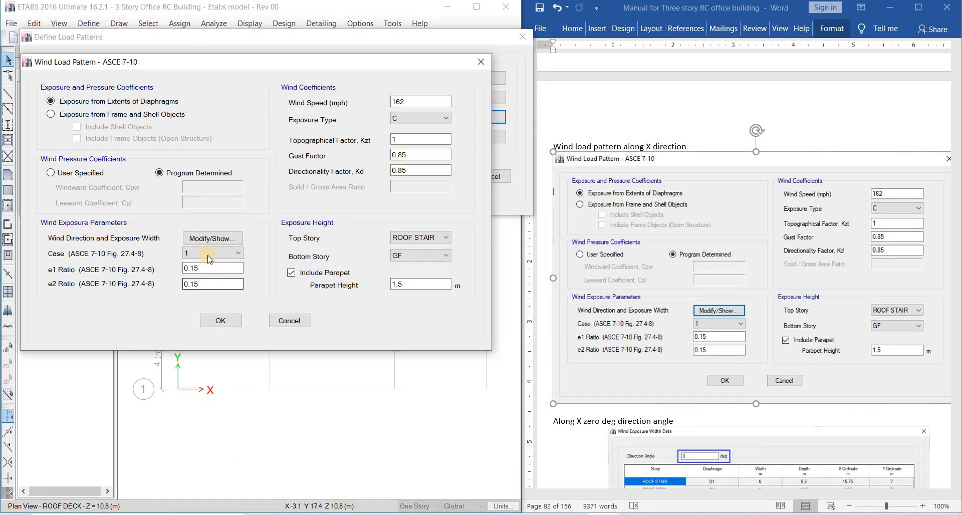
# Step: Recheck the WY direction angle and exposure case, and accept the wind settings and the load pattern definitions
pyautogui.click(227, 240)
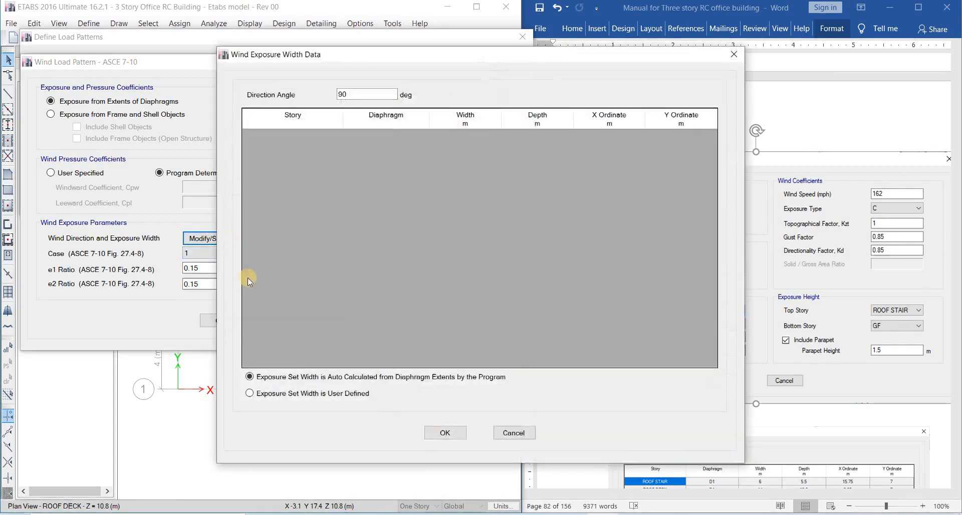
pyautogui.click(444, 432)
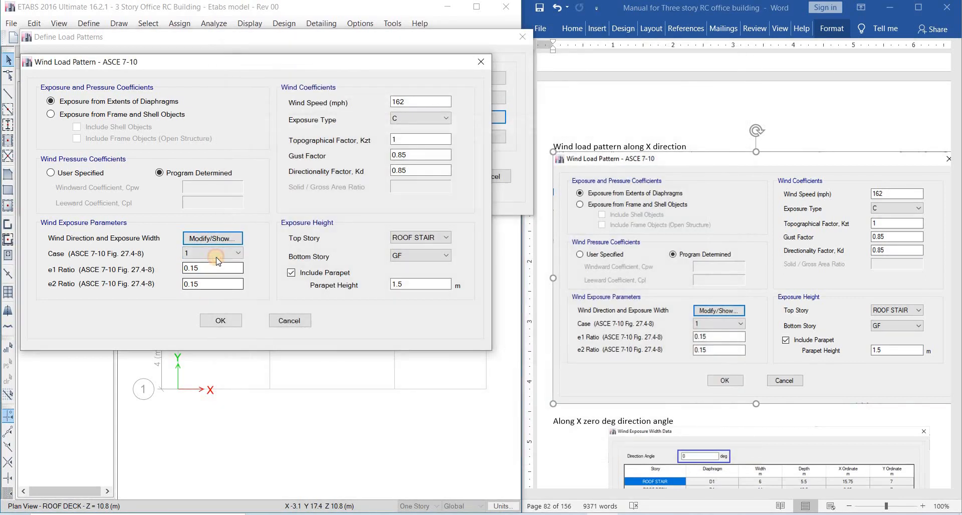
pyautogui.click(217, 258)
pyautogui.click(272, 293)
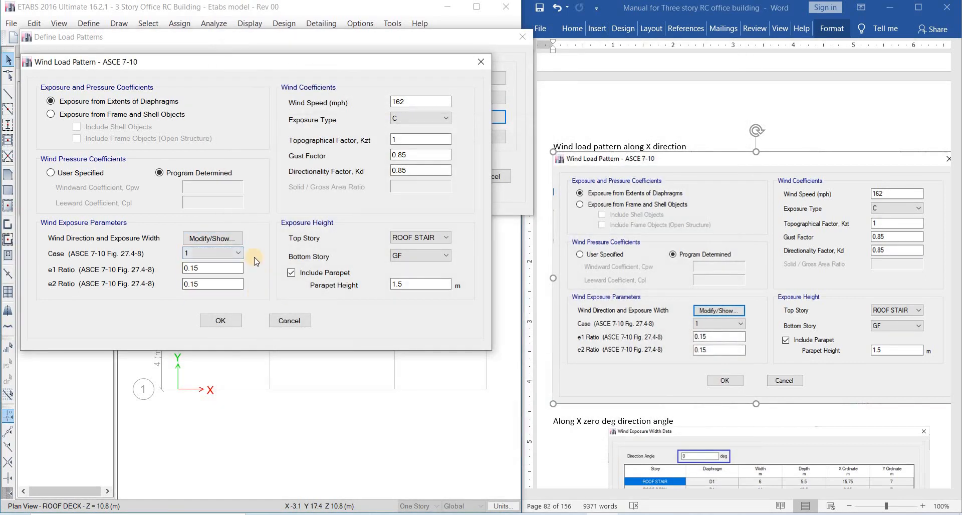
pyautogui.click(221, 320)
pyautogui.click(424, 177)
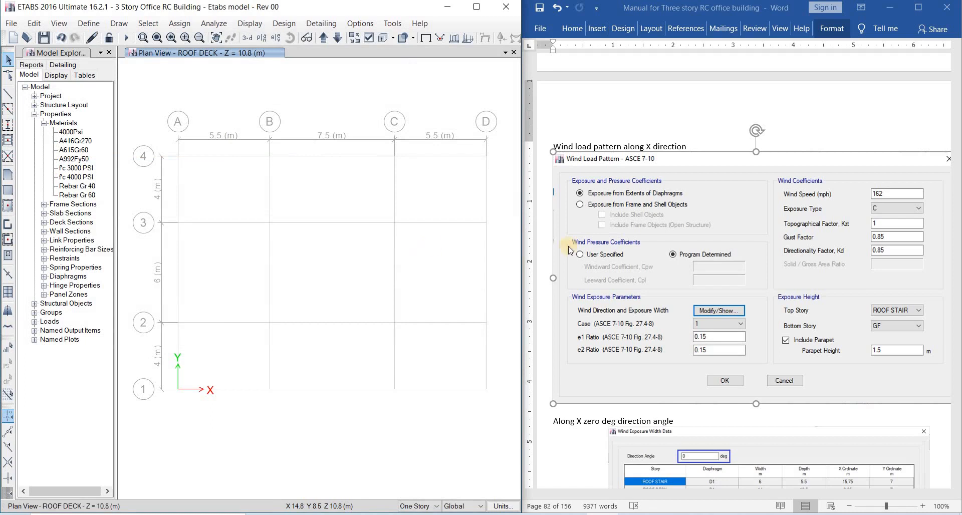
# Step: Read the manual's wind exposure width data for the X and Y directions down to the Load cases section
pyautogui.scroll(-5, 664, 246)
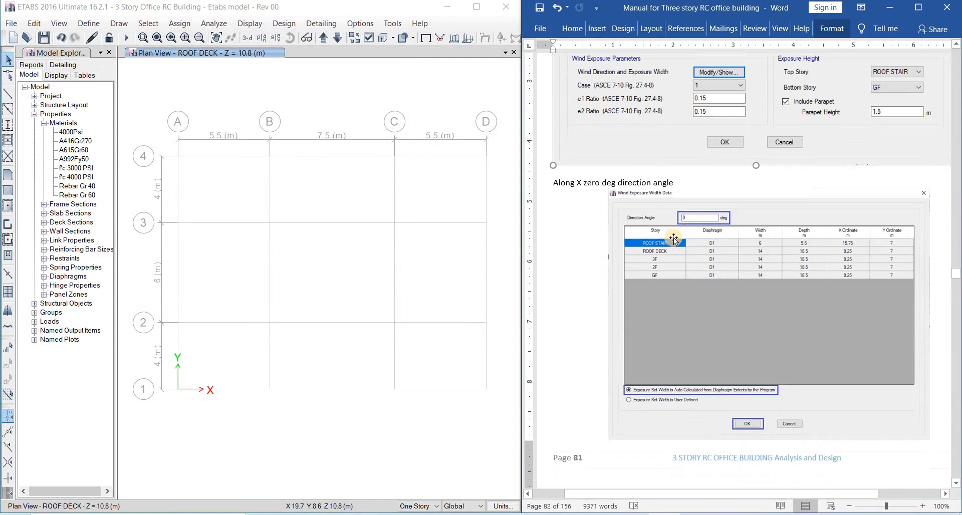
pyautogui.click(667, 253)
pyautogui.scroll(-1, 677, 264)
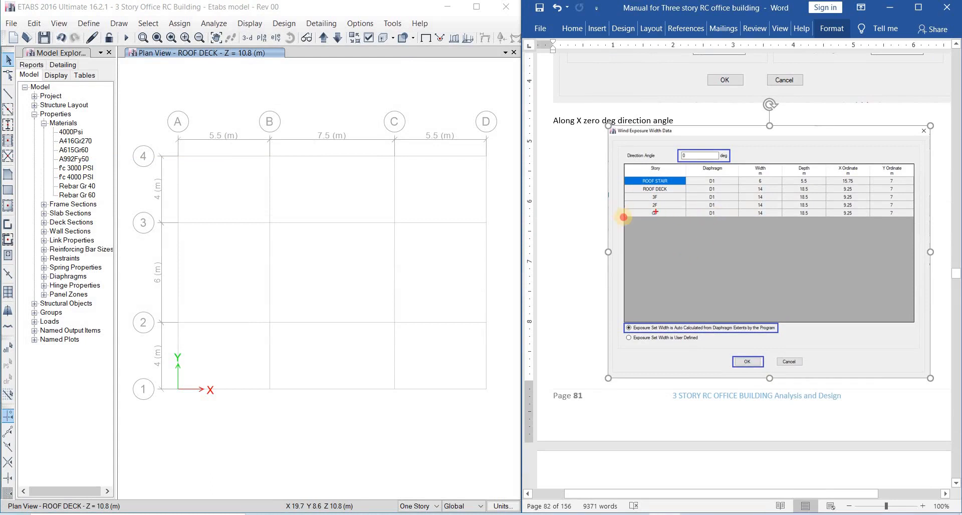
pyautogui.moveTo(618, 213)
pyautogui.mouseDown()
pyautogui.moveTo(920, 186)
pyautogui.moveTo(661, 131)
pyautogui.moveTo(657, 233)
pyautogui.mouseUp()
pyautogui.scroll(-7, 744, 261)
pyautogui.scroll(-4, 759, 248)
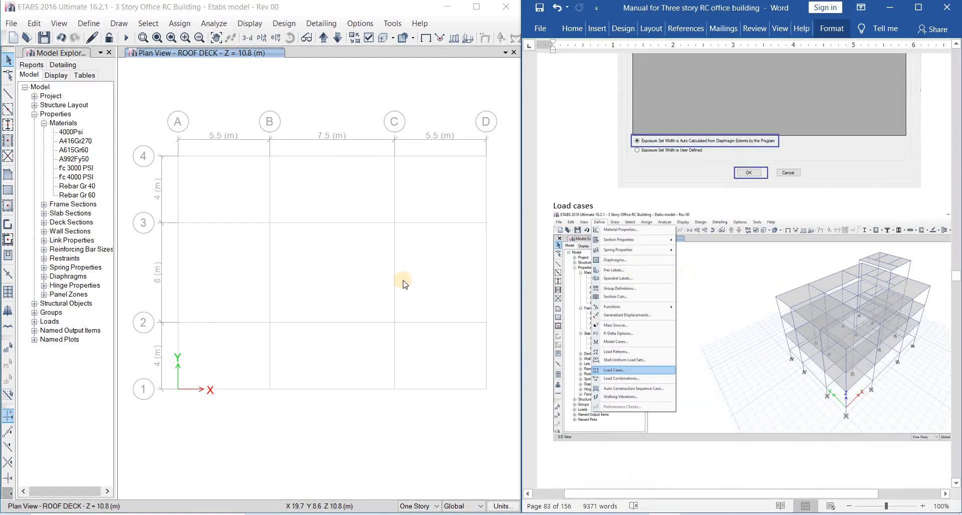
# Step: Open the load case definitions and examine the Dead and Live cases in the list
pyautogui.click(88, 24)
pyautogui.click(129, 290)
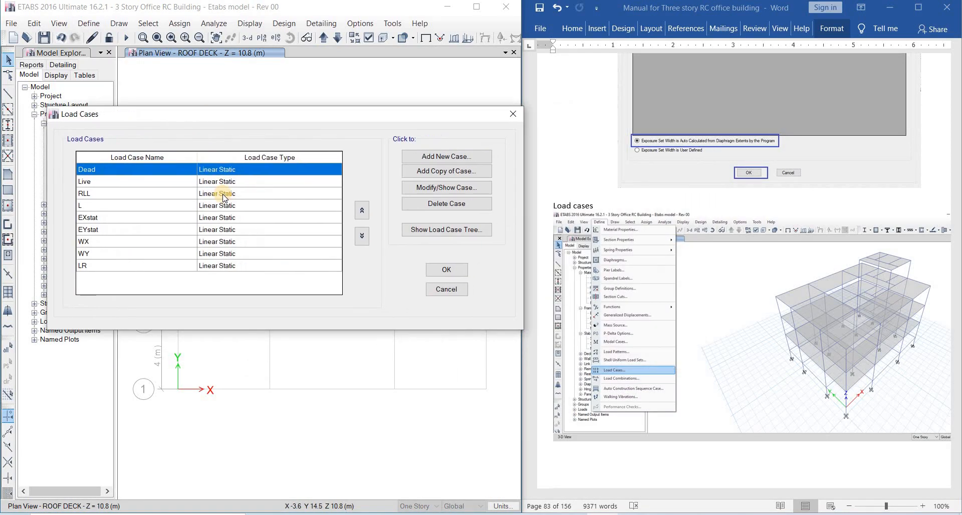
pyautogui.click(120, 181)
pyautogui.click(219, 169)
pyautogui.moveTo(268, 116); pyautogui.dragTo(258, 93)
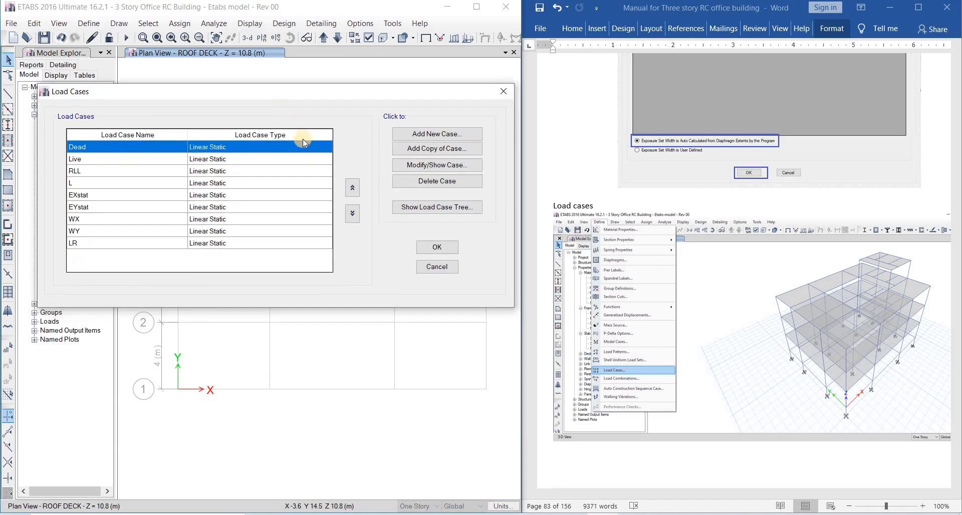
pyautogui.click(106, 157)
pyautogui.click(105, 147)
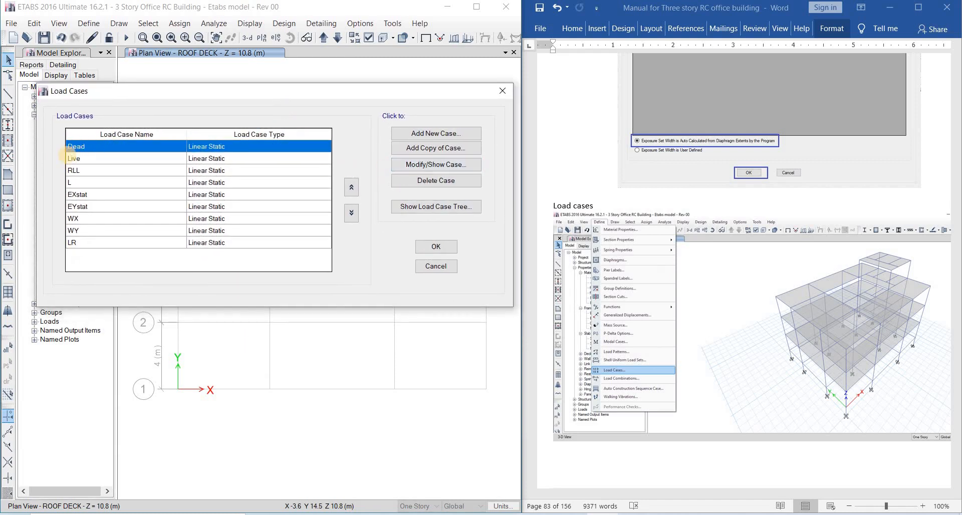
pyautogui.moveTo(100, 138)
pyautogui.mouseDown()
pyautogui.moveTo(53, 149)
pyautogui.moveTo(109, 149)
pyautogui.moveTo(117, 114)
pyautogui.moveTo(124, 120)
pyautogui.mouseUp()
pyautogui.moveTo(84, 160)
pyautogui.mouseDown()
pyautogui.moveTo(172, 107)
pyautogui.moveTo(196, 123)
pyautogui.mouseUp()
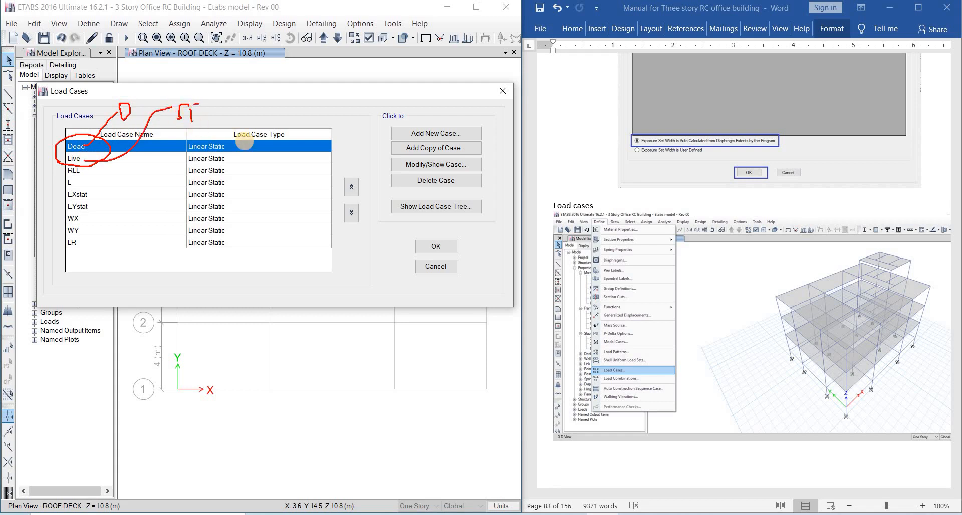
pyautogui.press('Escape')
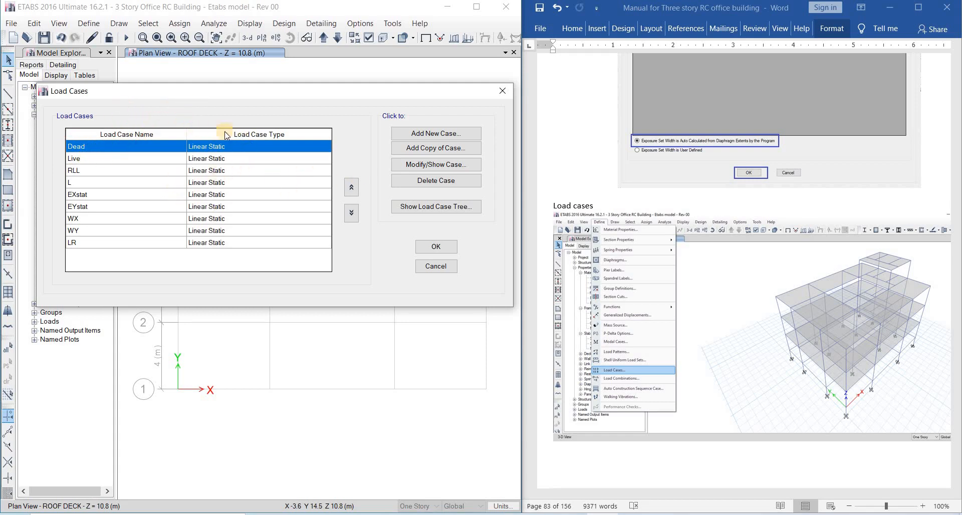
pyautogui.moveTo(118, 99); pyautogui.dragTo(117, 108)
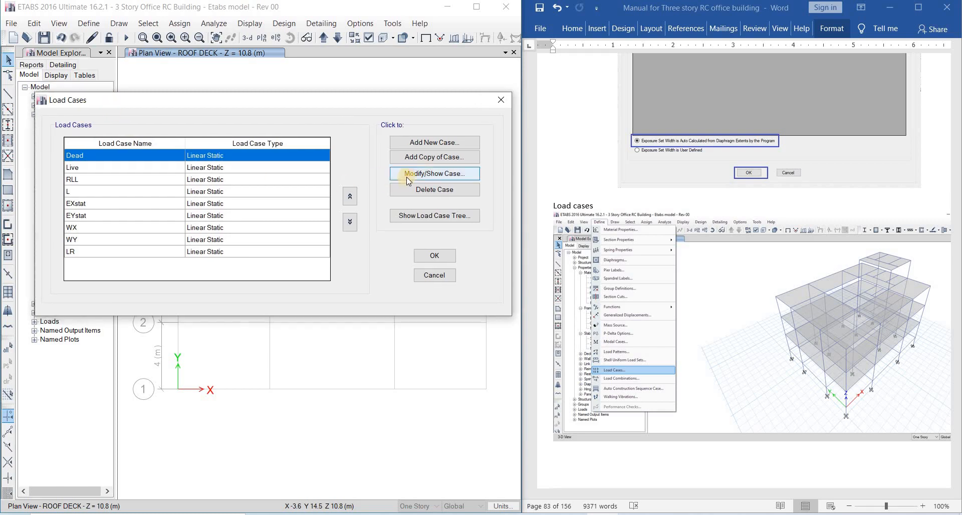
# Step: Rename the Dead load case as D
pyautogui.click(414, 176)
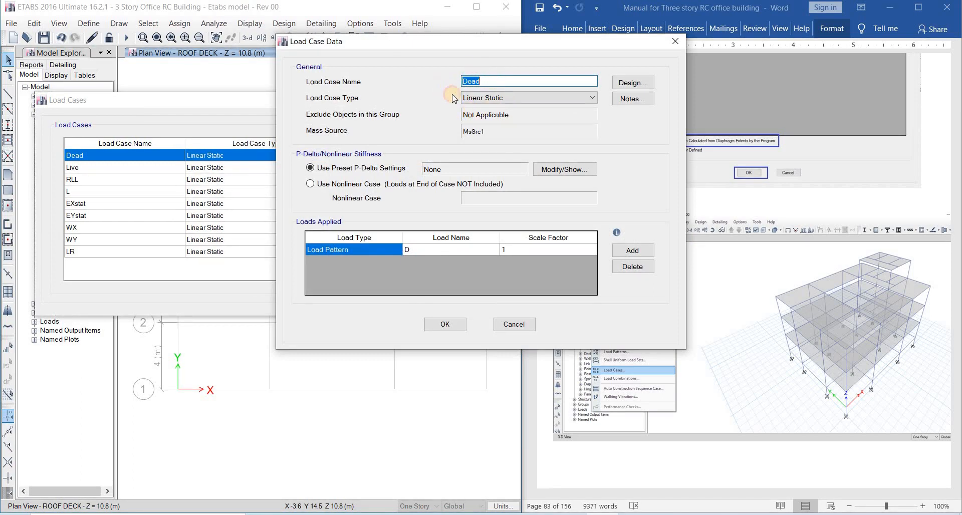
pyautogui.write('D')
pyautogui.click(445, 324)
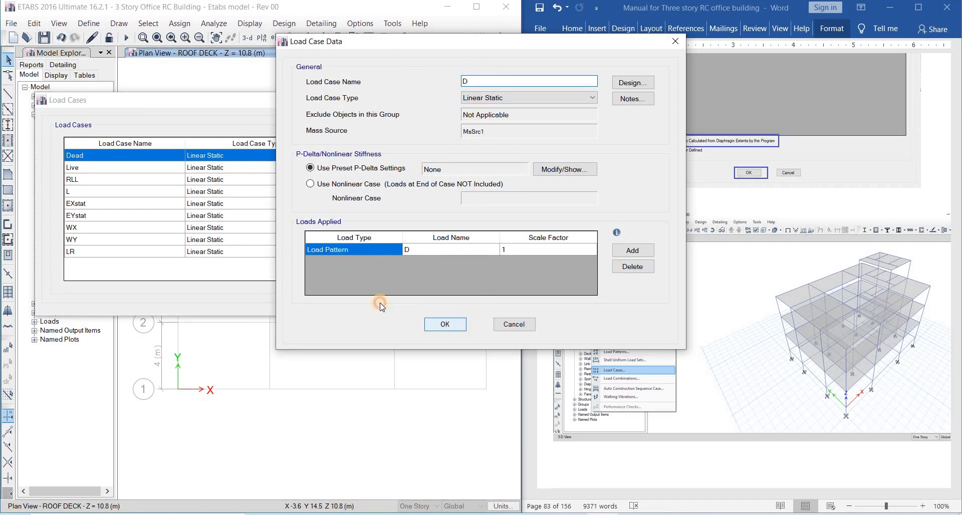
# Step: Rename the Live load case as SD after checking its applied load pattern
pyautogui.click(405, 174)
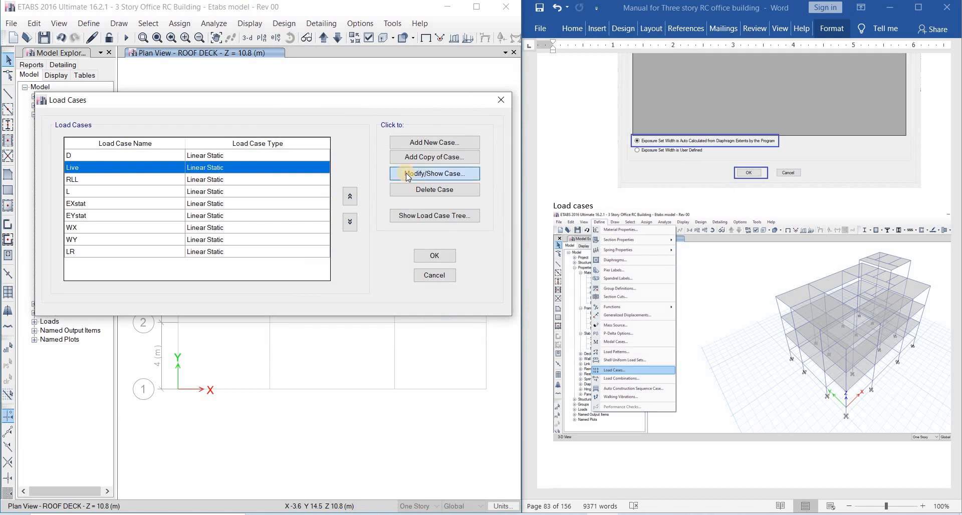
pyautogui.click(424, 250)
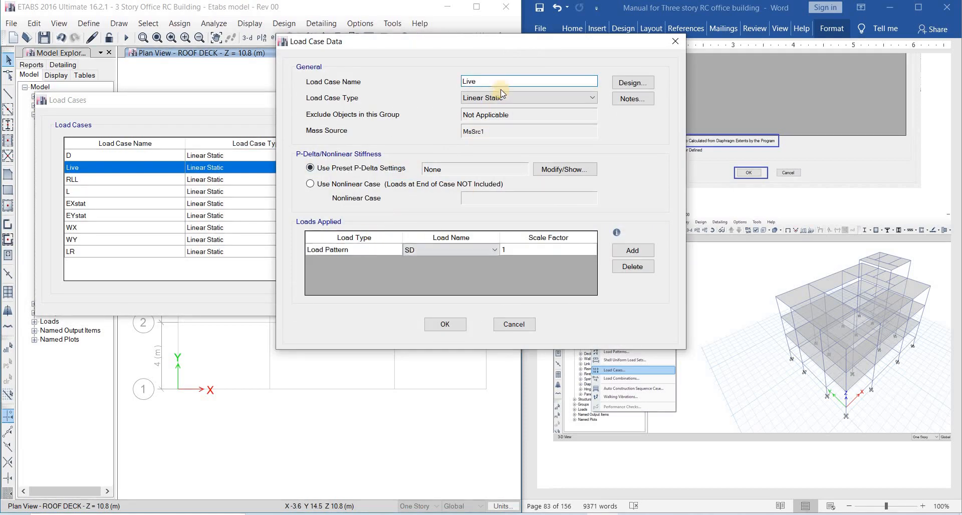
pyautogui.write('SD')
pyautogui.click(444, 324)
# Step: Check the load patterns applied in the RLL and L load cases, leaving both unmodified
pyautogui.click(102, 181)
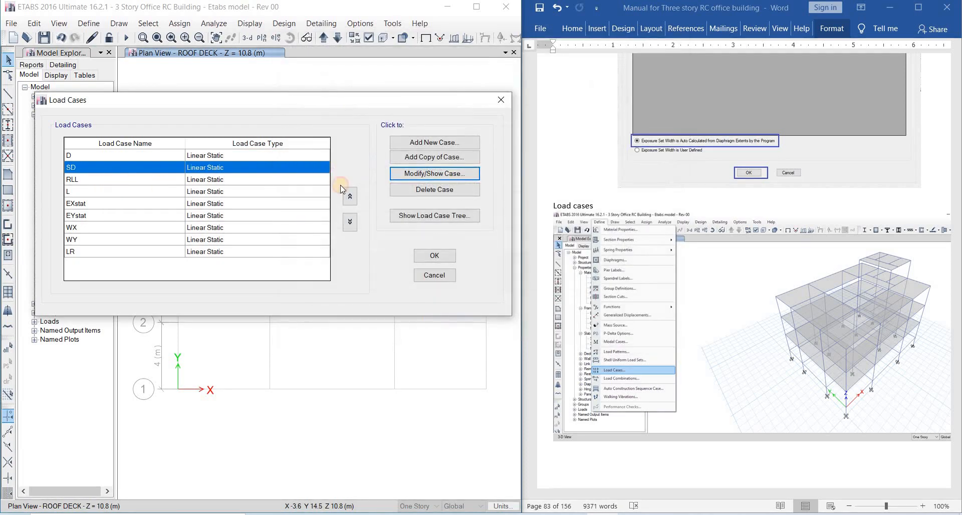
pyautogui.click(394, 174)
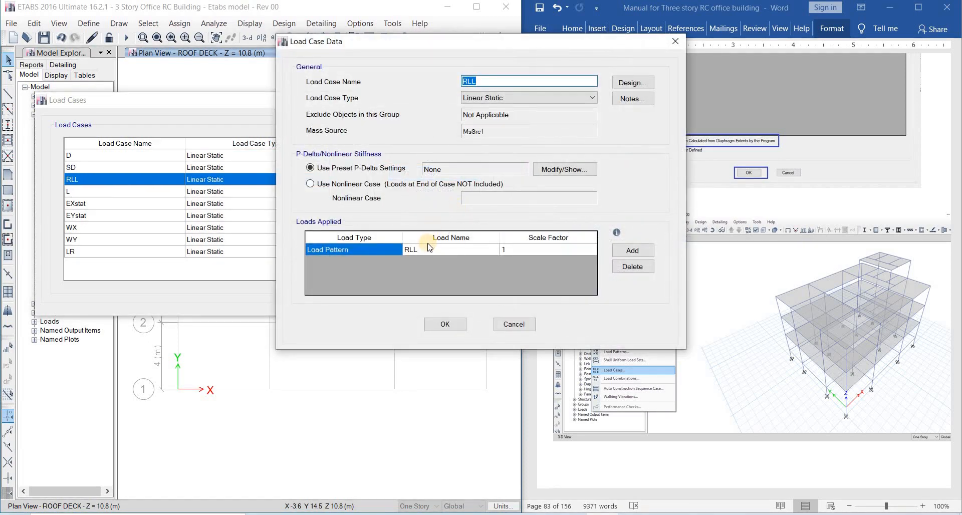
pyautogui.press('Escape')
pyautogui.click(124, 195)
pyautogui.click(390, 174)
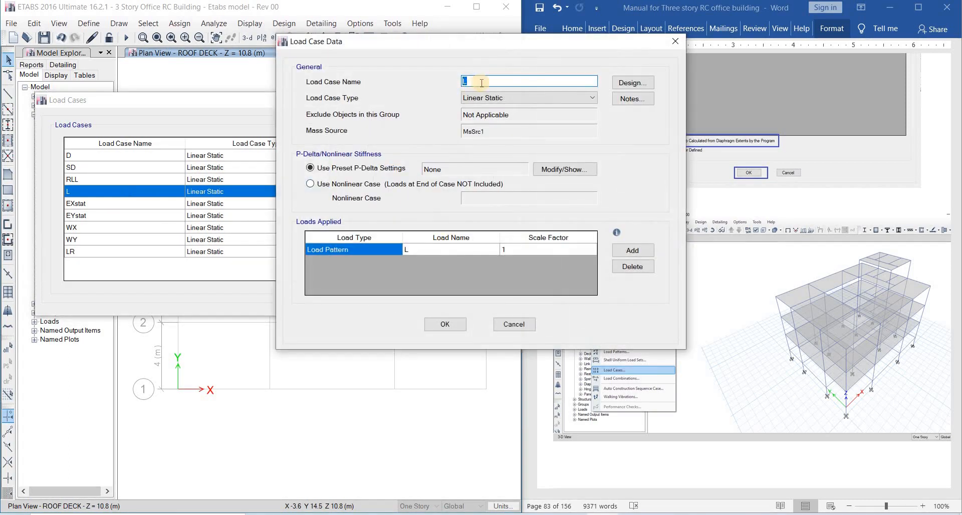
pyautogui.press('Escape')
# Step: Check the load patterns applied in the EXstat and EYstat load cases
pyautogui.click(123, 203)
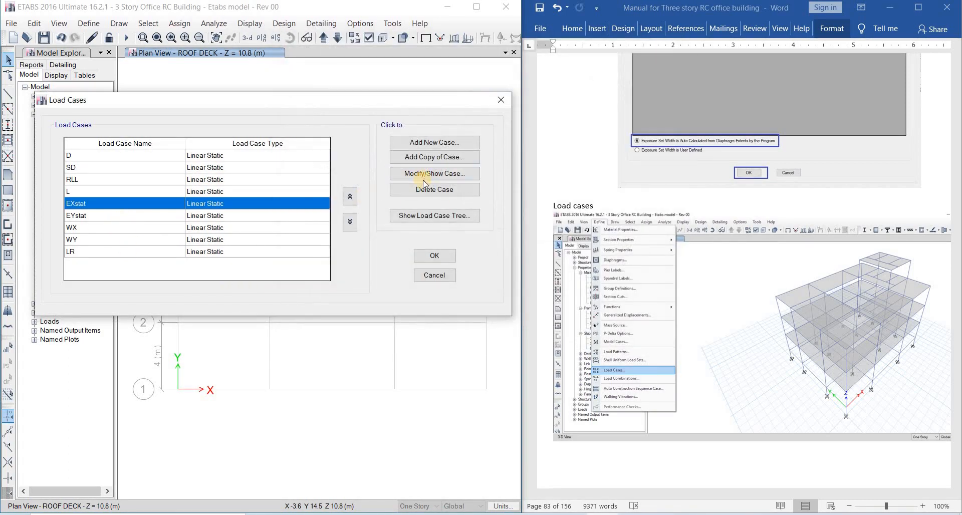
pyautogui.click(421, 181)
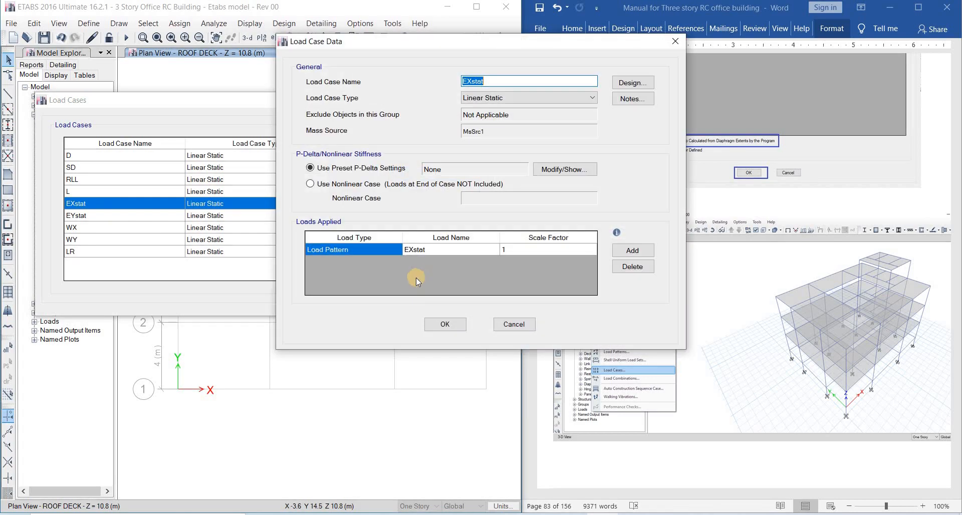
pyautogui.press('Escape')
pyautogui.click(268, 215)
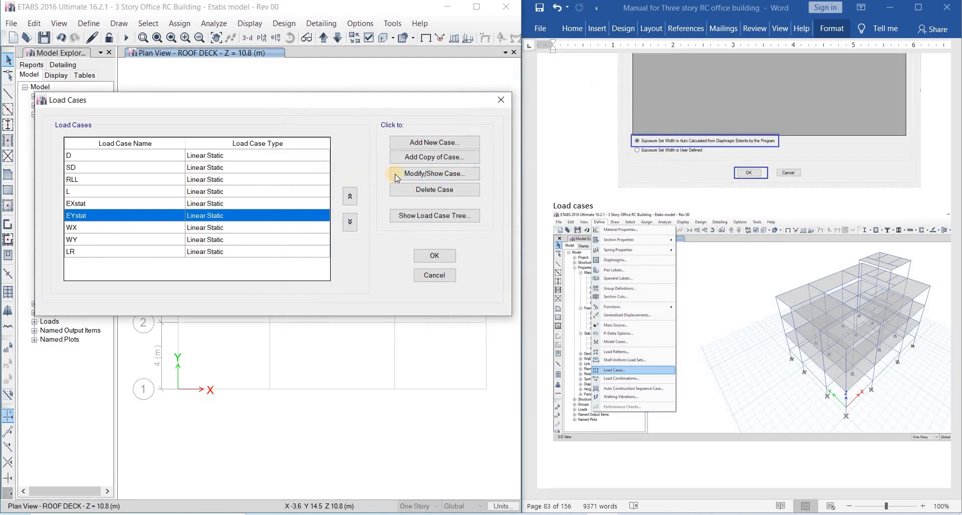
pyautogui.click(438, 173)
pyautogui.press('Escape')
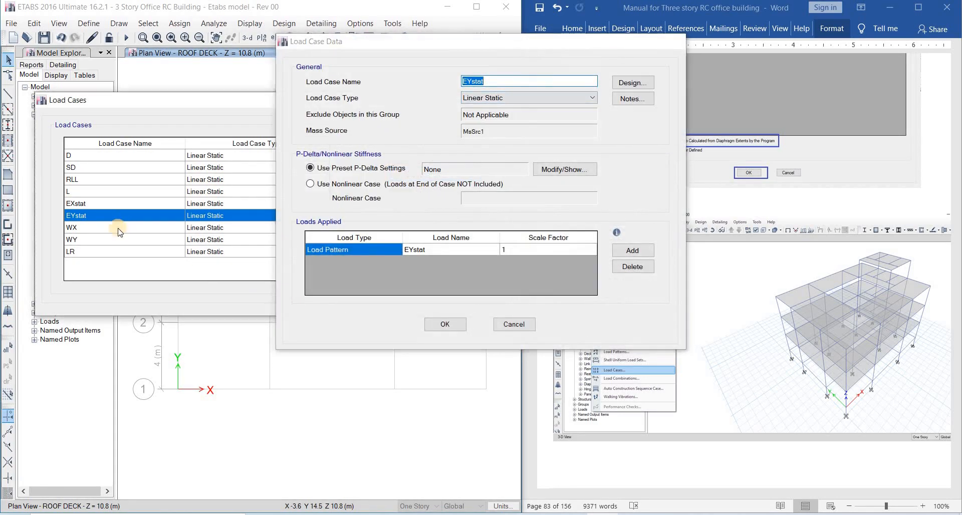
# Step: Check the load patterns applied in the WX and WY load cases
pyautogui.click(127, 228)
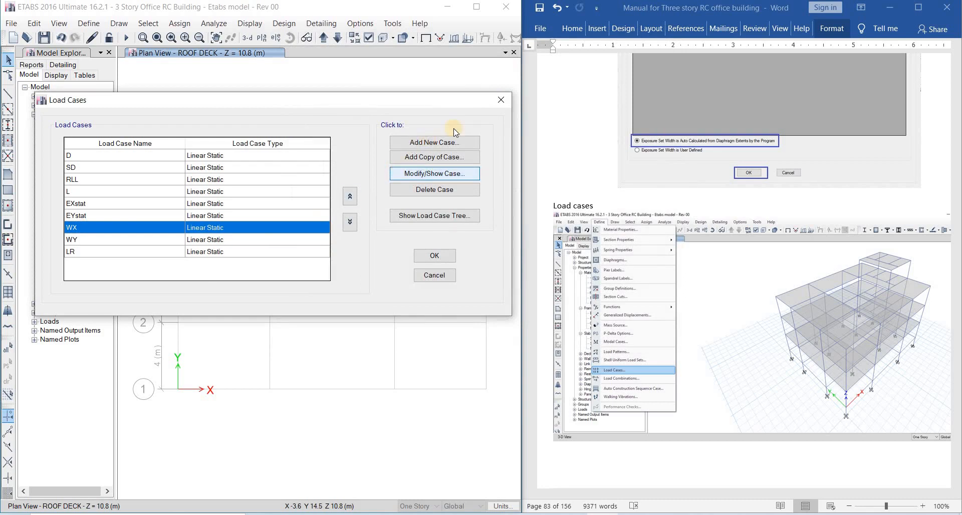
pyautogui.click(435, 174)
pyautogui.press('Escape')
pyautogui.click(107, 239)
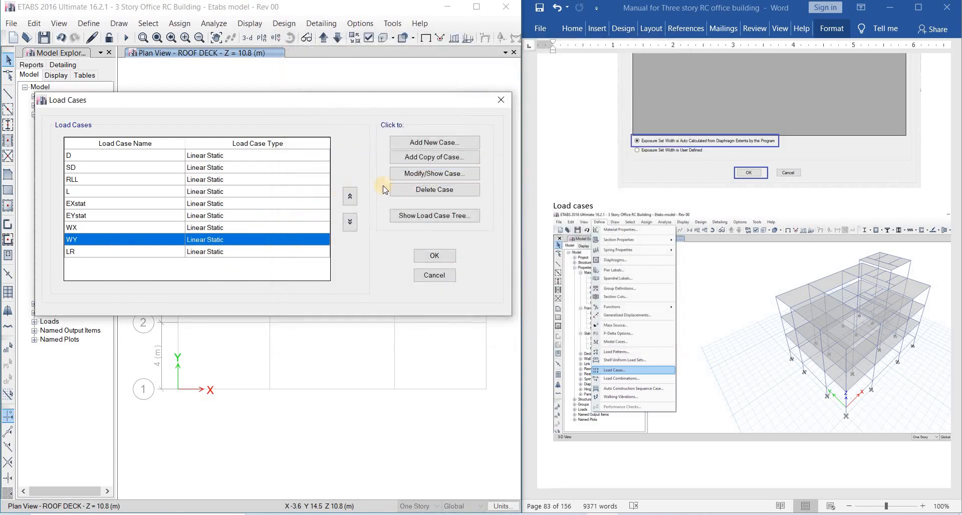
pyautogui.click(401, 179)
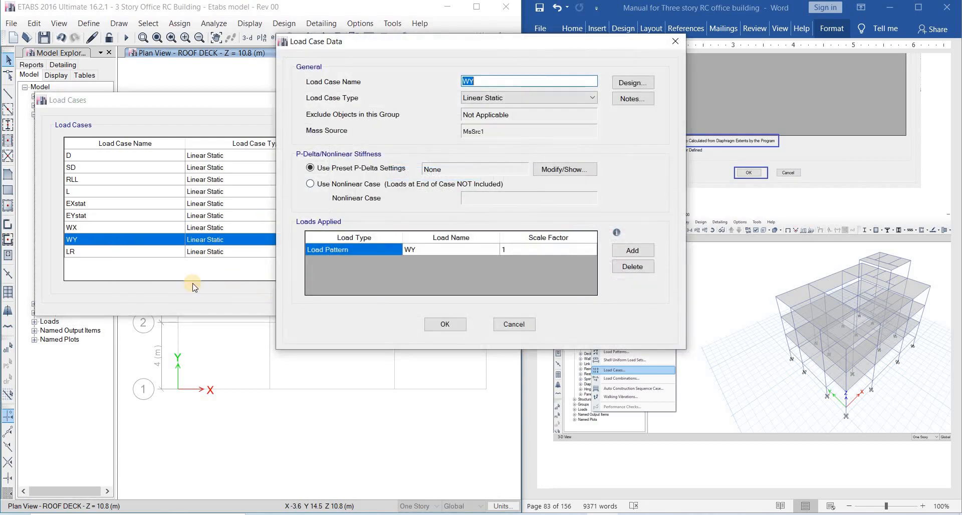
# Step: Check the load pattern applied in the LR load case, leaving it unmodified, and accept the load case definitions
pyautogui.press('Escape')
pyautogui.click(110, 252)
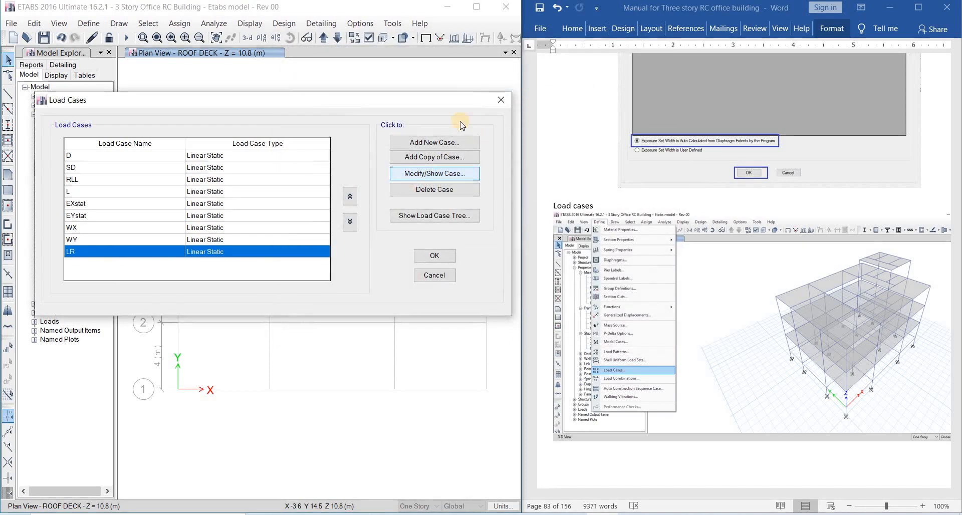
pyautogui.click(441, 176)
pyautogui.press('Escape')
pyautogui.click(433, 256)
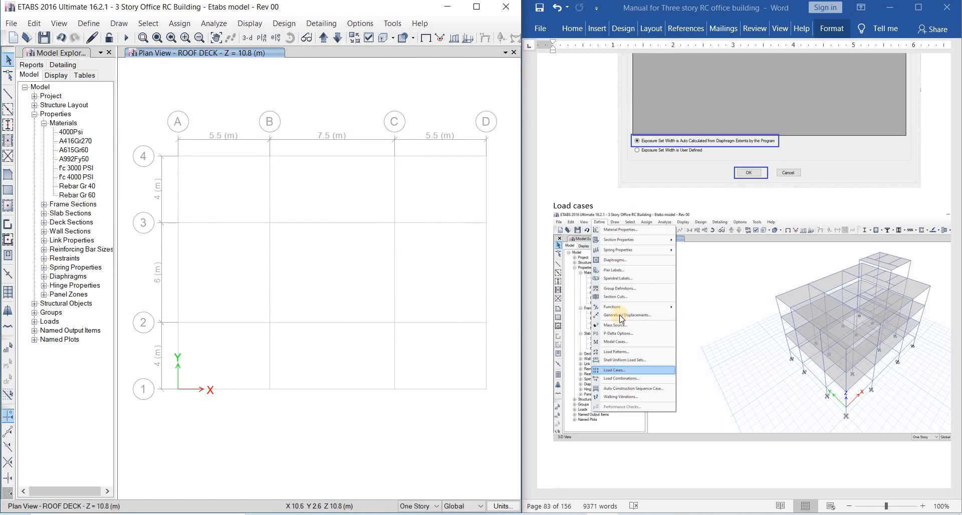
# Step: Consult the manual's Define Mass source section and open the MsSrc1 mass source for modification
pyautogui.scroll(-12, 690, 302)
pyautogui.scroll(-5, 689, 301)
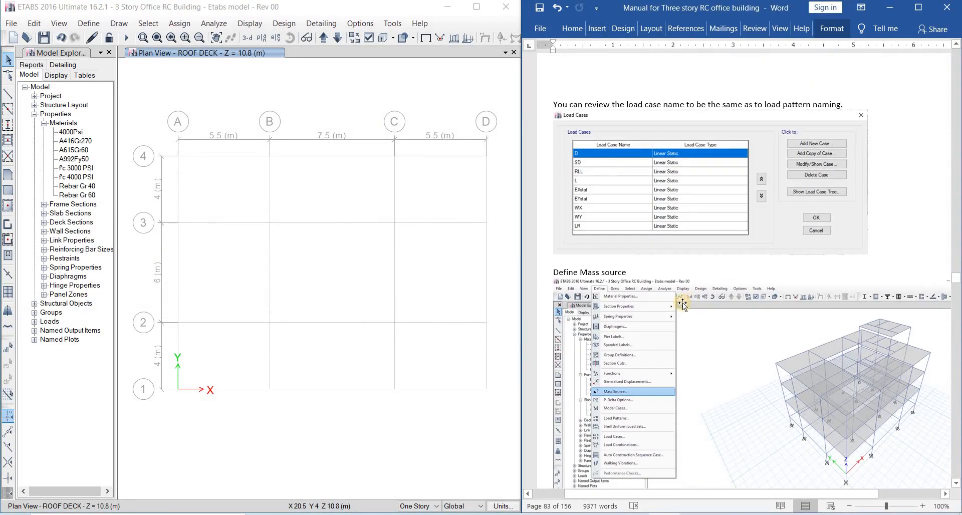
pyautogui.scroll(-6, 687, 307)
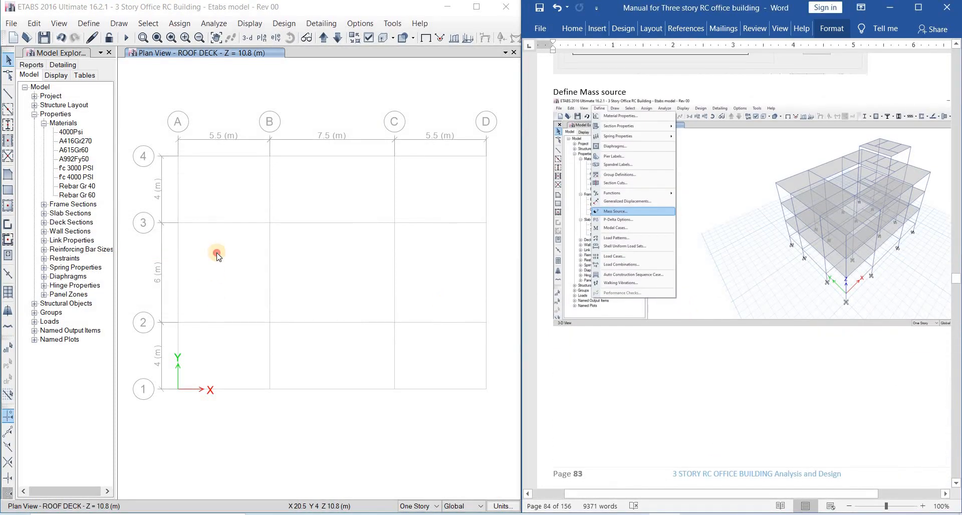
pyautogui.click(220, 241)
pyautogui.click(88, 23)
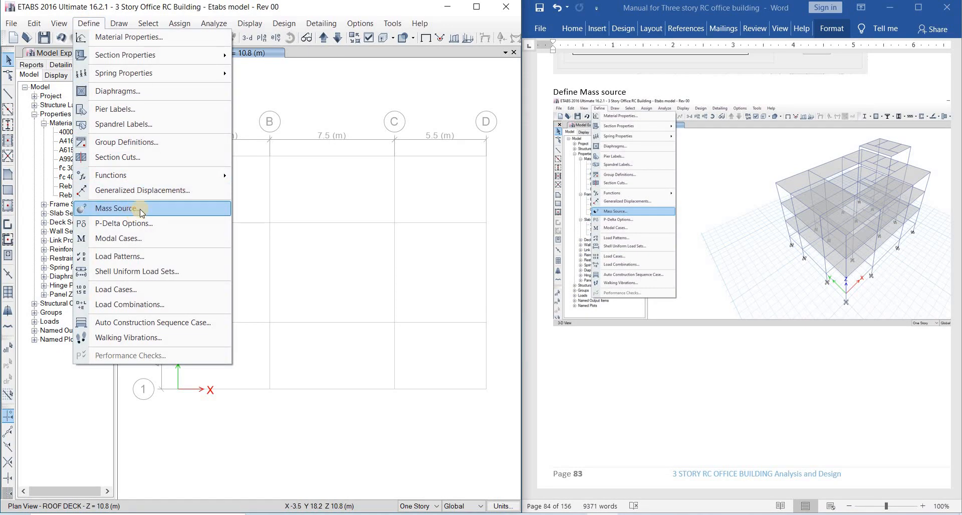
pyautogui.click(157, 209)
pyautogui.moveTo(376, 159); pyautogui.dragTo(170, 109)
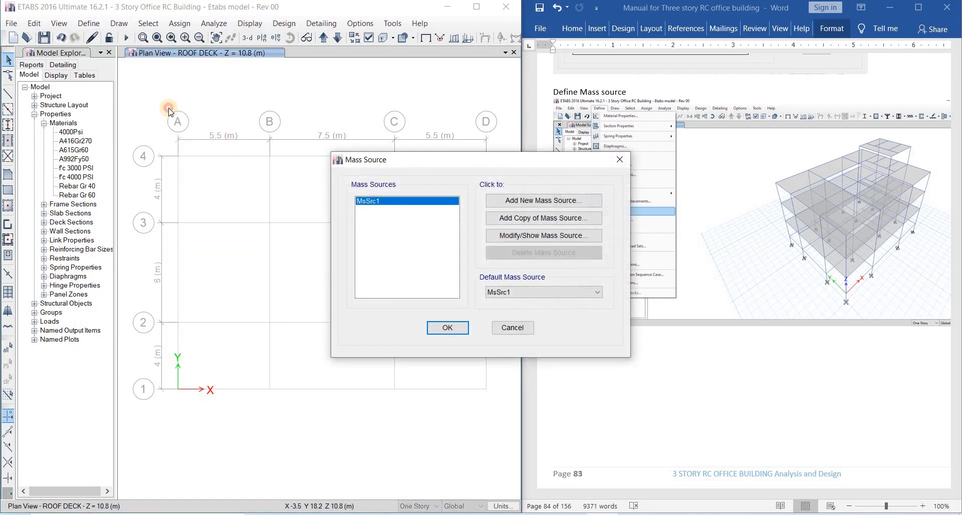
pyautogui.click(294, 187)
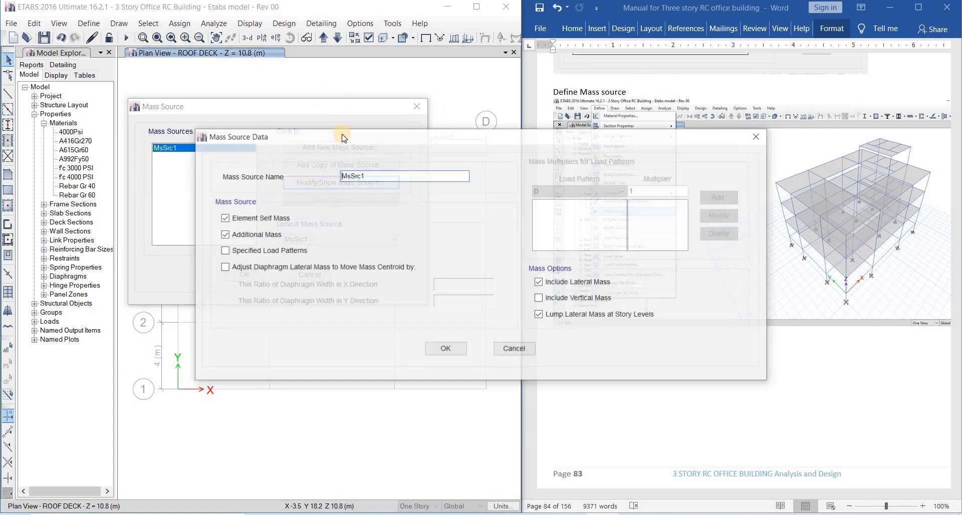
# Step: Base MsSrc1 on specified load patterns only, without element self mass or additional mass, and add load pattern D with multiplier 1
pyautogui.moveTo(340, 133); pyautogui.dragTo(207, 77)
pyautogui.click(94, 193)
pyautogui.click(92, 176)
pyautogui.click(92, 160)
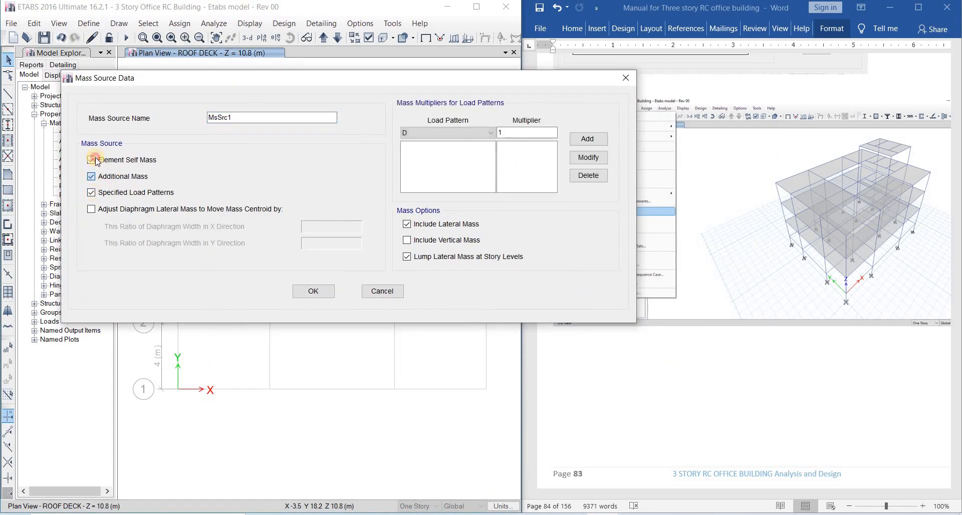
pyautogui.click(587, 142)
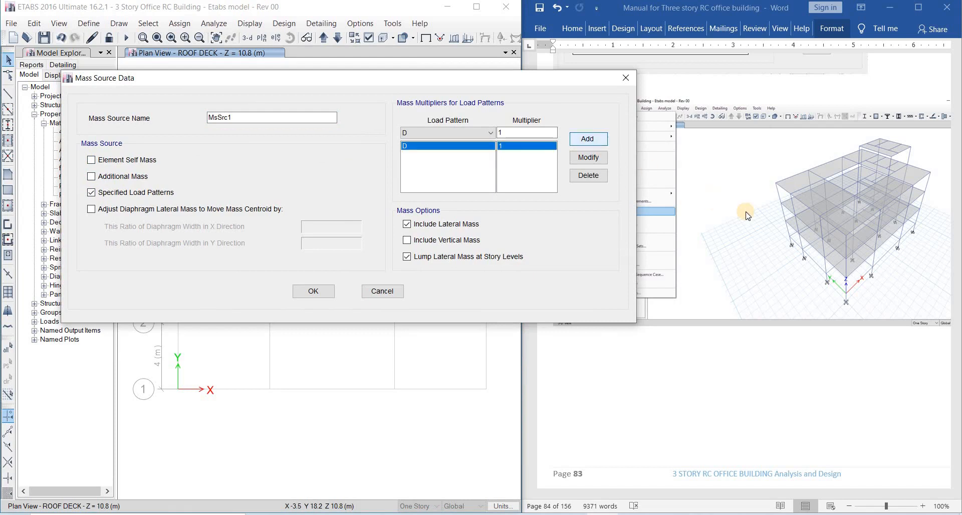
# Step: Look up the load pattern multipliers and mass options for the mass source in the manual
pyautogui.moveTo(514, 78); pyautogui.dragTo(421, 55)
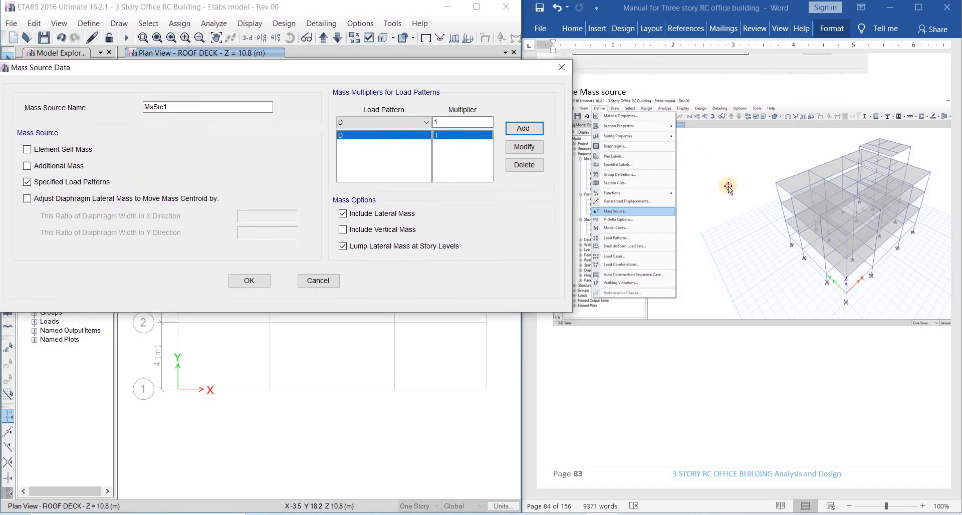
pyautogui.scroll(-10, 726, 203)
pyautogui.scroll(-7, 729, 206)
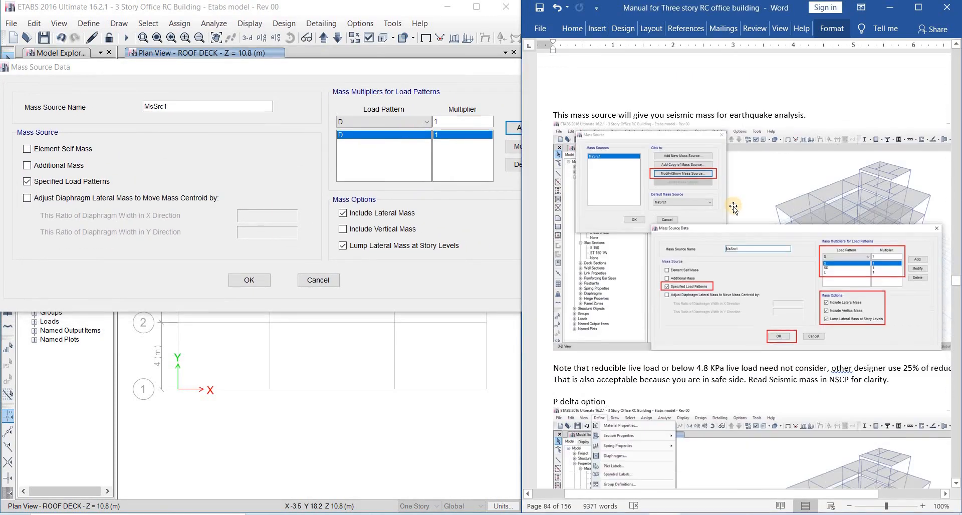
pyautogui.click(362, 186)
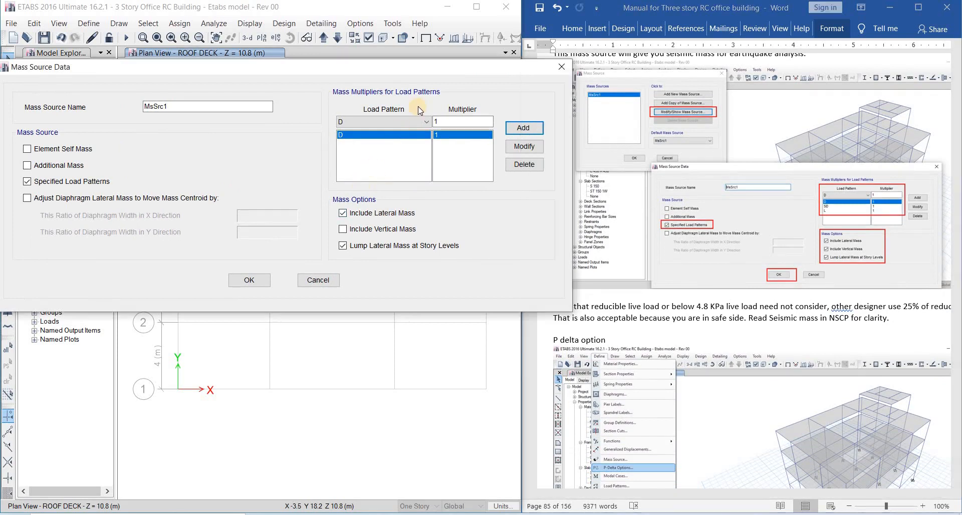
# Step: Add the SD and L load patterns to the mass multipliers, each with a multiplier of 1
pyautogui.click(413, 122)
pyautogui.click(397, 141)
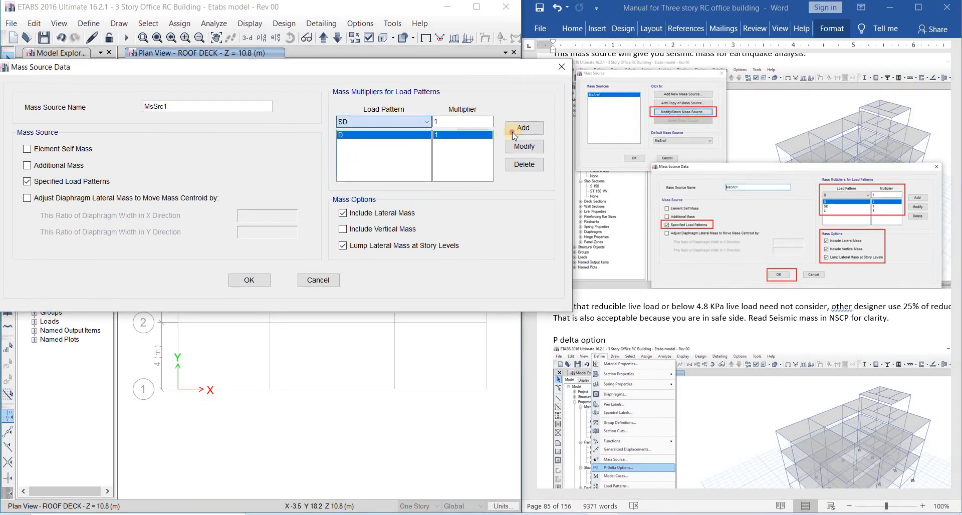
pyautogui.click(521, 128)
pyautogui.click(404, 121)
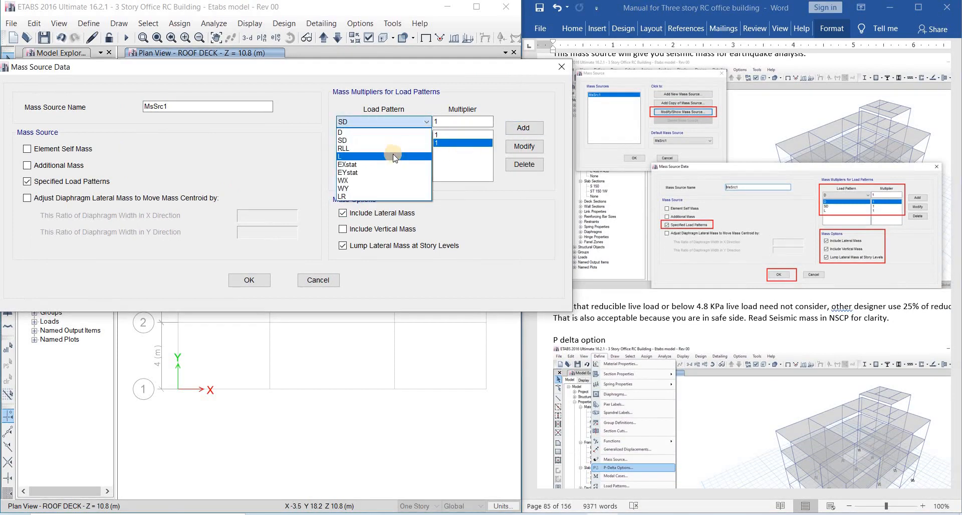
pyautogui.click(392, 155)
pyautogui.click(519, 131)
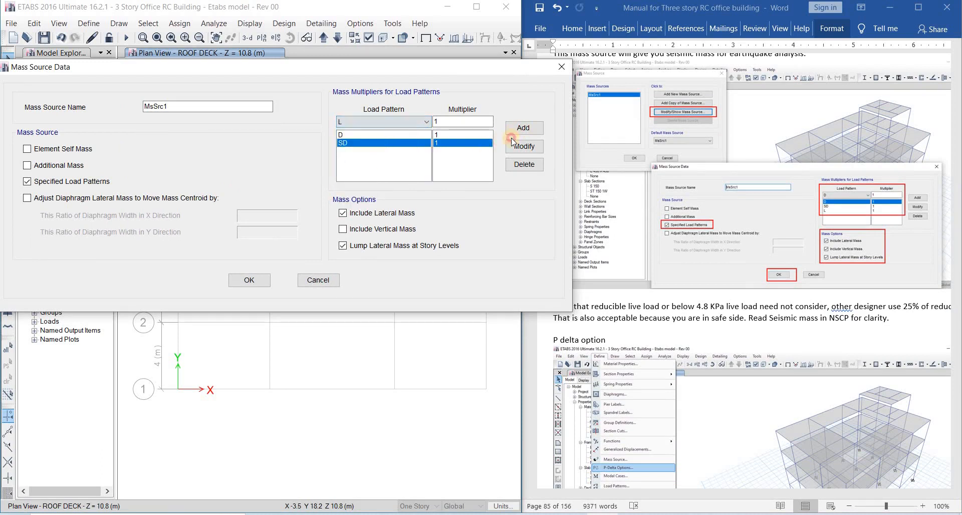
pyautogui.click(453, 137)
pyautogui.click(441, 151)
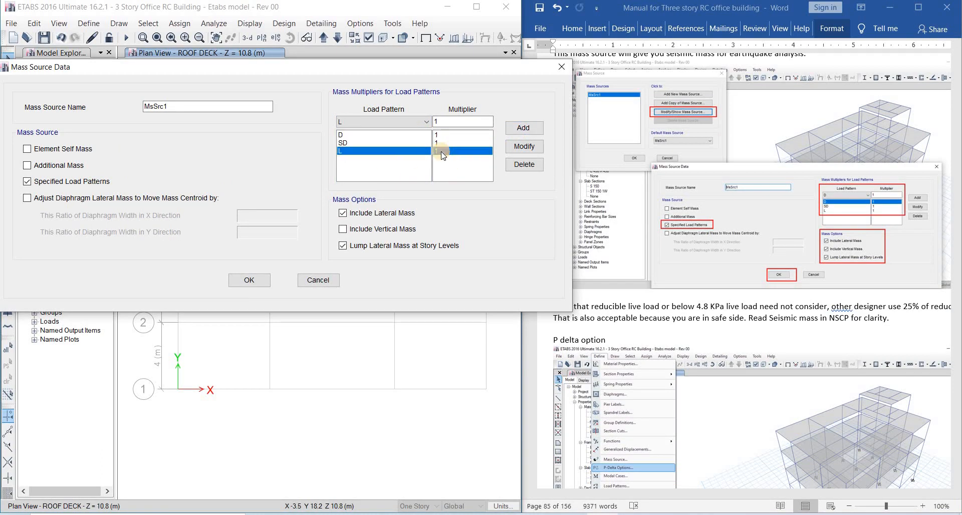
# Step: Include vertical mass in the mass options and accept the mass source definition
pyautogui.click(361, 232)
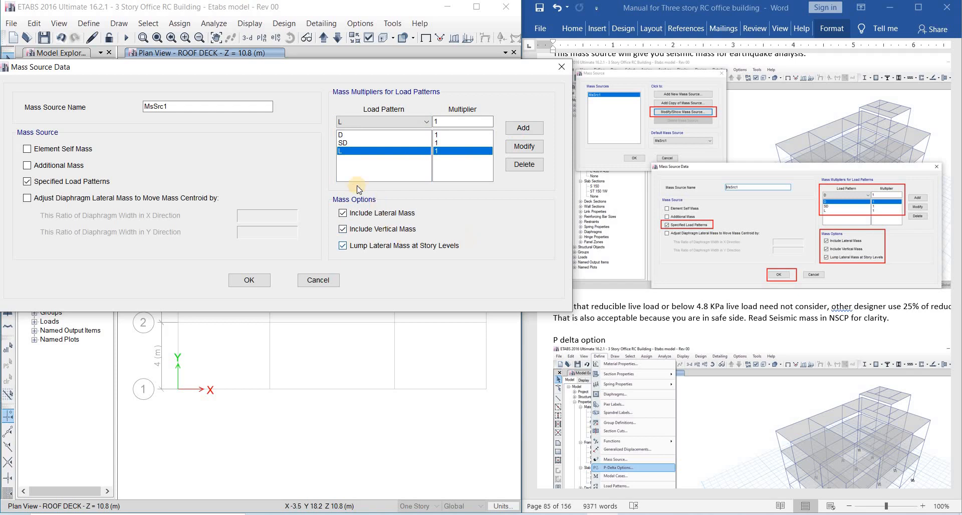
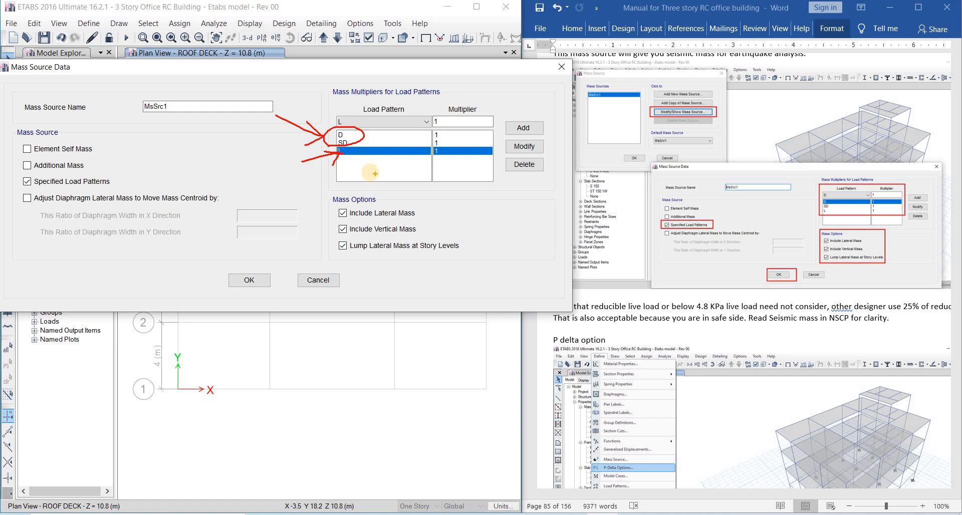
pyautogui.press('Escape')
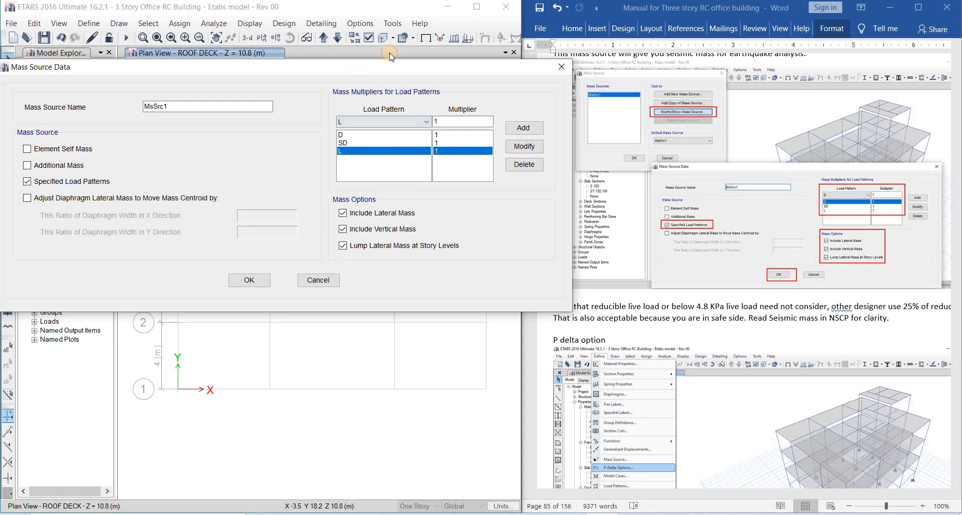
pyautogui.moveTo(359, 76); pyautogui.dragTo(388, 59)
pyautogui.click(324, 264)
pyautogui.click(246, 275)
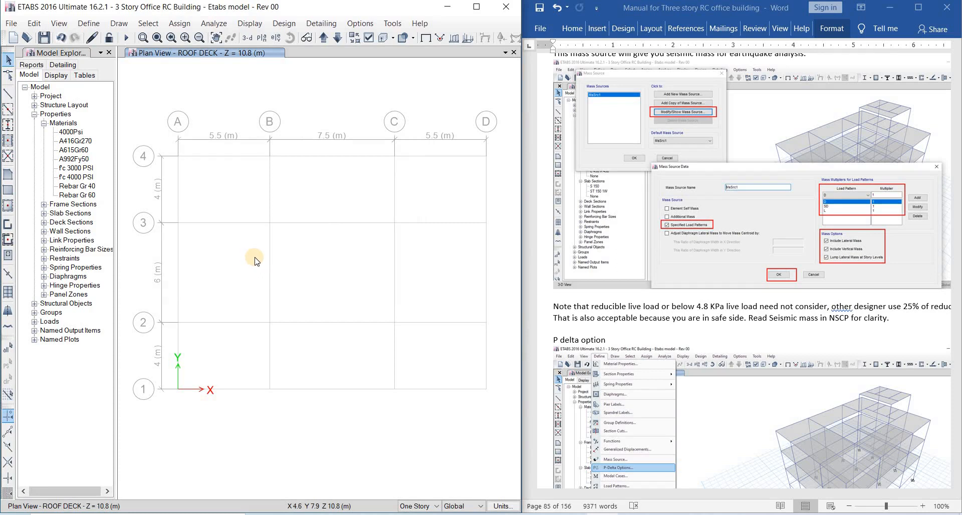
# Step: Consult the manual's P-Delta section and set the preset P-Delta automation method to Iterative - Based on Loads
pyautogui.click(690, 272)
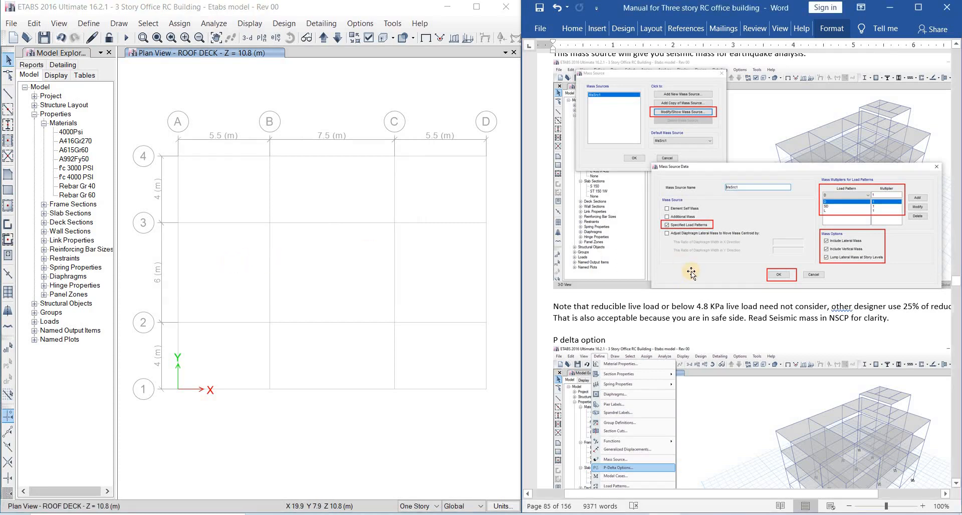
pyautogui.scroll(-20, 691, 272)
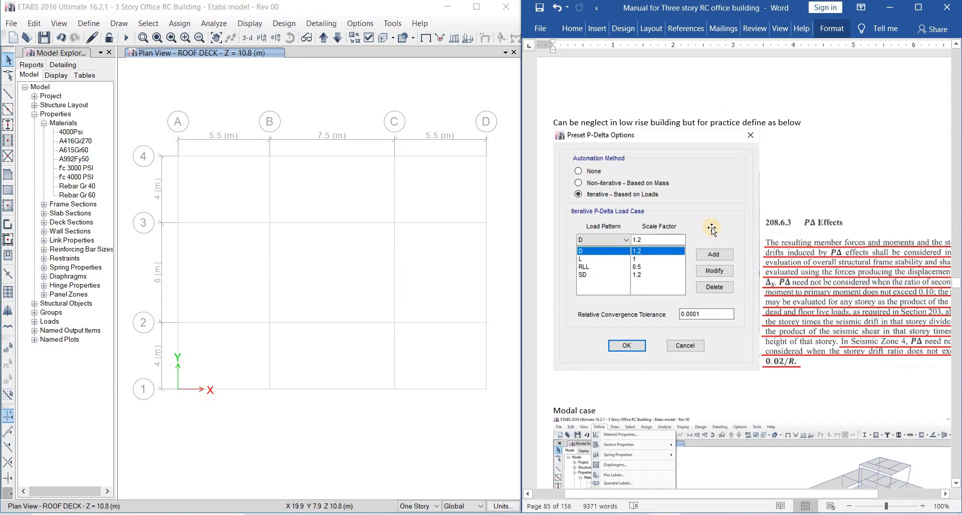
pyautogui.scroll(-3, 710, 230)
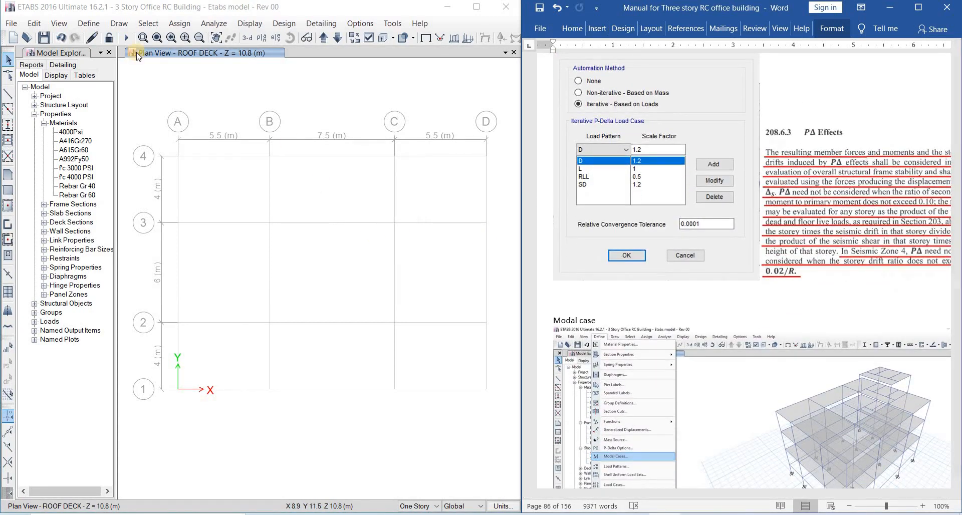
pyautogui.click(136, 52)
pyautogui.click(88, 23)
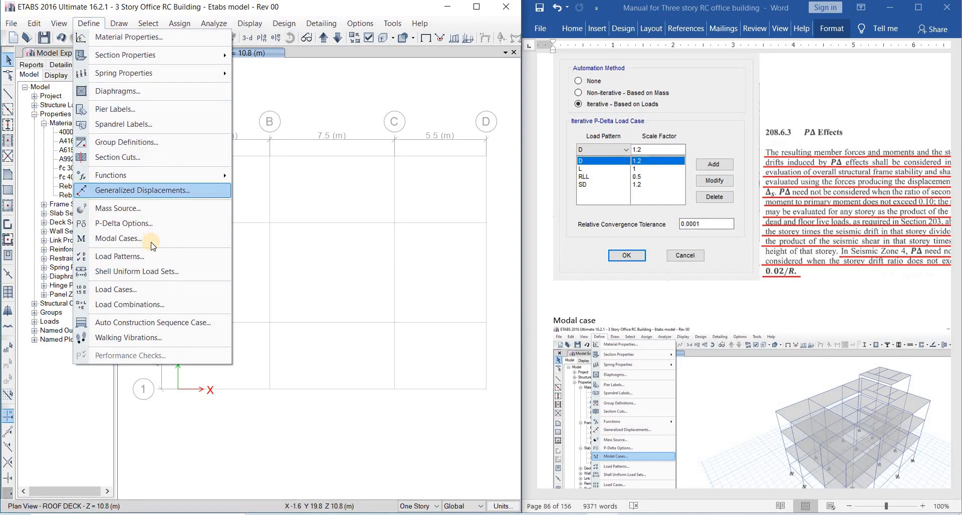
pyautogui.click(150, 224)
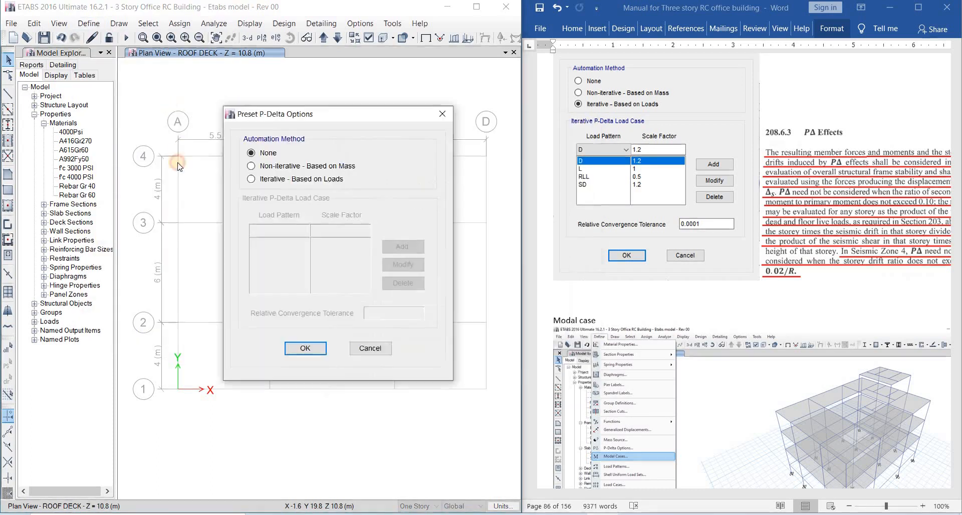
pyautogui.click(212, 173)
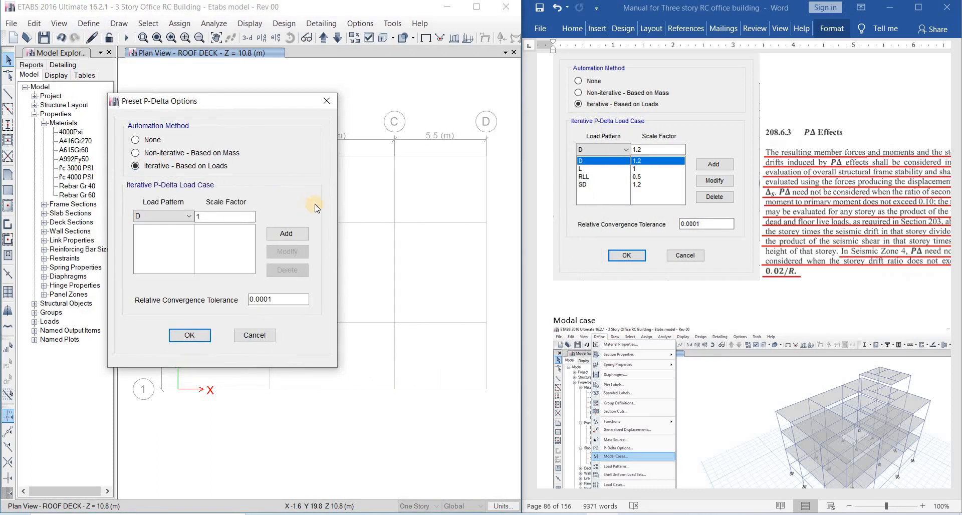
# Step: Add load patterns D and SD to the iterative P-Delta load case, each with a scale factor of 1.2
pyautogui.click(220, 217)
pyautogui.write('.2')
pyautogui.click(287, 233)
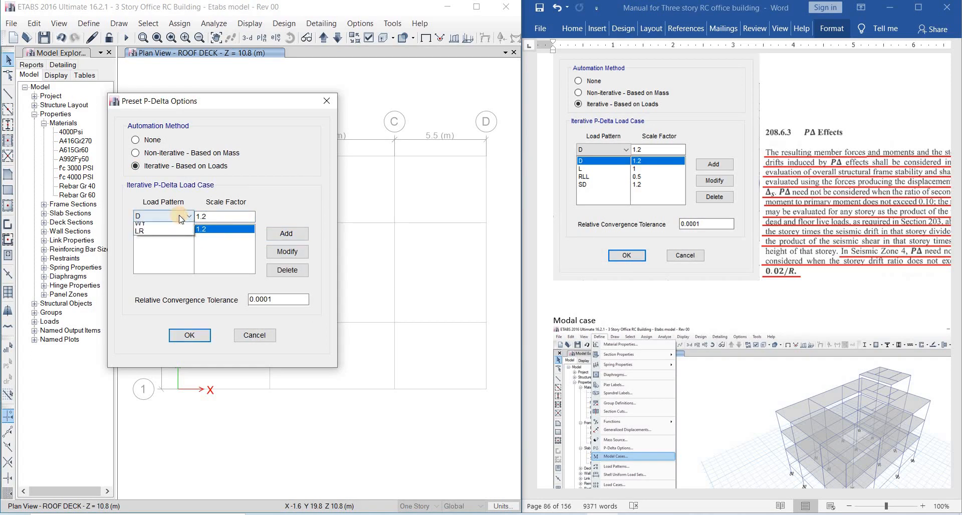
pyautogui.click(179, 215)
pyautogui.click(182, 233)
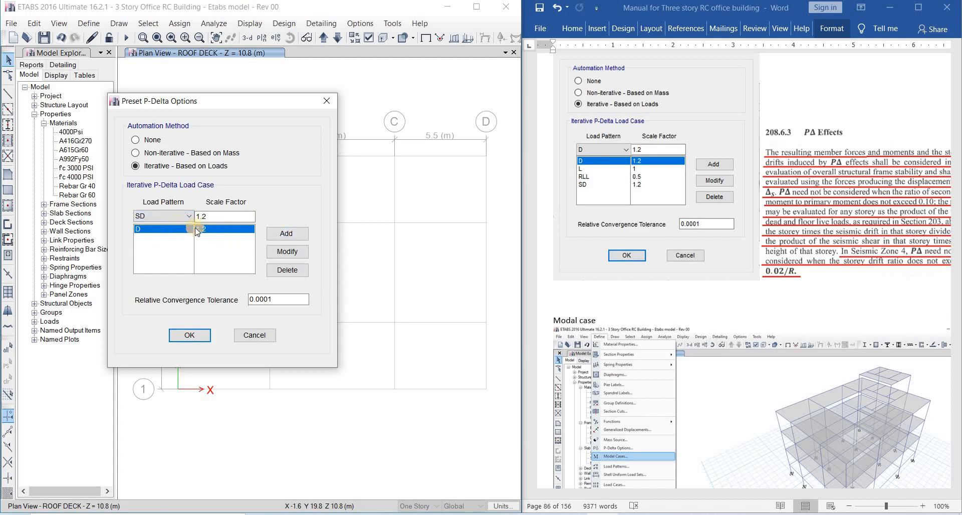
pyautogui.click(284, 234)
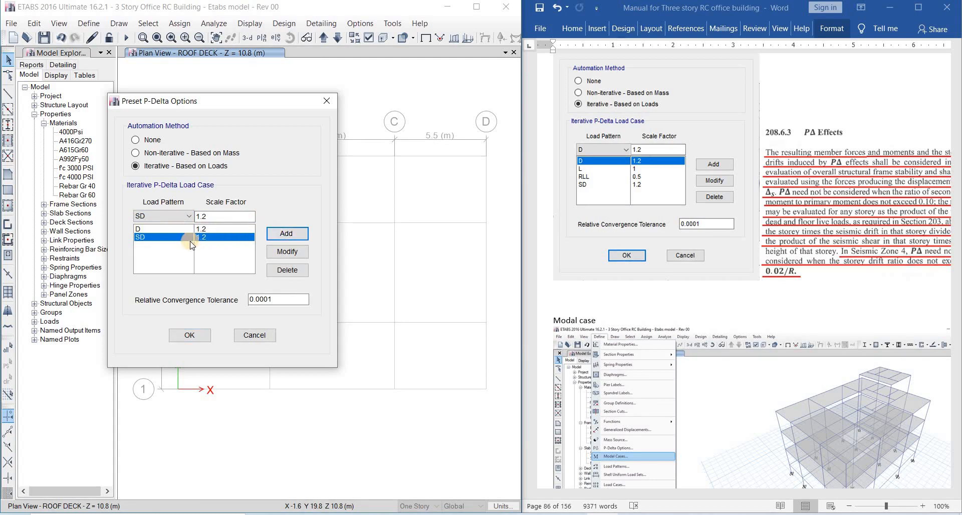
# Step: Add L with scale factor 1 and RLL with 0.5 to the P-Delta load case, and accept the P-Delta options
pyautogui.click(167, 216)
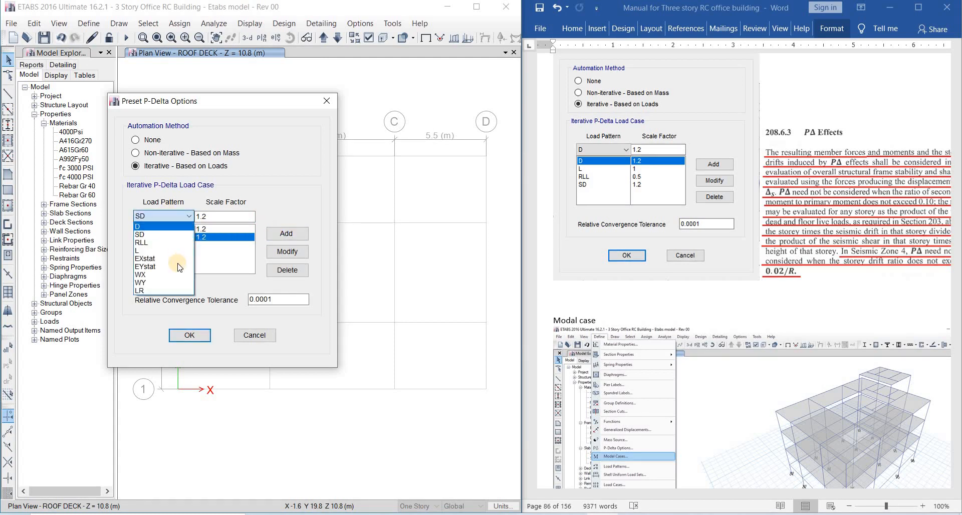
pyautogui.click(175, 250)
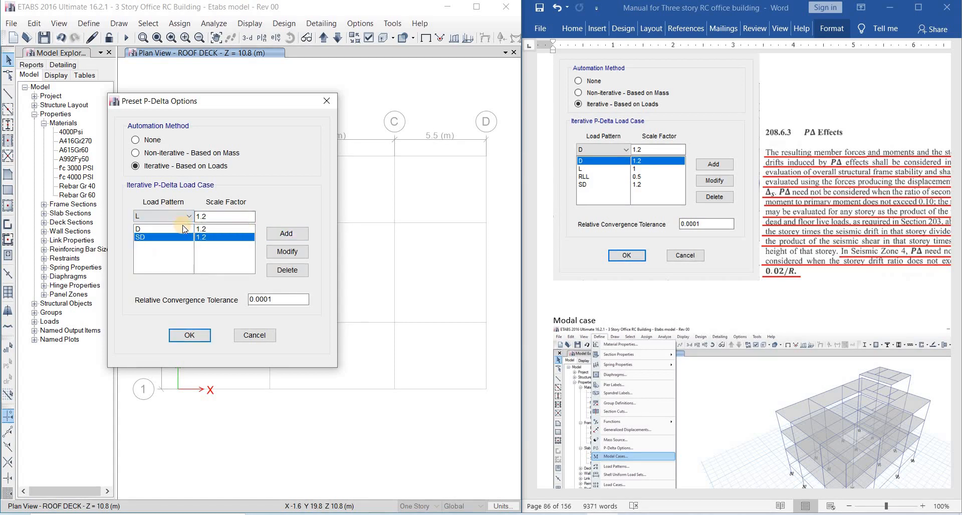
pyautogui.write('1')
pyautogui.click(283, 233)
pyautogui.click(168, 216)
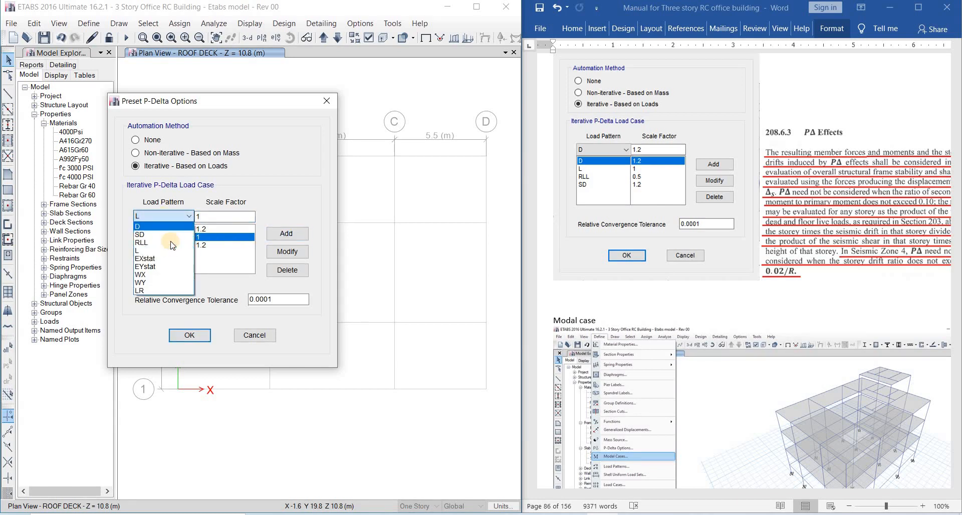
pyautogui.click(173, 242)
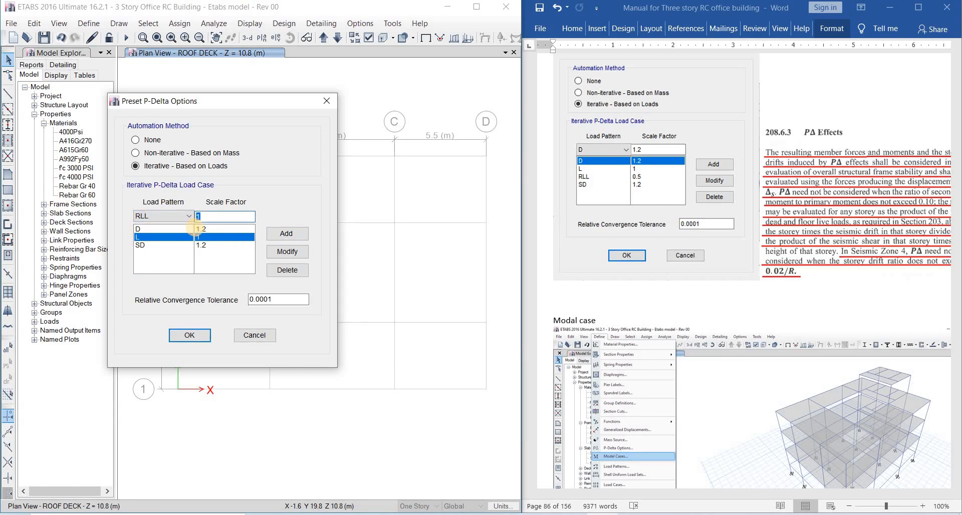
pyautogui.write('0.5')
pyautogui.click(284, 234)
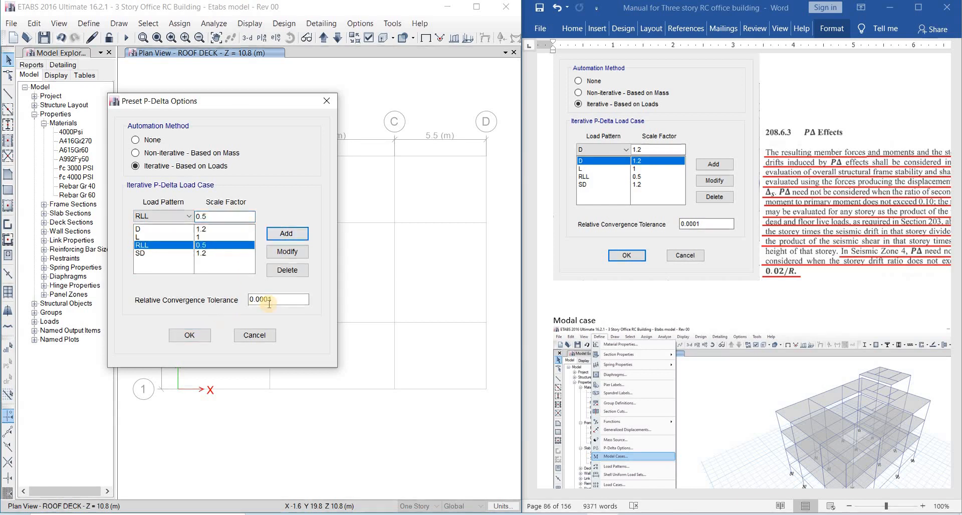
pyautogui.click(252, 333)
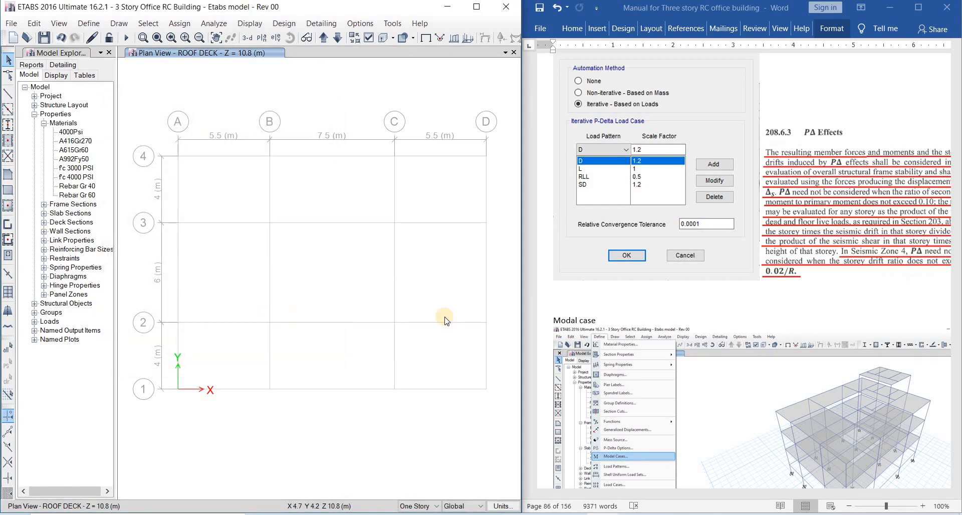
# Step: Consult the manual's modal case section and change the existing Modal case's subtype to Ritz
pyautogui.scroll(-5, 671, 256)
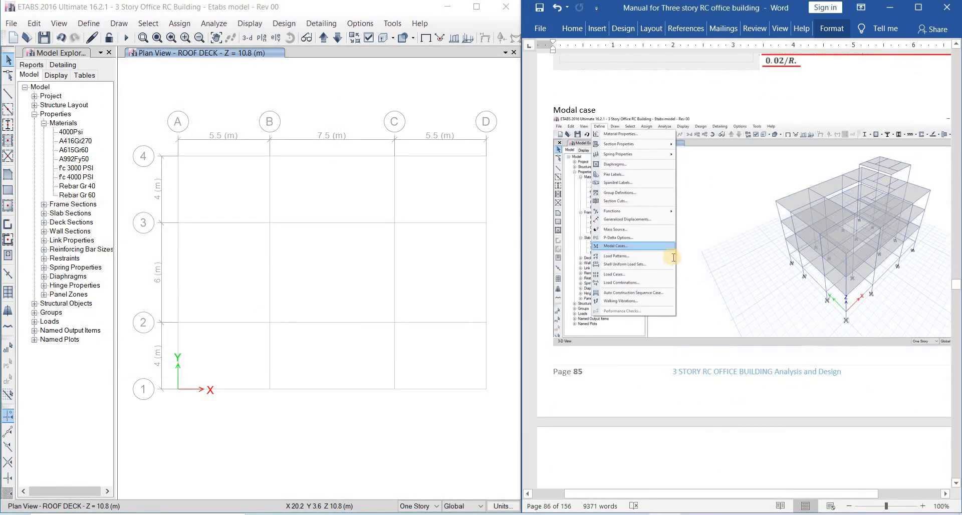
pyautogui.scroll(-8, 671, 257)
pyautogui.click(695, 264)
pyautogui.scroll(-2, 696, 265)
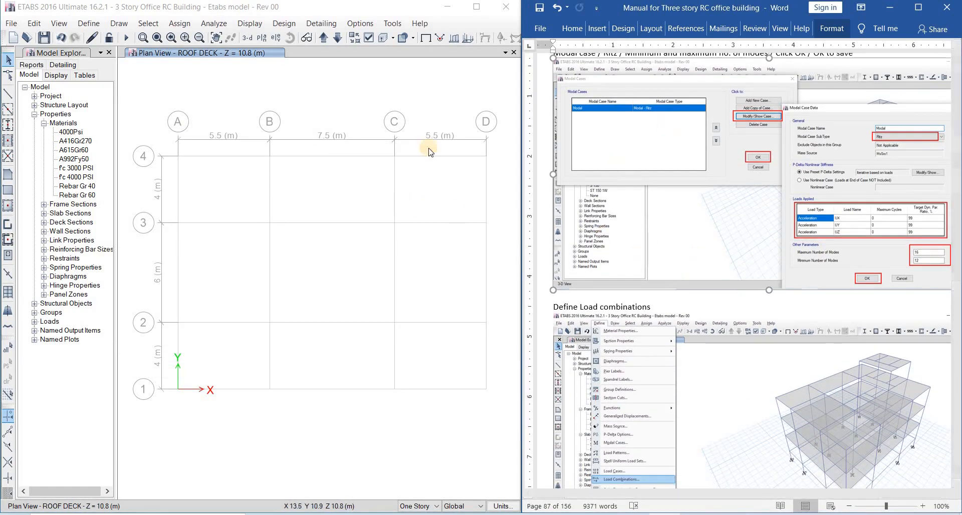
pyautogui.click(258, 154)
pyautogui.click(88, 23)
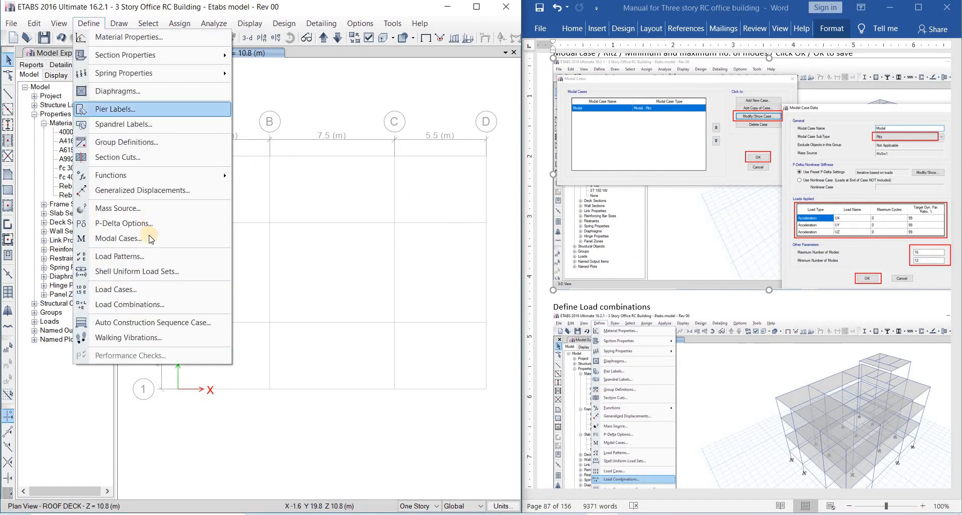
pyautogui.click(155, 236)
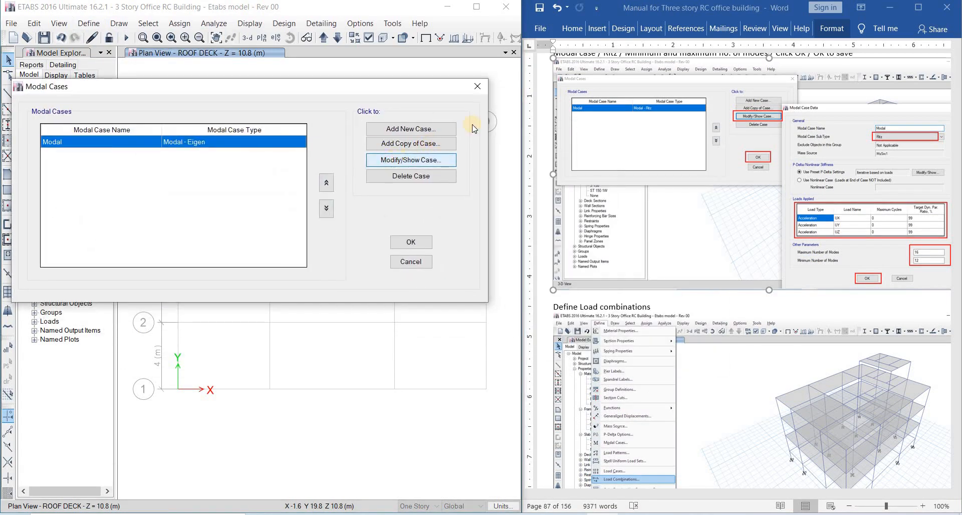
pyautogui.moveTo(521, 37); pyautogui.dragTo(309, 24)
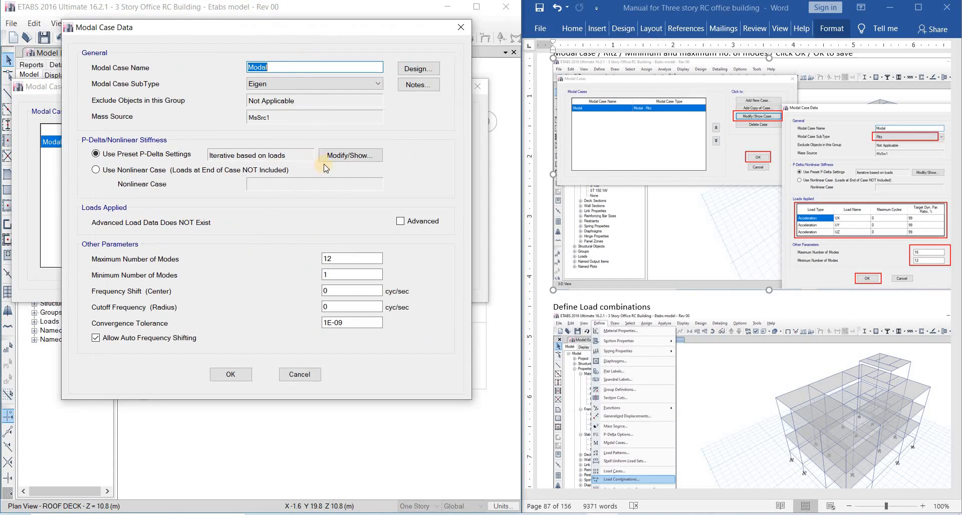
pyautogui.click(313, 84)
pyautogui.click(303, 99)
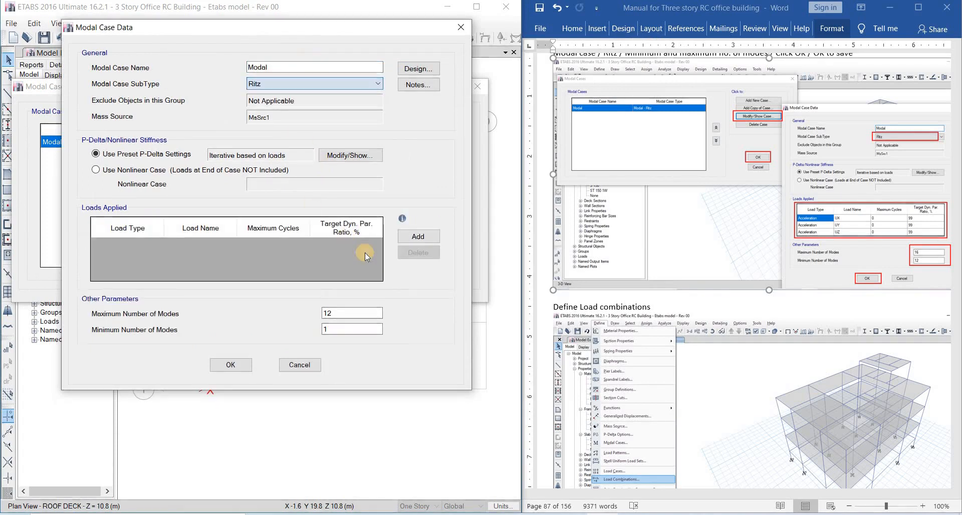
# Step: Add three applied loads to the modal case and set the first one to Acceleration UX
pyautogui.click(419, 236)
pyautogui.click(419, 236)
pyautogui.click(419, 236)
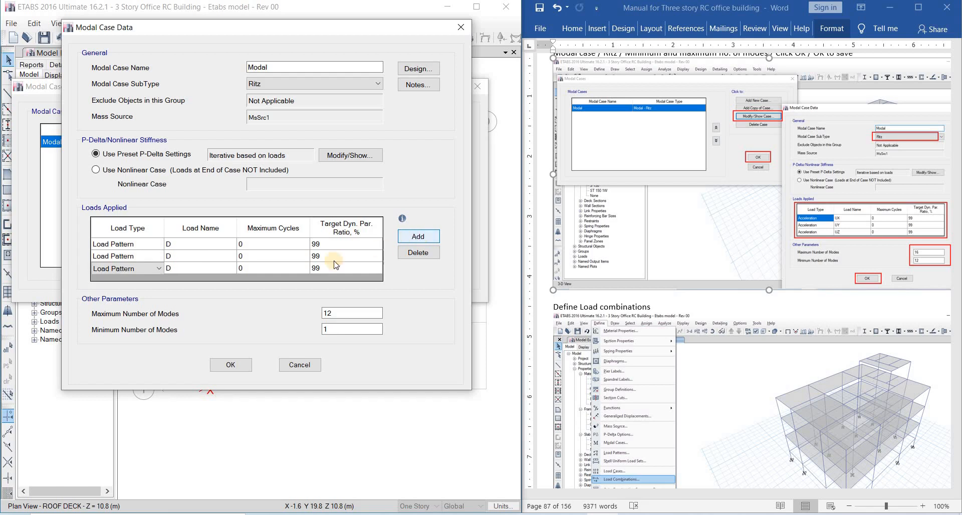
pyautogui.click(146, 245)
pyautogui.click(149, 246)
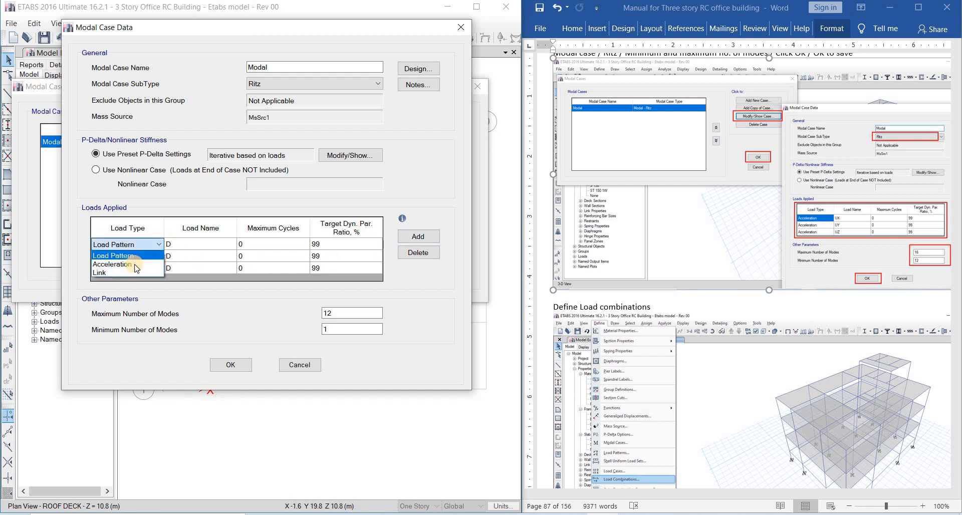
pyautogui.click(151, 263)
# Step: Set the modal case's second applied load to Acceleration UY
pyautogui.click(150, 257)
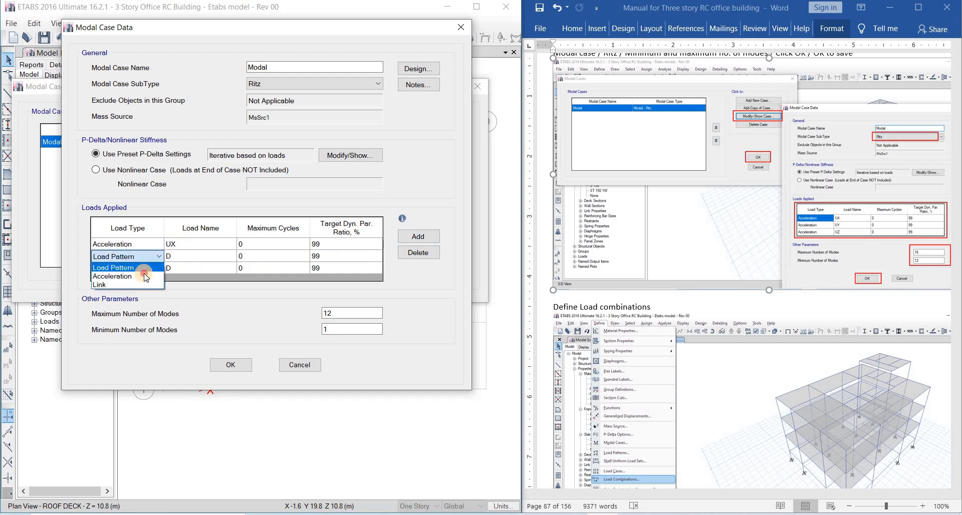
pyautogui.click(145, 274)
pyautogui.click(190, 256)
pyautogui.click(192, 257)
pyautogui.click(194, 276)
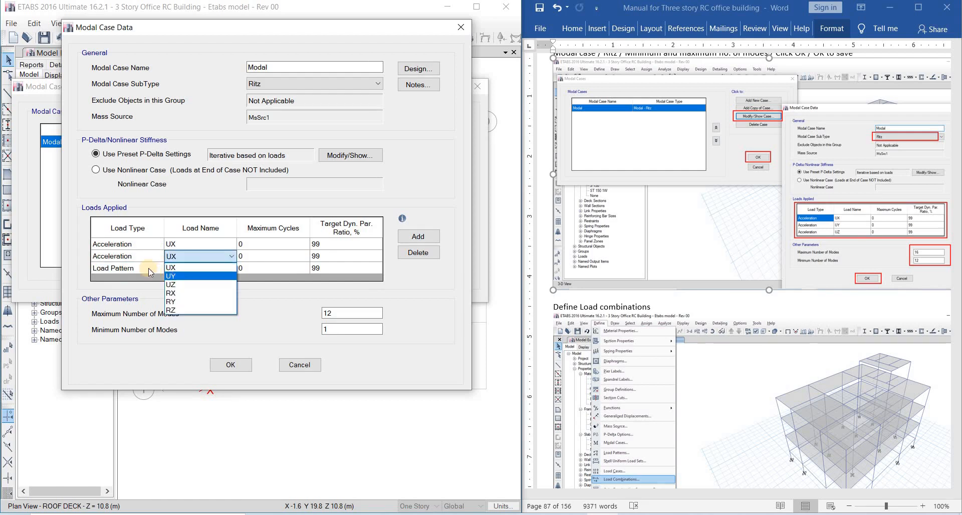
# Step: Set the modal case's third applied load to Acceleration UZ
pyautogui.click(149, 268)
pyautogui.click(148, 268)
pyautogui.click(180, 278)
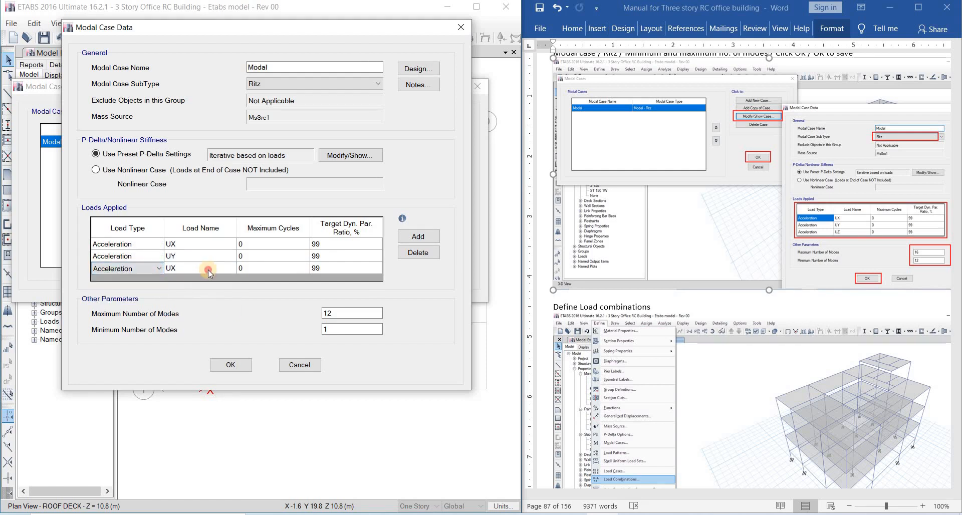
pyautogui.click(208, 269)
pyautogui.click(212, 269)
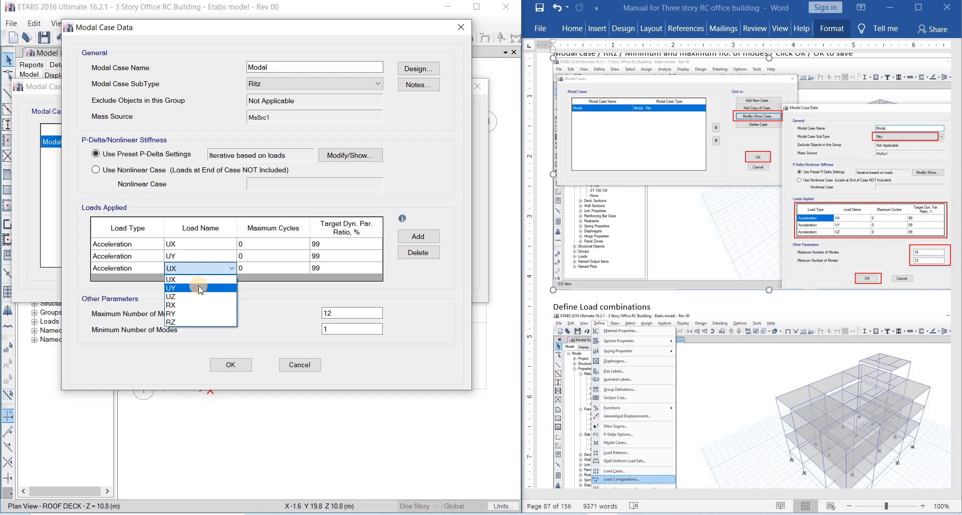
pyautogui.click(196, 297)
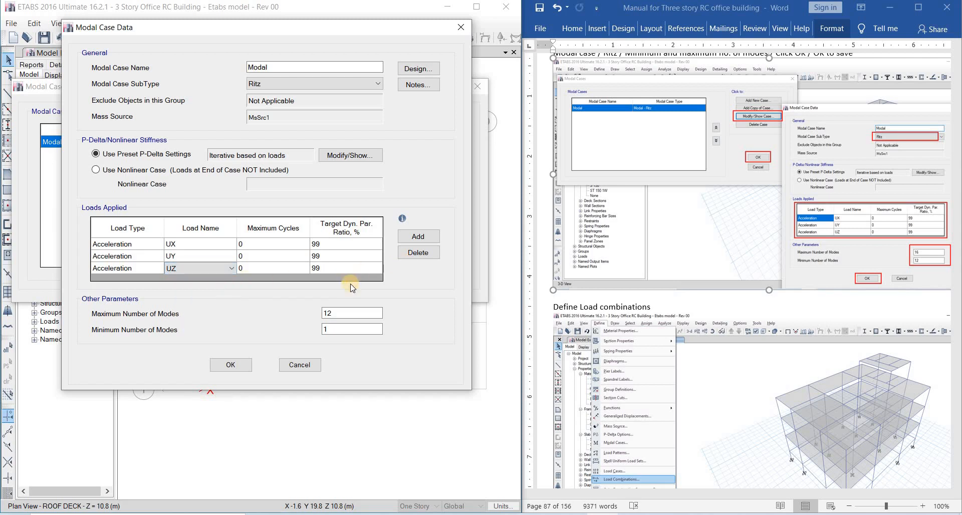
# Step: Set the modal case's maximum number of modes to 16 and minimum to 12, and accept the modal case definitions
pyautogui.click(335, 329)
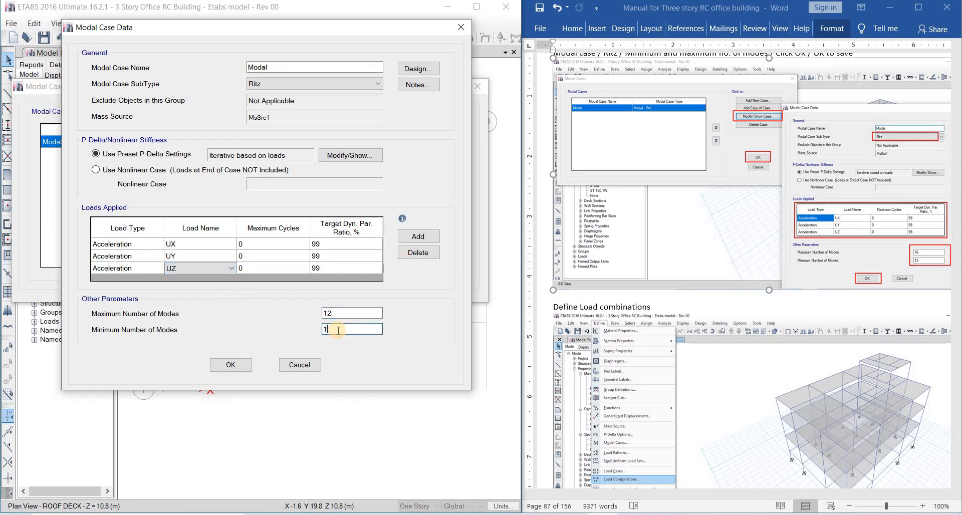
pyautogui.write('1')
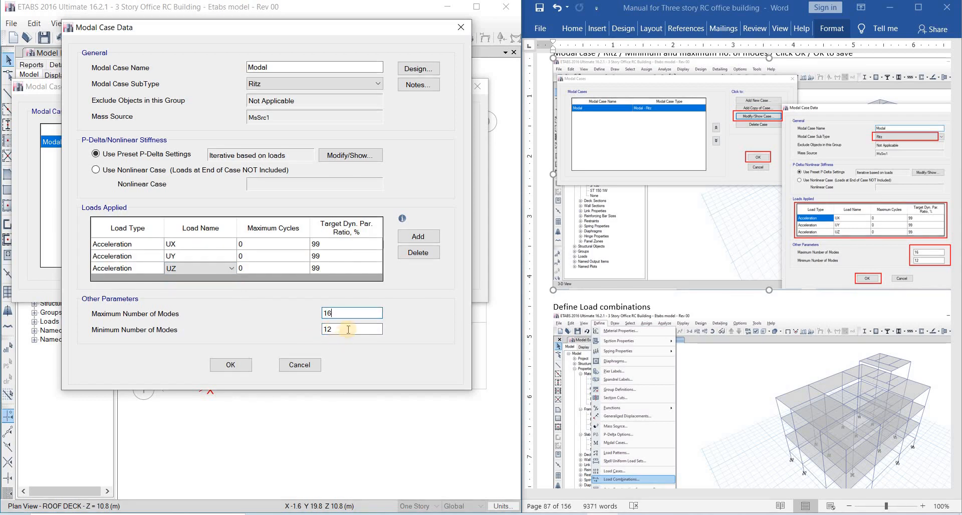
pyautogui.click(239, 364)
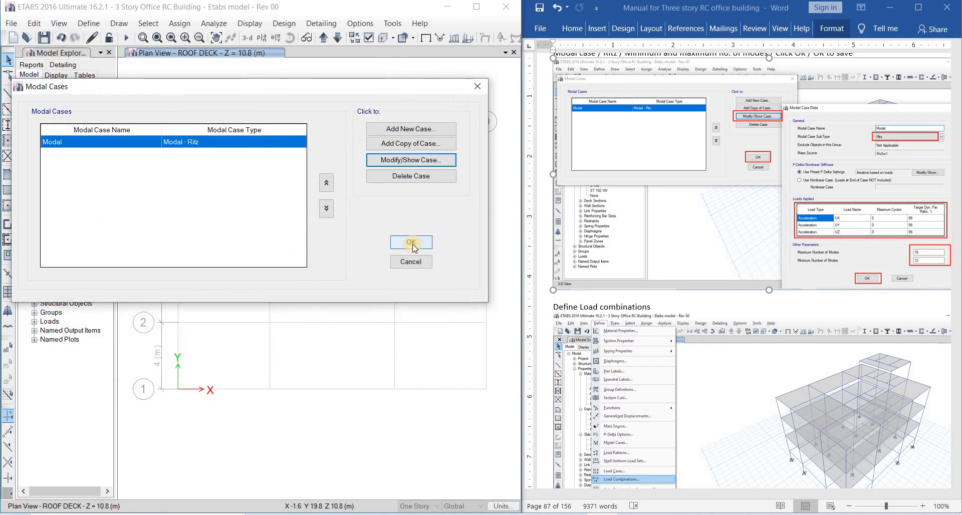
pyautogui.click(401, 243)
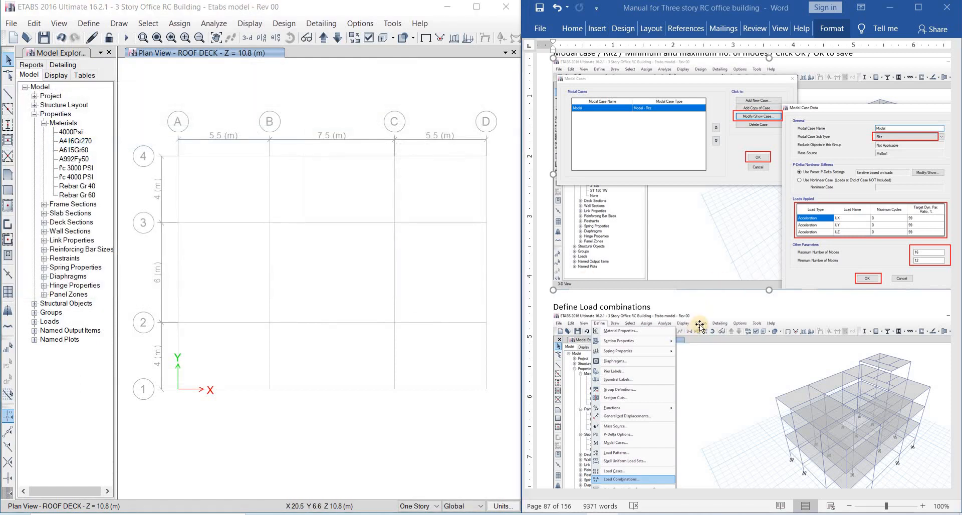
# Step: Read the manual's load combination pages, including the U1 and U5 inputs, and skim ahead through the snap option and column drawing sections
pyautogui.scroll(-5, 647, 284)
pyautogui.click(647, 285)
pyautogui.click(318, 282)
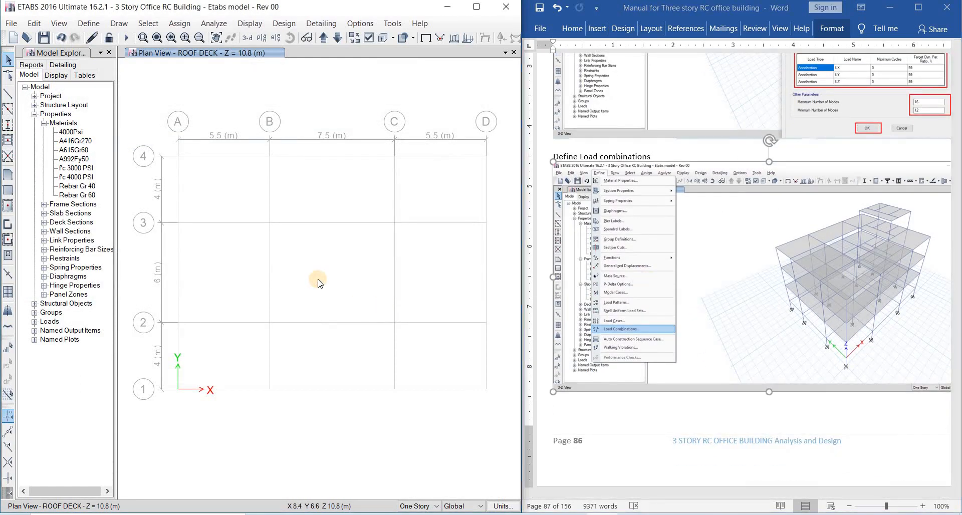
pyautogui.click(645, 256)
pyautogui.scroll(5, 645, 258)
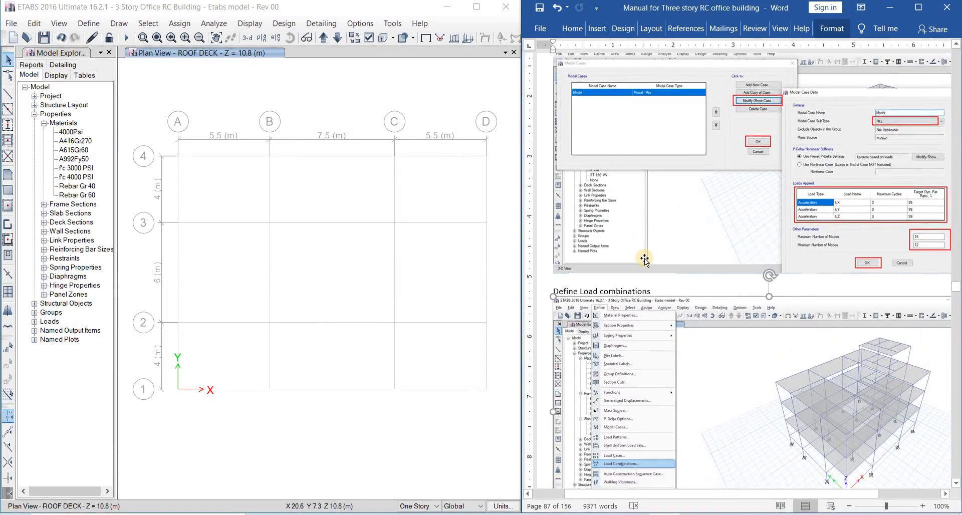
pyautogui.scroll(-6, 644, 258)
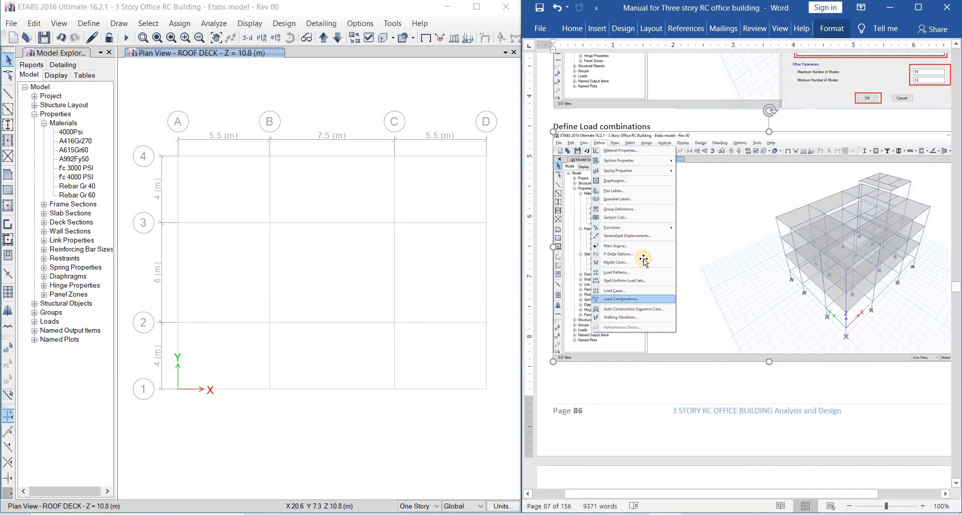
pyautogui.click(323, 266)
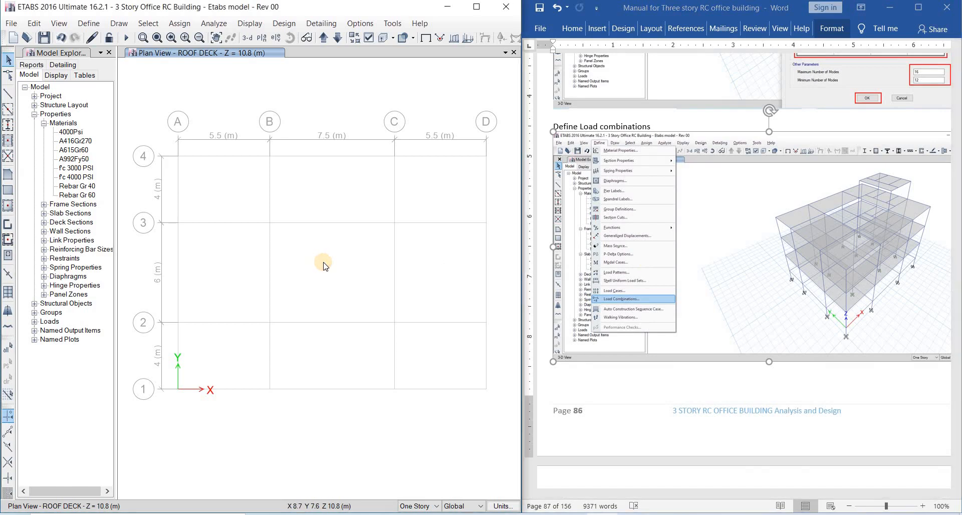
pyautogui.click(659, 264)
pyautogui.scroll(-6, 663, 305)
pyautogui.scroll(-10, 663, 305)
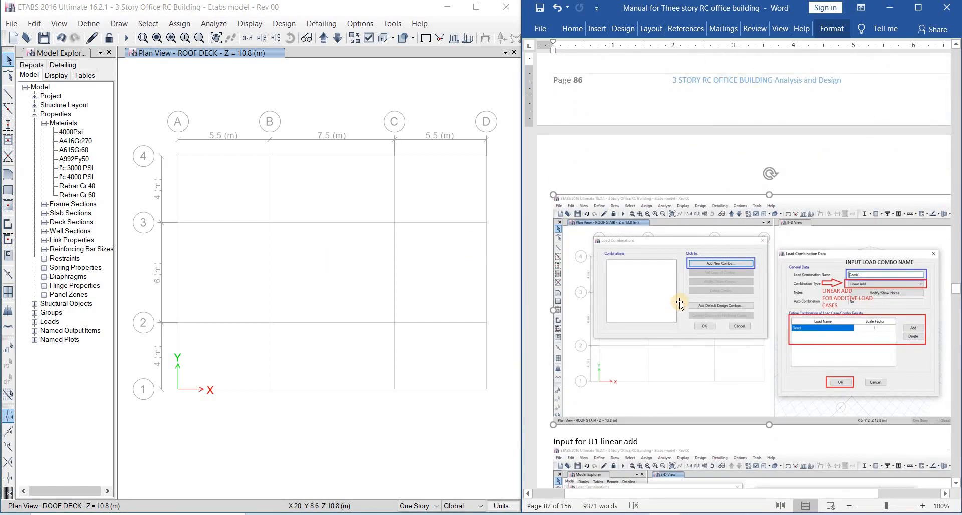
pyautogui.scroll(-15, 683, 293)
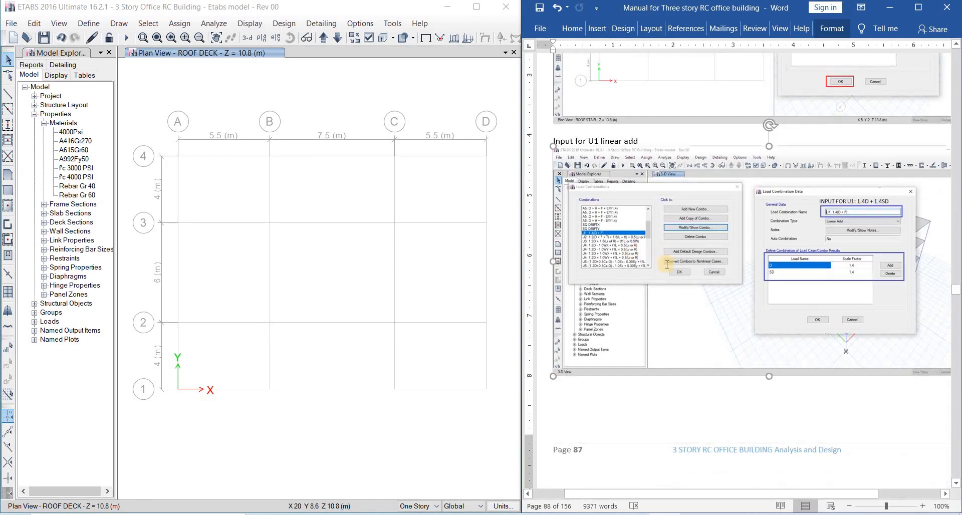
pyautogui.scroll(-20, 672, 306)
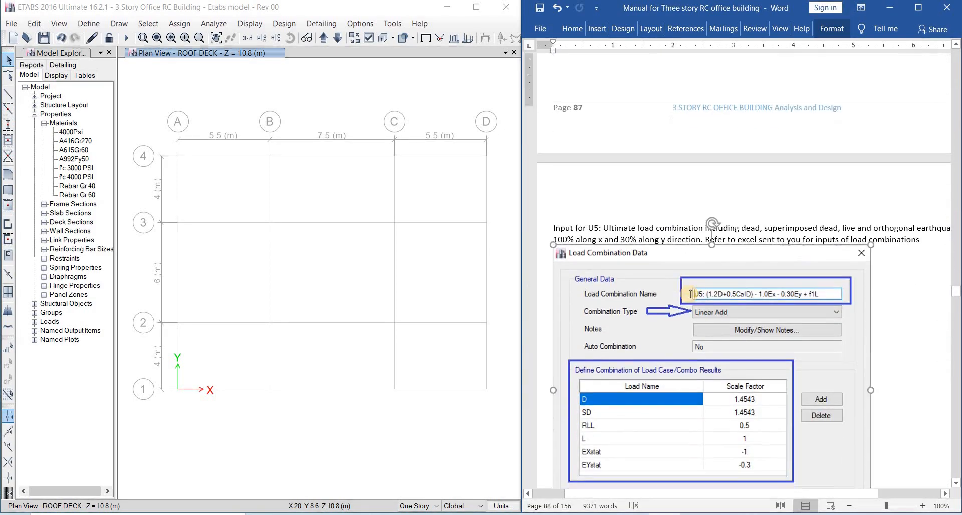
pyautogui.scroll(-15, 744, 271)
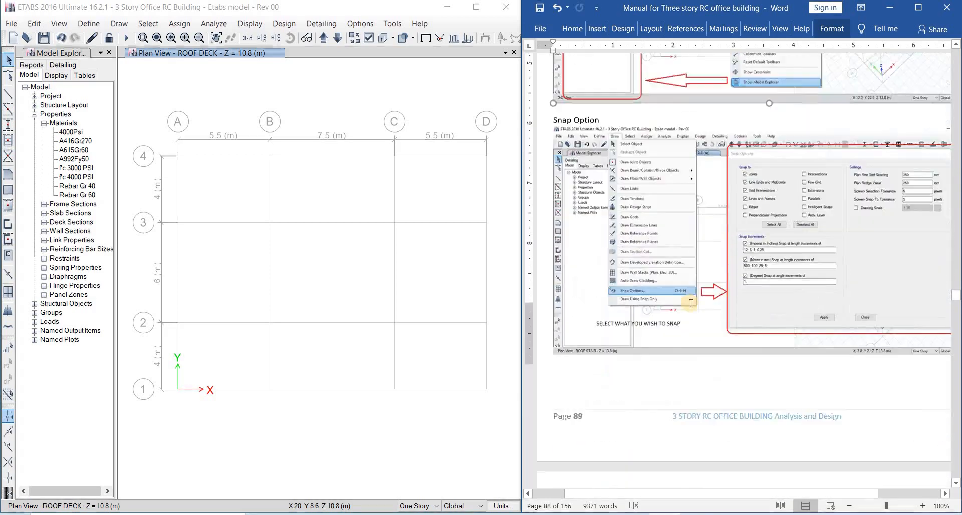
pyautogui.click(672, 320)
pyautogui.scroll(-10, 677, 318)
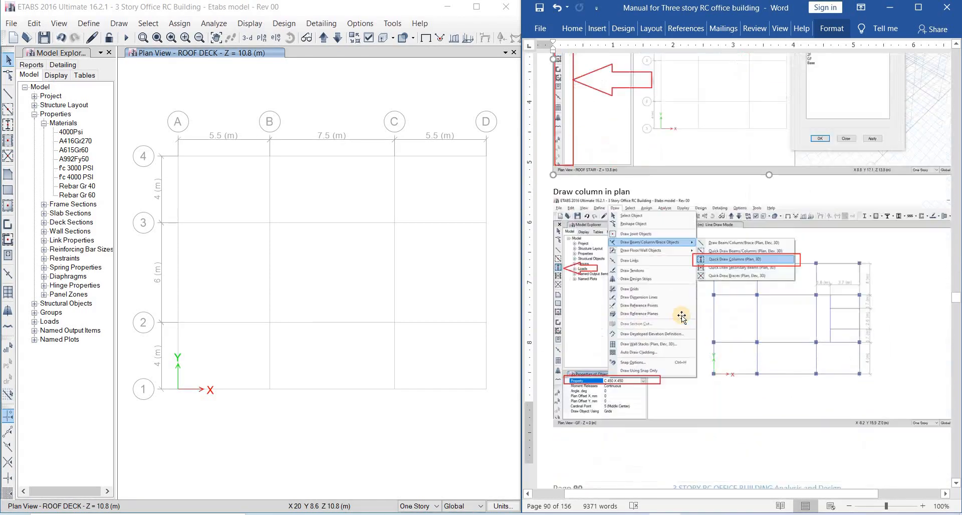
pyautogui.scroll(12, 687, 315)
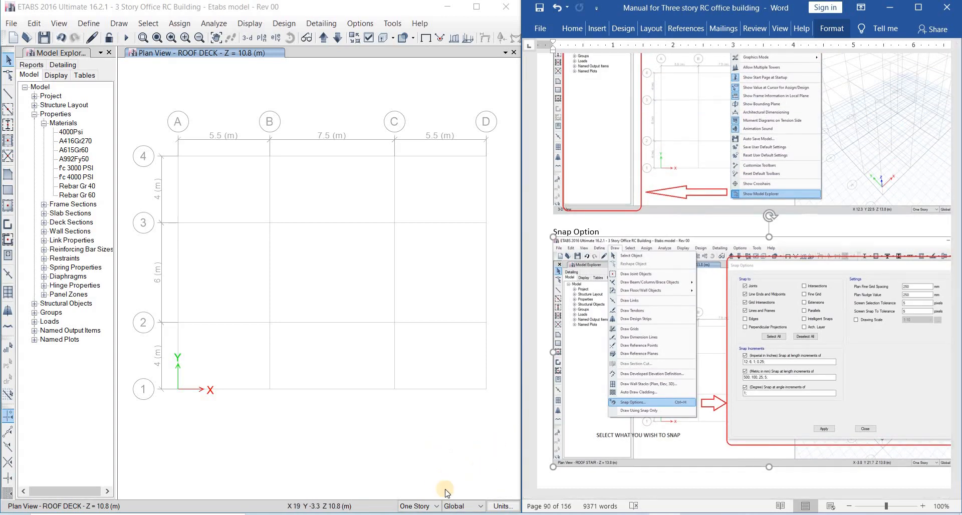
# Step: In File Explorer, open the Load combination Rev 00 workbook from the desktop folder 3 Story - Manual, Model & Excel - 2021, subfolder ANALYSIS EXCEL
pyautogui.moveTo(353, 514)
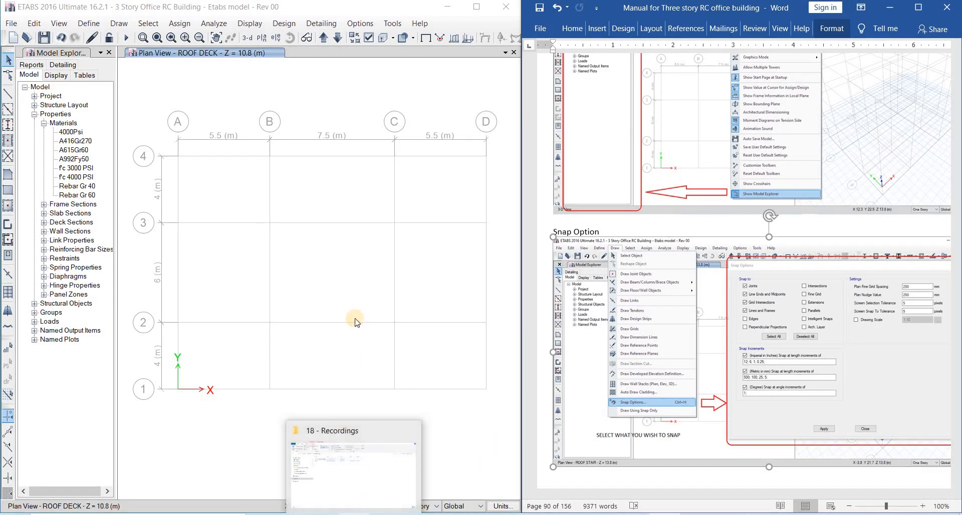
pyautogui.click(355, 457)
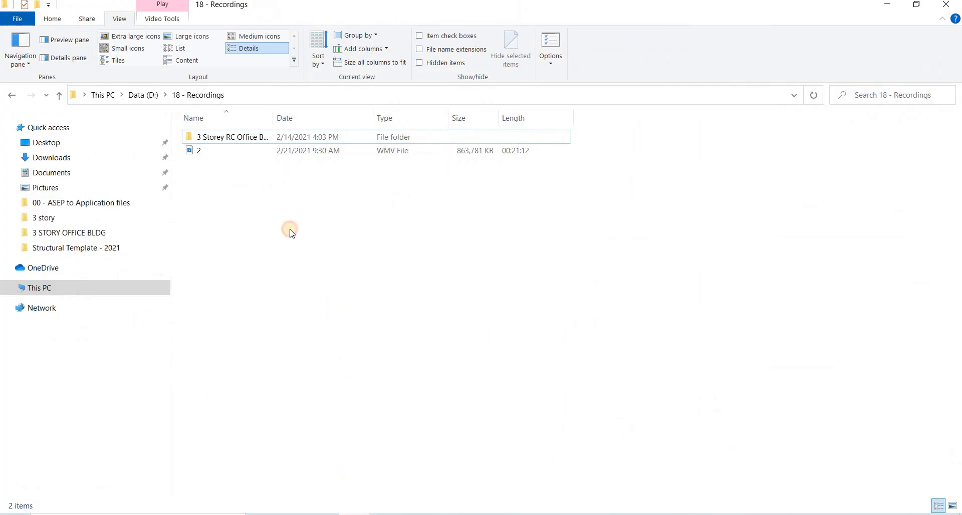
pyautogui.click(63, 145)
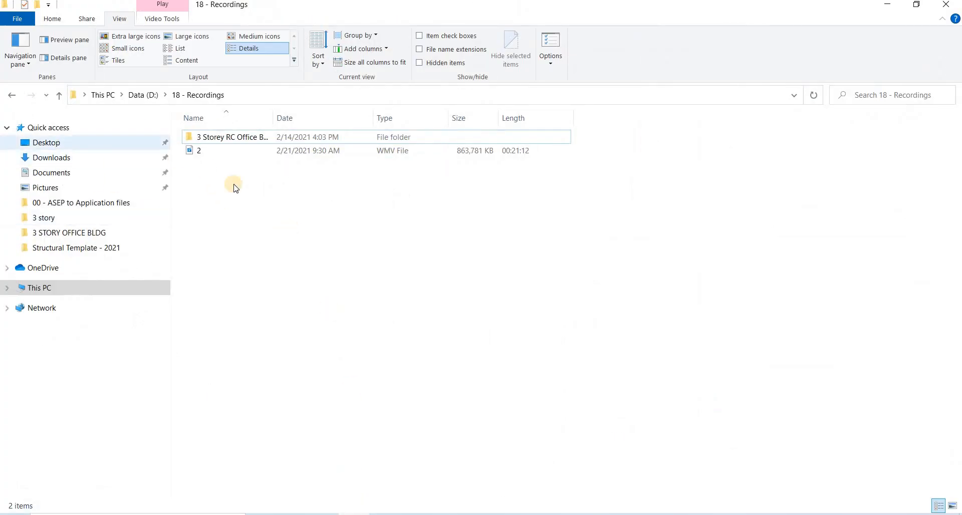
pyautogui.click(254, 141)
pyautogui.doubleClick(254, 141)
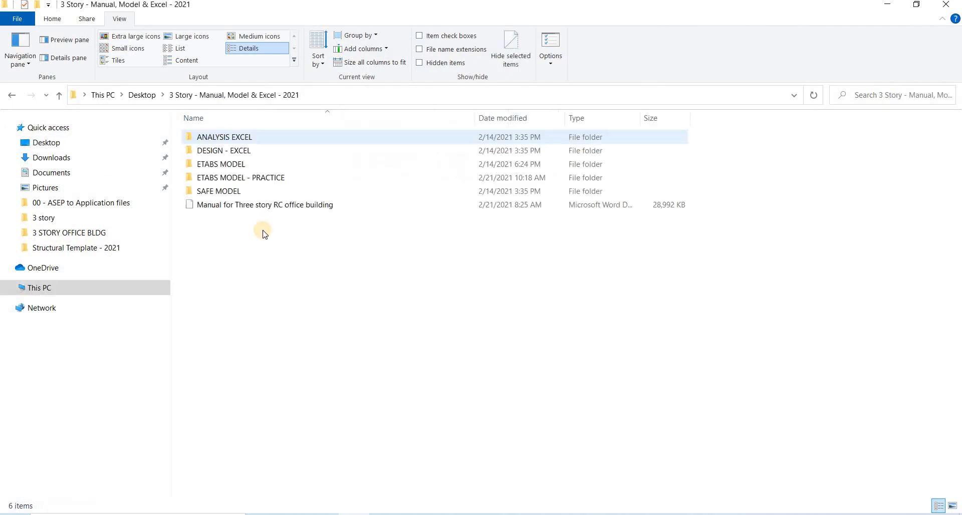
pyautogui.click(271, 138)
pyautogui.doubleClick(271, 138)
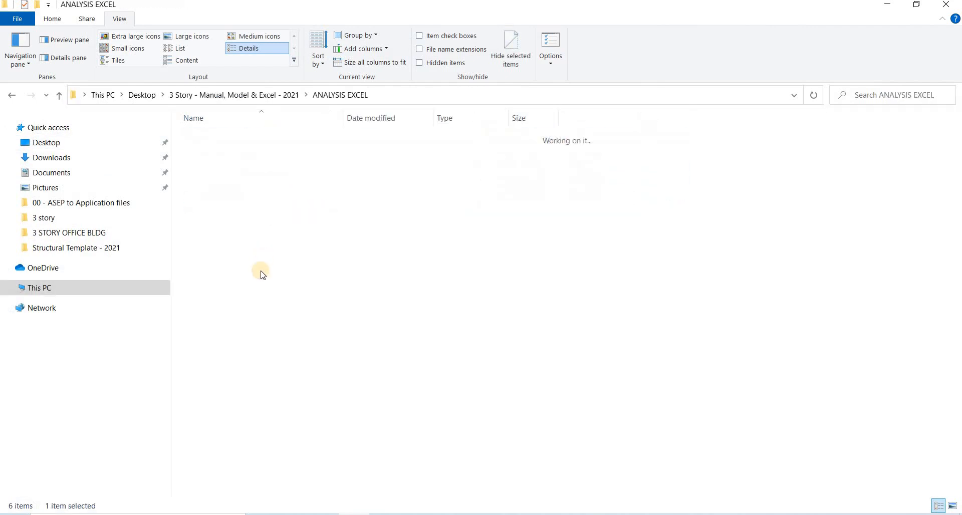
pyautogui.click(238, 232)
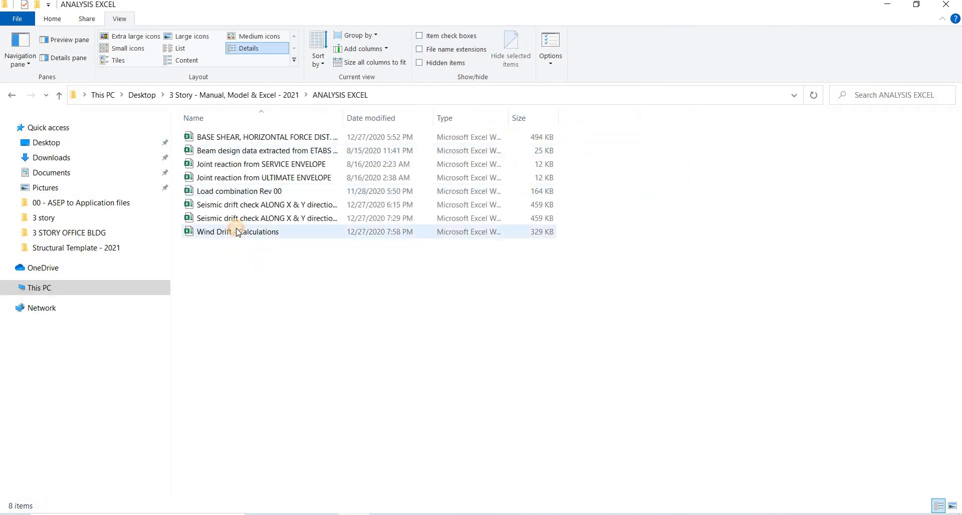
pyautogui.click(254, 191)
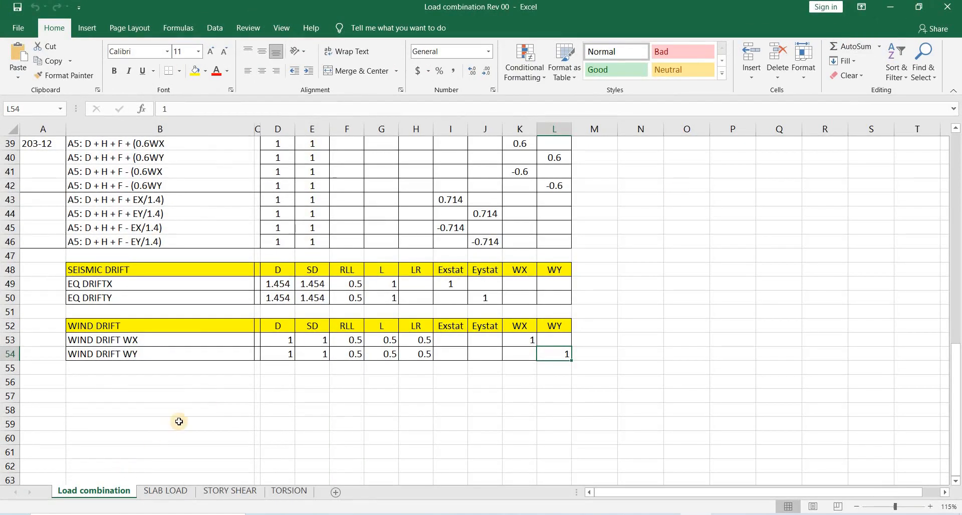
# Step: Show the workbook's basic strength design combinations and arrange the workbook side by side with the ETABS model
pyautogui.scroll(13, 181, 421)
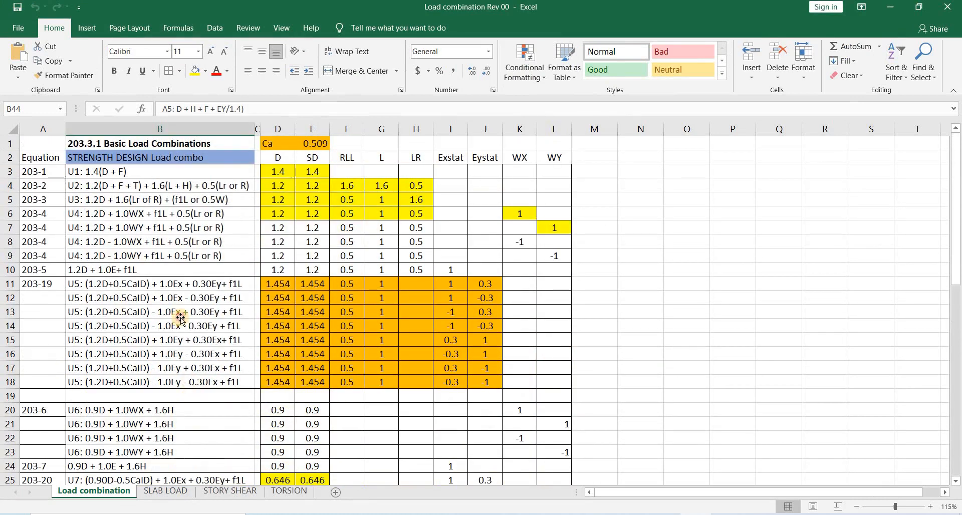
pyautogui.click(189, 325)
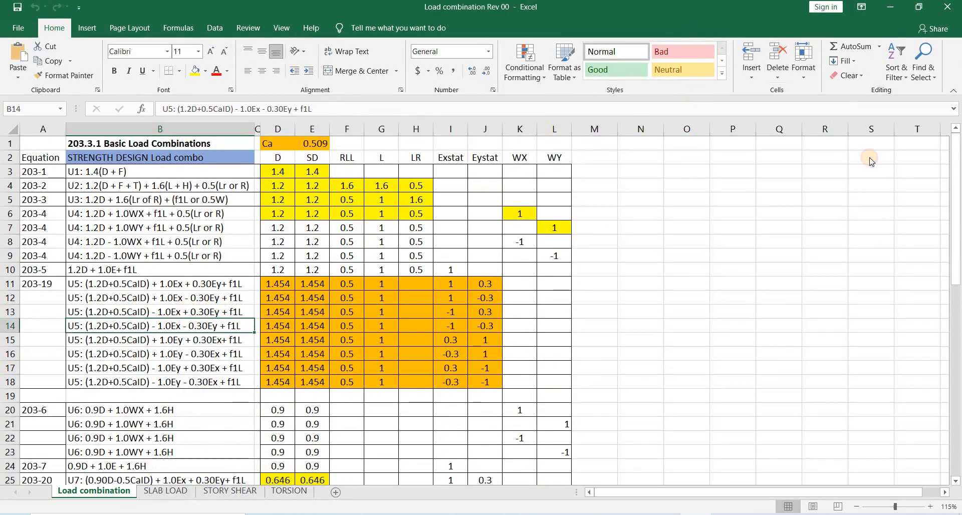
pyautogui.press('super+Right')
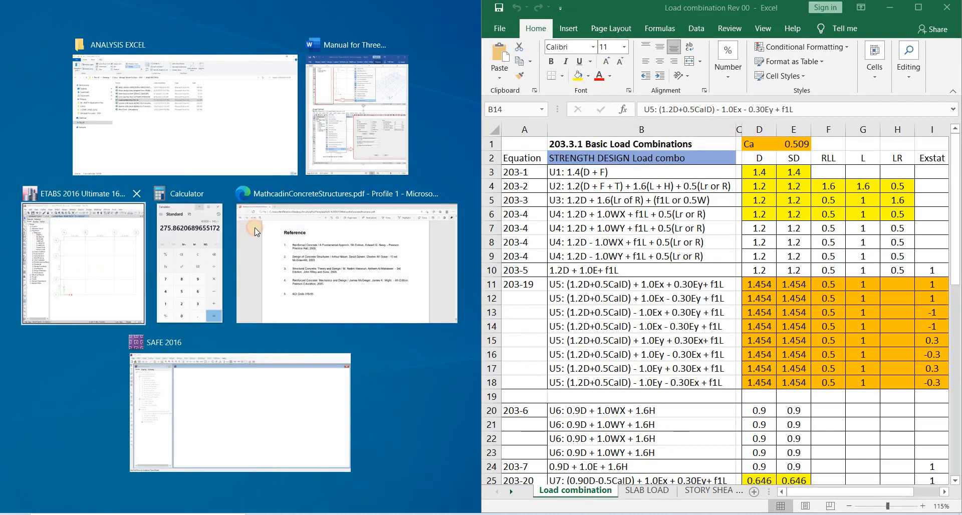
pyautogui.click(85, 275)
# Step: Open the model's load combination definitions and move the dialog clear of the spreadsheet
pyautogui.click(88, 23)
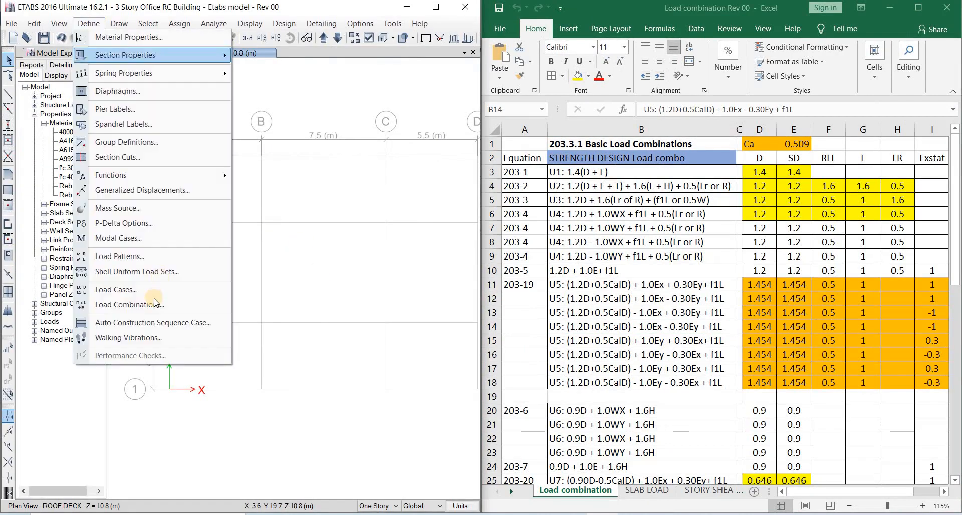
pyautogui.click(157, 303)
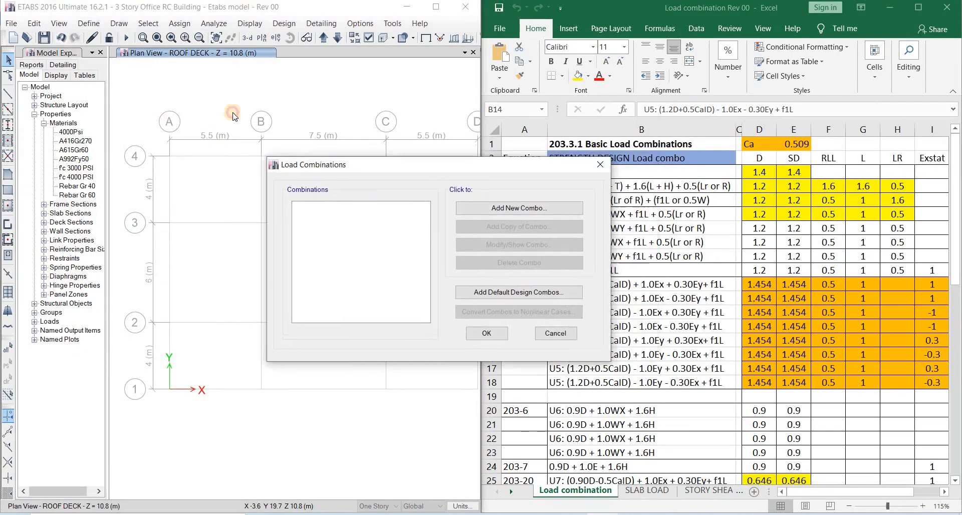
pyautogui.moveTo(205, 118); pyautogui.dragTo(205, 116)
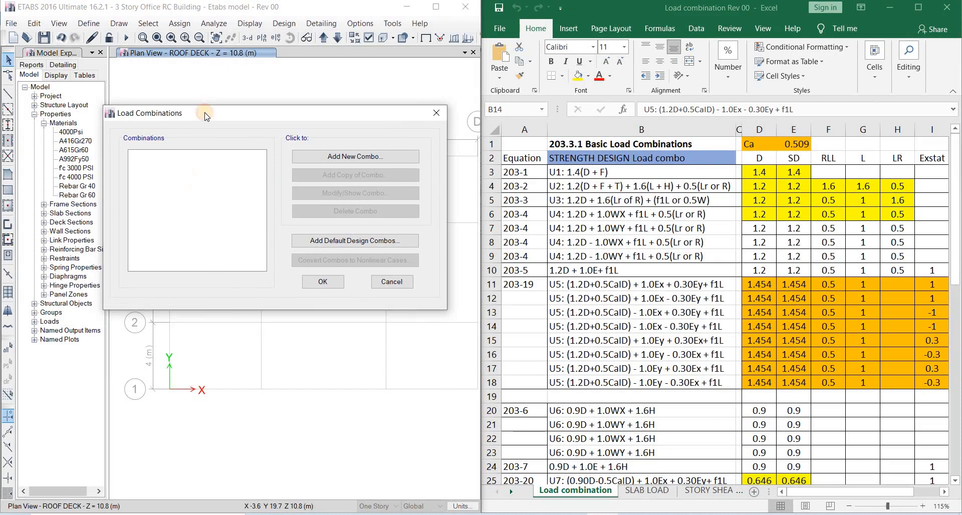
# Step: Examine the load factors for strength combinations U1 to U4 row by row in the load combination sheet
pyautogui.click(570, 179)
pyautogui.click(584, 179)
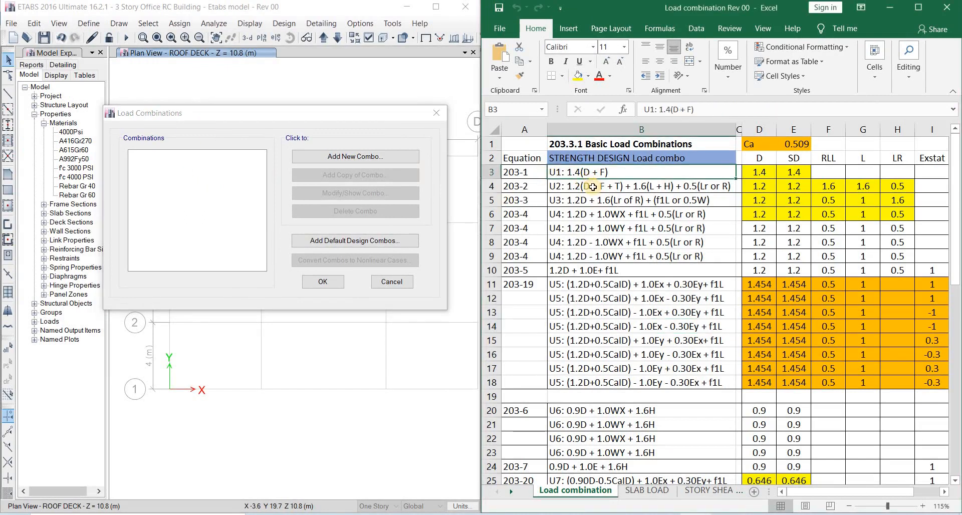
pyautogui.hotkey('shift', 'space')
pyautogui.click(593, 186)
pyautogui.hotkey('shift', 'space')
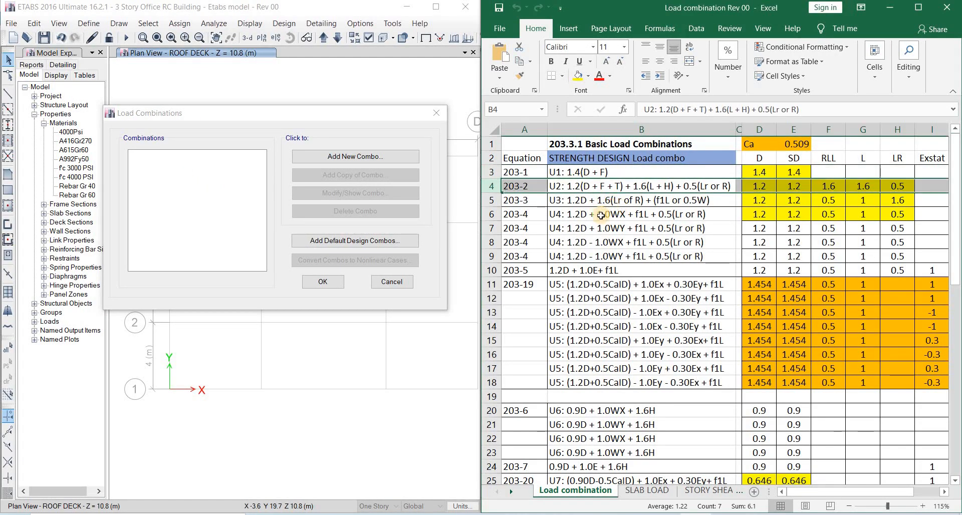
pyautogui.press('Down')
pyautogui.hotkey('shift', 'space')
pyautogui.press('Down')
pyautogui.hotkey('shift', 'space')
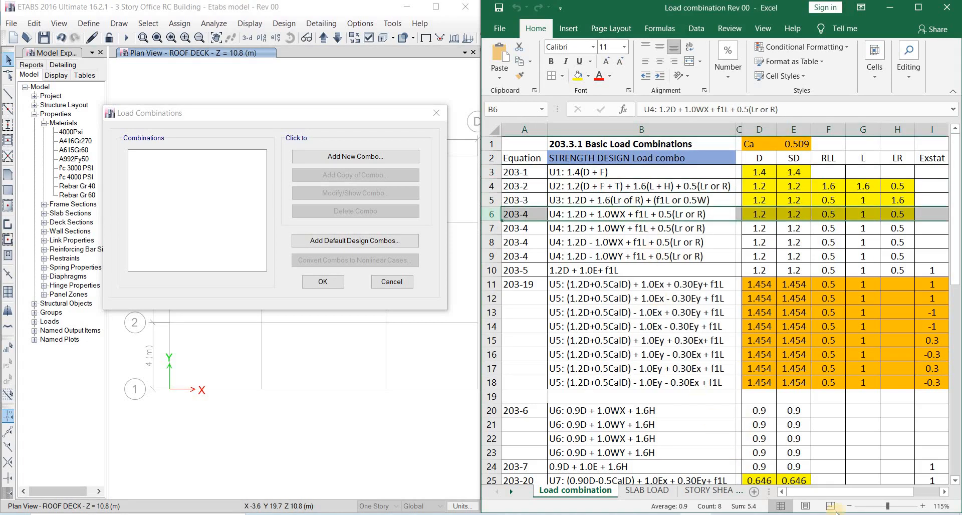
pyautogui.moveTo(839, 493)
pyautogui.mouseDown()
pyautogui.moveTo(849, 489)
pyautogui.moveTo(831, 496)
pyautogui.mouseUp()
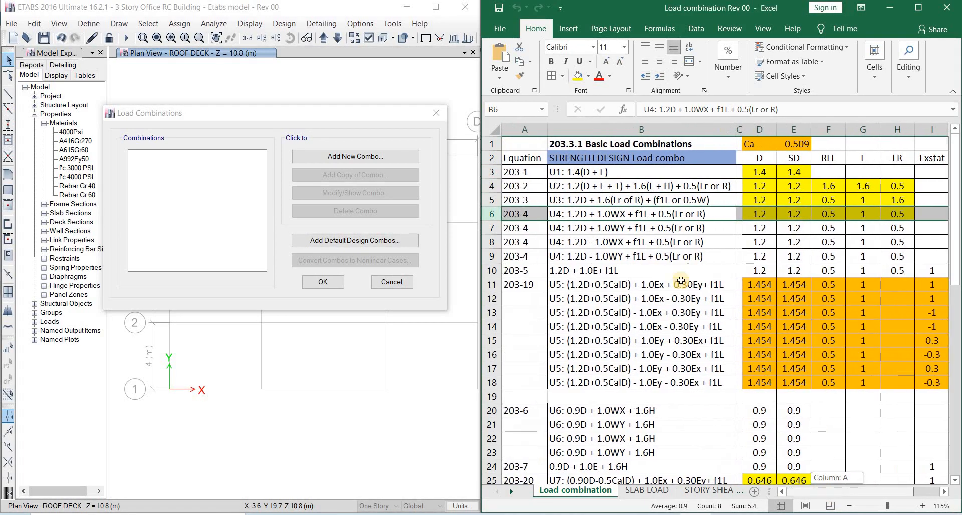
# Step: Create a new load combination named U1 with load case D at a scale factor of 1.4
pyautogui.click(620, 173)
pyautogui.hotkey('shift', 'space')
pyautogui.click(334, 156)
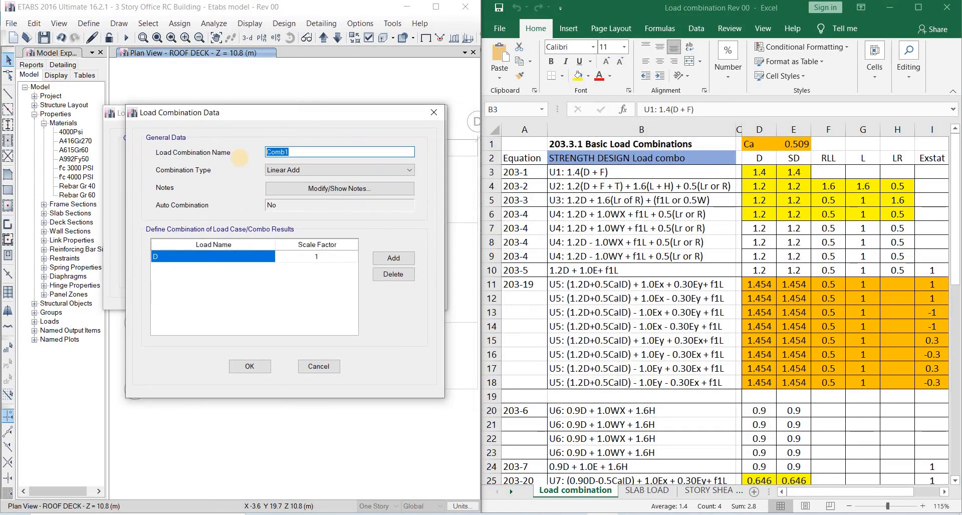
pyautogui.write('U1')
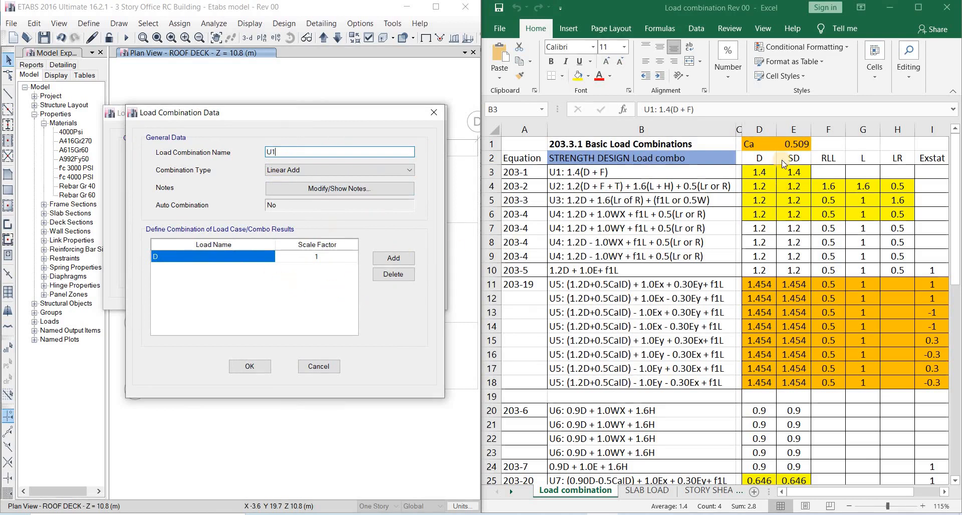
pyautogui.click(764, 172)
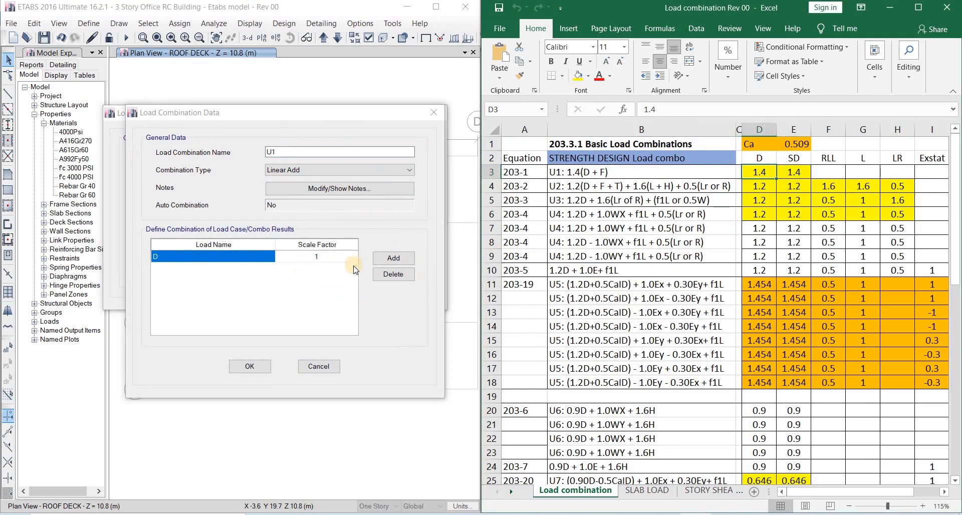
pyautogui.click(332, 258)
pyautogui.click(332, 258)
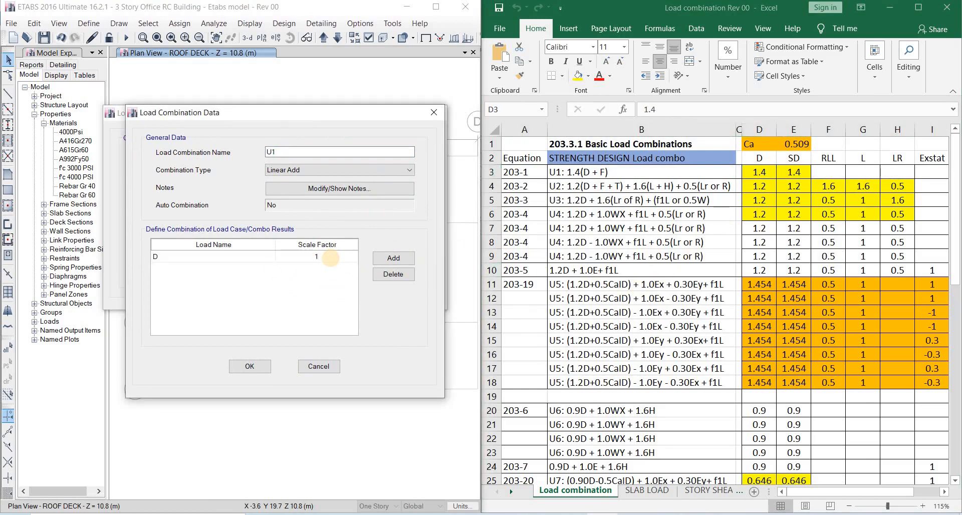
pyautogui.write('.4')
# Step: Add load case SD to combination U1 with a scale factor of 1.4 and accept the combination
pyautogui.click(393, 258)
pyautogui.click(230, 269)
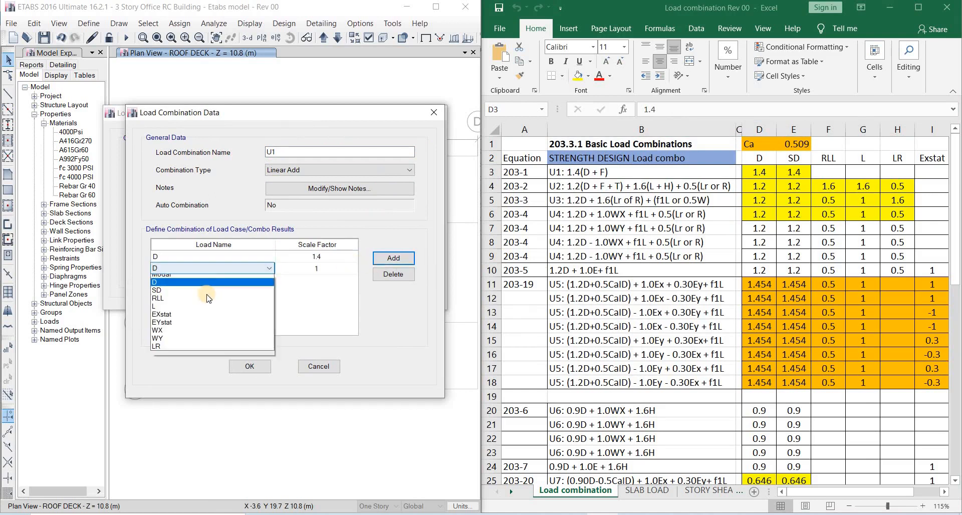
pyautogui.click(328, 270)
pyautogui.click(329, 268)
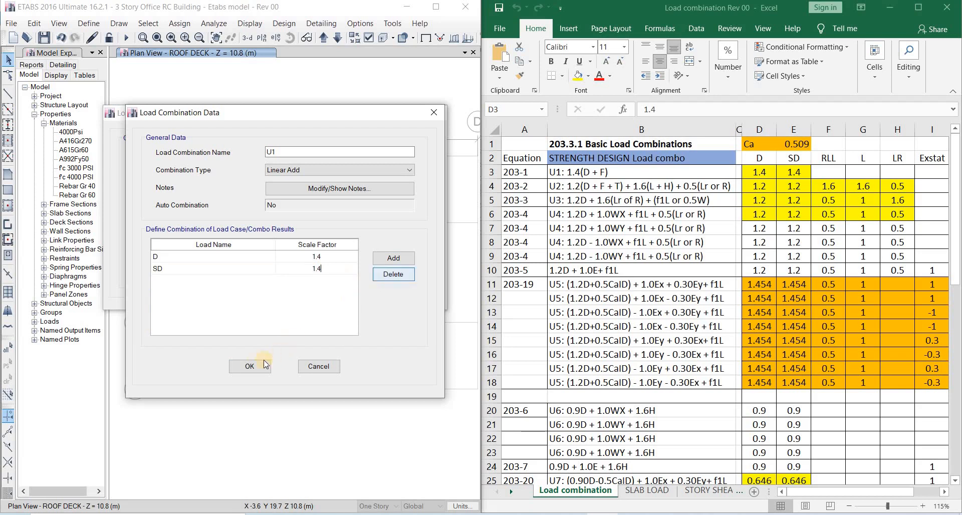
pyautogui.click(249, 366)
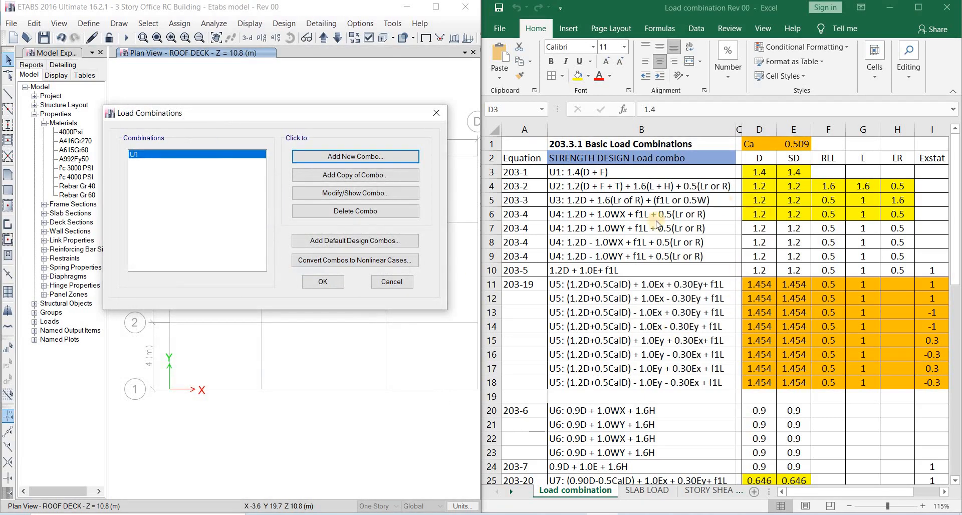
# Step: Copy combination U1 as U2 and set the scale factors of D and SD to 1.2
pyautogui.click(605, 192)
pyautogui.click(348, 176)
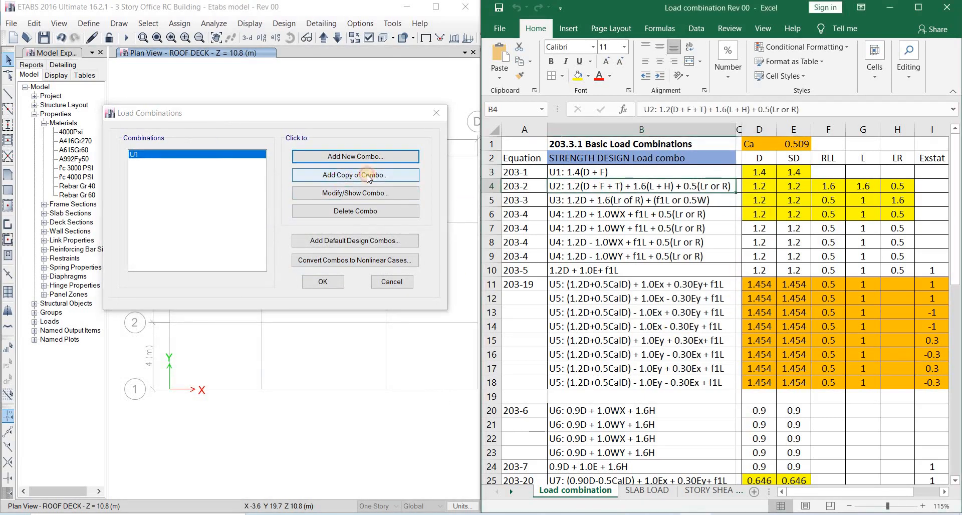
pyautogui.click(275, 169)
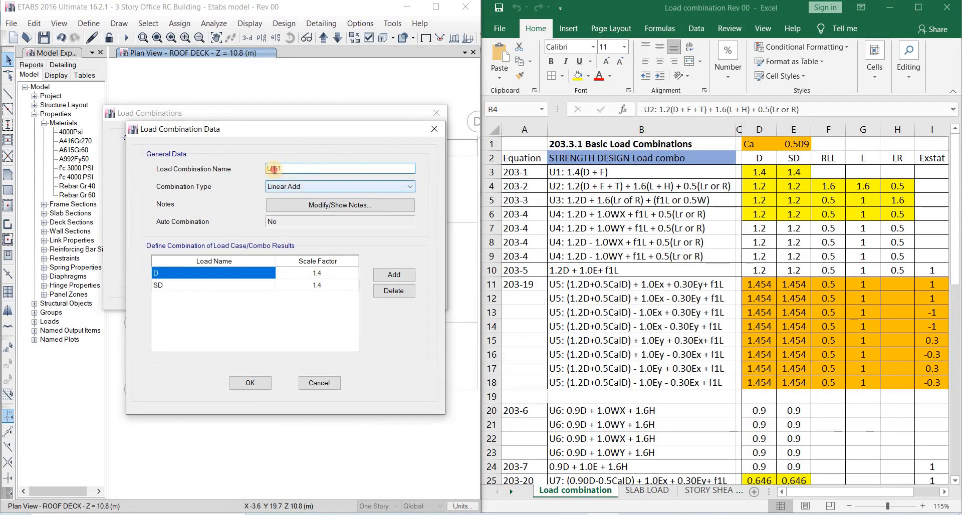
pyautogui.write('2')
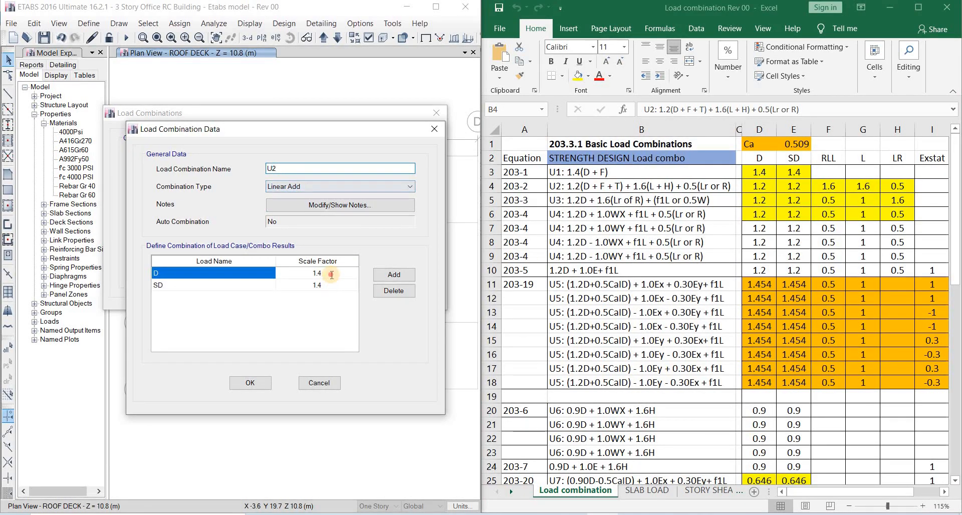
pyautogui.click(331, 274)
pyautogui.write('2')
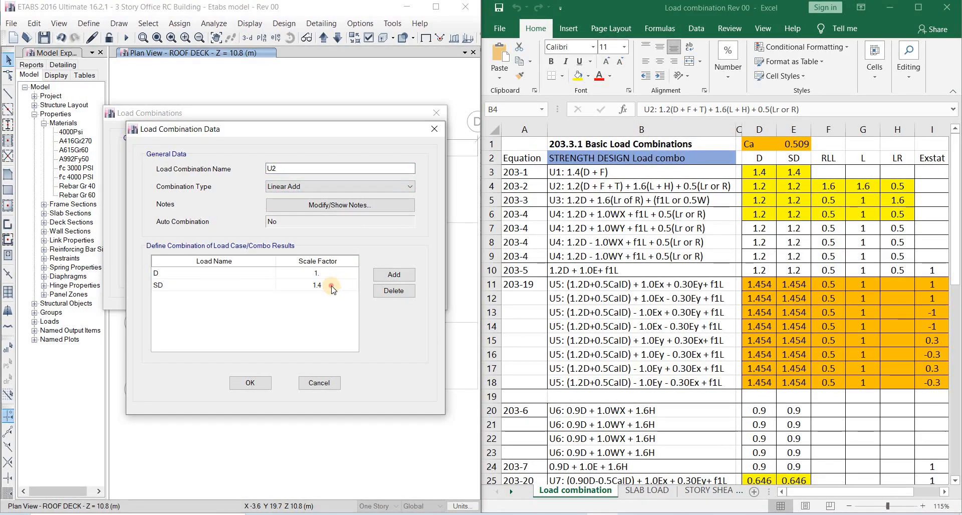
pyautogui.click(343, 285)
# Step: Add load cases RLL and L to combination U2, each with a scale factor of 1.6
pyautogui.click(393, 275)
pyautogui.click(243, 298)
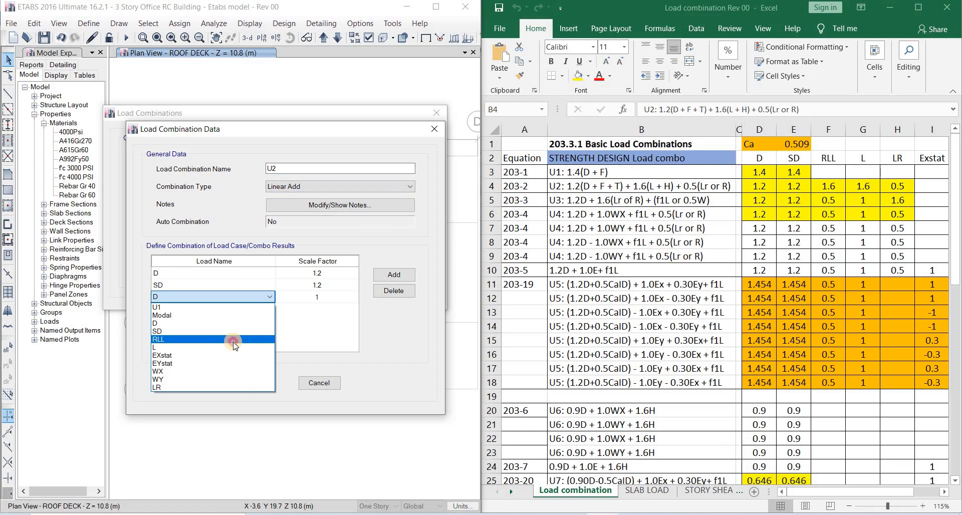
pyautogui.click(233, 342)
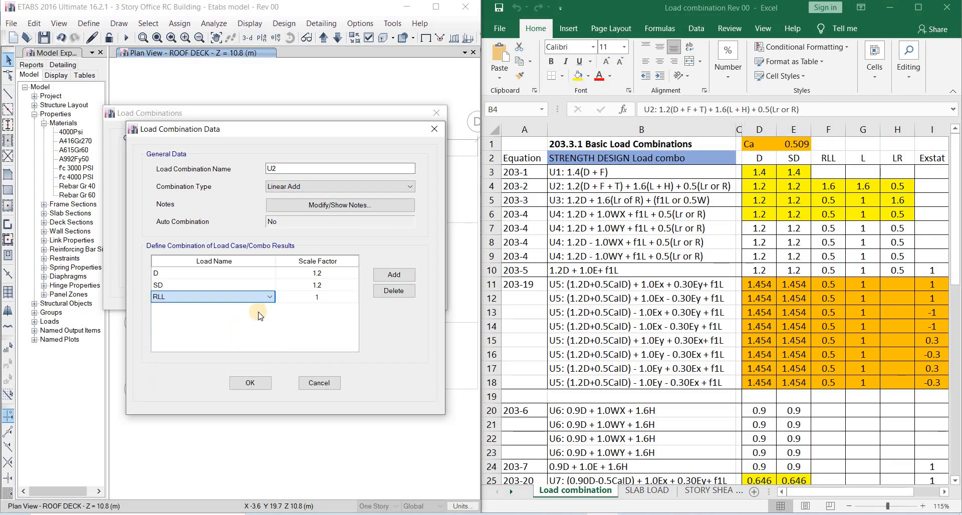
pyautogui.click(332, 296)
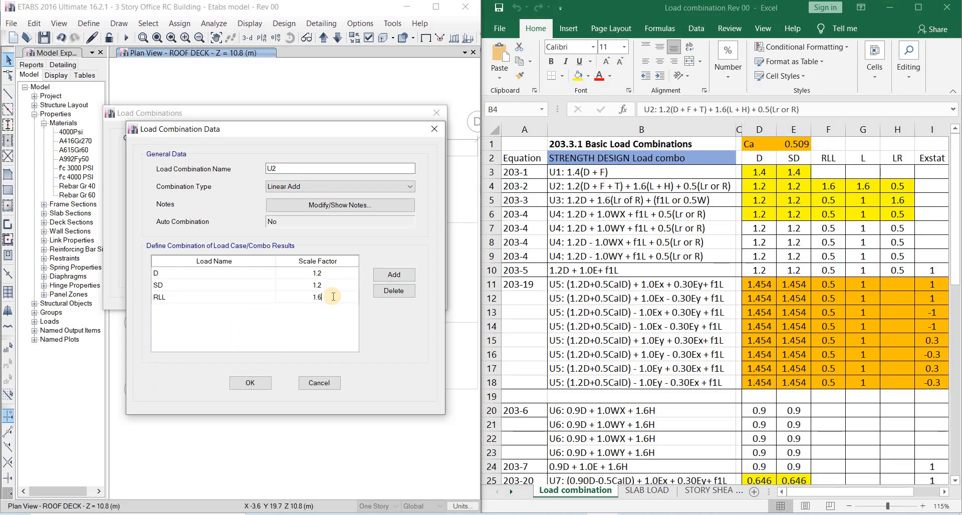
pyautogui.click(404, 274)
pyautogui.click(253, 309)
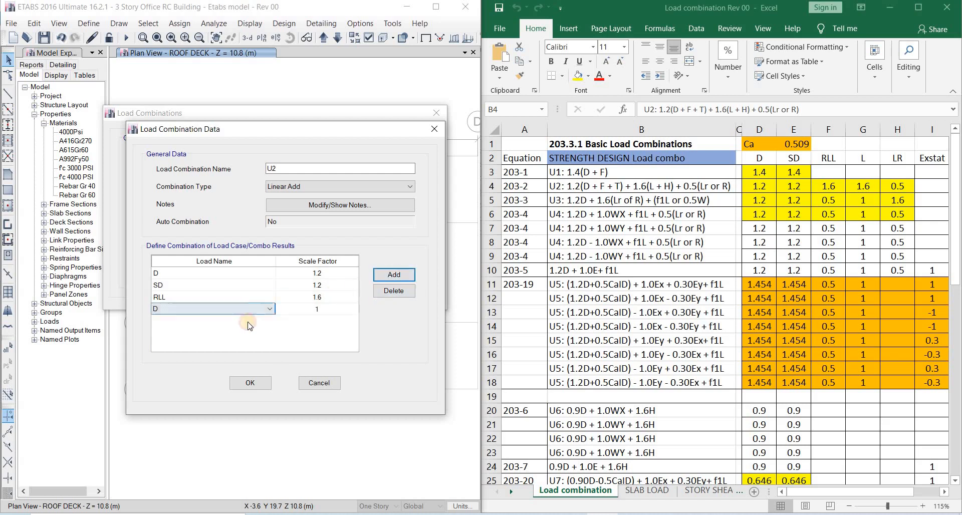
pyautogui.click(221, 359)
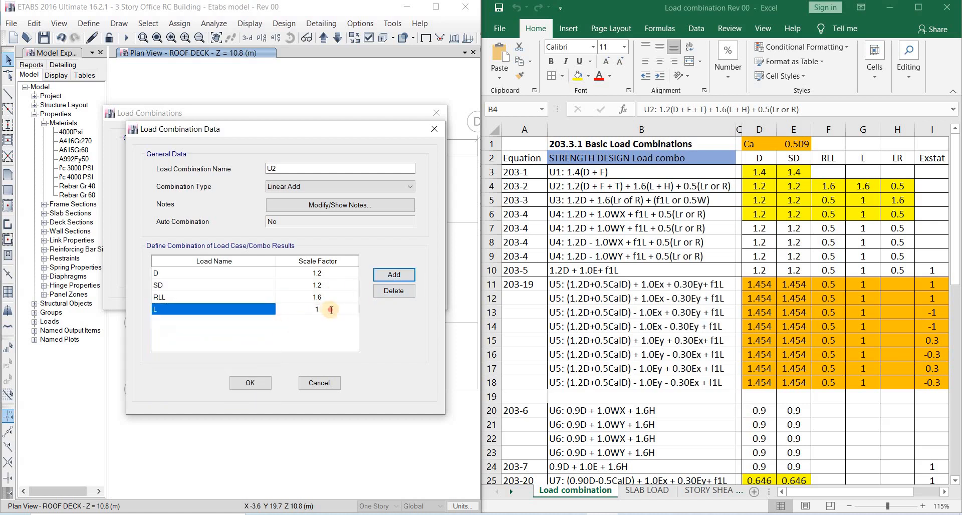
pyautogui.click(331, 309)
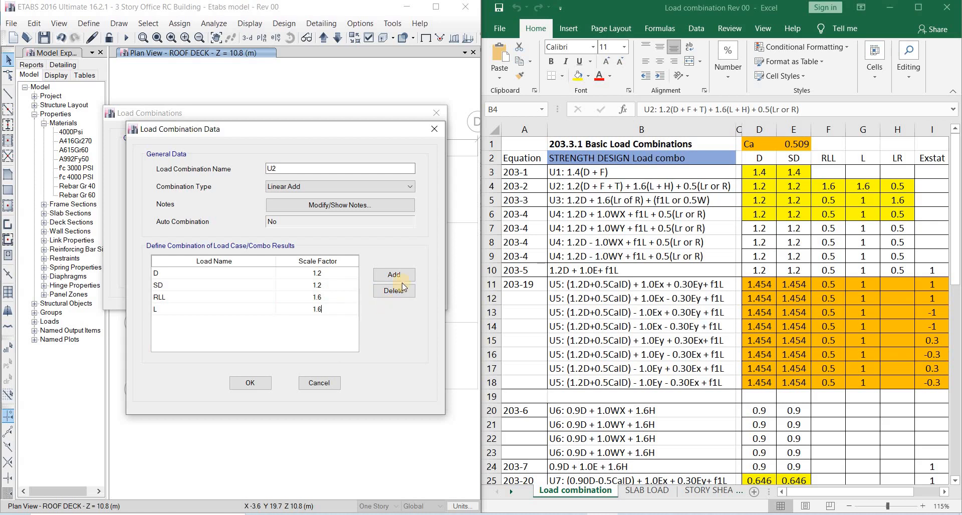
# Step: Add load case LR to combination U2 with a scale factor of 0.5 and accept the combination
pyautogui.click(256, 327)
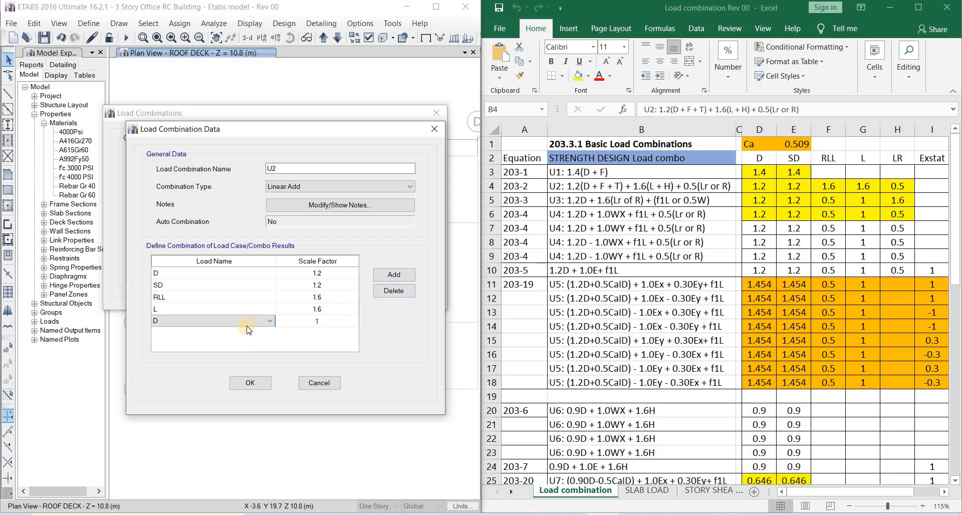
pyautogui.click(256, 325)
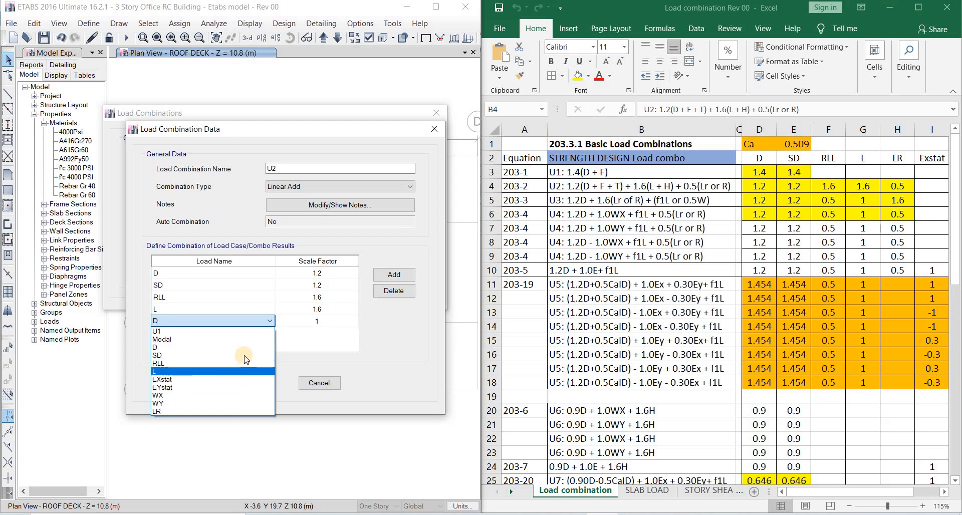
pyautogui.click(214, 410)
pyautogui.click(307, 322)
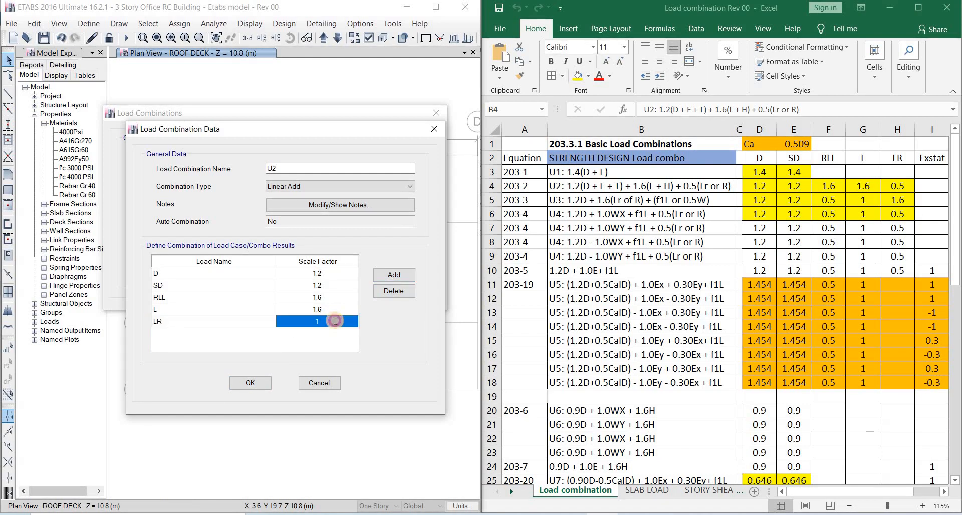
pyautogui.write('0.5')
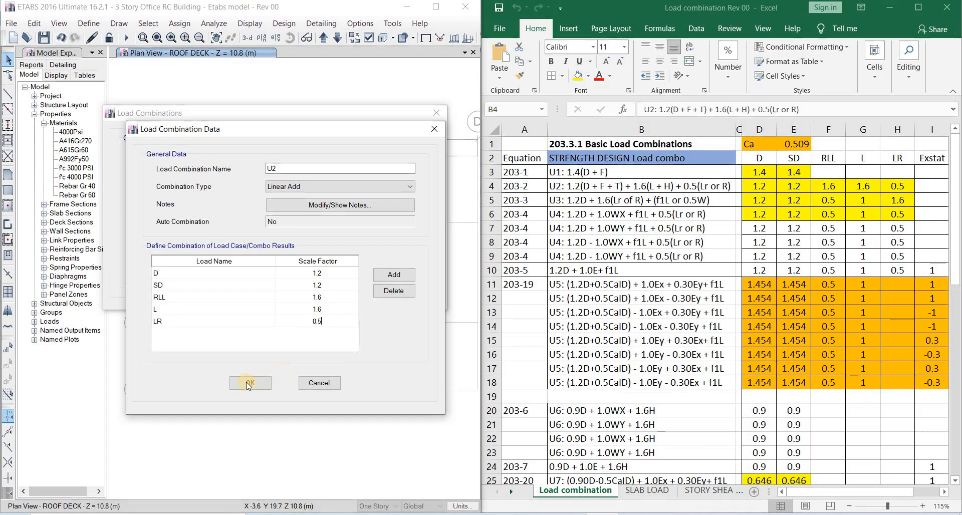
pyautogui.click(249, 383)
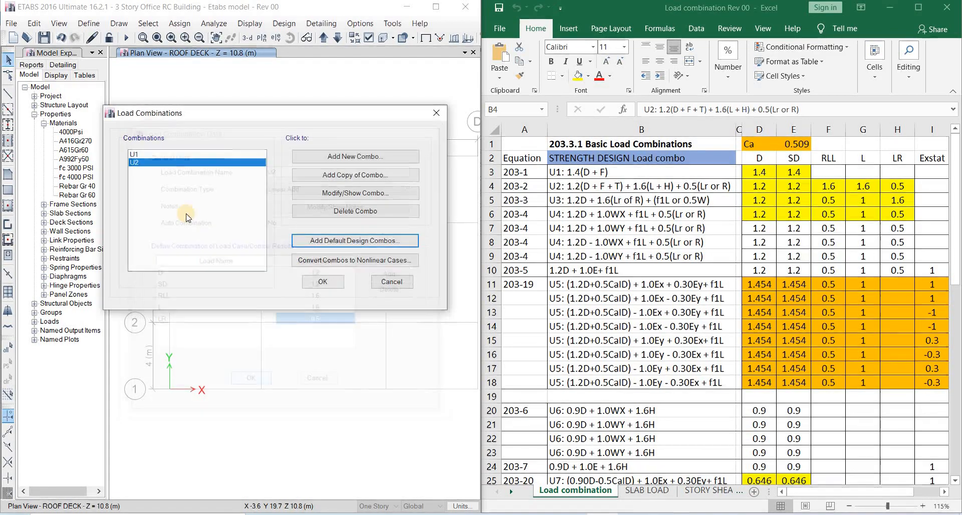
# Step: Reopen combination U2 to check its load cases and scale factors, and close it again
pyautogui.click(330, 194)
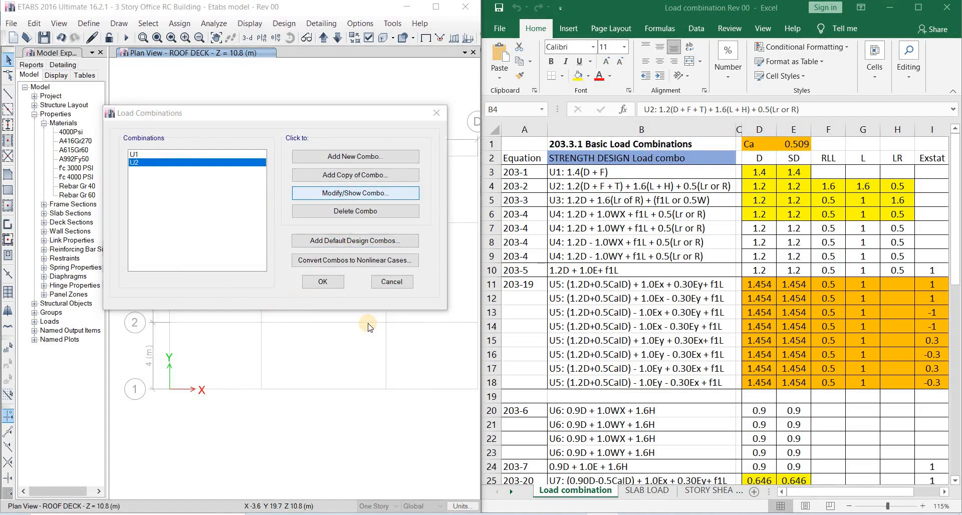
pyautogui.click(512, 308)
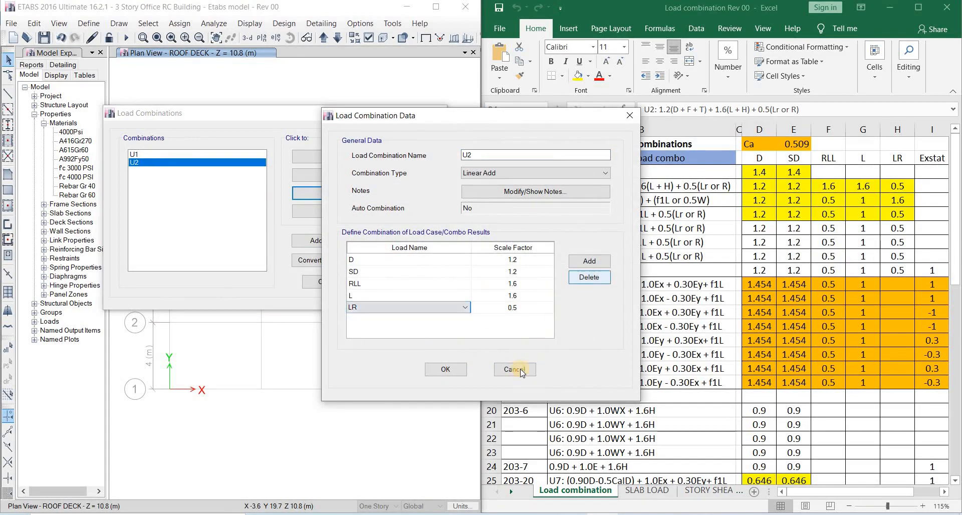
pyautogui.click(445, 371)
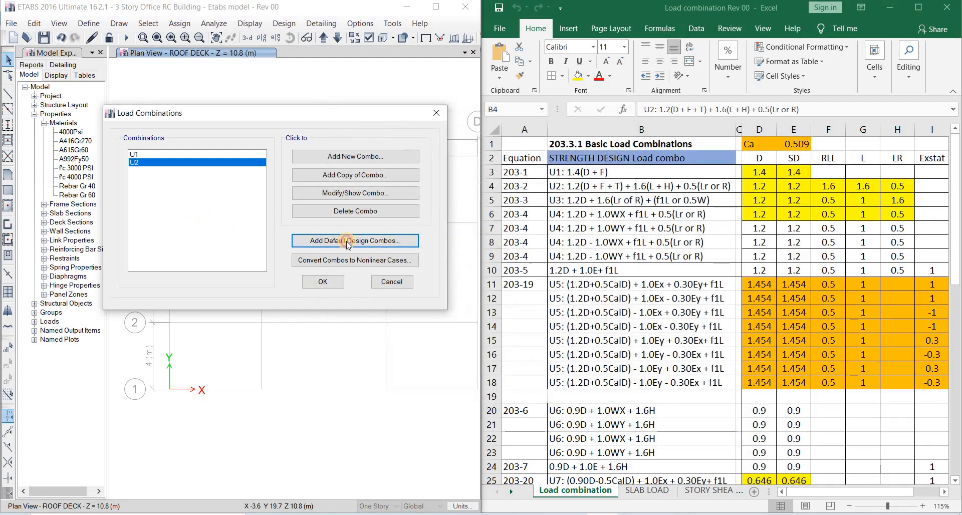
# Step: Locate the first U5 combination, equation 203-19, in the load combination sheet and start a new combination named U5
pyautogui.click(666, 287)
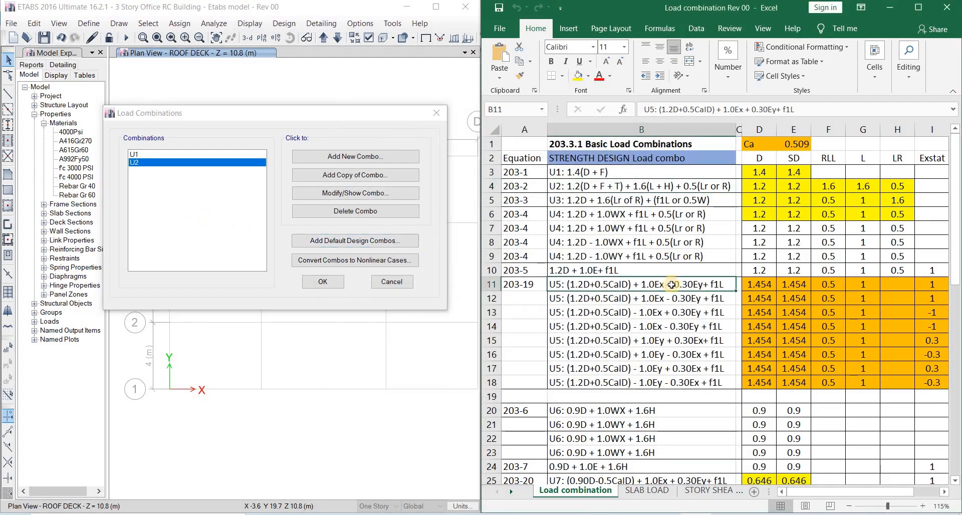
pyautogui.hotkey('shift', 'space')
pyautogui.click(249, 218)
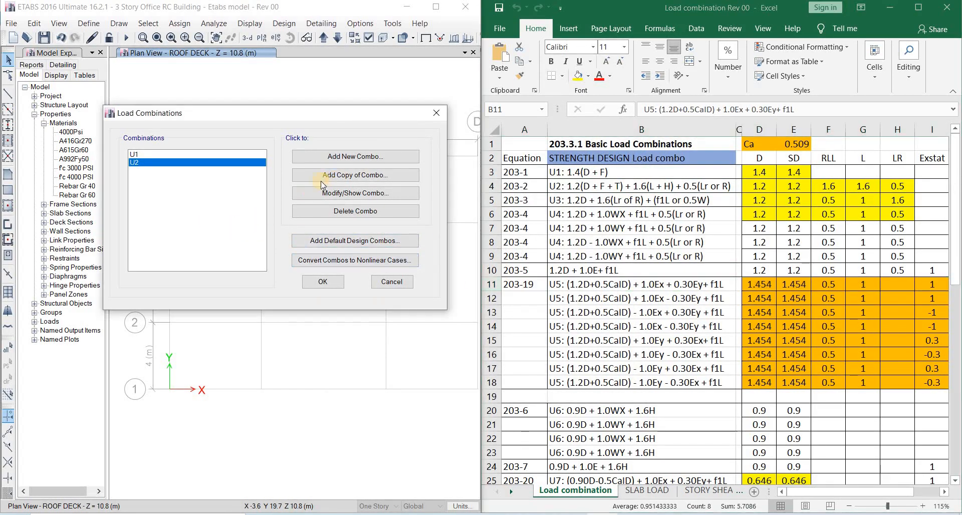
pyautogui.click(334, 156)
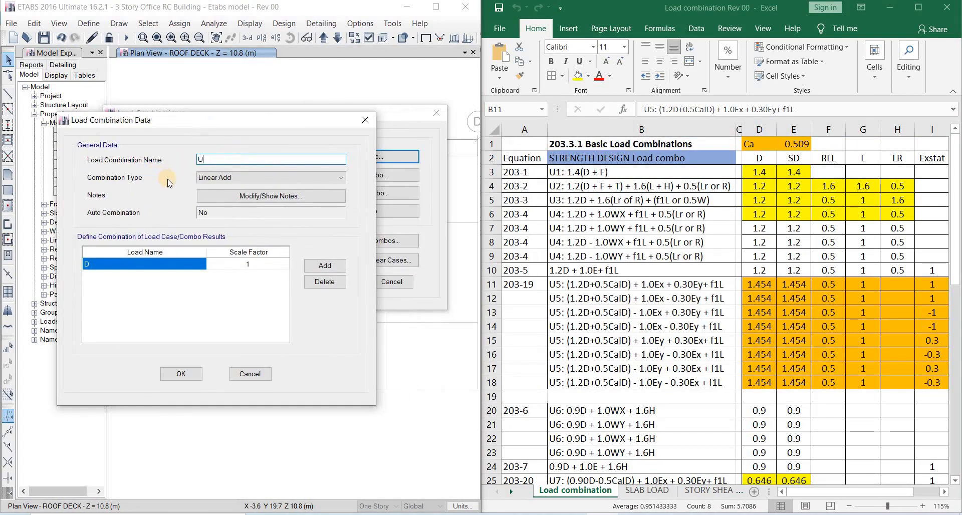
pyautogui.write('U5')
# Step: Examine the U5 load factors in the load combination sheet, including the Exstat and Eystat columns, and highlight the first U5 row
pyautogui.click(657, 311)
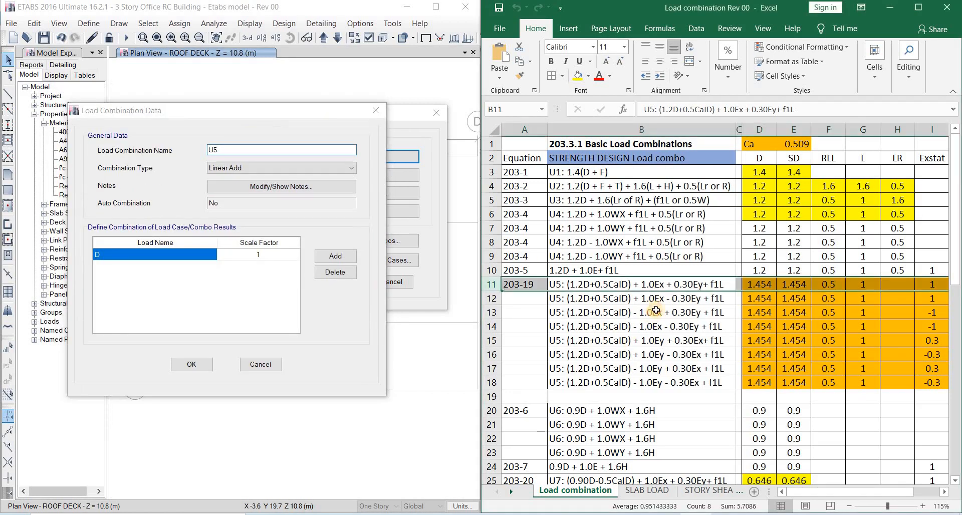
pyautogui.scroll(-2, 658, 311)
pyautogui.scroll(-3, 657, 311)
pyautogui.scroll(5, 655, 325)
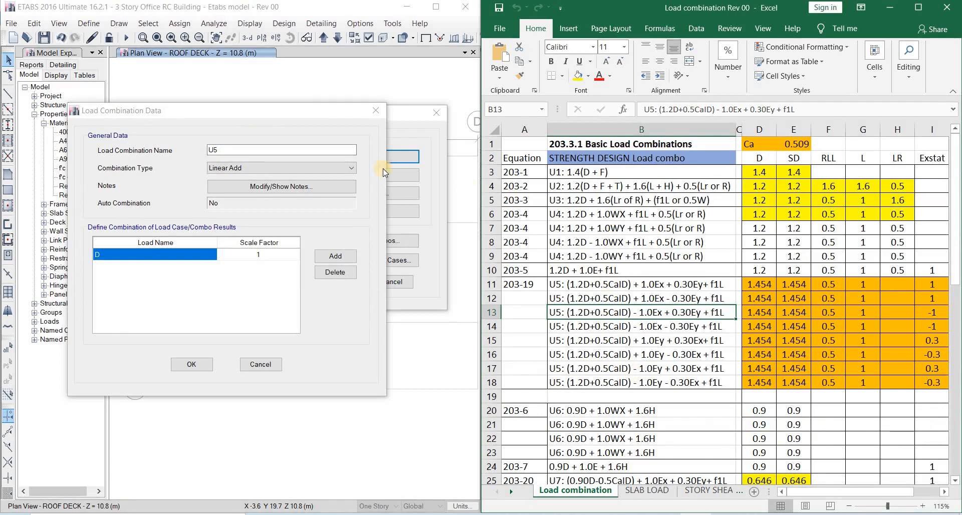
pyautogui.moveTo(317, 115); pyautogui.dragTo(355, 130)
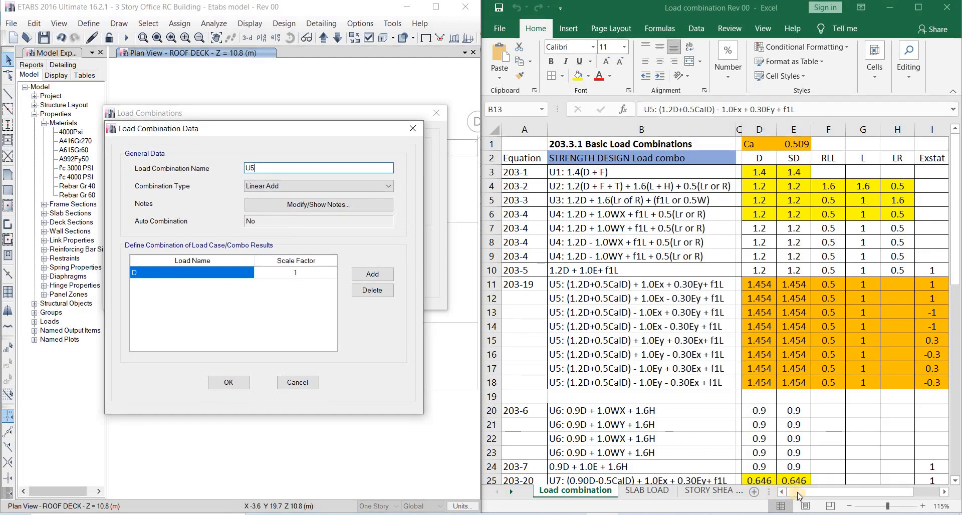
pyautogui.click(819, 494)
pyautogui.click(692, 397)
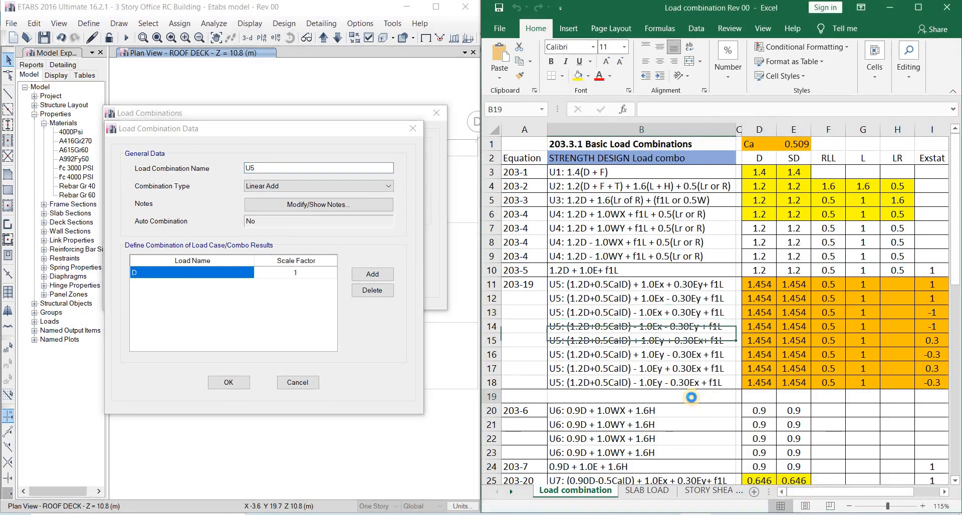
pyautogui.keyDown('ctrl'); pyautogui.scroll(-1, 850, 329); pyautogui.keyUp('ctrl')
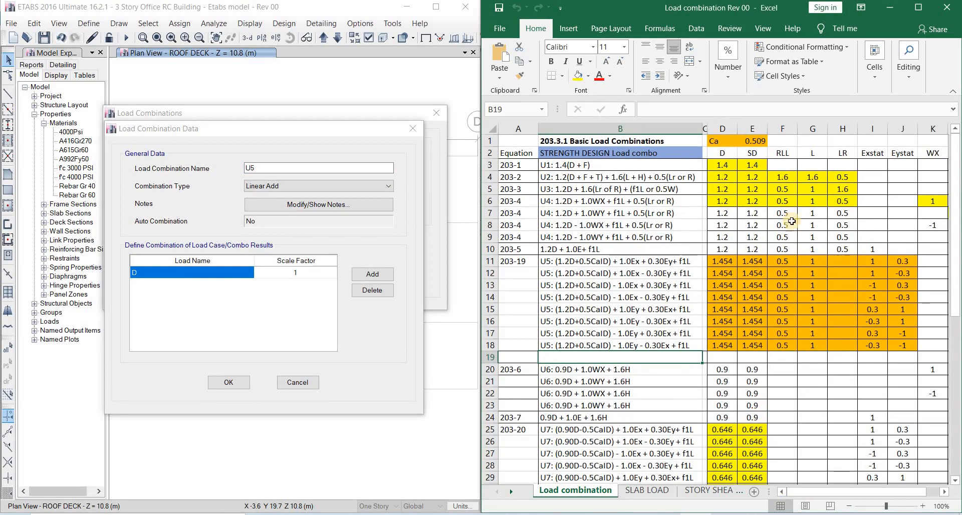
pyautogui.click(720, 261)
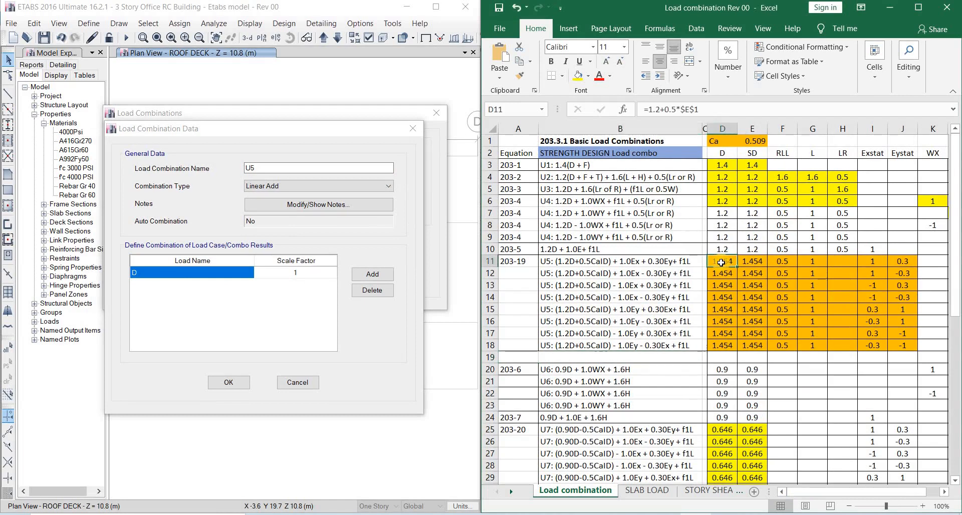
pyautogui.hotkey('shift', 'space')
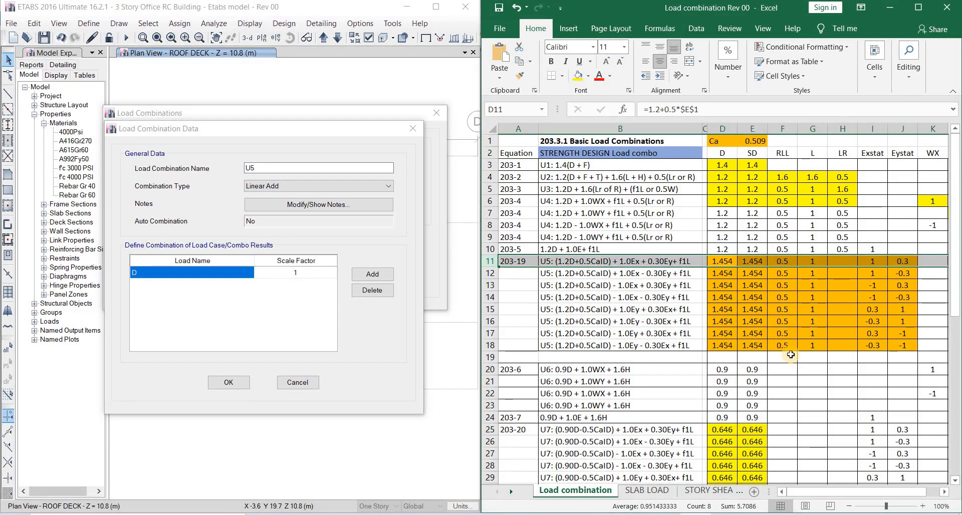
# Step: Check the Ca coefficient and the dead load factor formula of the first U5 row in the load combination sheet
pyautogui.click(279, 170)
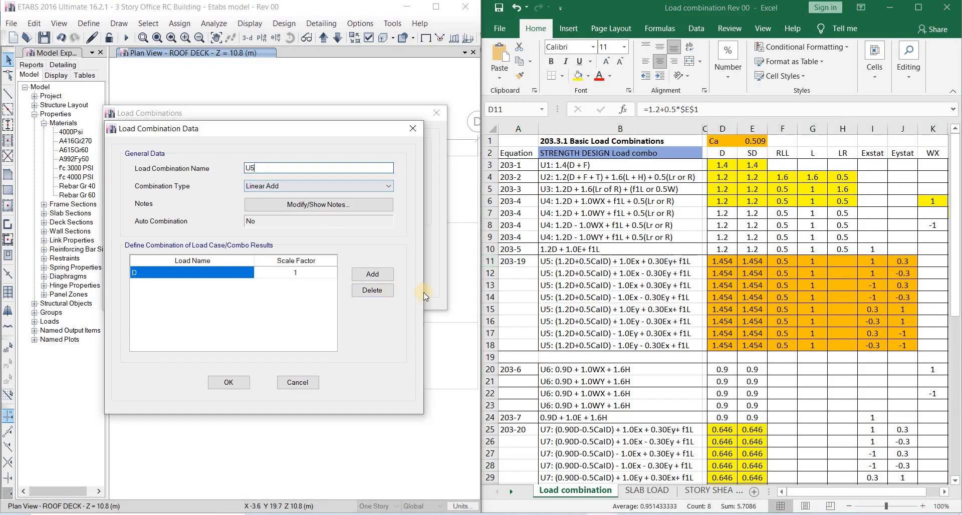
pyautogui.click(318, 272)
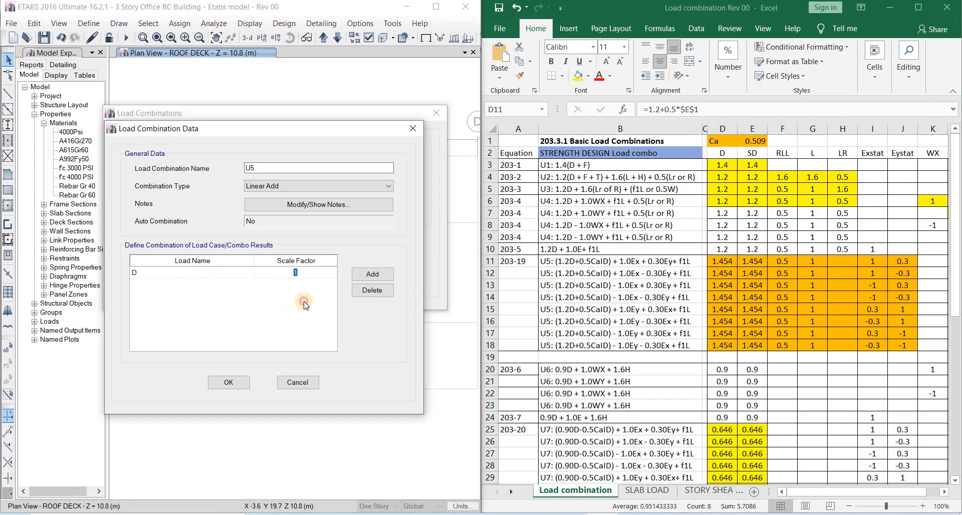
pyautogui.click(755, 141)
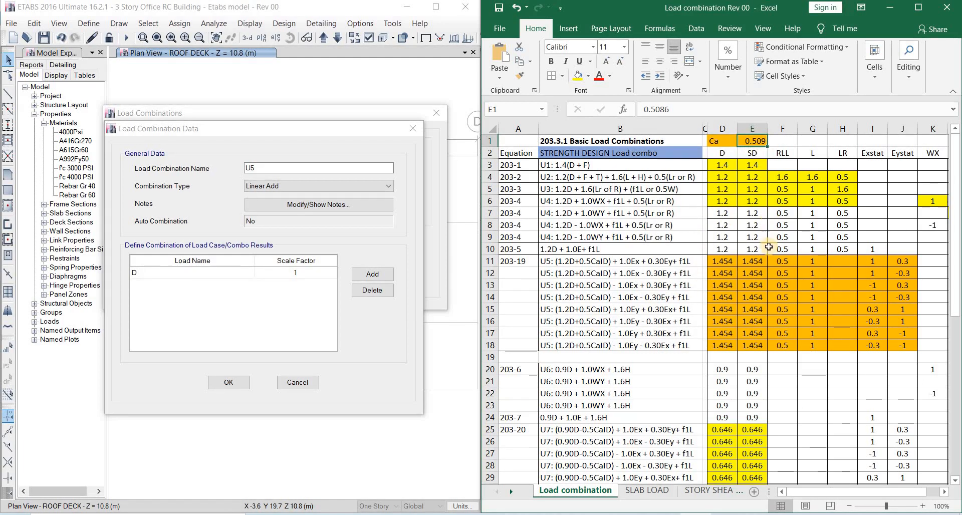
pyautogui.doubleClick(729, 262)
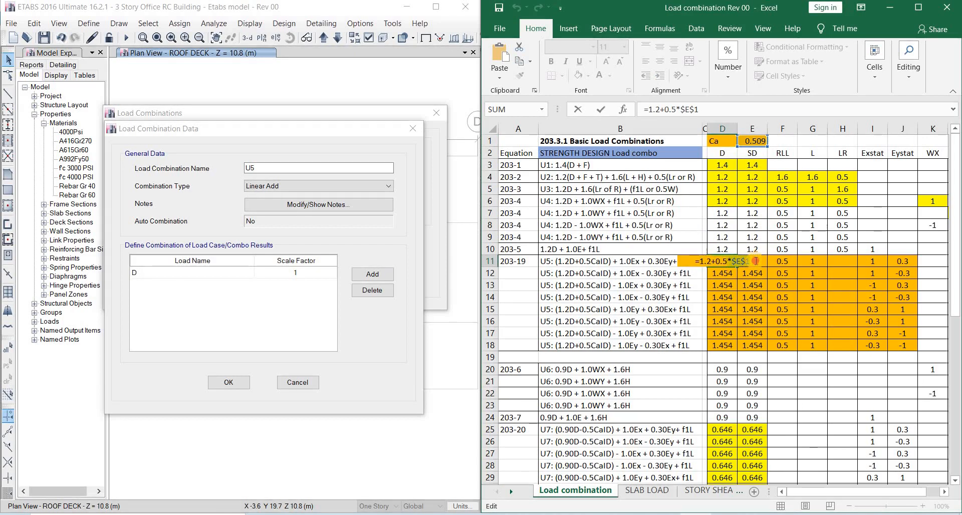
pyautogui.press('Escape')
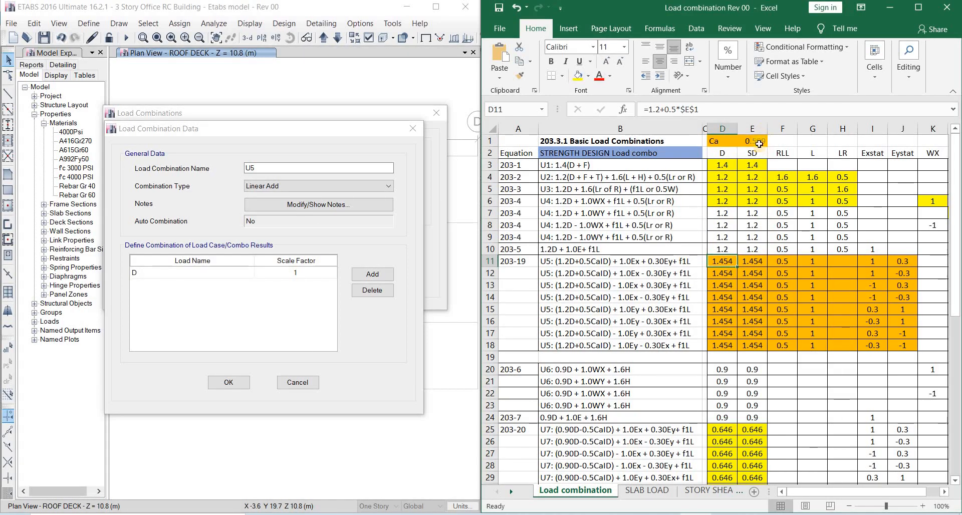
pyautogui.click(750, 143)
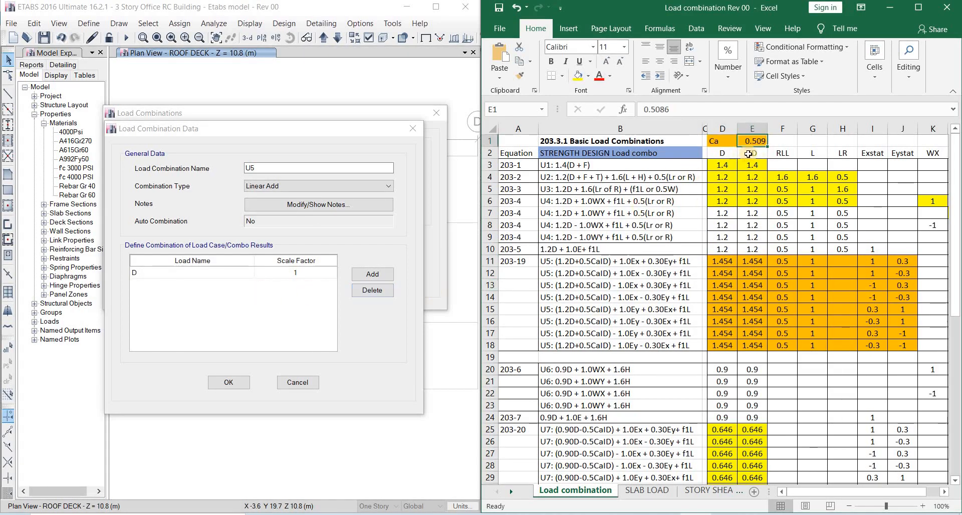
# Step: Set the scale factor of load case D in combination U5 to 1.454
pyautogui.click(306, 129)
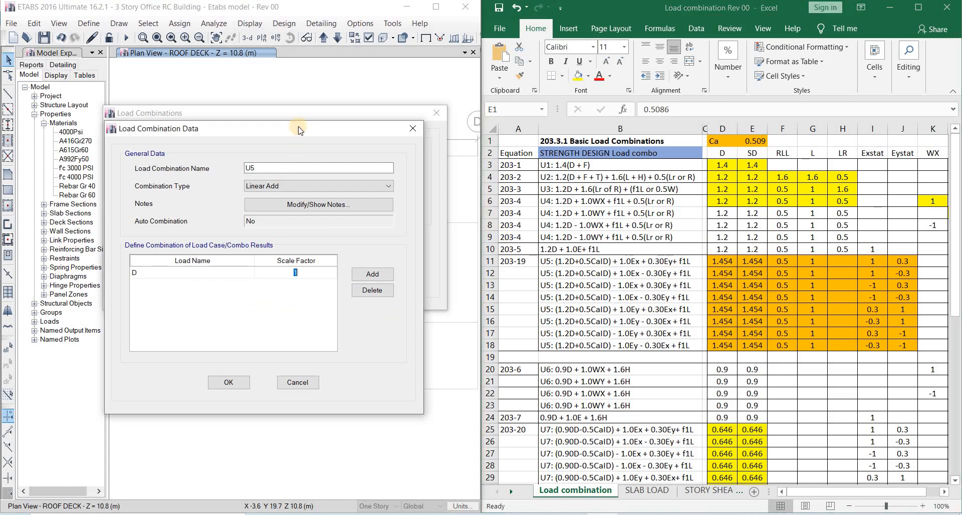
pyautogui.write('1')
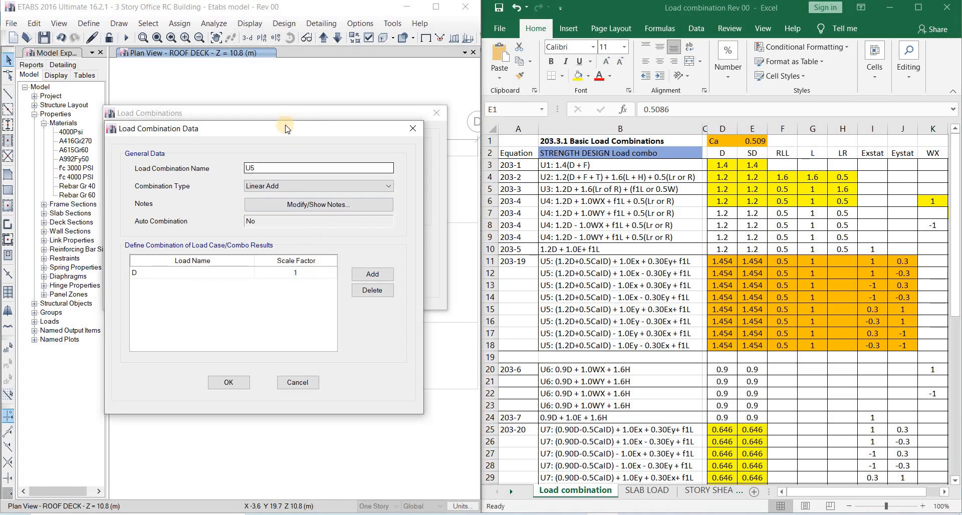
pyautogui.moveTo(283, 129); pyautogui.dragTo(302, 100)
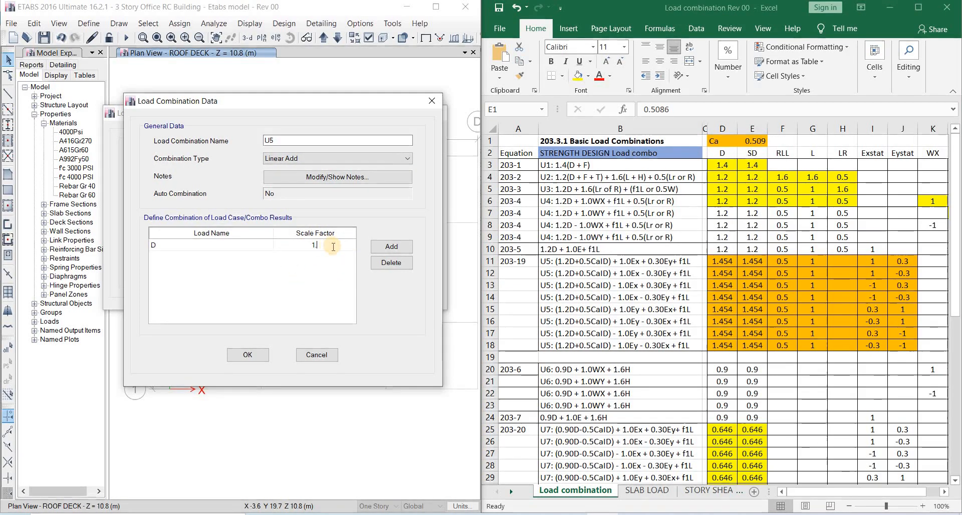
pyautogui.write('.454')
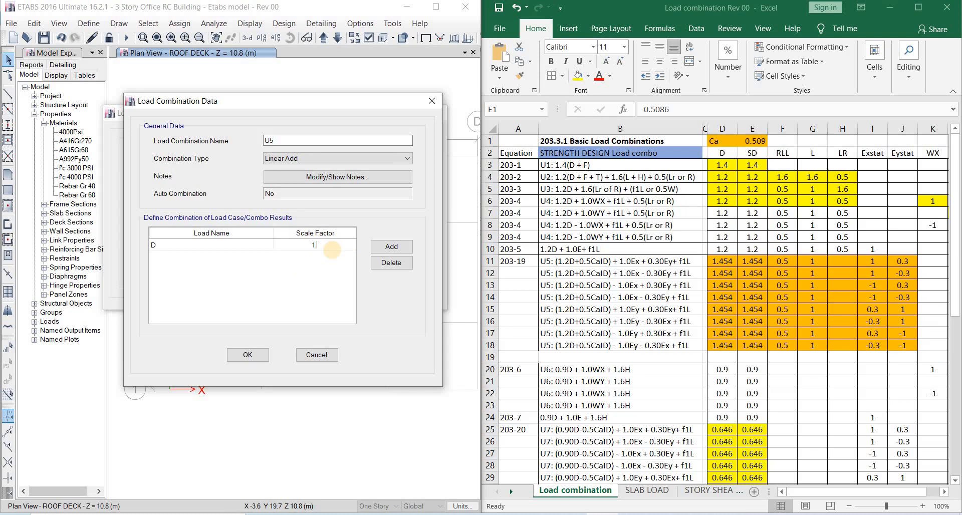
# Step: Add load case SD to combination U5 with a scale factor of 1.454
pyautogui.click(388, 246)
pyautogui.click(245, 257)
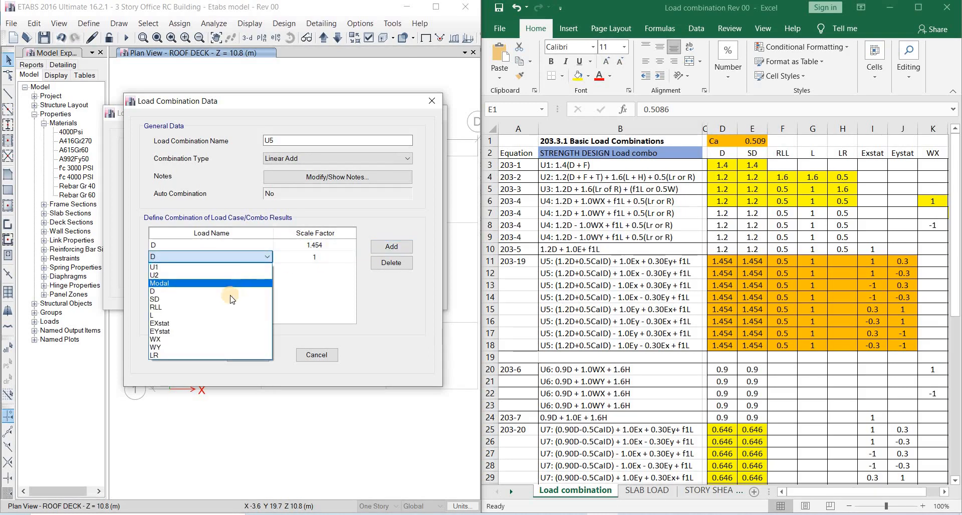
pyautogui.click(231, 299)
pyautogui.click(329, 257)
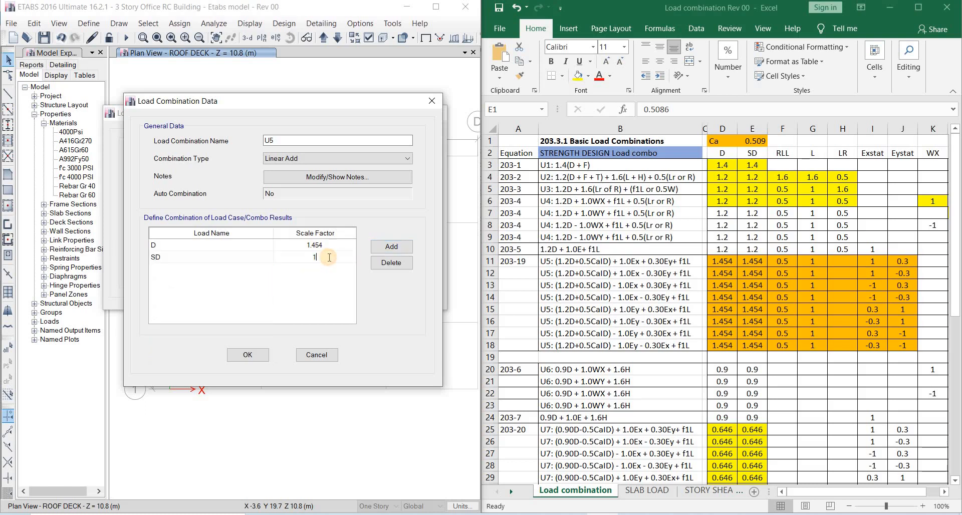
pyautogui.write('.454')
# Step: Add load case RLL to combination U5 with a scale factor of 0.5
pyautogui.click(396, 248)
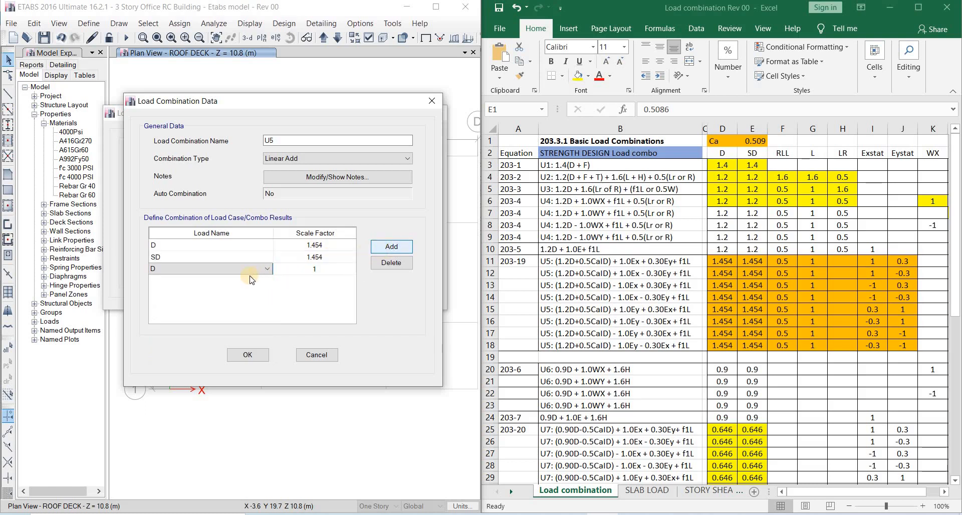
pyautogui.click(245, 269)
pyautogui.click(245, 270)
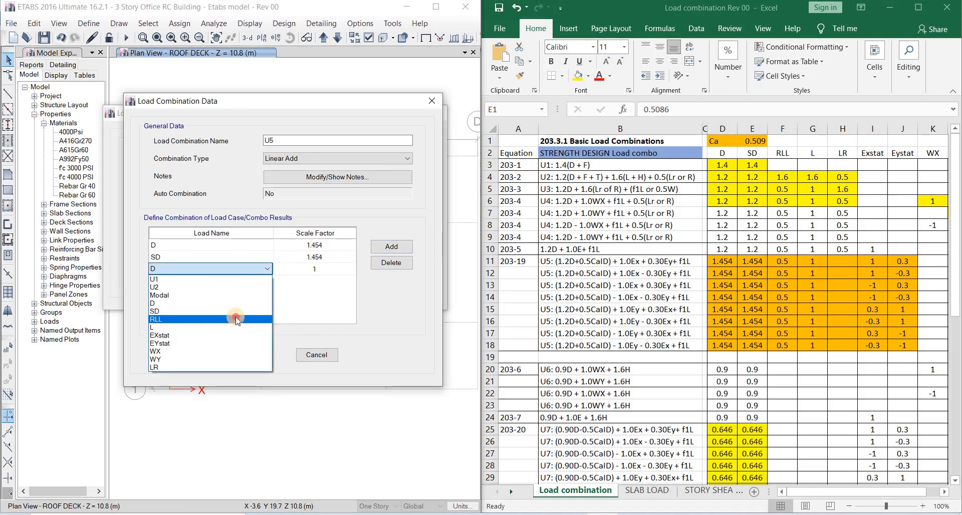
pyautogui.click(329, 269)
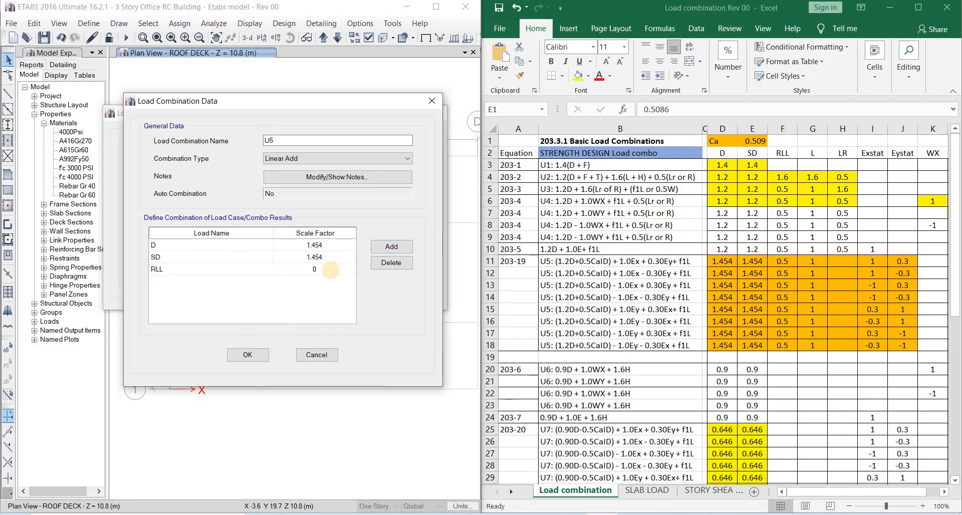
pyautogui.write('0.5')
# Step: Add load cases L and EXstat to combination U5, each with a scale factor of 1
pyautogui.click(388, 253)
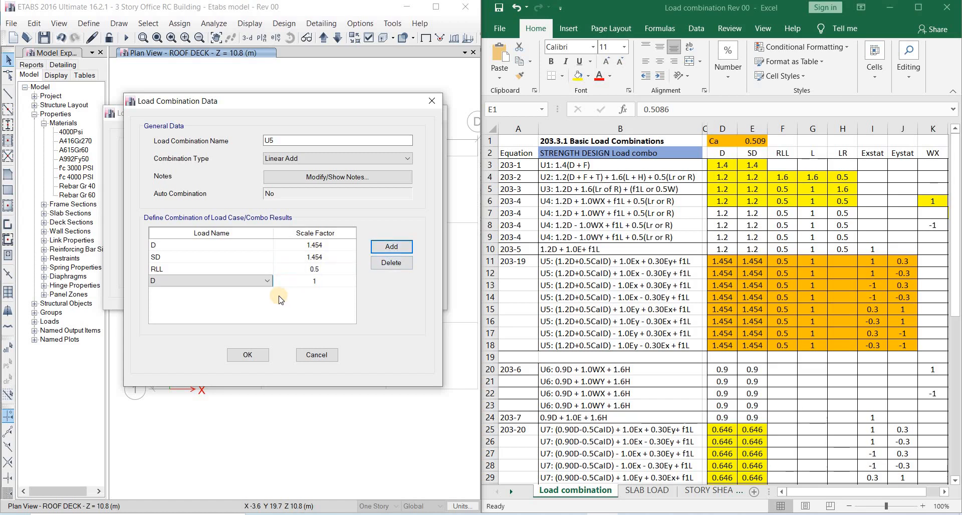
pyautogui.click(254, 284)
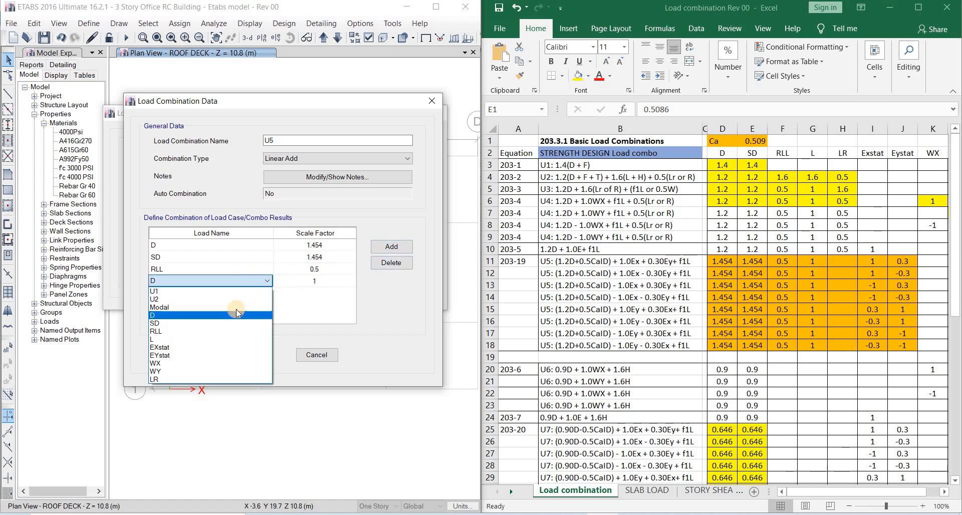
pyautogui.click(329, 288)
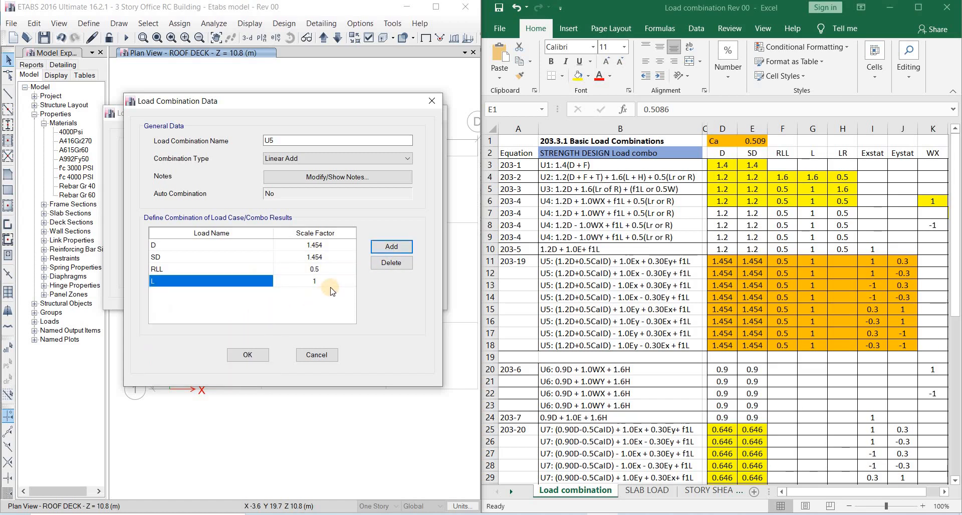
pyautogui.click(391, 247)
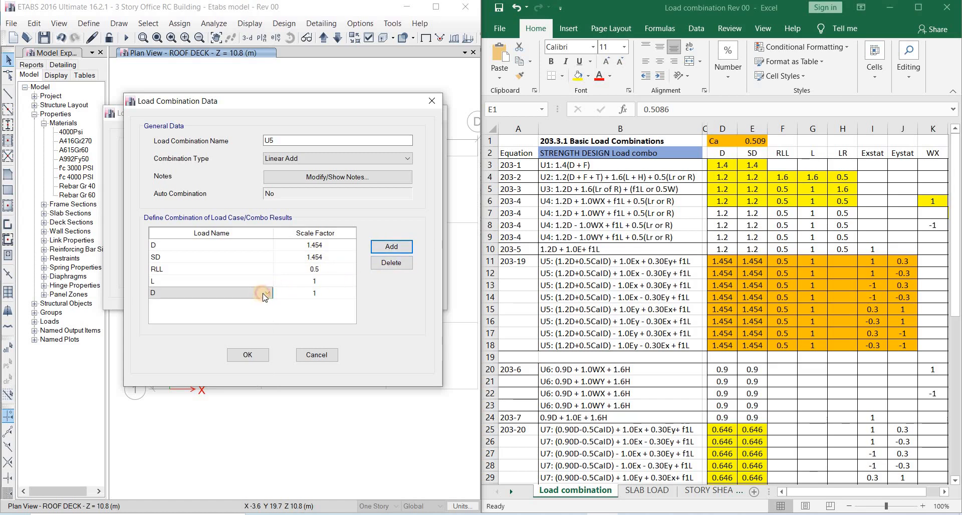
pyautogui.click(268, 293)
pyautogui.click(230, 359)
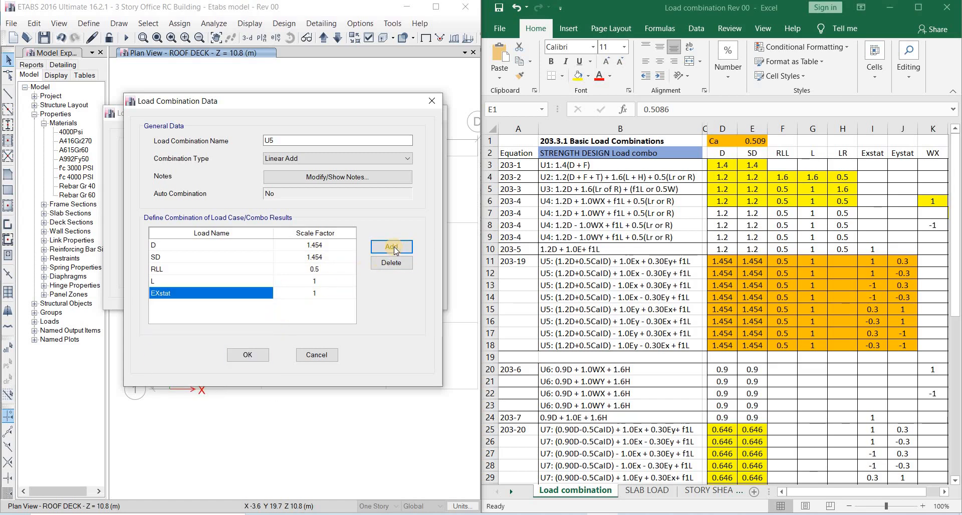
# Step: Add load case EYstat to combination U5 with a scale factor of 0.3
pyautogui.click(391, 246)
pyautogui.click(268, 305)
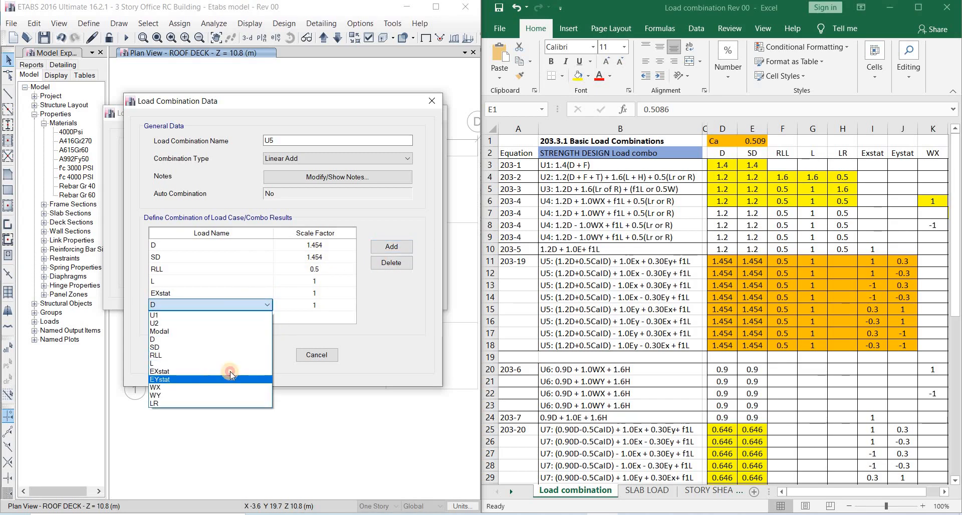
pyautogui.click(230, 379)
pyautogui.click(345, 306)
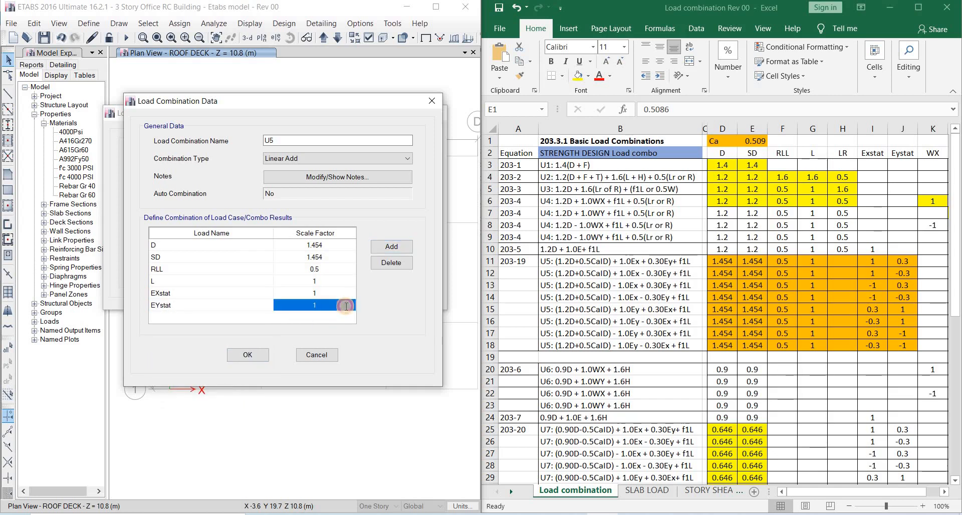
pyautogui.click(346, 306)
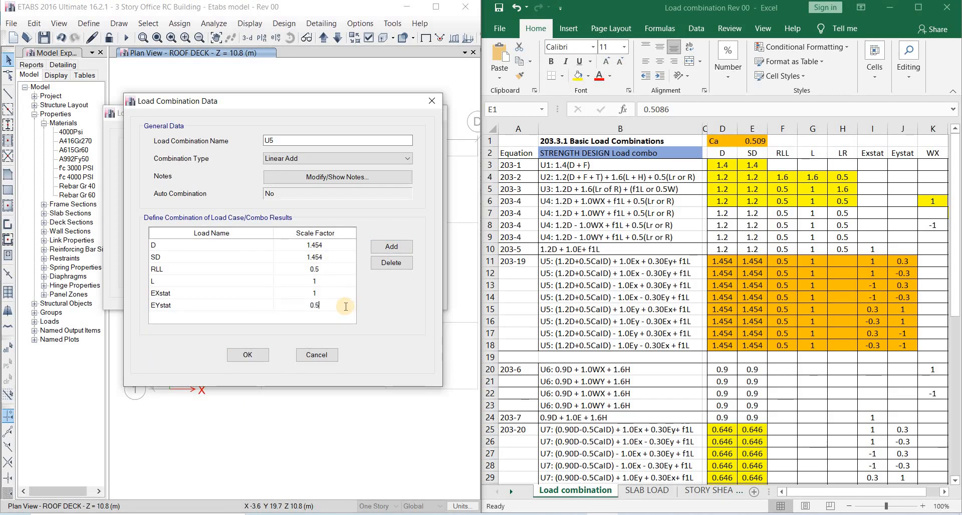
pyautogui.write('3')
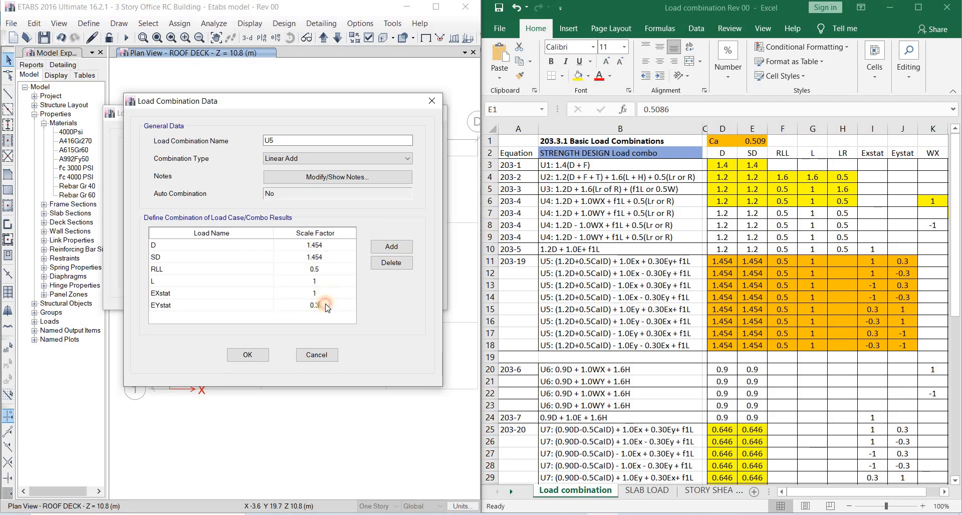
# Step: Check the U5 scale factors against the first U5 row of the sheet, and accept the combination and the combination list
pyautogui.click(323, 307)
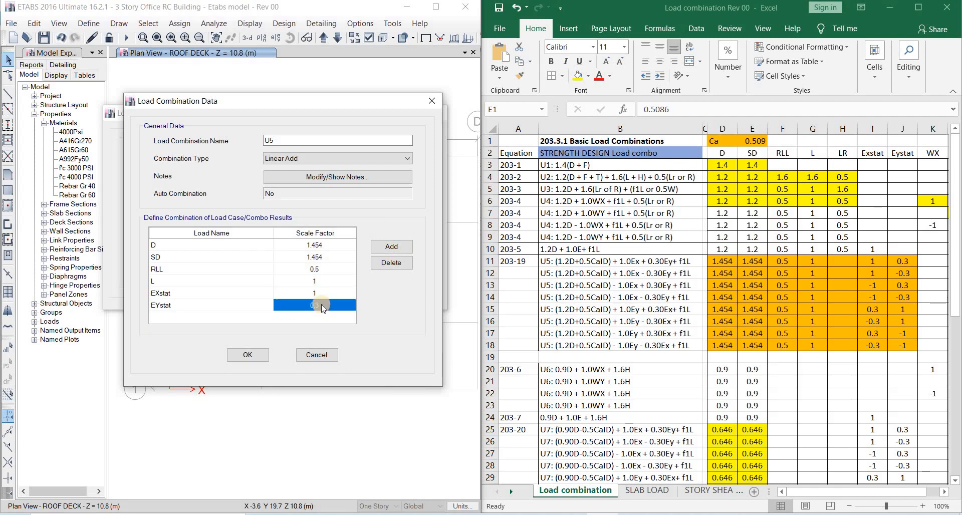
pyautogui.click(328, 294)
pyautogui.click(333, 280)
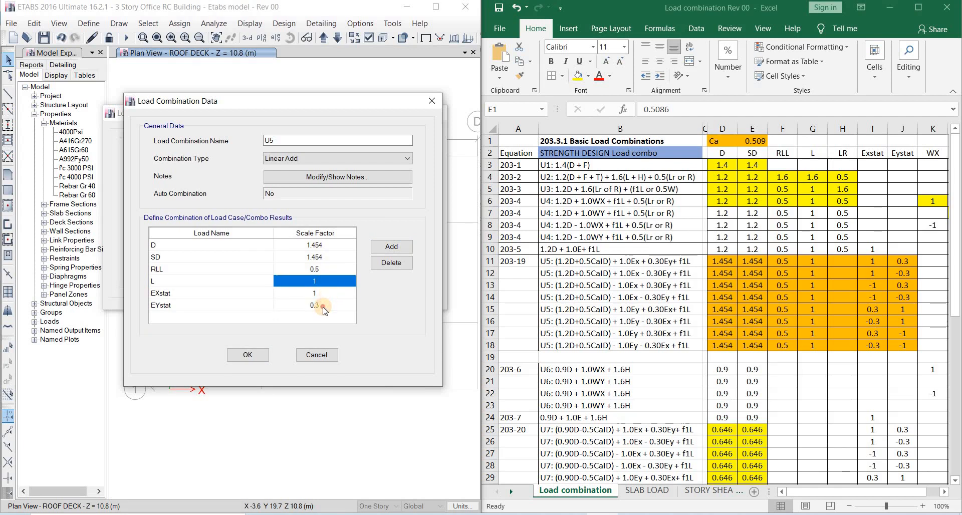
pyautogui.click(323, 306)
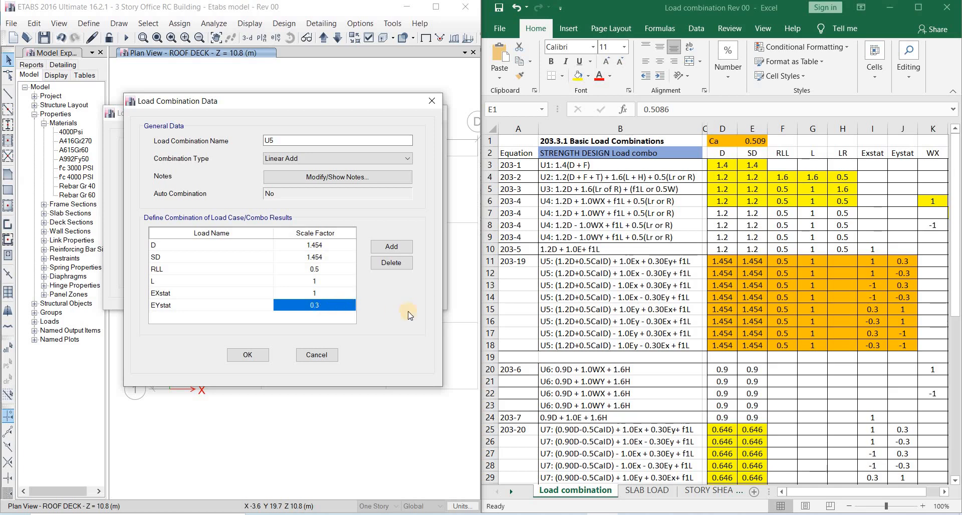
pyautogui.moveTo(336, 241)
pyautogui.mouseDown()
pyautogui.moveTo(270, 268)
pyautogui.moveTo(346, 255)
pyautogui.moveTo(324, 228)
pyautogui.mouseUp()
pyautogui.moveTo(336, 275)
pyautogui.mouseDown()
pyautogui.moveTo(409, 289)
pyautogui.moveTo(538, 260)
pyautogui.moveTo(540, 279)
pyautogui.mouseUp()
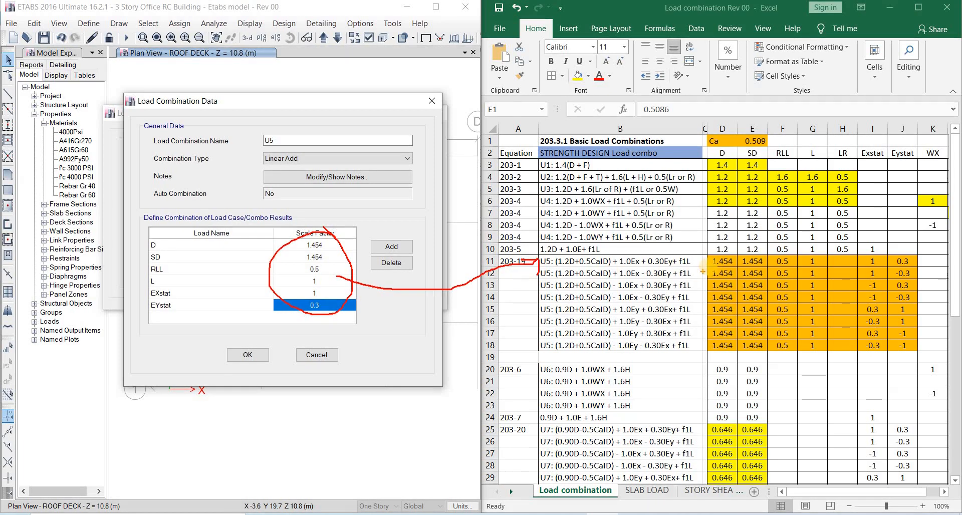
pyautogui.moveTo(707, 268)
pyautogui.mouseDown()
pyautogui.moveTo(904, 269)
pyautogui.moveTo(865, 256)
pyautogui.moveTo(708, 268)
pyautogui.mouseUp()
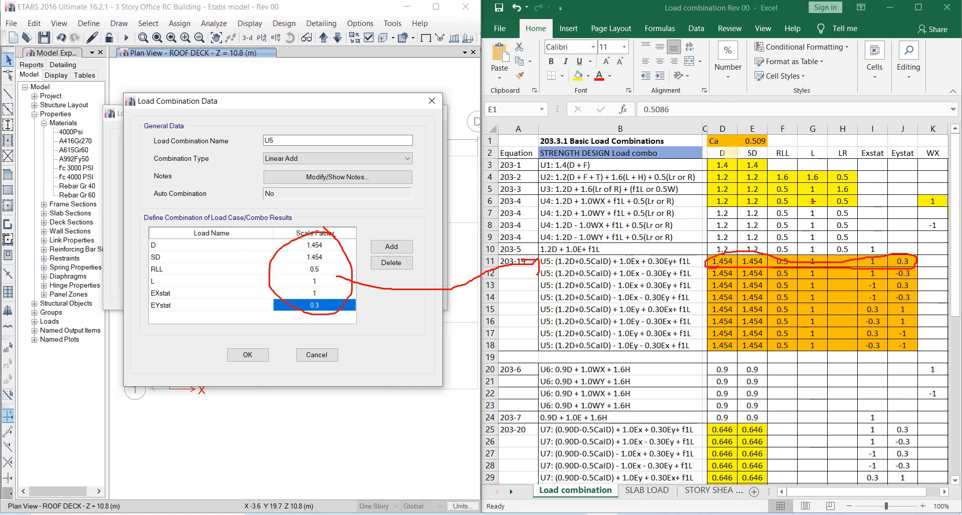
pyautogui.moveTo(711, 160)
pyautogui.mouseDown()
pyautogui.moveTo(892, 161)
pyautogui.moveTo(837, 146)
pyautogui.moveTo(706, 153)
pyautogui.mouseUp()
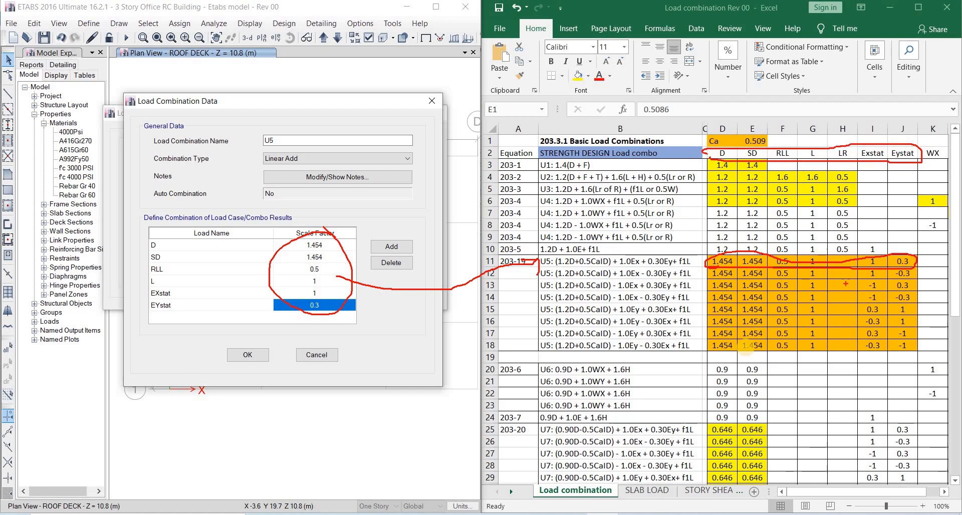
pyautogui.click(247, 355)
pyautogui.click(322, 282)
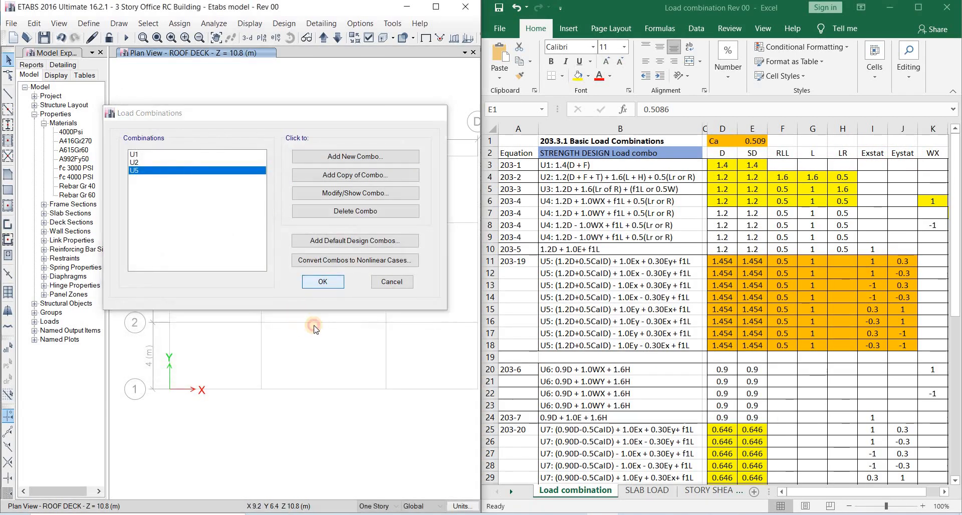
# Step: Review the allowable stress, seismic drift and wind drift combinations in the load combination sheet, and open the STORY SHEAR sheet
pyautogui.click(668, 333)
pyautogui.scroll(-11, 647, 326)
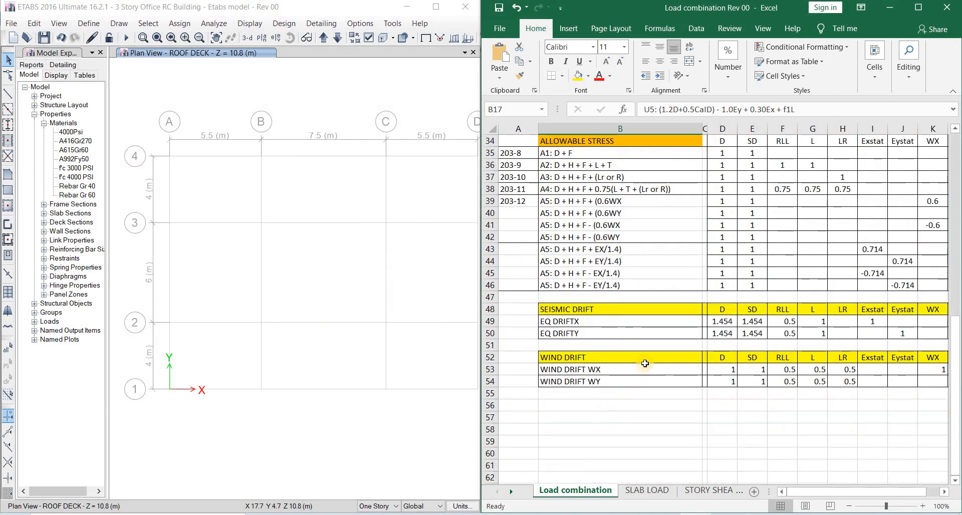
pyautogui.click(645, 392)
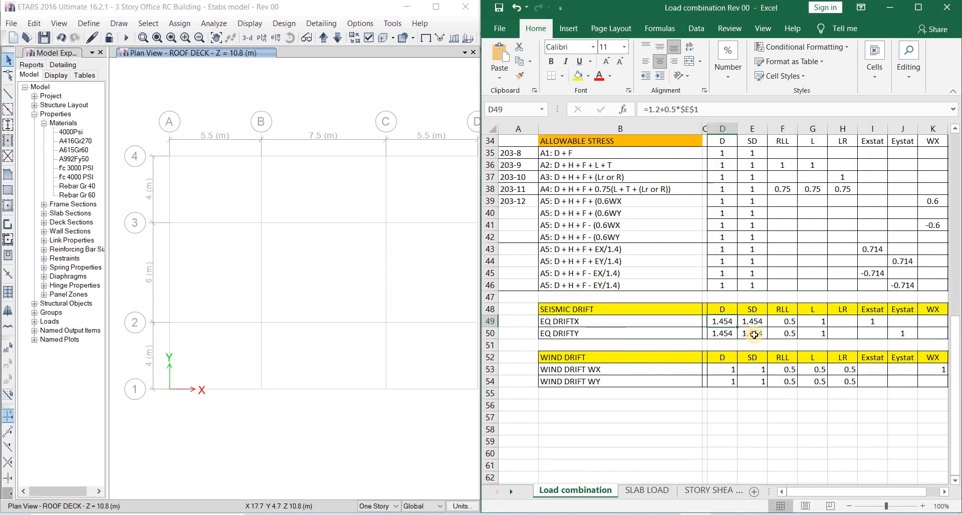
pyautogui.click(722, 345)
pyautogui.scroll(10, 722, 369)
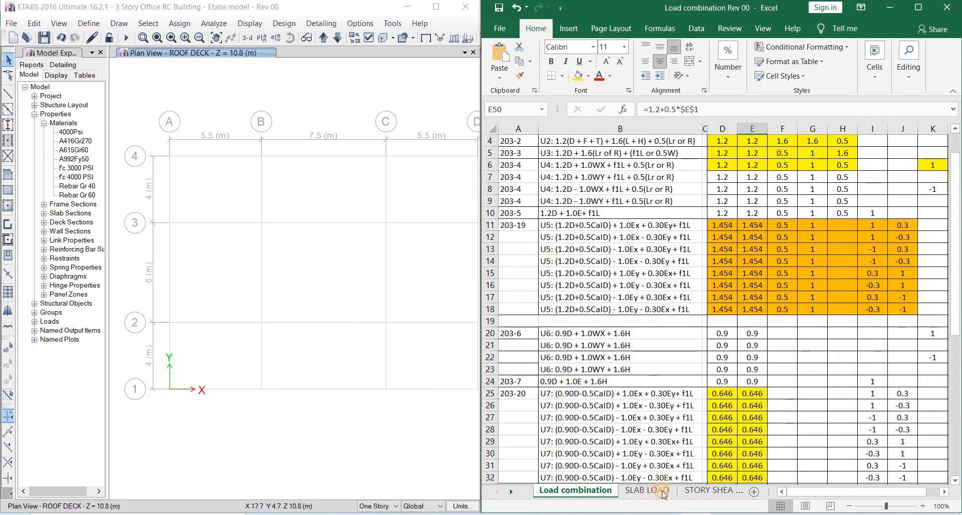
pyautogui.click(646, 490)
pyautogui.click(706, 491)
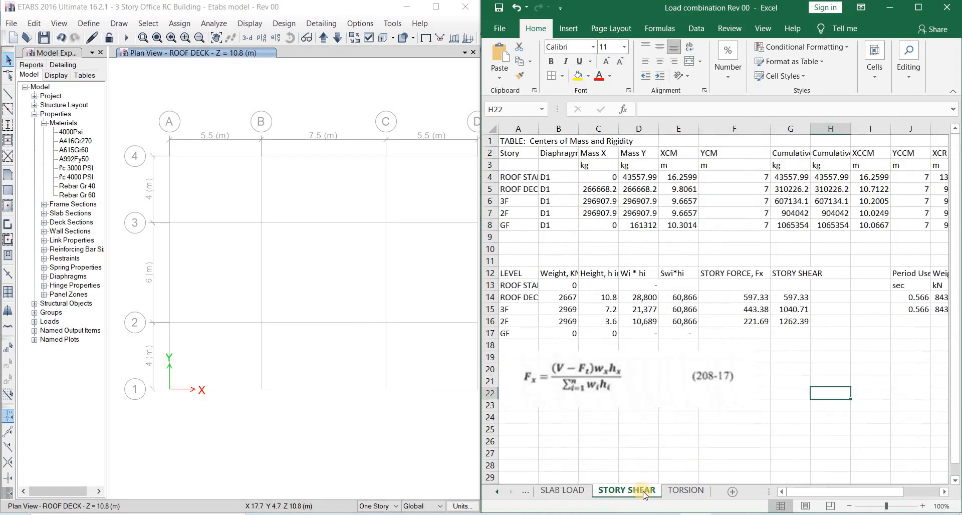
# Step: Look at the SLAB LOAD sheet, return to the Load combination sheet, enlarge the workbook window and review all its combination tables
pyautogui.click(577, 491)
pyautogui.click(497, 491)
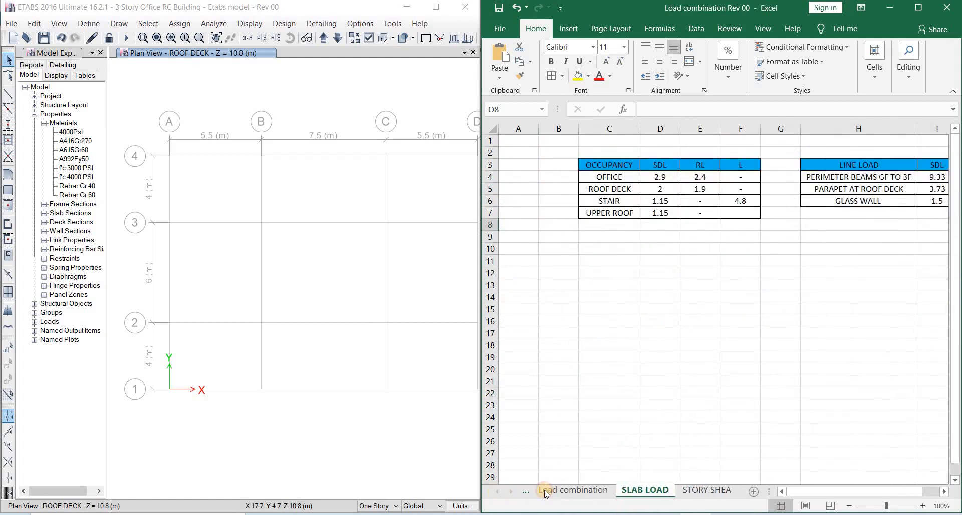
pyautogui.click(574, 490)
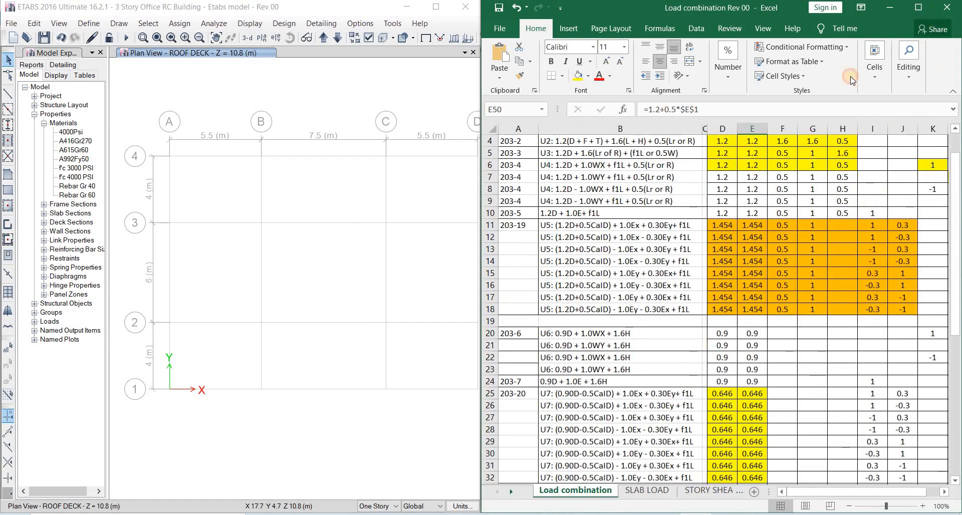
pyautogui.click(918, 7)
pyautogui.click(621, 294)
pyautogui.scroll(1, 621, 294)
pyautogui.scroll(-12, 631, 293)
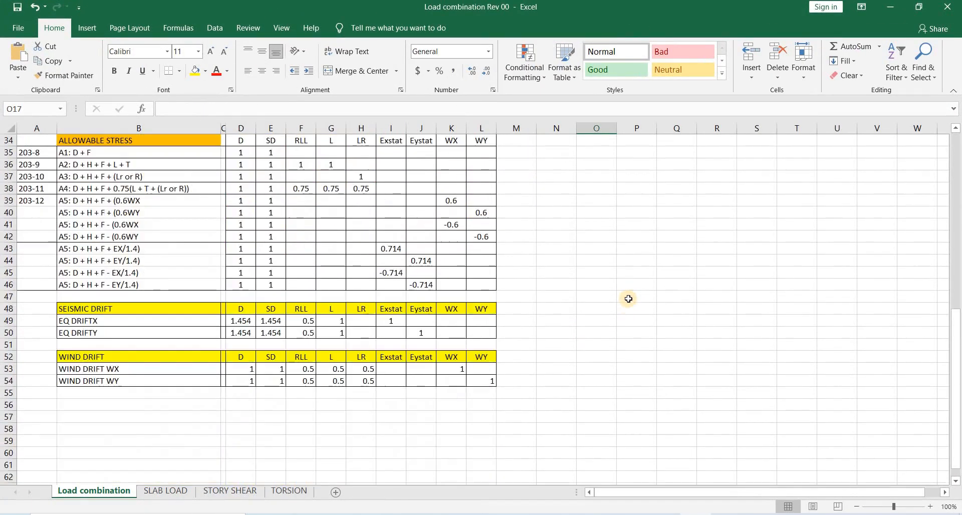
pyautogui.scroll(12, 646, 288)
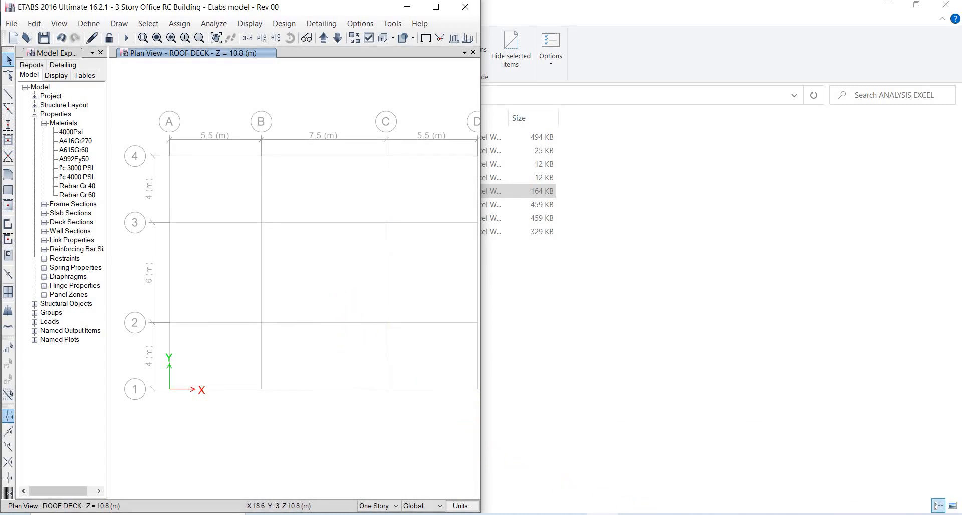
# Step: Switch to the Word manual for the three-story RC office building, maximize it and browse the snap option, common commands, column and beam drawing pages
pyautogui.click(918, 6)
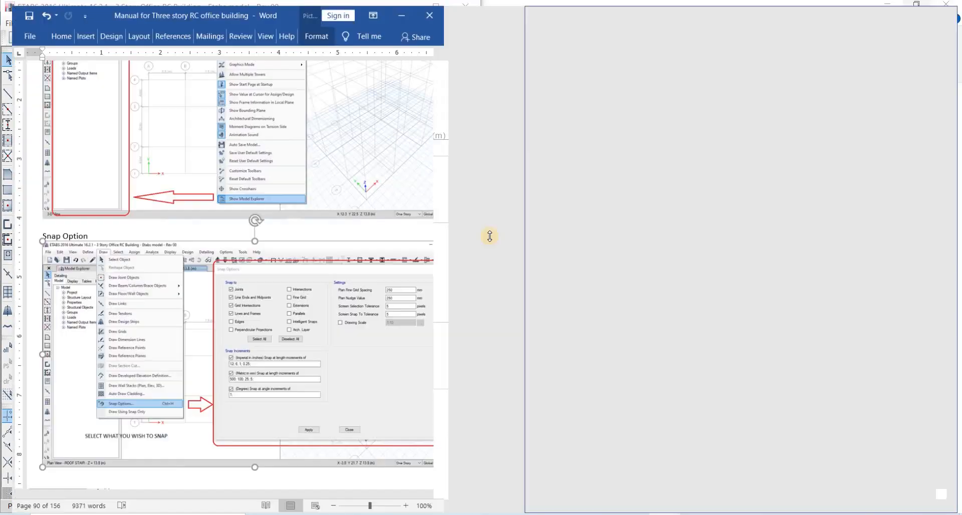
pyautogui.scroll(-15, 433, 306)
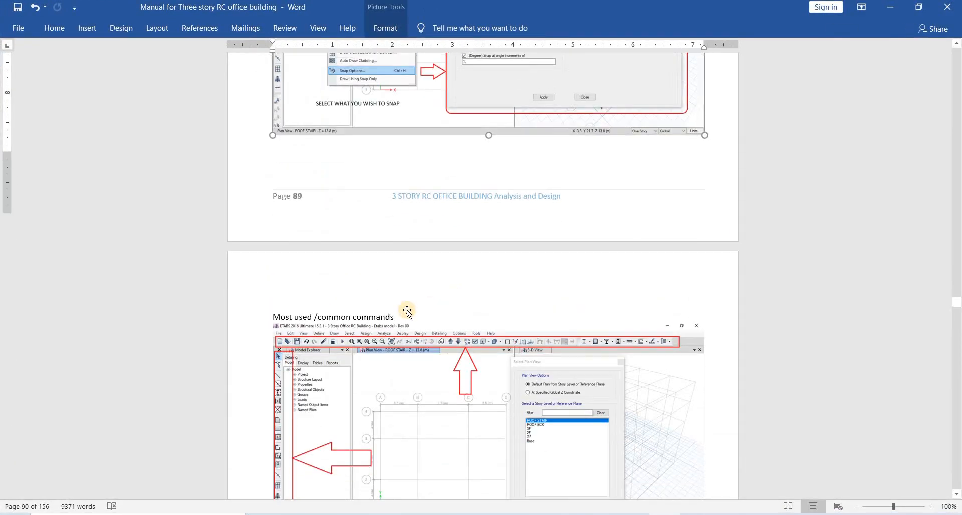
pyautogui.scroll(-15, 407, 309)
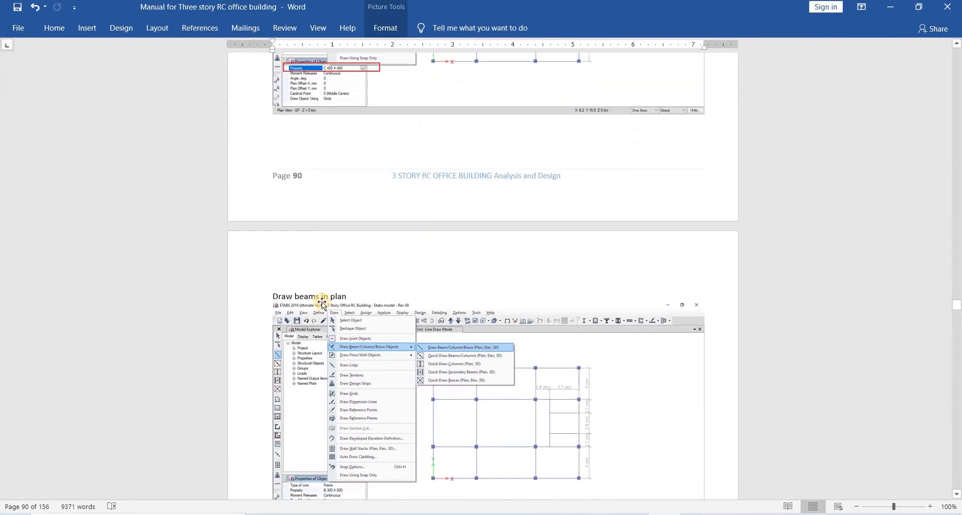
pyautogui.click(347, 297)
pyautogui.scroll(-6, 383, 302)
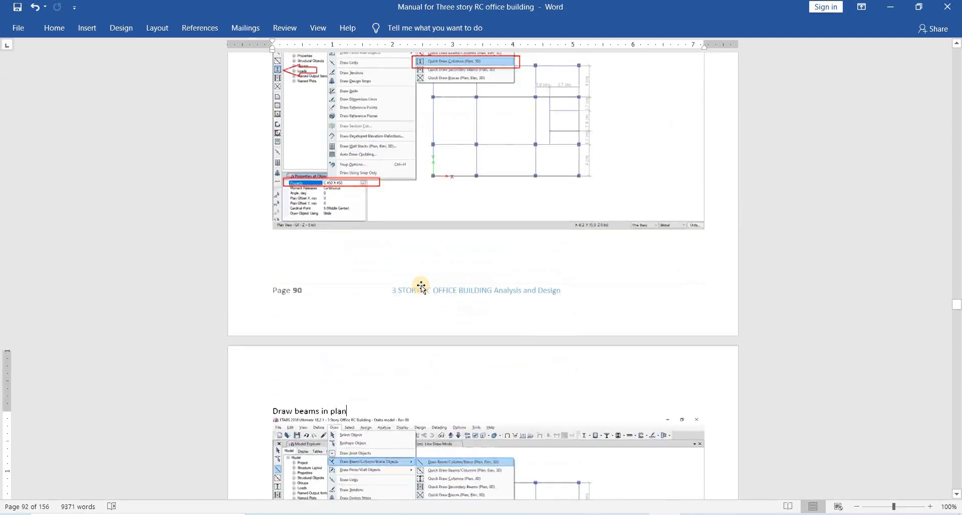
pyautogui.scroll(10, 421, 286)
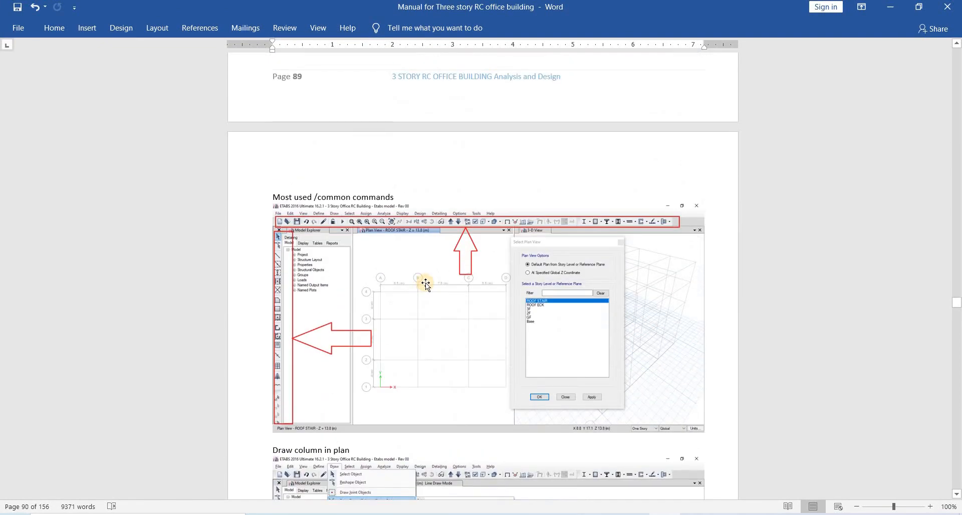
pyautogui.scroll(3, 433, 281)
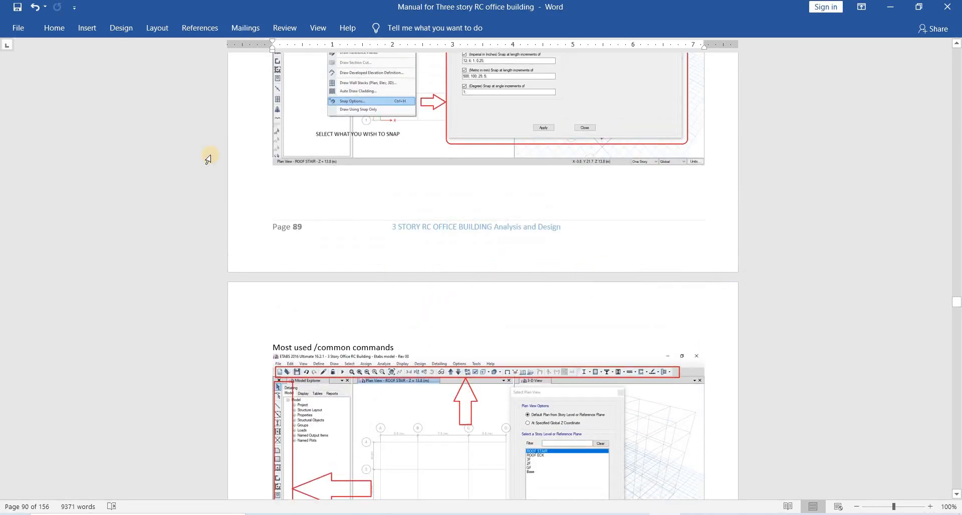
# Step: Show the manual's Navigation pane and widen it so the full heading names can be read
pyautogui.click(329, 28)
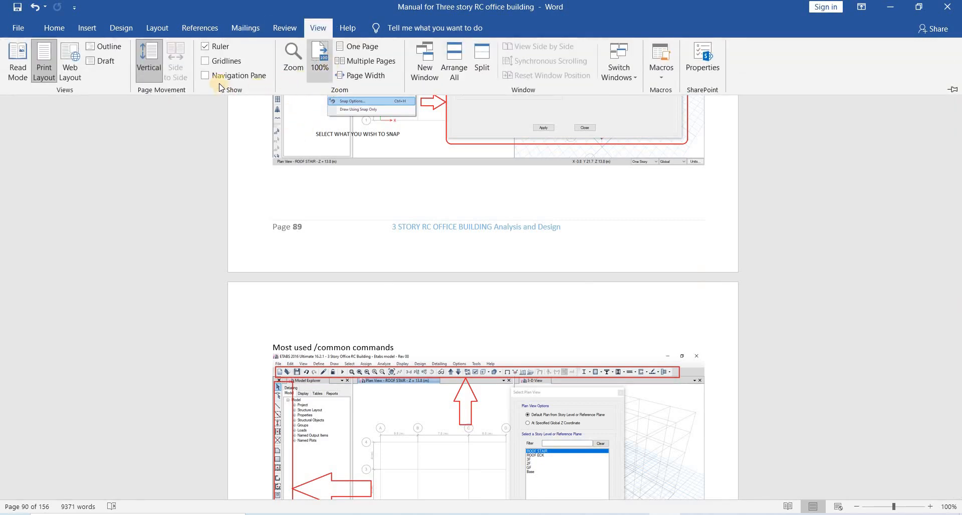
pyautogui.click(169, 272)
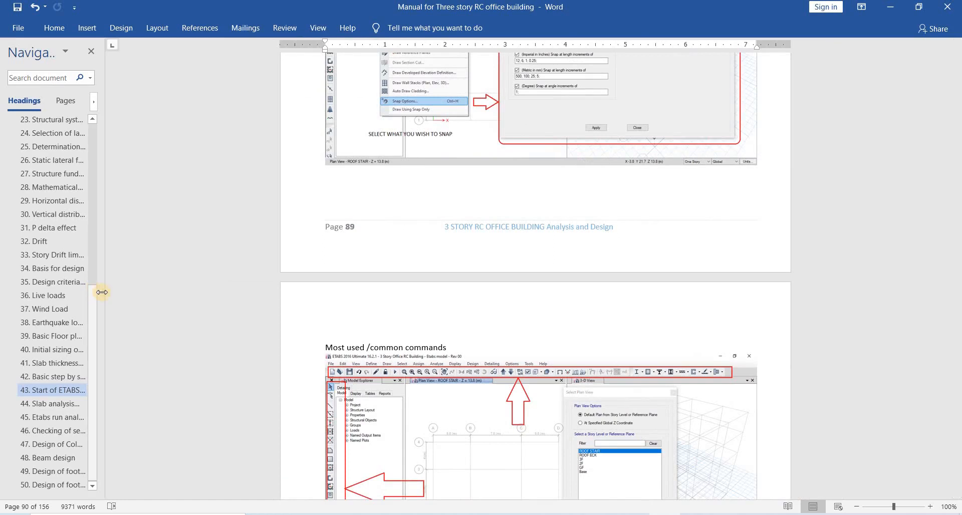
pyautogui.moveTo(104, 293); pyautogui.dragTo(243, 305)
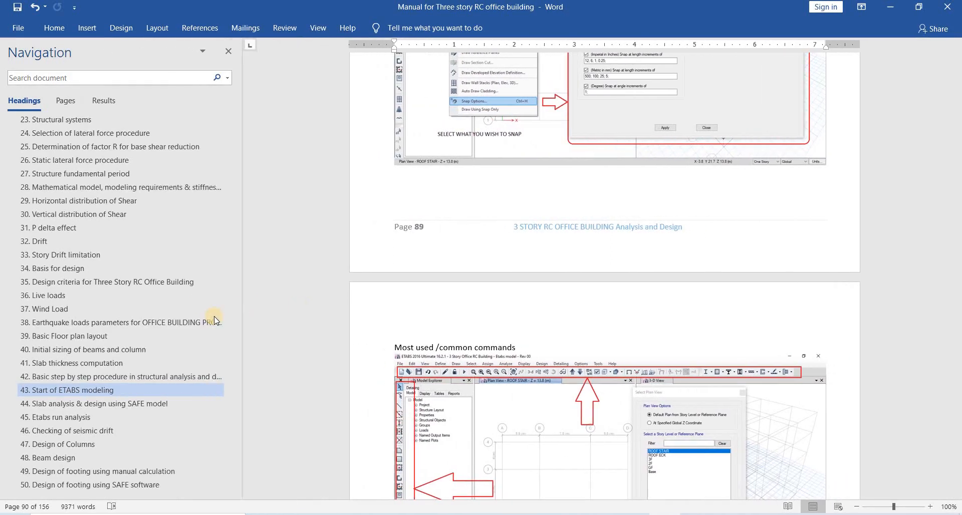
# Step: Go to section 13, Combination of Loads, in the manual and read the NSCP load combinations through 203.5 Special Seismic Load Combinations
pyautogui.scroll(6, 120, 311)
pyautogui.scroll(2, 118, 319)
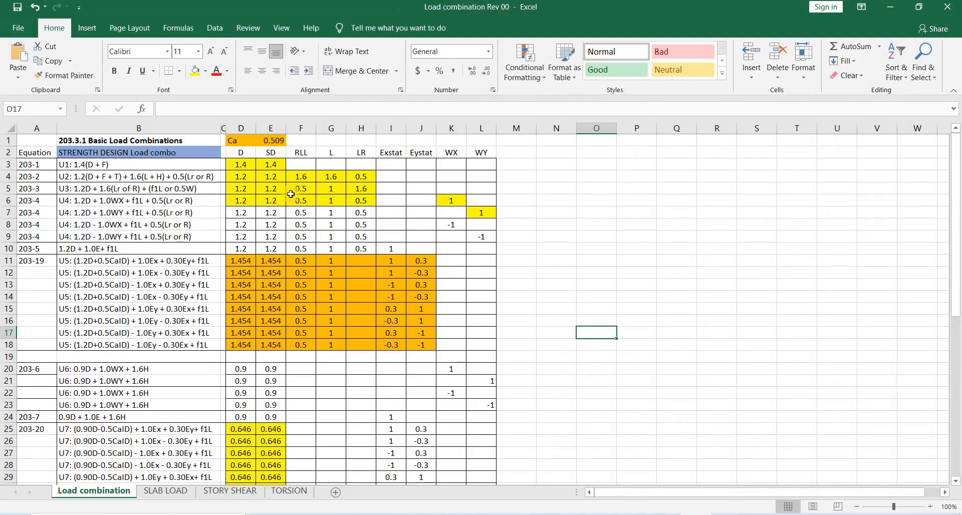
pyautogui.moveTo(236, 118)
pyautogui.mouseDown()
pyautogui.moveTo(308, 123)
pyautogui.moveTo(234, 121)
pyautogui.mouseUp()
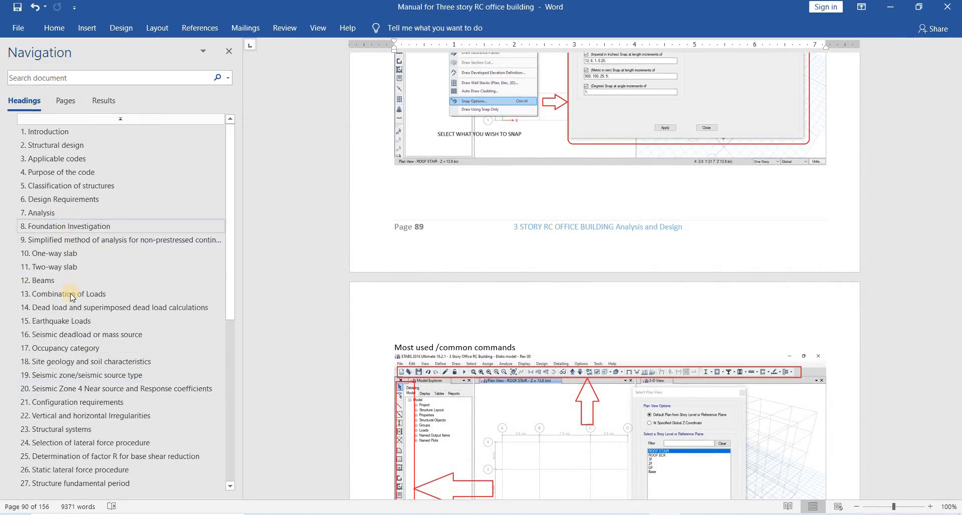
pyautogui.click(131, 297)
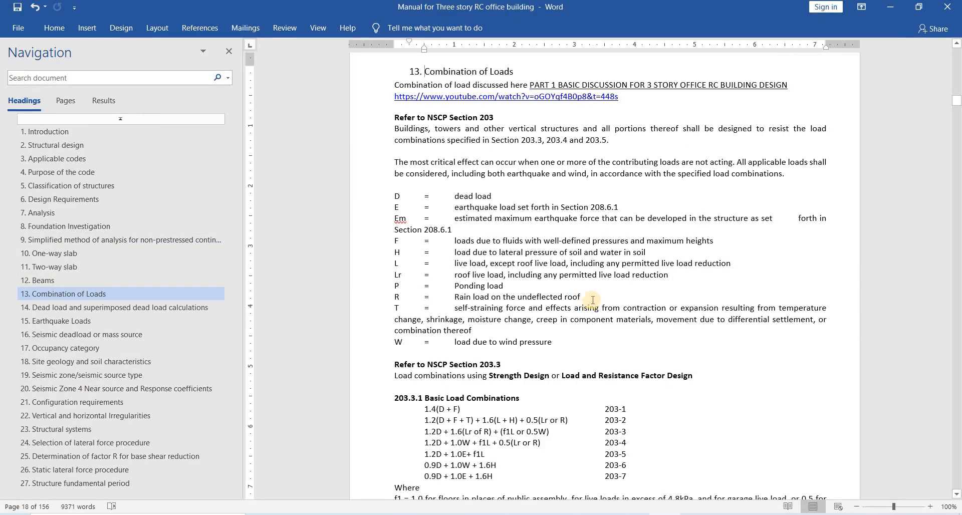
pyautogui.scroll(-3, 592, 299)
pyautogui.scroll(3, 561, 296)
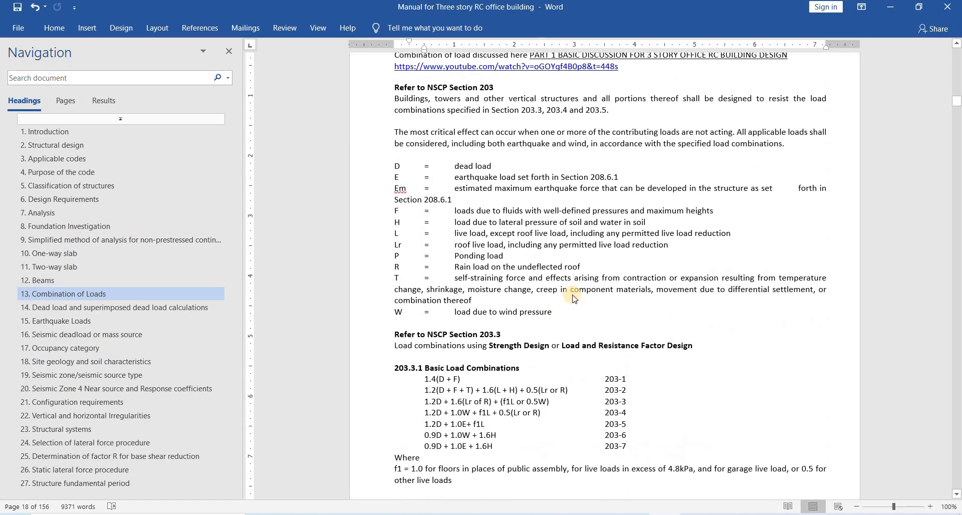
pyautogui.scroll(-12, 563, 297)
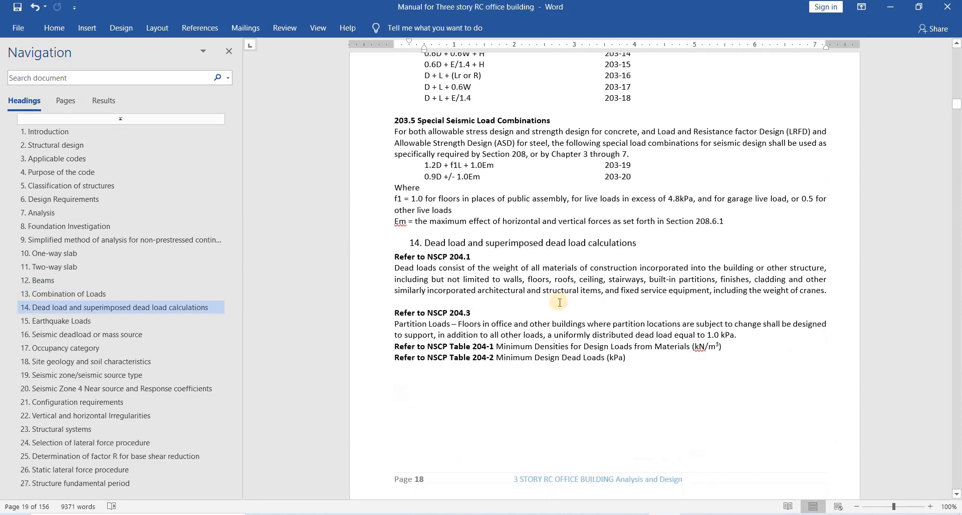
pyautogui.scroll(1, 558, 301)
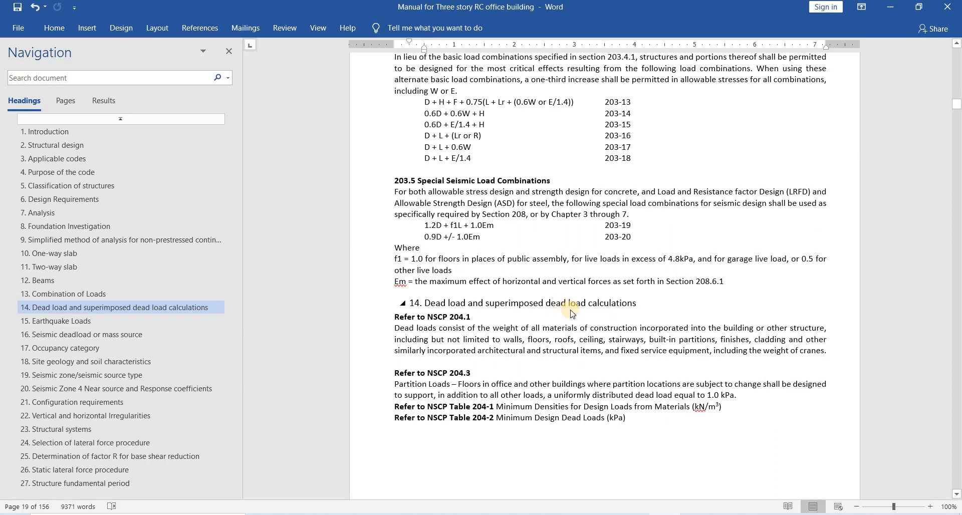
# Step: Read the earthquake load definitions in section 15 of the manual, focusing on Ev and its 0.5CaID term
pyautogui.scroll(-6, 571, 311)
pyautogui.scroll(-2, 572, 310)
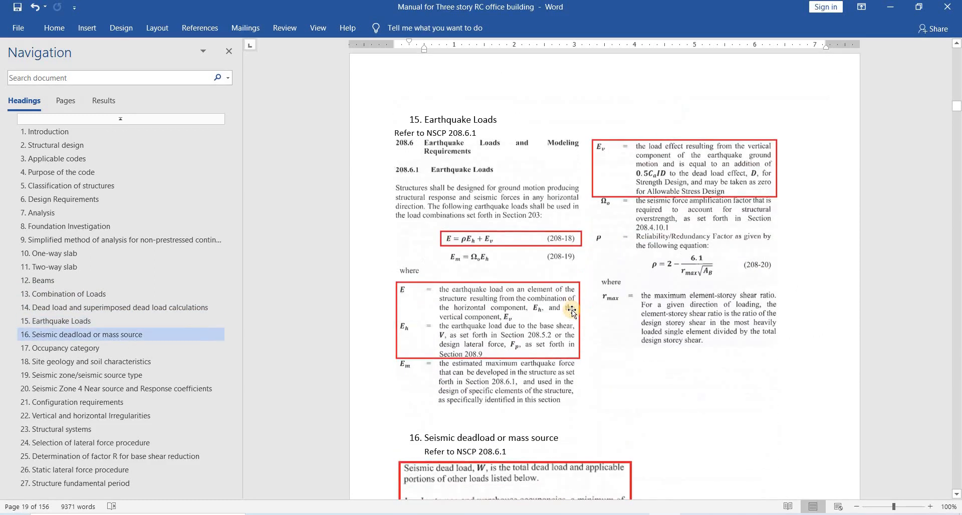
pyautogui.scroll(-1, 573, 310)
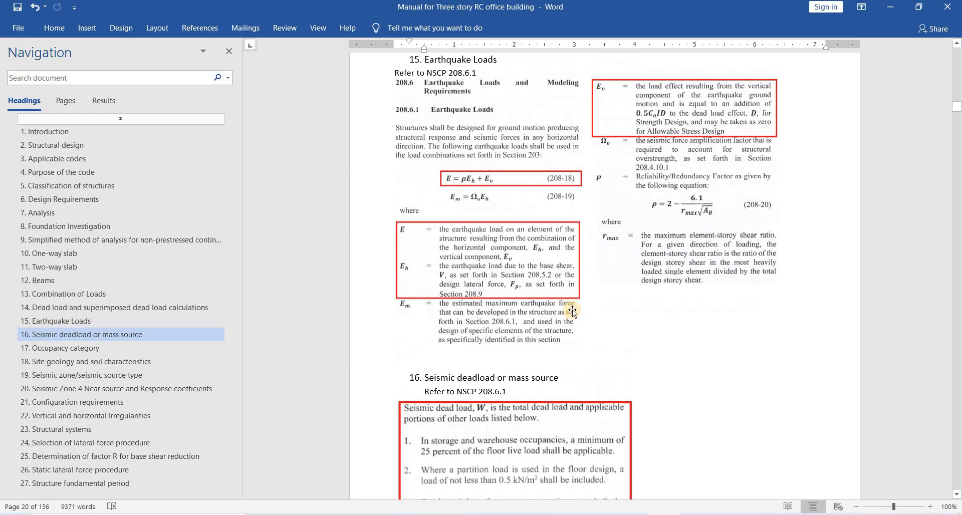
pyautogui.scroll(1, 572, 309)
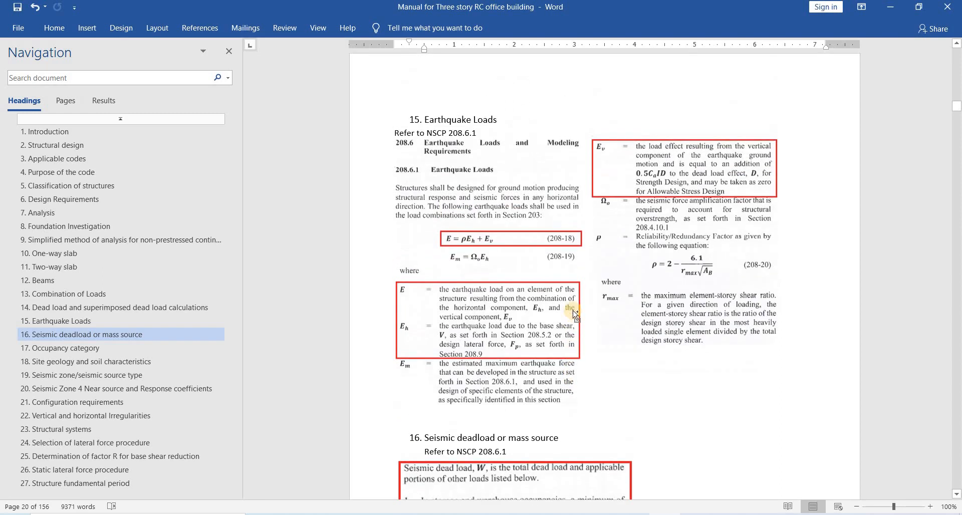
pyautogui.moveTo(591, 131)
pyautogui.mouseDown()
pyautogui.moveTo(606, 176)
pyautogui.moveTo(688, 171)
pyautogui.moveTo(687, 161)
pyautogui.moveTo(626, 135)
pyautogui.moveTo(654, 101)
pyautogui.mouseUp()
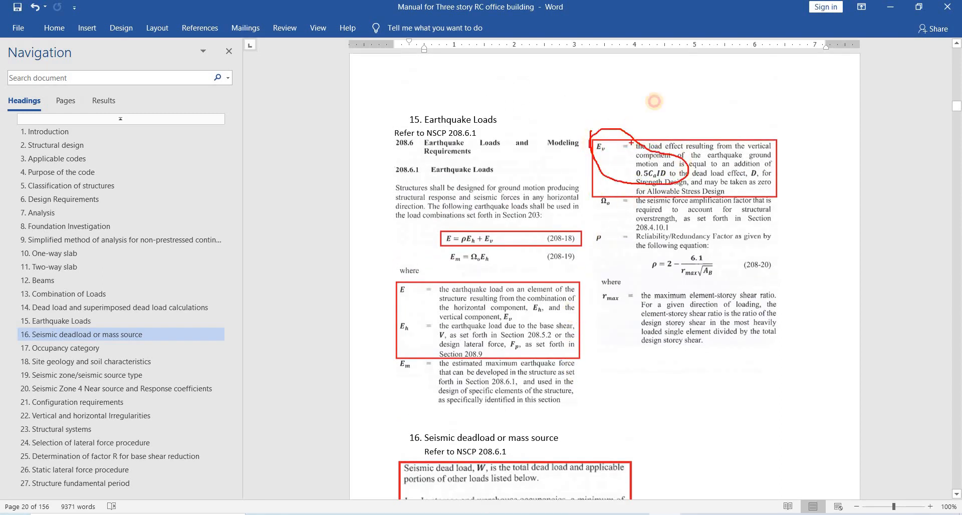
pyautogui.moveTo(663, 176)
pyautogui.mouseDown()
pyautogui.moveTo(633, 171)
pyautogui.moveTo(667, 187)
pyautogui.mouseUp()
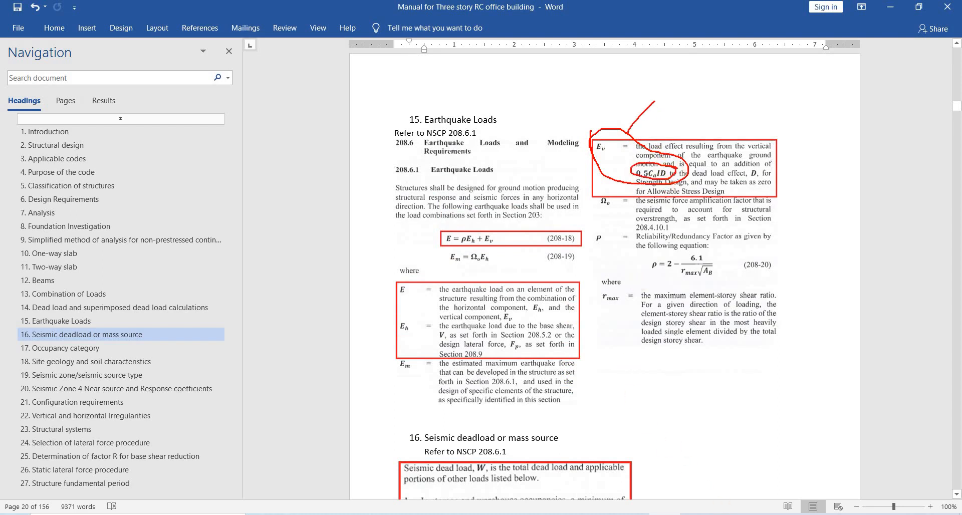
pyautogui.press('Escape')
# Step: Switch to the Excel load combination workbook and inspect the U5 dead load factor formulas in D11 and D12 and the Ca value in E1
pyautogui.click(695, 514)
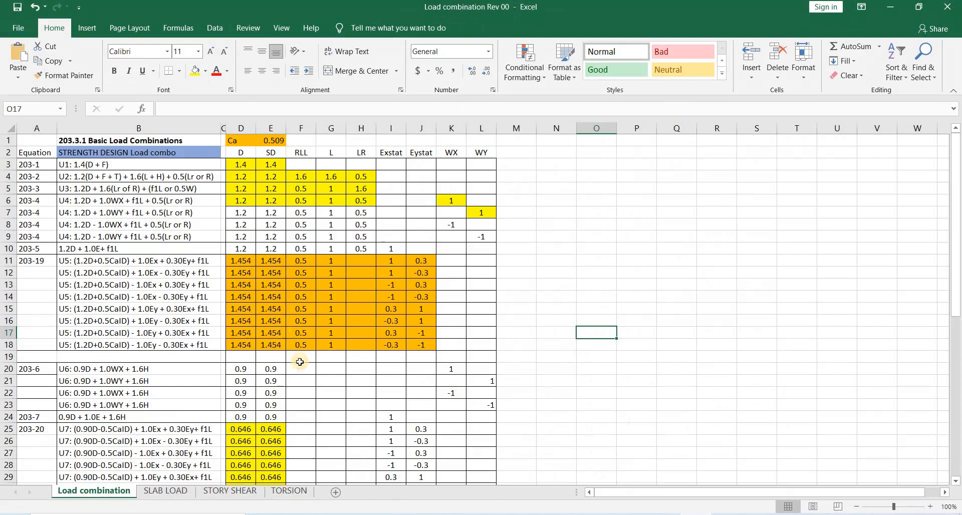
pyautogui.doubleClick(242, 261)
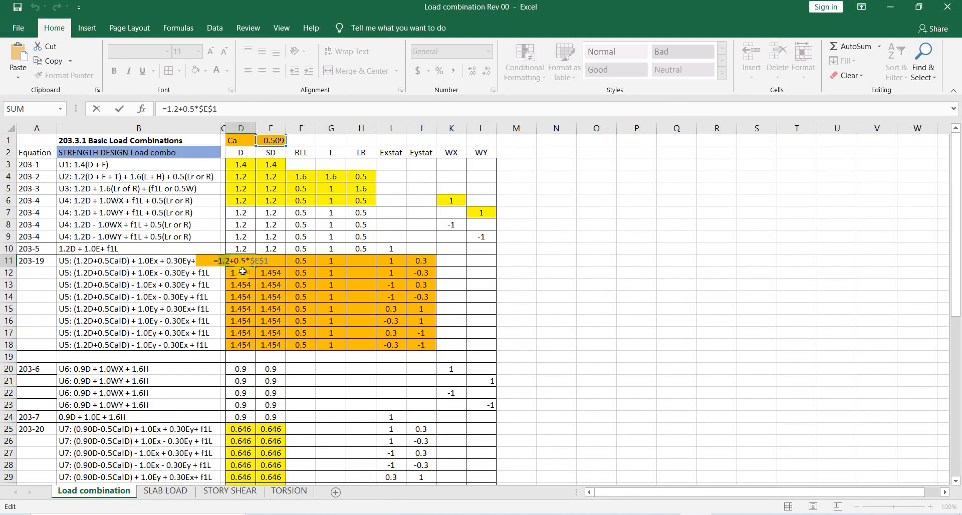
pyautogui.click(271, 261)
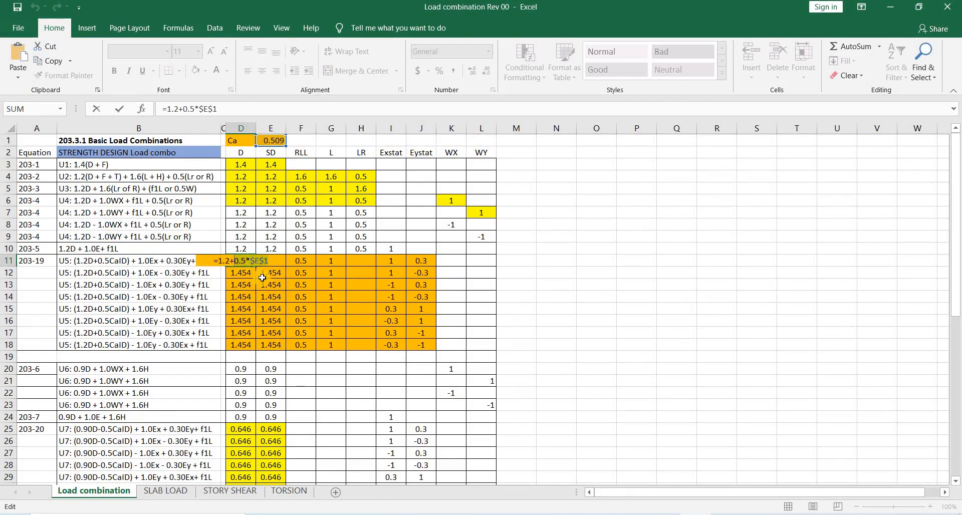
pyautogui.press('Escape')
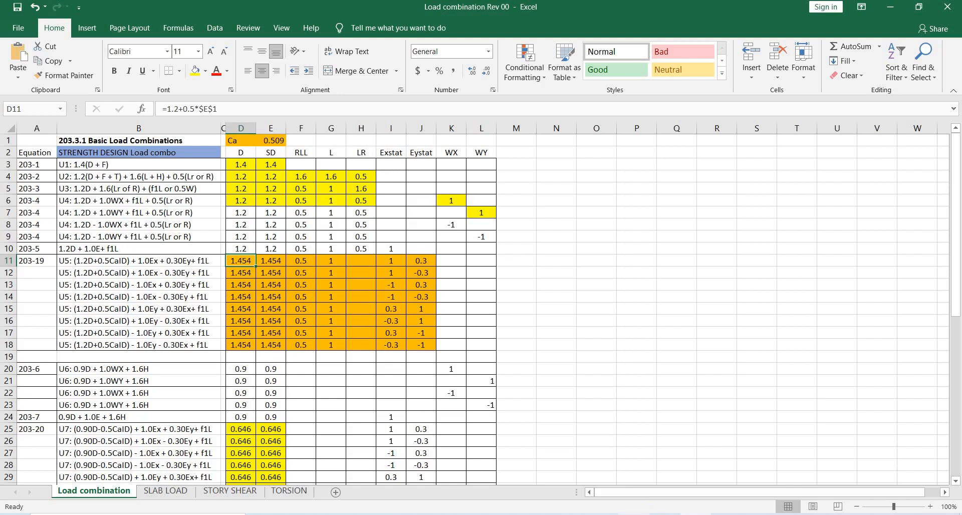
pyautogui.click(244, 272)
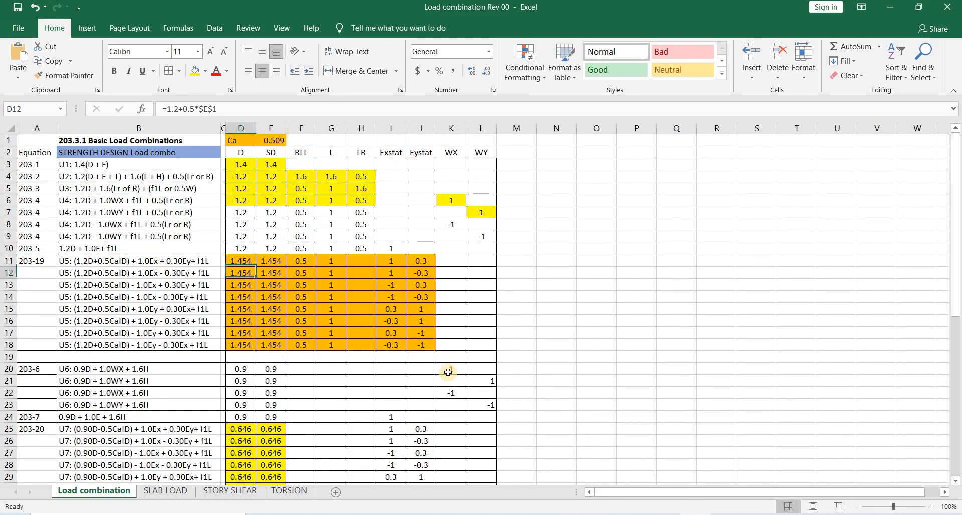
pyautogui.click(267, 142)
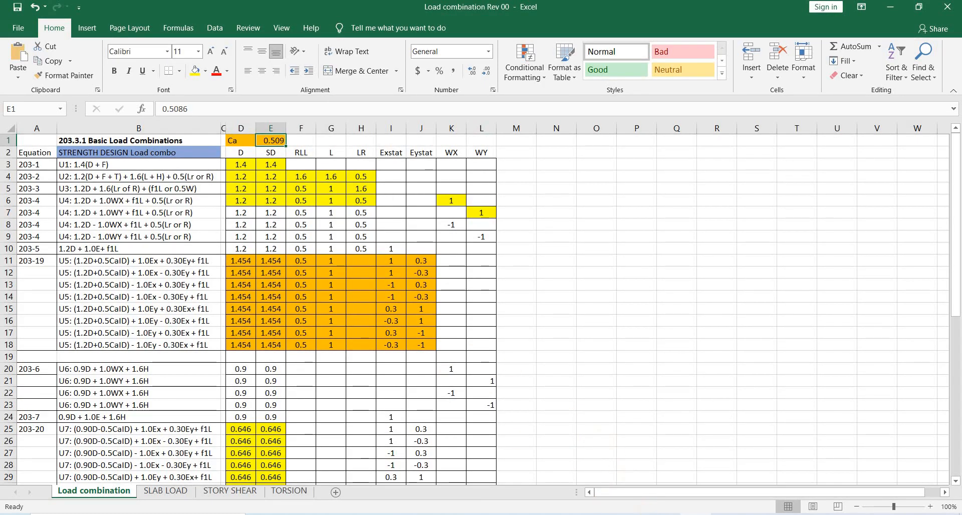
# Step: Switch to the Word manual and check sections 19, 18 and 15 for the source of the seismic coefficient Ca
pyautogui.hotkey('alt', 'Tab')
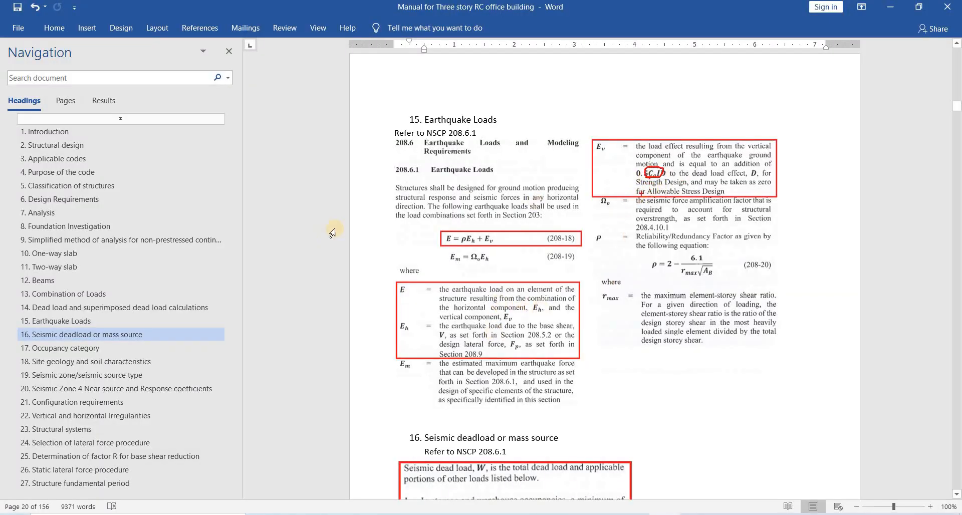
pyautogui.scroll(-1, 115, 351)
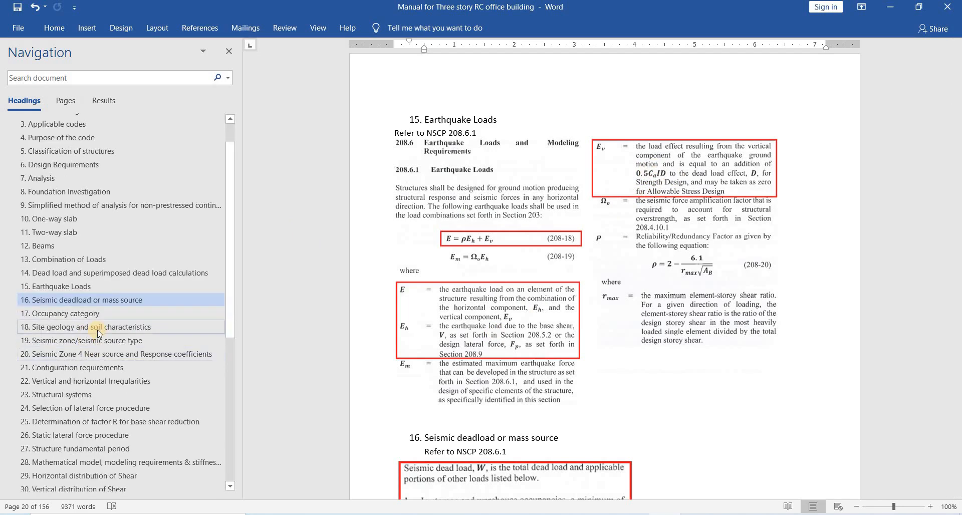
pyautogui.click(99, 341)
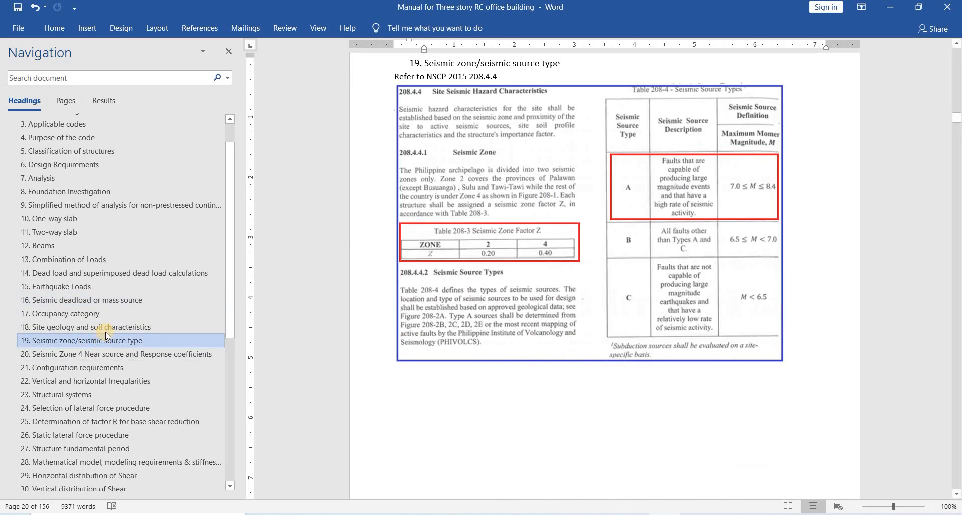
pyautogui.click(94, 327)
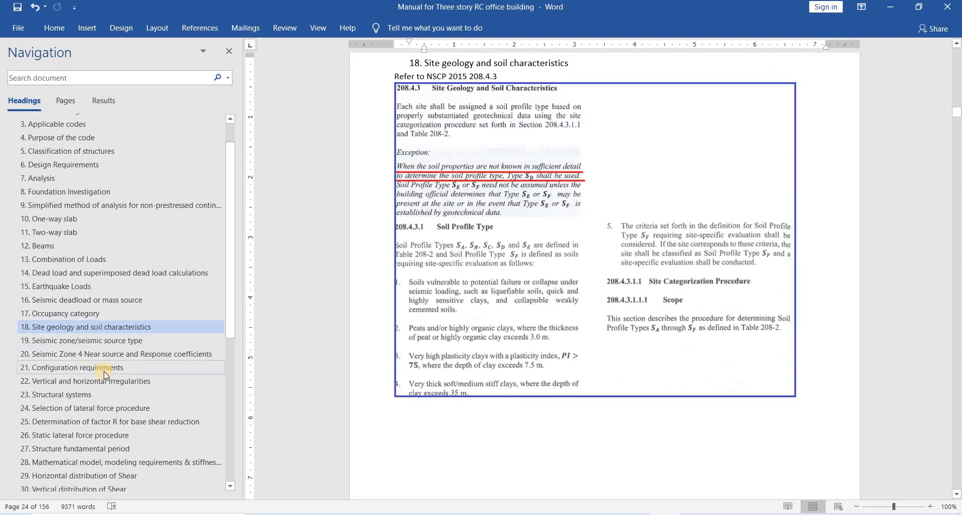
pyautogui.click(85, 285)
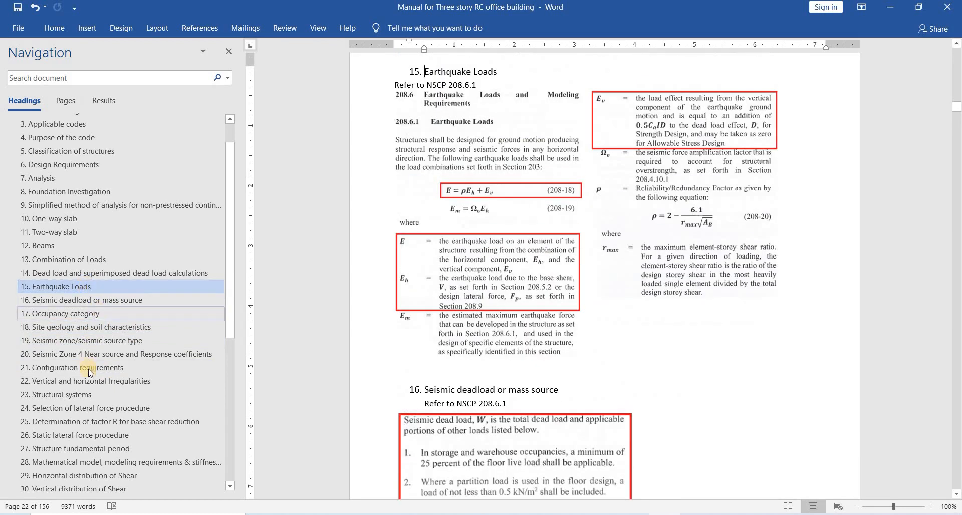
pyautogui.scroll(-2, 90, 370)
pyautogui.scroll(2, 94, 368)
# Step: Go to section 20, Seismic Zone 4 Near source and Response coefficients, and read the Ca calculation for soil profile type Sd
pyautogui.click(85, 355)
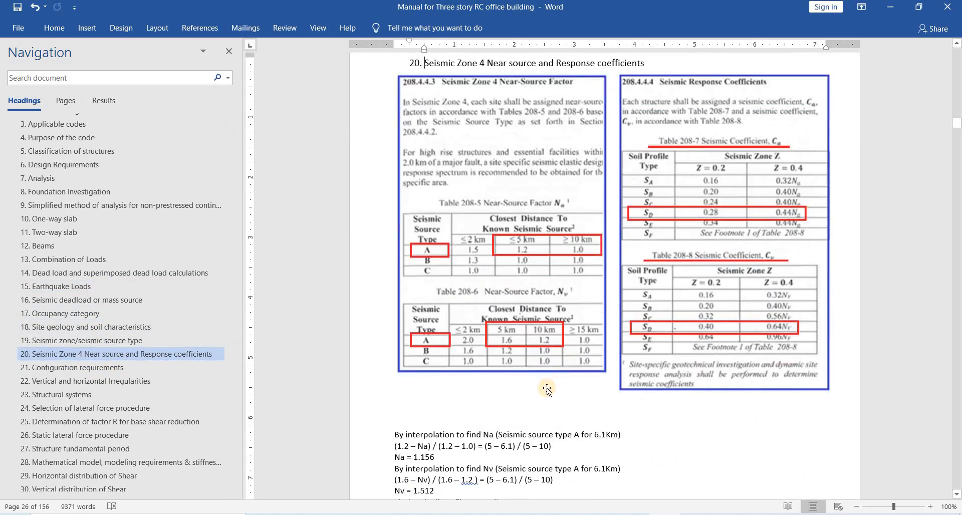
pyautogui.scroll(-5, 543, 388)
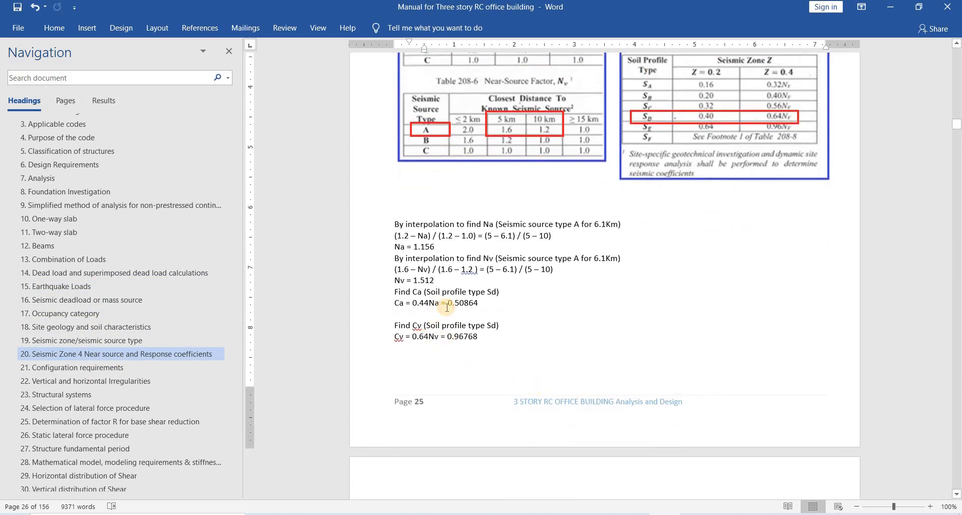
pyautogui.moveTo(391, 303)
pyautogui.mouseDown()
pyautogui.moveTo(455, 315)
pyautogui.moveTo(388, 299)
pyautogui.mouseUp()
pyautogui.press('Escape')
# Step: Return to section 19 and examine Table 208-4, circling seismic source type A and its maximum moment magnitude range
pyautogui.scroll(15, 486, 314)
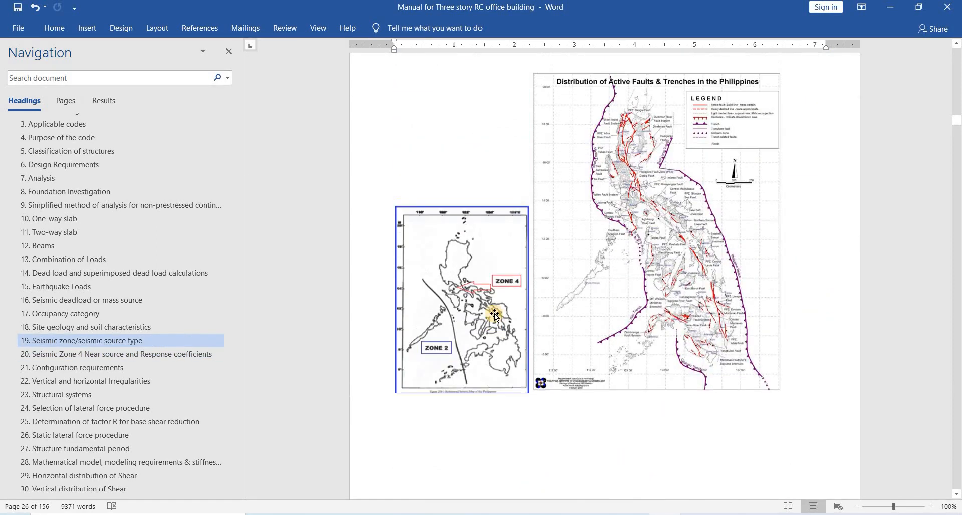
pyautogui.scroll(1, 494, 314)
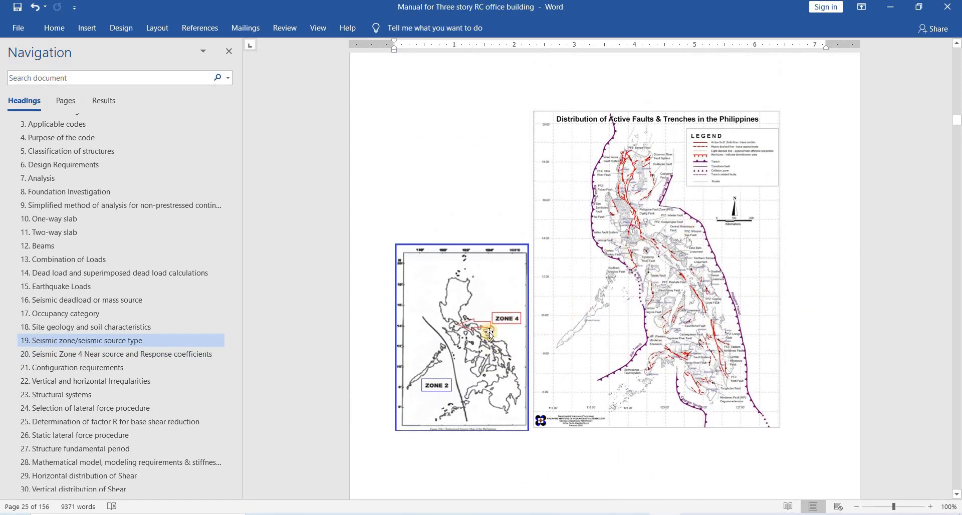
pyautogui.scroll(14, 624, 309)
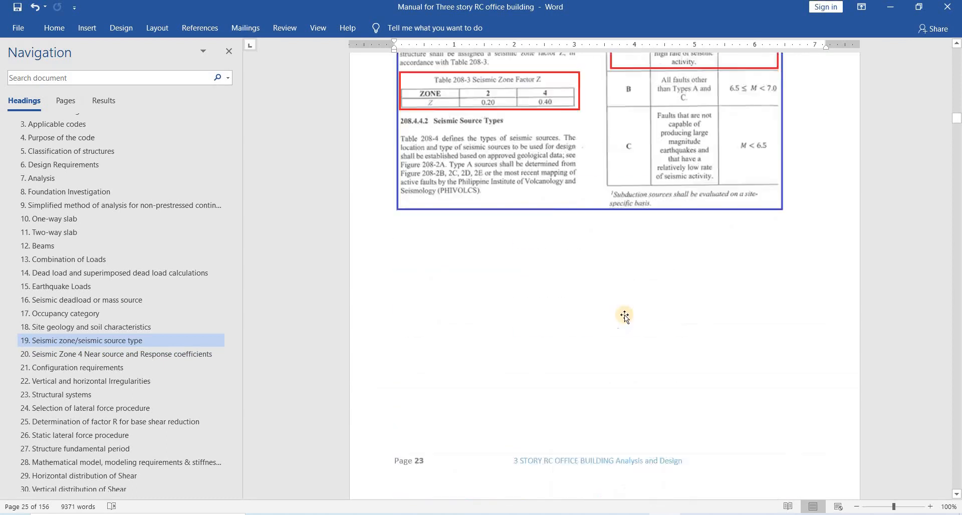
pyautogui.scroll(-5, 648, 322)
pyautogui.scroll(5, 657, 315)
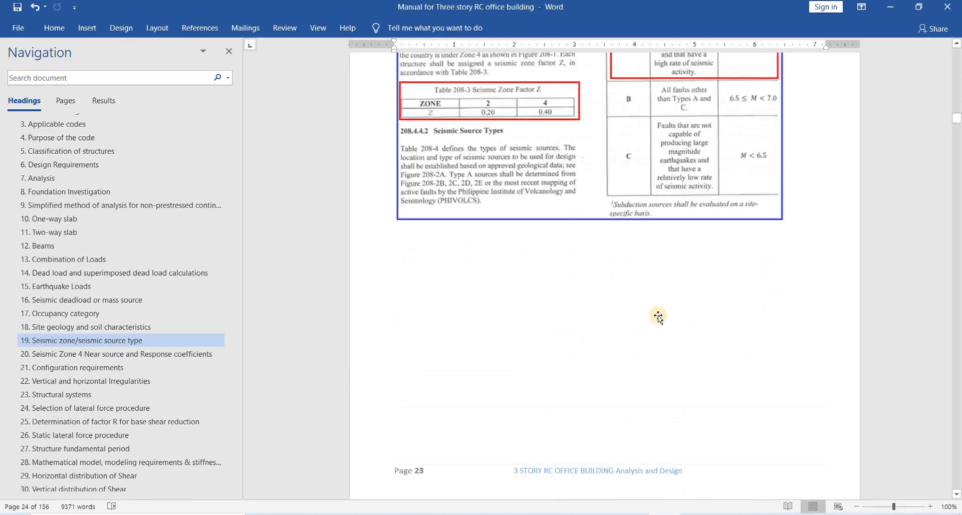
pyautogui.click(654, 245)
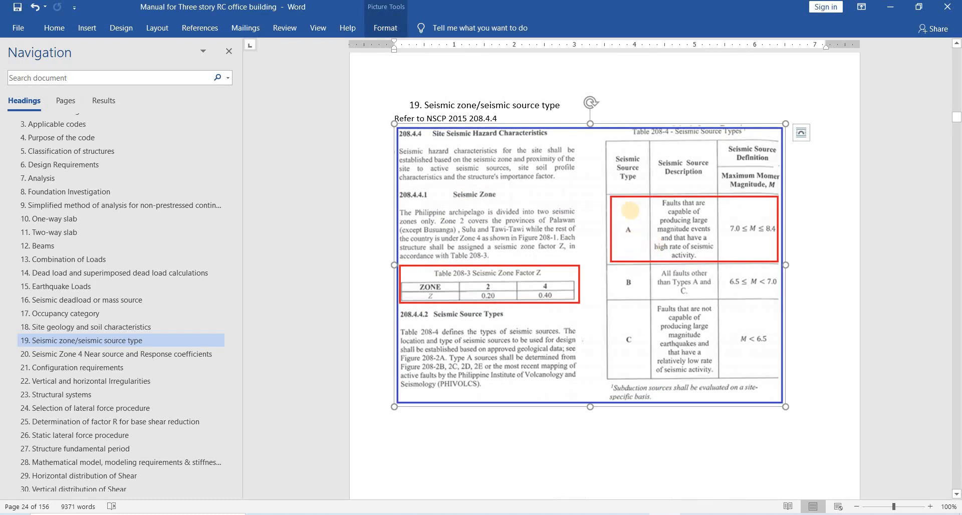
pyautogui.moveTo(615, 226); pyautogui.dragTo(637, 219)
pyautogui.moveTo(706, 233)
pyautogui.mouseDown()
pyautogui.moveTo(767, 239)
pyautogui.moveTo(712, 235)
pyautogui.moveTo(714, 253)
pyautogui.mouseUp()
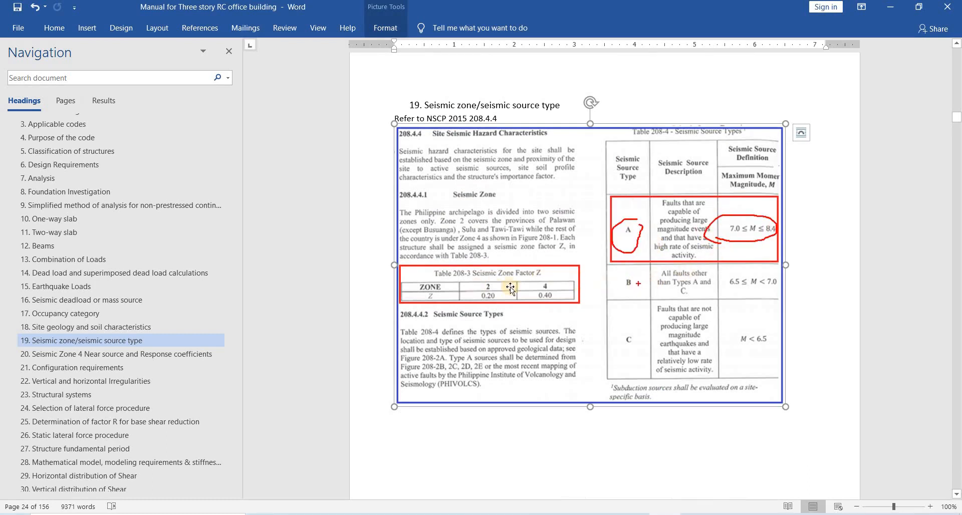
# Step: Examine the seismic zone map and the active faults map in section 19, outlining the Zone 4 area
pyautogui.scroll(-15, 521, 293)
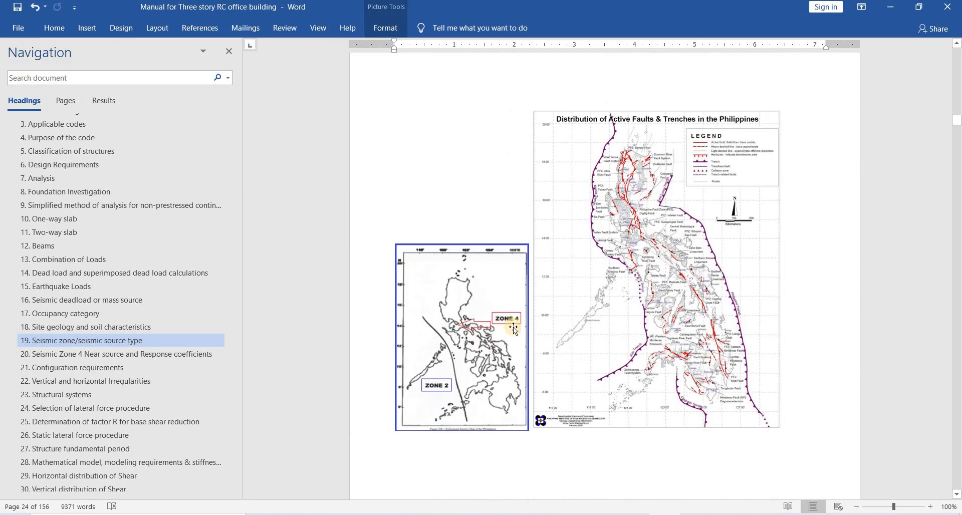
pyautogui.scroll(-3, 494, 284)
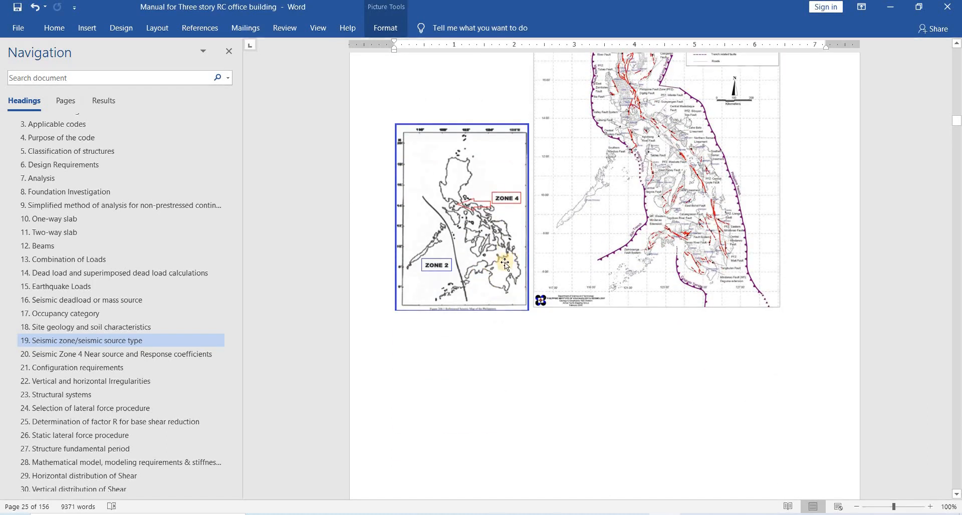
pyautogui.moveTo(425, 187); pyautogui.dragTo(474, 303)
pyautogui.moveTo(484, 160)
pyautogui.mouseDown()
pyautogui.moveTo(531, 282)
pyautogui.moveTo(483, 165)
pyautogui.mouseUp()
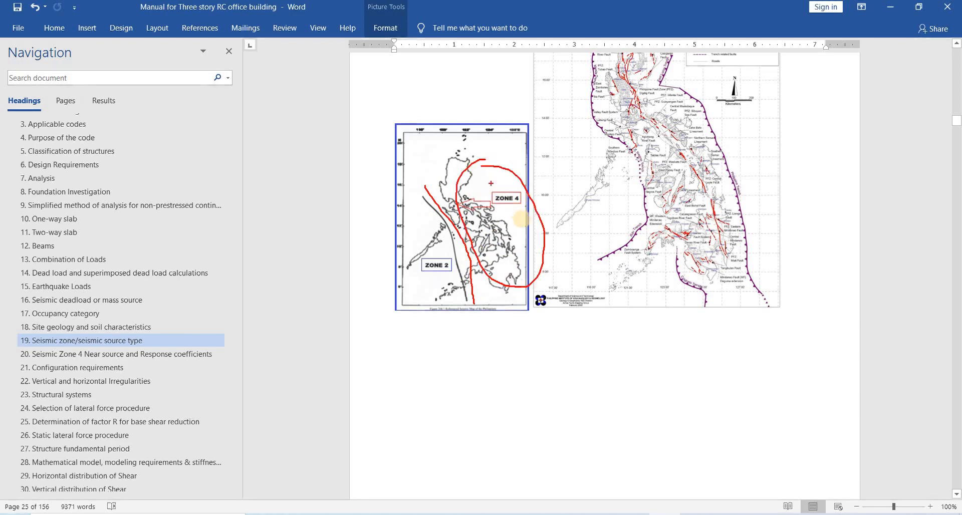
pyautogui.scroll(-4, 531, 256)
pyautogui.scroll(5, 537, 262)
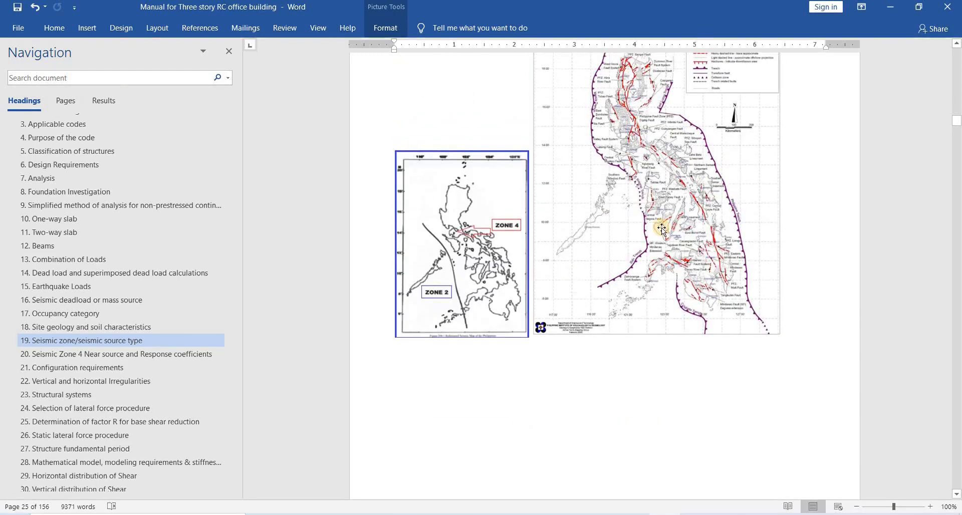
pyautogui.scroll(2, 661, 173)
pyautogui.moveTo(668, 163)
pyautogui.mouseDown()
pyautogui.moveTo(609, 167)
pyautogui.moveTo(682, 174)
pyautogui.moveTo(664, 183)
pyautogui.mouseUp()
# Step: In section 20, mark soil profile SD in Table 208-7 and the 5 km and 10 km distances in Table 208-5
pyautogui.scroll(-10, 625, 210)
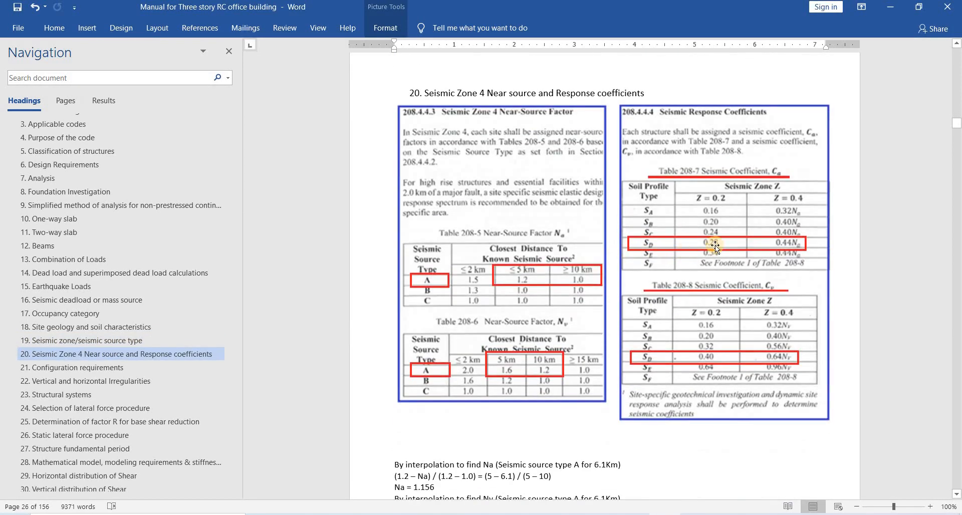
pyautogui.hotkey('ctrl', '2')
pyautogui.moveTo(636, 242); pyautogui.dragTo(630, 248)
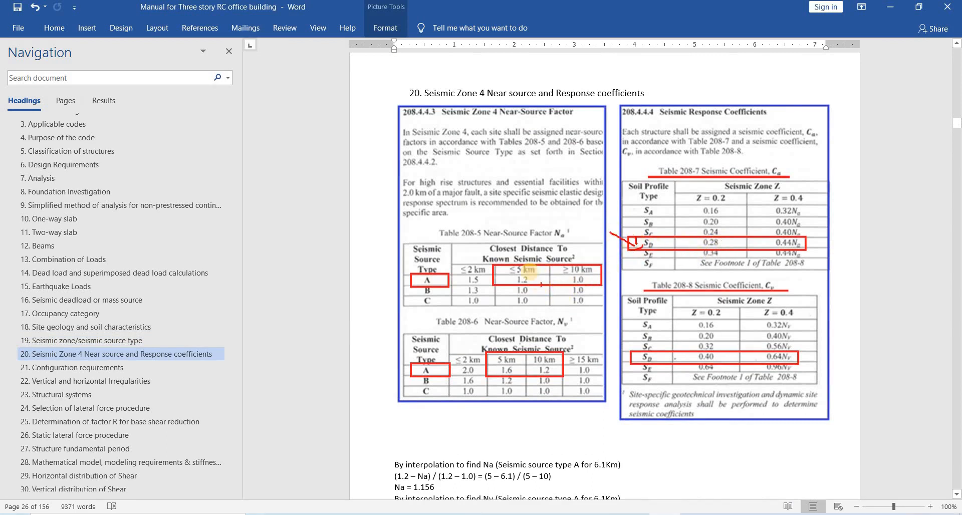
pyautogui.moveTo(508, 274)
pyautogui.mouseDown()
pyautogui.moveTo(546, 265)
pyautogui.moveTo(584, 274)
pyautogui.mouseUp()
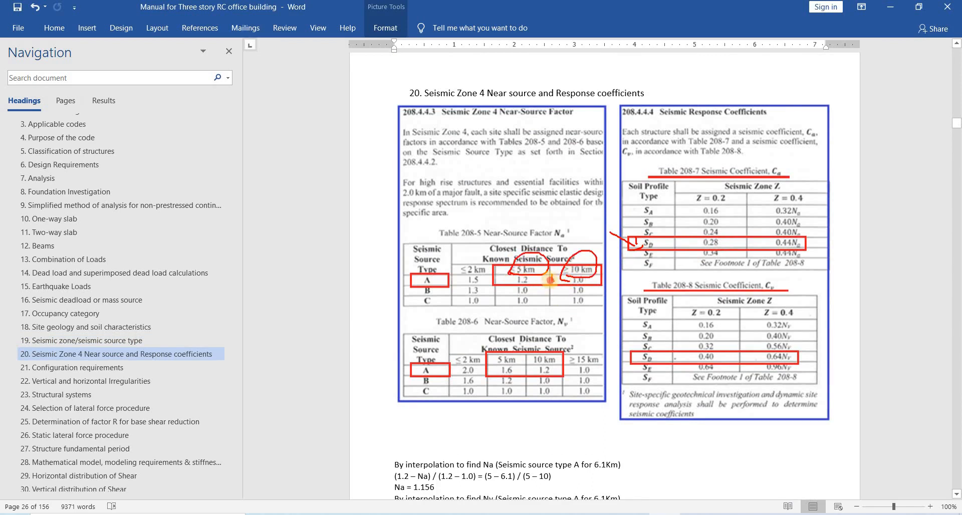
pyautogui.press('Escape')
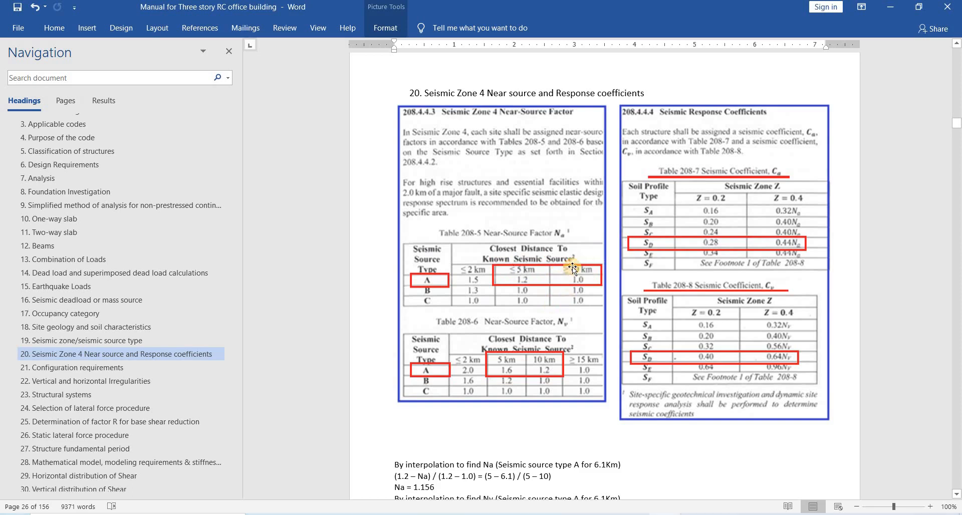
# Step: Trace the interpolated Na value to Table 208-5 and mark the 6.1 km distance used in the calculation
pyautogui.scroll(-3, 574, 299)
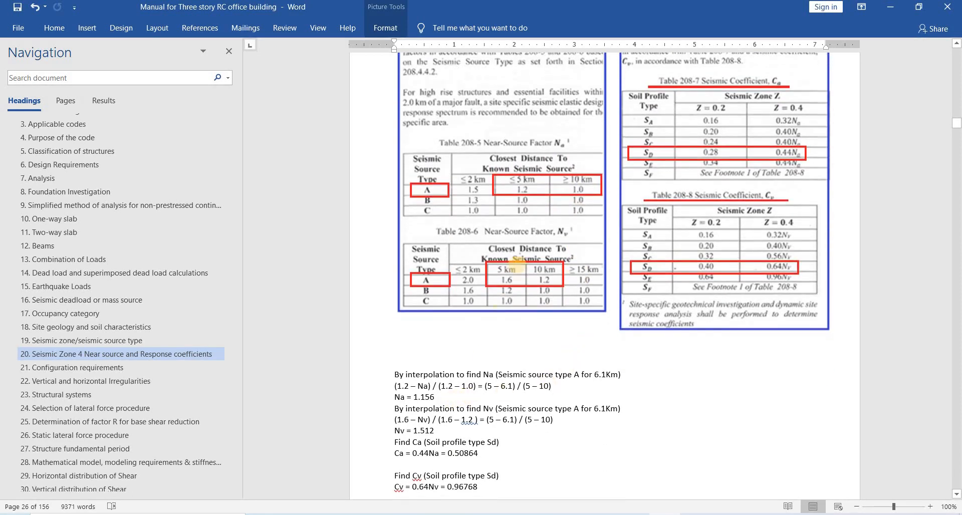
pyautogui.moveTo(394, 399)
pyautogui.mouseDown()
pyautogui.moveTo(437, 403)
pyautogui.moveTo(393, 398)
pyautogui.moveTo(419, 400)
pyautogui.moveTo(537, 184)
pyautogui.moveTo(580, 183)
pyautogui.moveTo(539, 191)
pyautogui.mouseUp()
pyautogui.moveTo(576, 359); pyautogui.dragTo(583, 380)
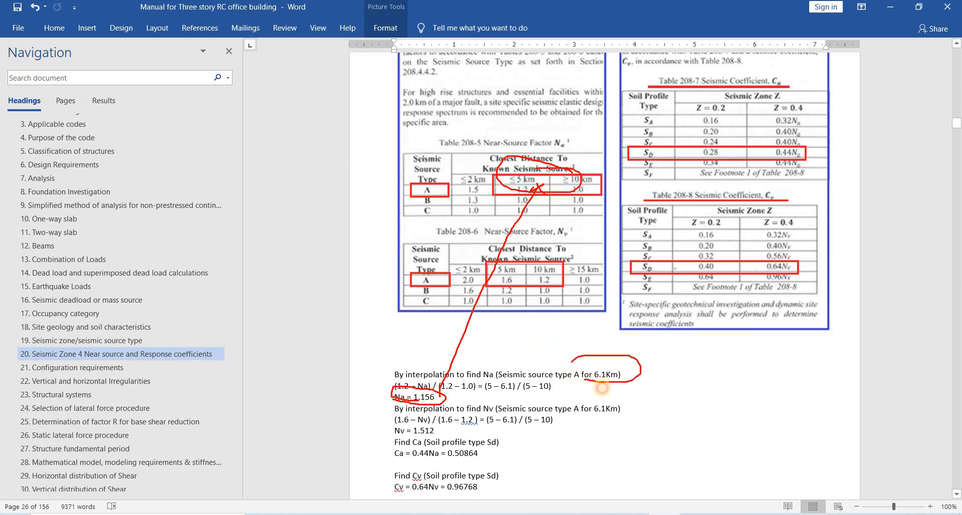
pyautogui.press('Escape')
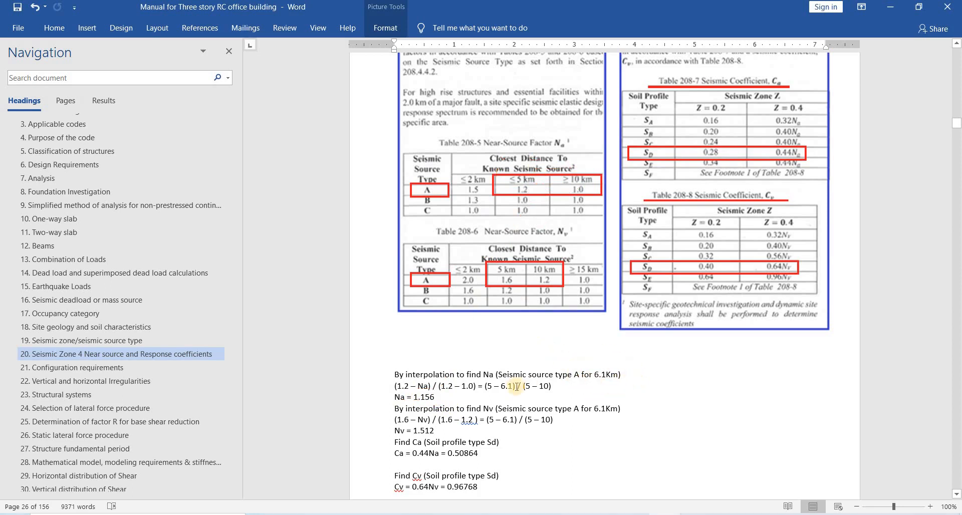
# Step: Compare the Na and Nv interpolation calculations with near-source factor Tables 208-5 and 208-6
pyautogui.scroll(-4, 409, 321)
pyautogui.scroll(4, 606, 343)
pyautogui.scroll(-3, 512, 361)
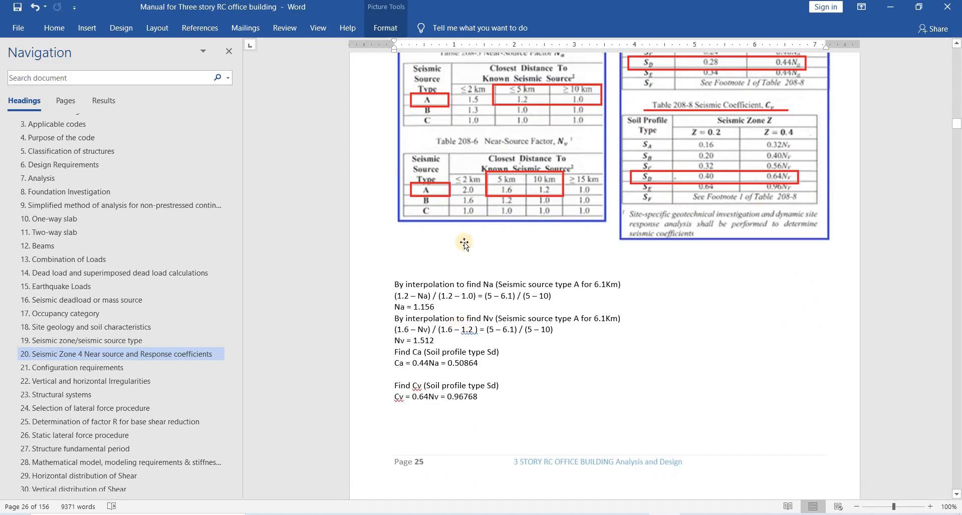
pyautogui.scroll(2, 528, 166)
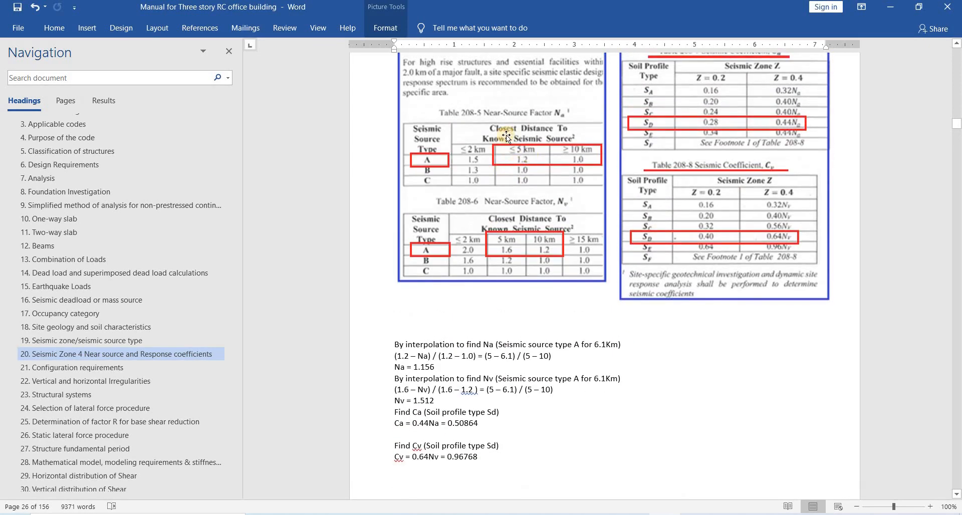
pyautogui.moveTo(585, 119); pyautogui.dragTo(506, 291)
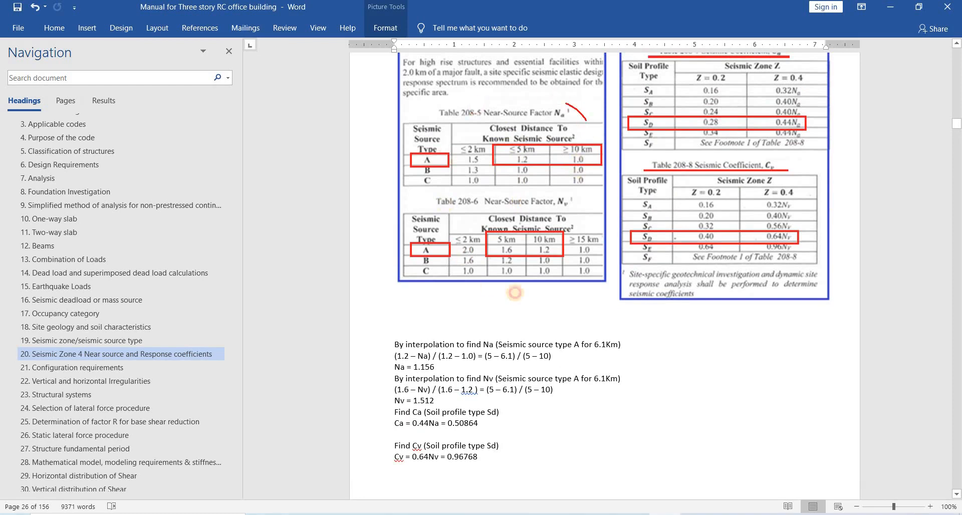
pyautogui.scroll(-2, 506, 361)
pyautogui.click(494, 362)
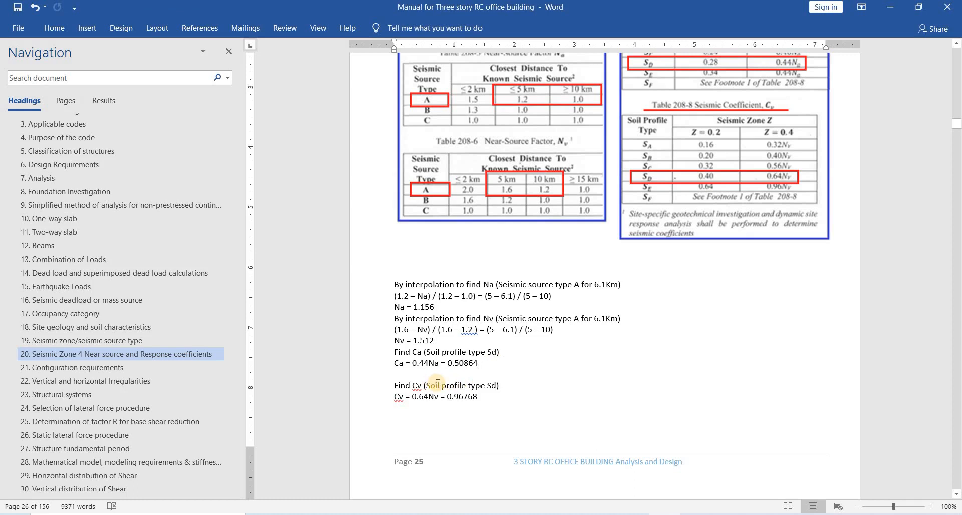
# Step: Circle the Ca and Cv calculations for soil profile type Sd, then clear the markings
pyautogui.moveTo(389, 369); pyautogui.dragTo(498, 364)
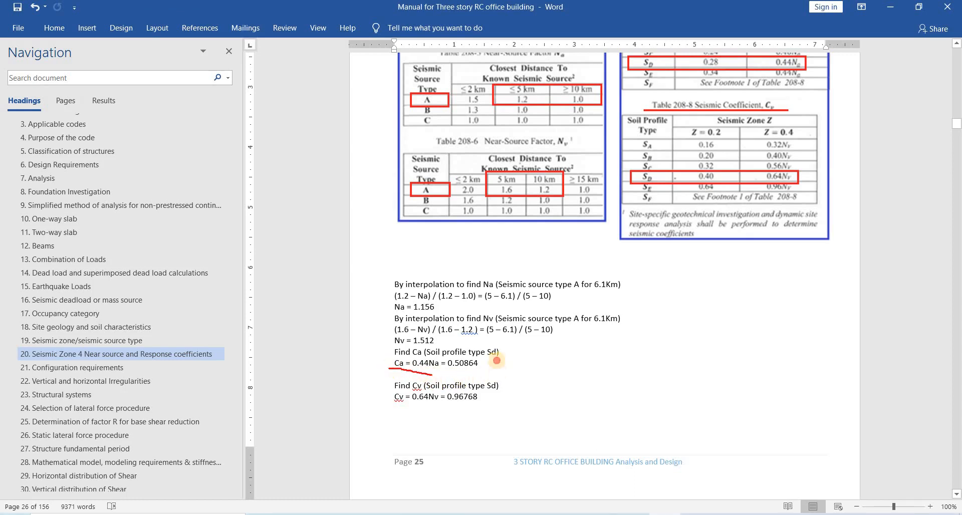
pyautogui.moveTo(400, 345); pyautogui.dragTo(499, 359)
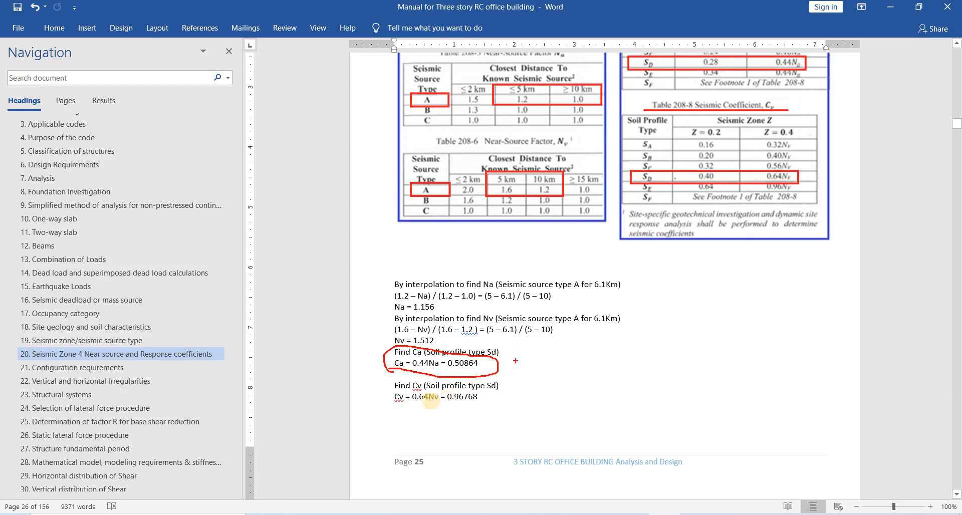
pyautogui.moveTo(465, 412)
pyautogui.mouseDown()
pyautogui.moveTo(394, 375)
pyautogui.moveTo(488, 403)
pyautogui.mouseUp()
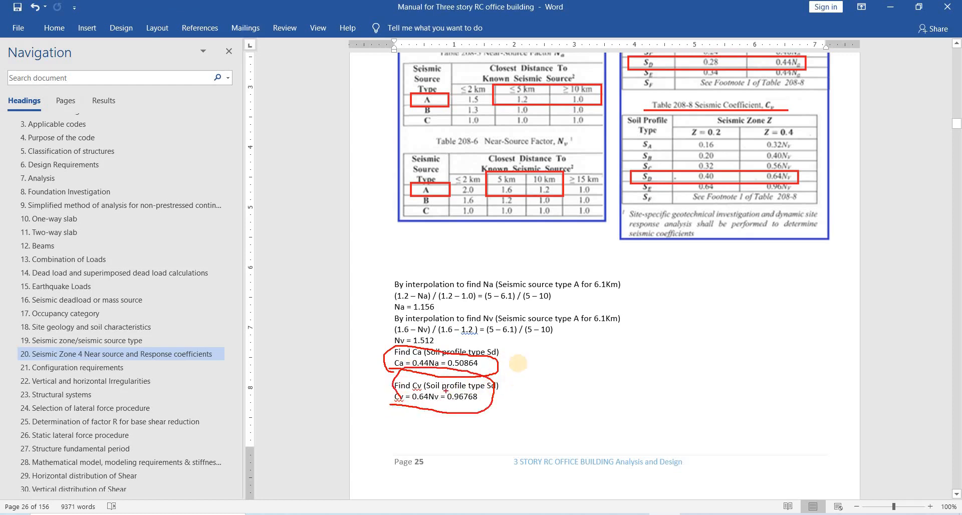
pyautogui.press('Escape')
# Step: Return to the start of section 20 and circle seismic coefficient Tables 208-7 and 208-8, then clear the marking
pyautogui.scroll(-5, 558, 350)
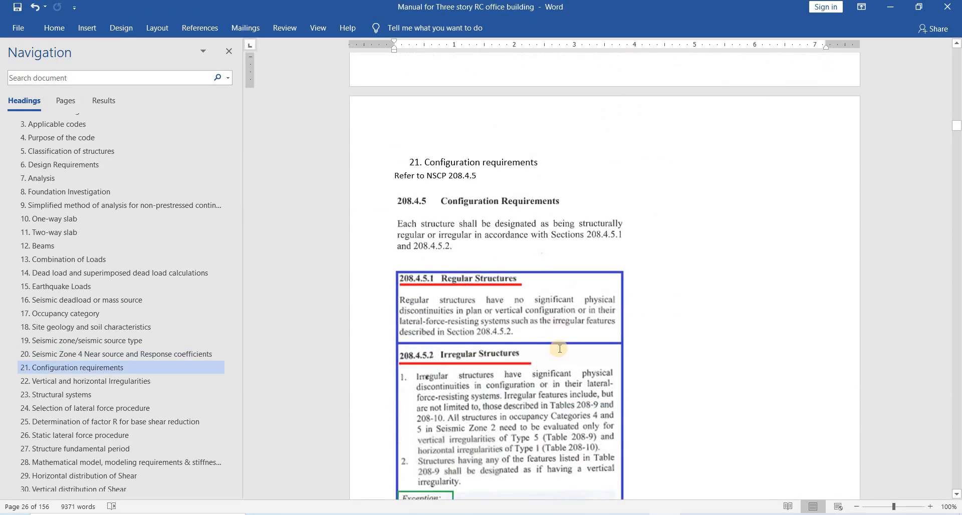
pyautogui.scroll(16, 559, 351)
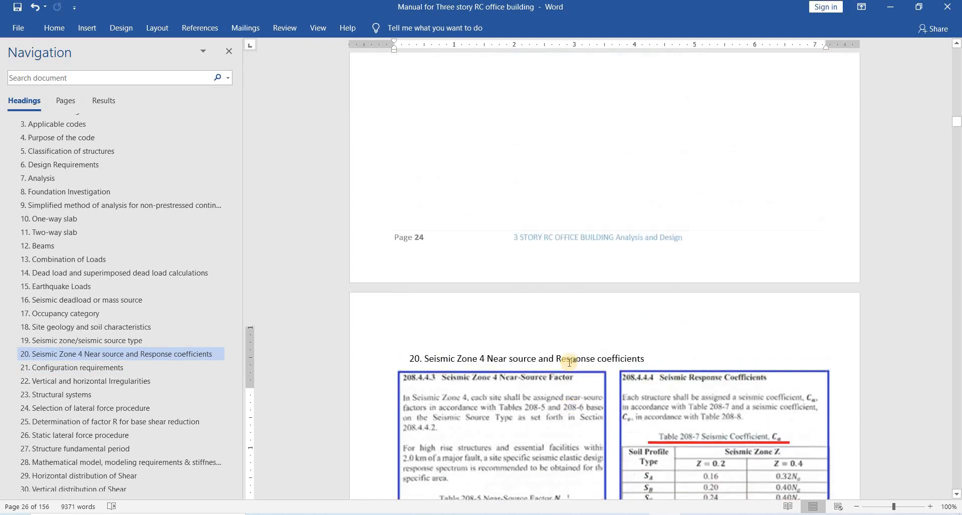
pyautogui.scroll(-9, 577, 366)
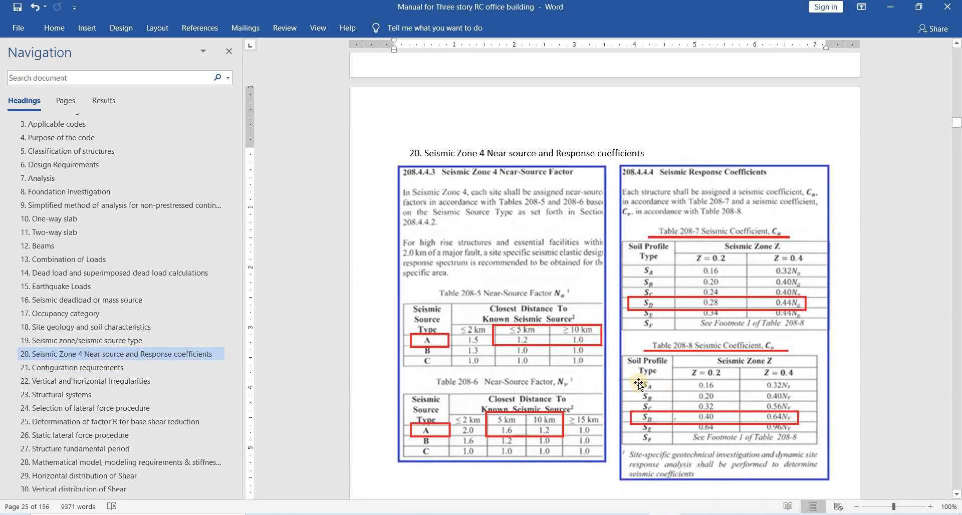
pyautogui.scroll(-1, 720, 387)
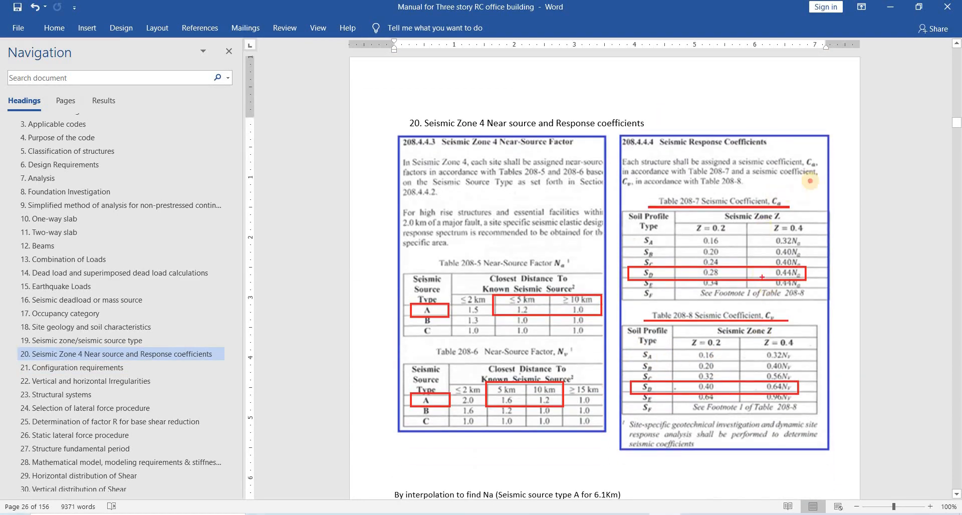
pyautogui.moveTo(812, 183)
pyautogui.mouseDown()
pyautogui.moveTo(761, 426)
pyautogui.moveTo(766, 173)
pyautogui.mouseUp()
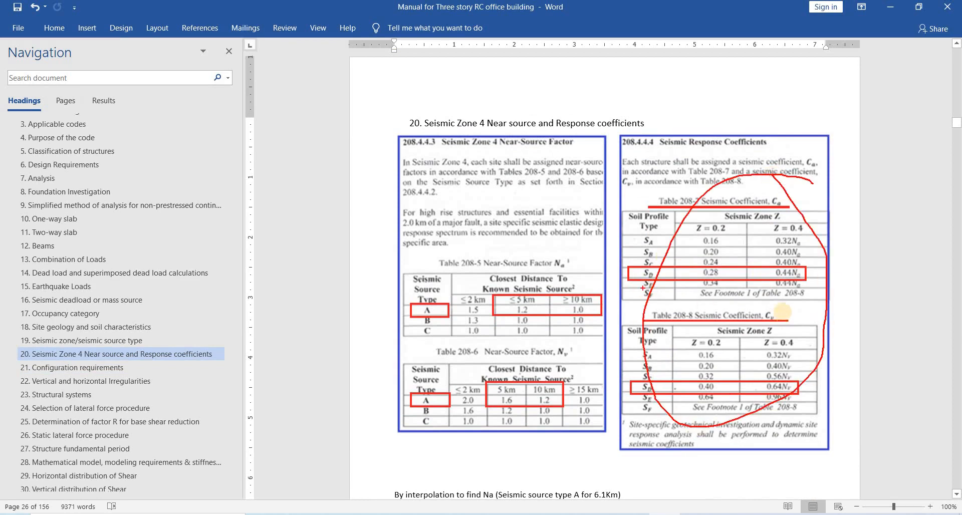
pyautogui.press('Escape')
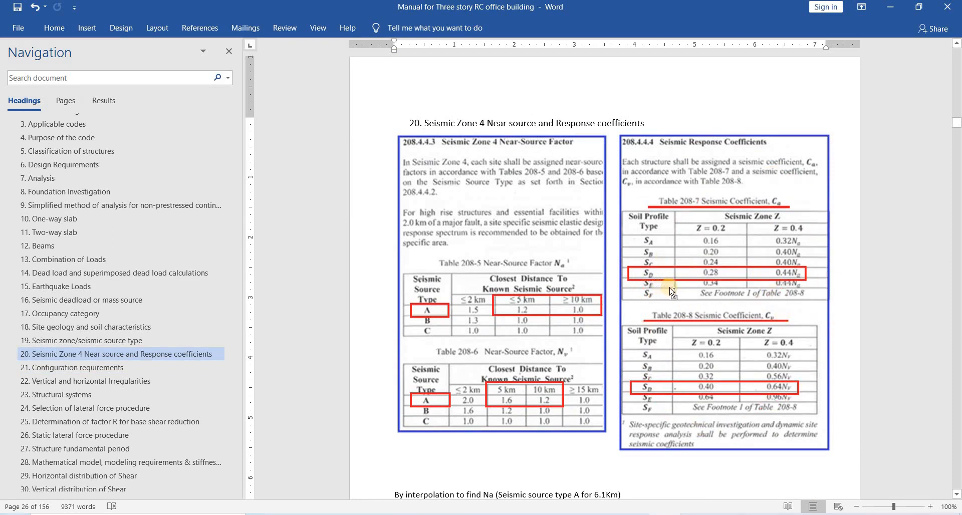
# Step: Mark soil profile SD and Z = 0.4, linking Ca to 0.44Na in Table 208-7 and Cv to 0.64Nv in Table 208-8
pyautogui.hotkey('ctrl', '2')
pyautogui.moveTo(774, 283); pyautogui.dragTo(796, 264)
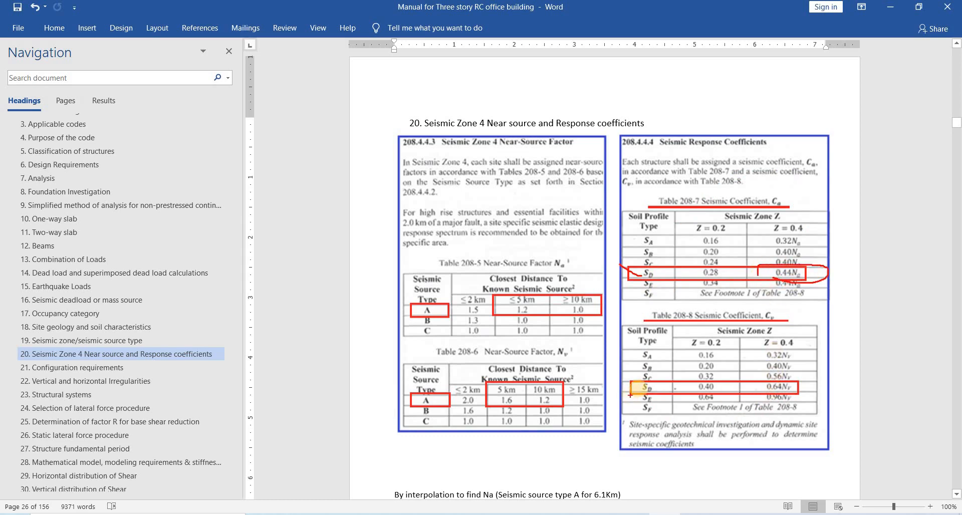
pyautogui.moveTo(756, 202)
pyautogui.mouseDown()
pyautogui.moveTo(846, 232)
pyautogui.moveTo(830, 268)
pyautogui.moveTo(841, 273)
pyautogui.mouseUp()
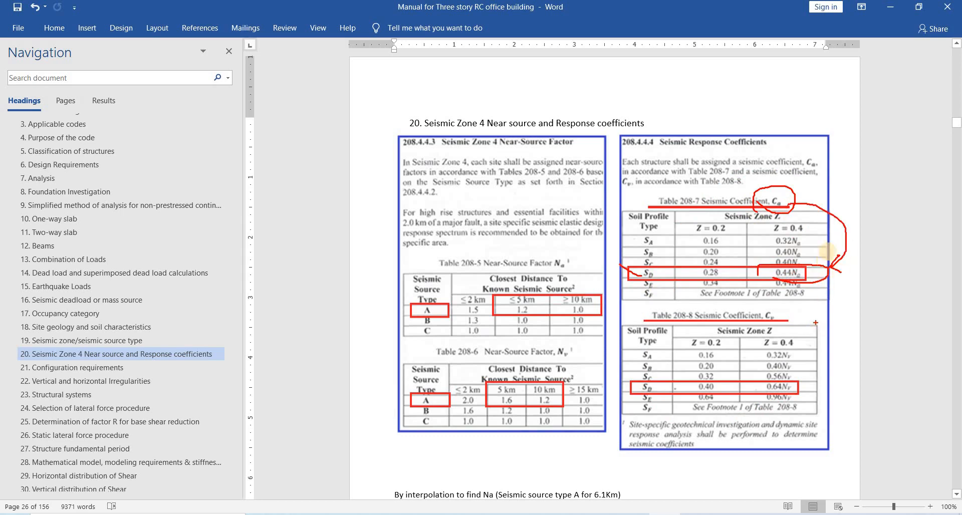
pyautogui.moveTo(803, 224); pyautogui.dragTo(766, 232)
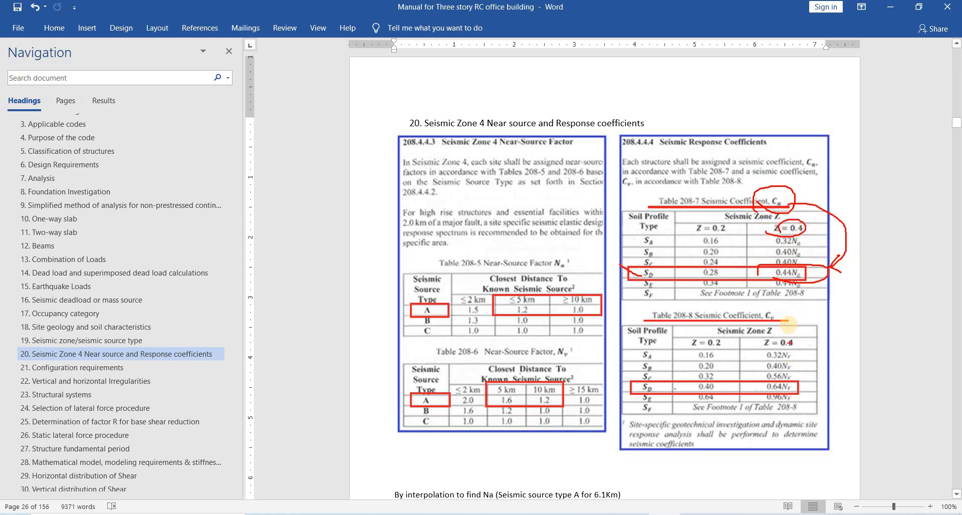
pyautogui.moveTo(788, 313)
pyautogui.mouseDown()
pyautogui.moveTo(765, 333)
pyautogui.moveTo(845, 326)
pyautogui.mouseUp()
pyautogui.moveTo(813, 384)
pyautogui.mouseDown()
pyautogui.moveTo(798, 396)
pyautogui.moveTo(806, 399)
pyautogui.moveTo(798, 383)
pyautogui.mouseUp()
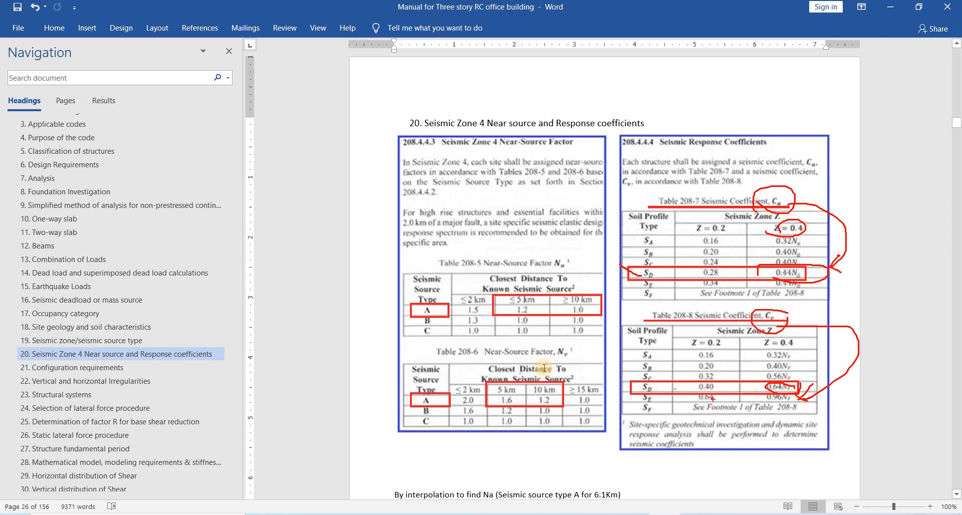
# Step: Highlight the Ca = 0.44Na and Cv = 0.64Nv calculation lines below the tables in turn
pyautogui.scroll(-5, 544, 368)
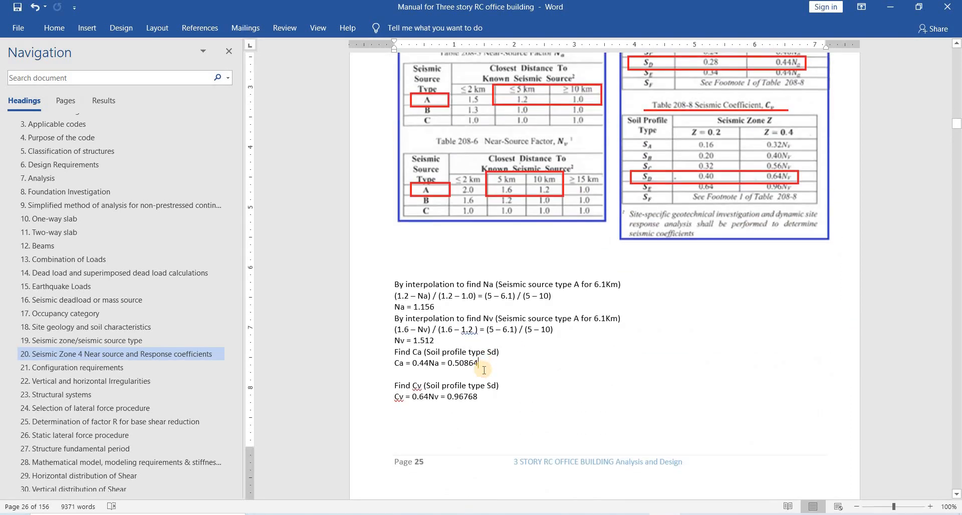
pyautogui.moveTo(395, 363); pyautogui.dragTo(483, 363)
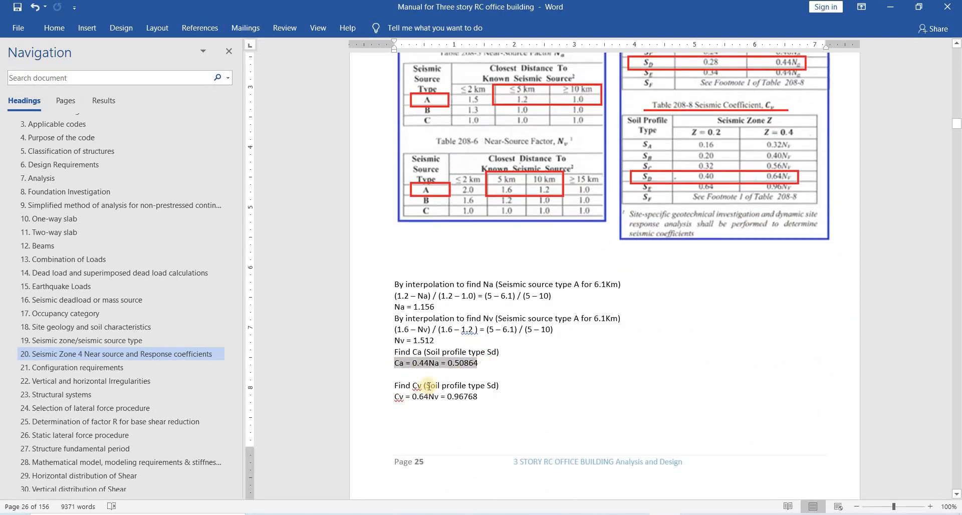
pyautogui.moveTo(395, 397); pyautogui.dragTo(482, 397)
pyautogui.click(452, 396)
# Step: Switch to the Load combination workbook in Excel and circle the Ca value in cell E1, then clear the marking
pyautogui.click(682, 513)
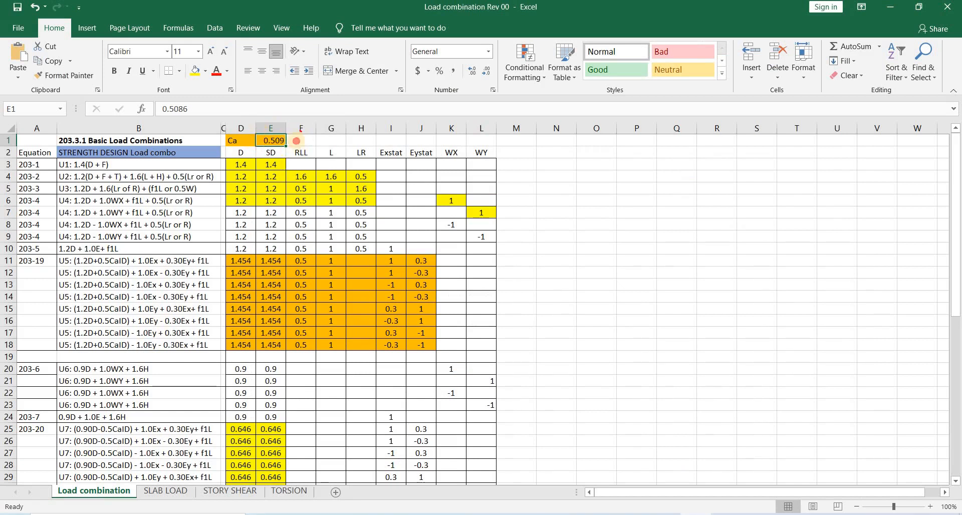
pyautogui.moveTo(296, 141)
pyautogui.mouseDown()
pyautogui.moveTo(203, 100)
pyautogui.moveTo(178, 115)
pyautogui.moveTo(188, 113)
pyautogui.mouseUp()
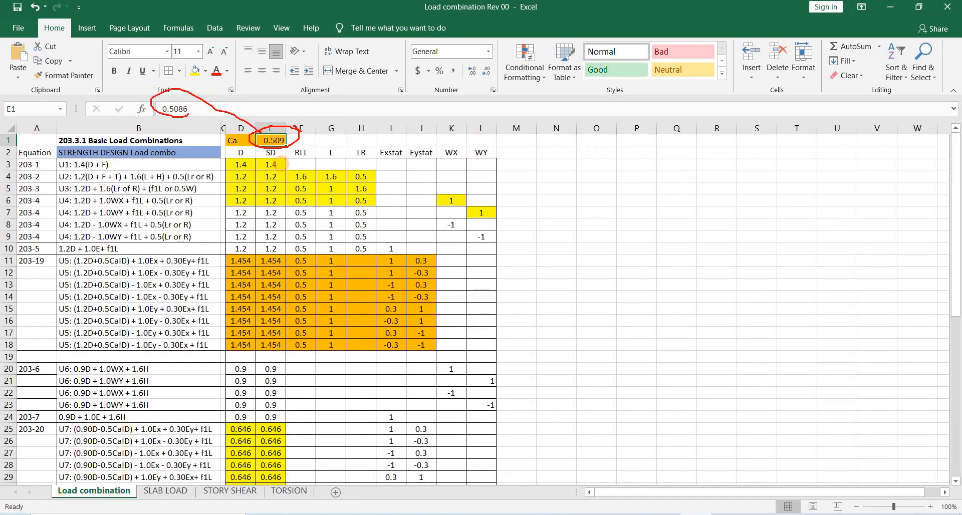
pyautogui.press('Escape')
pyautogui.click(482, 292)
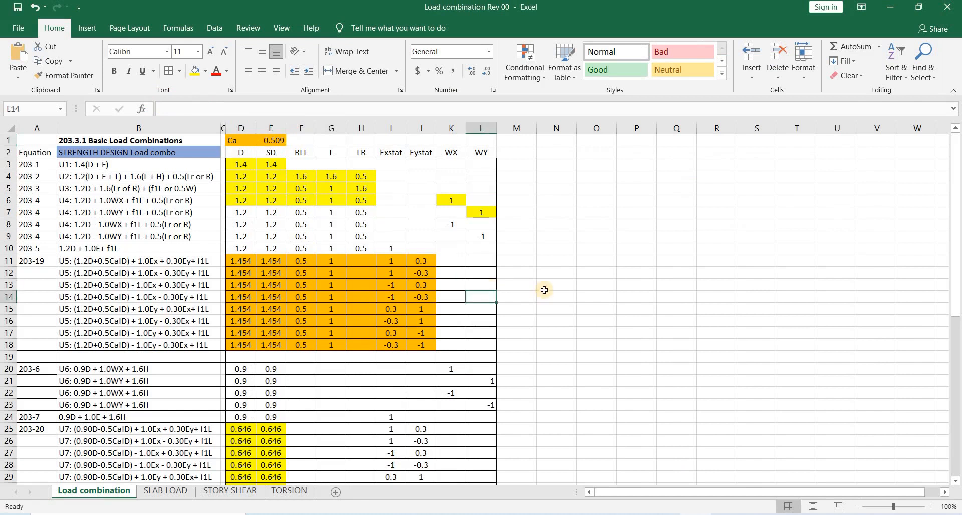
# Step: Switch back to the Word manual at the Ca and Cv calculations in section 20
pyautogui.click(544, 289)
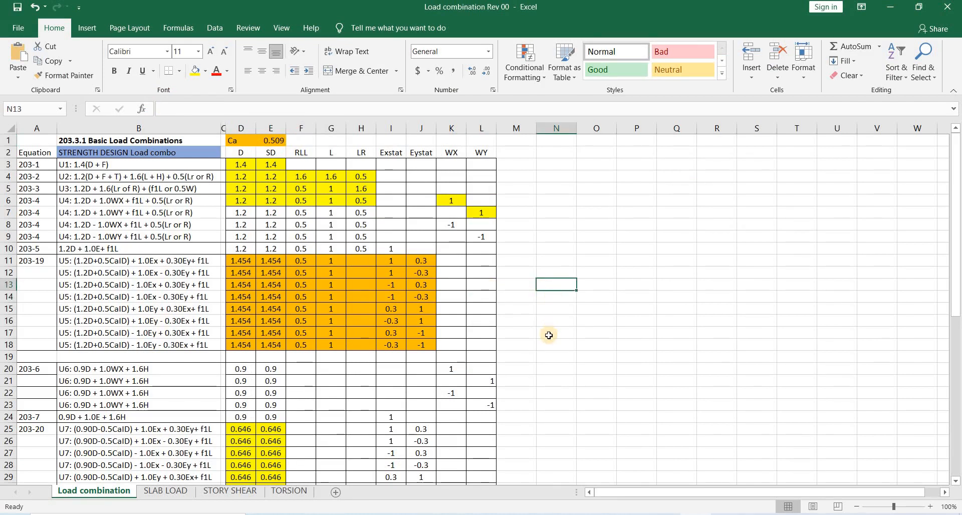
pyautogui.click(572, 329)
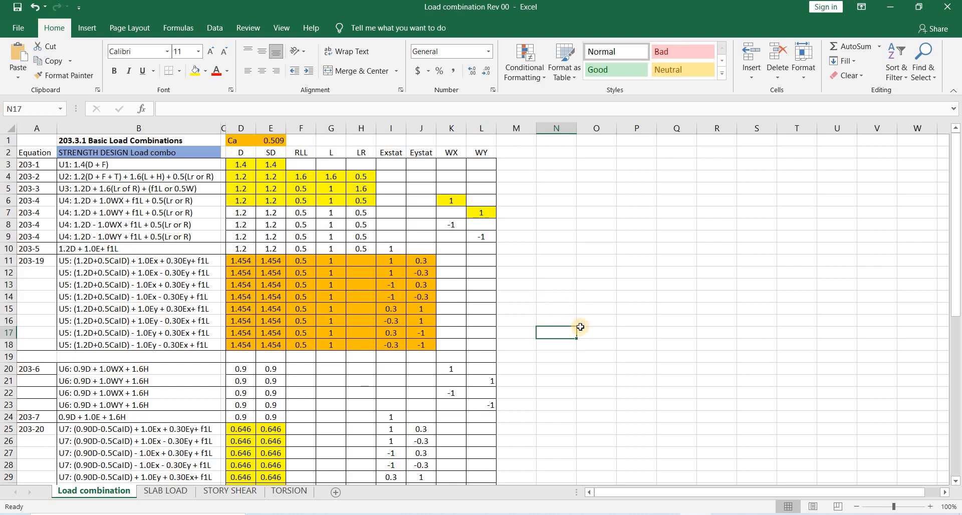
pyautogui.click(554, 287)
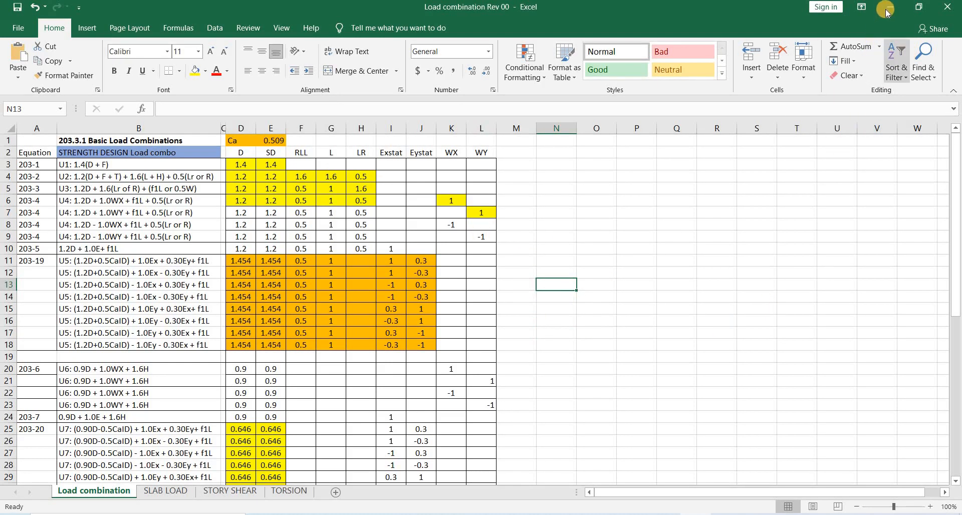
pyautogui.hotkey('alt', 'Tab')
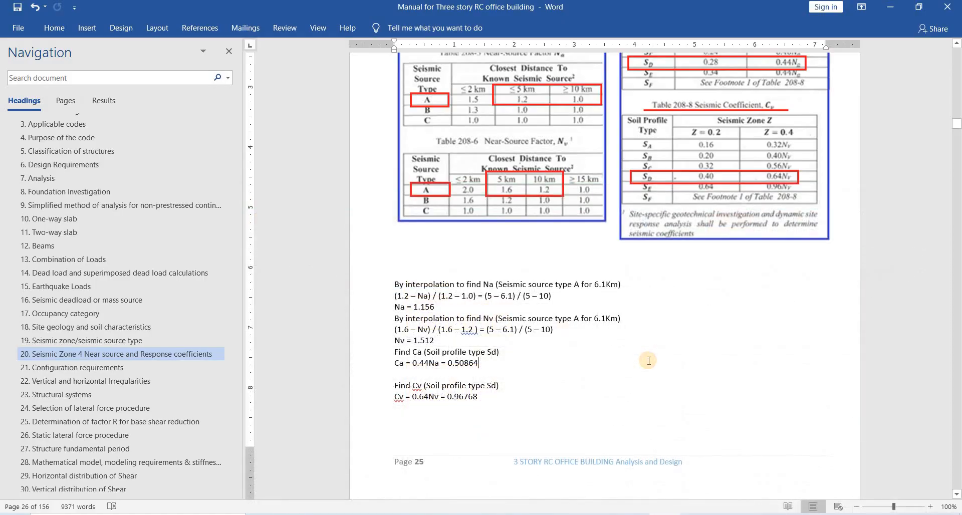